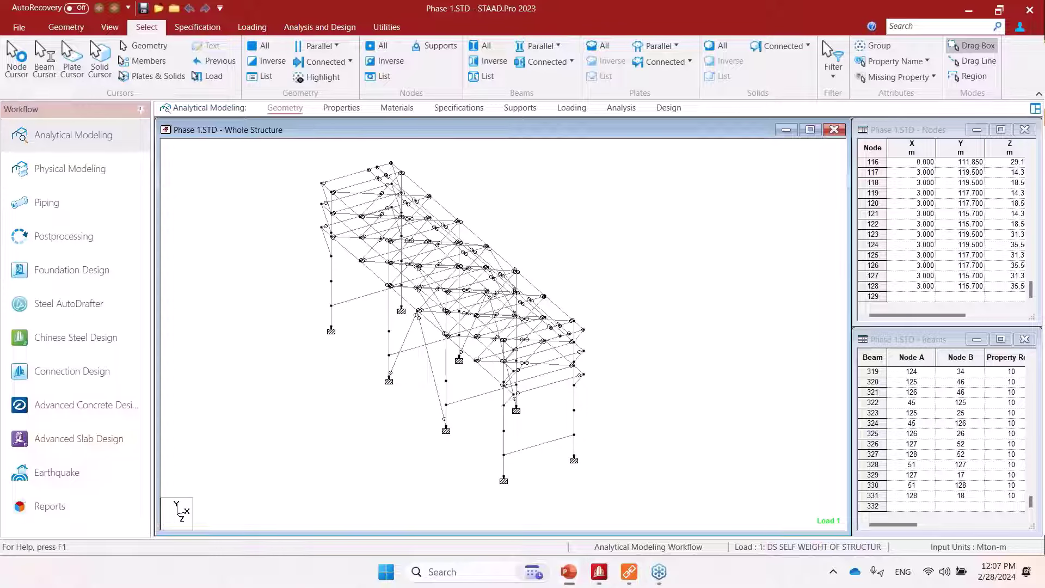
Step: Switch to IDEA StatiCa Checkbot and examine the imported steel frame structure from several angles
key("alt+Tab")
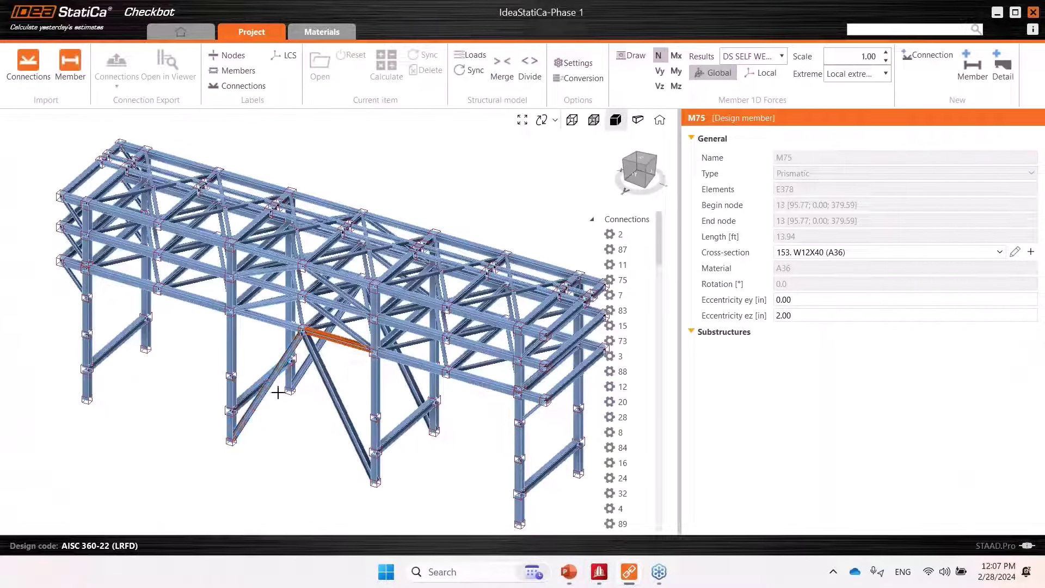
scroll(266, 358, "down", 3)
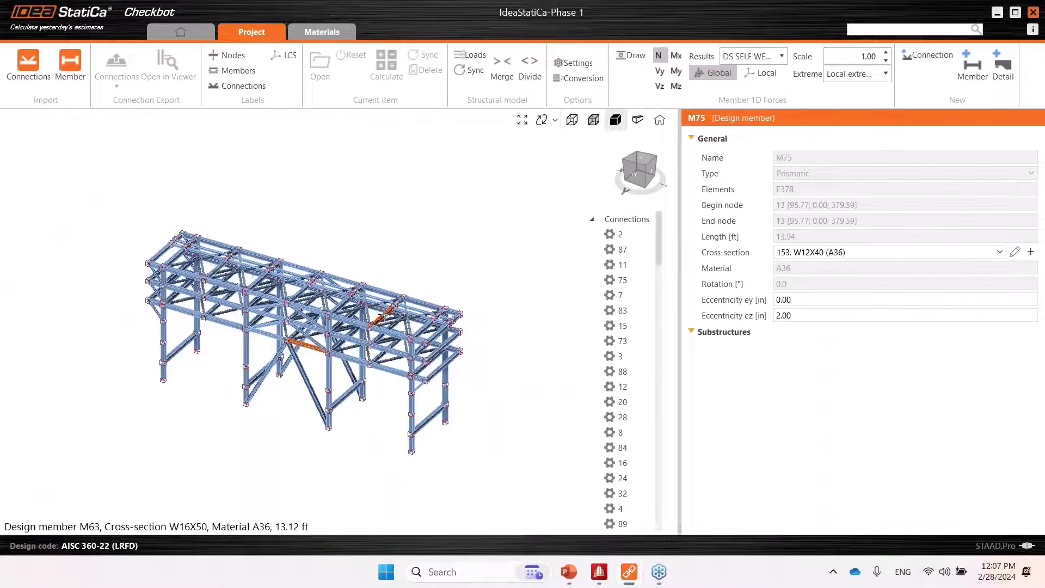
right_click_drag(485, 330, 473, 352)
scroll(492, 329, "down", 3)
scroll(323, 355, "up", 3)
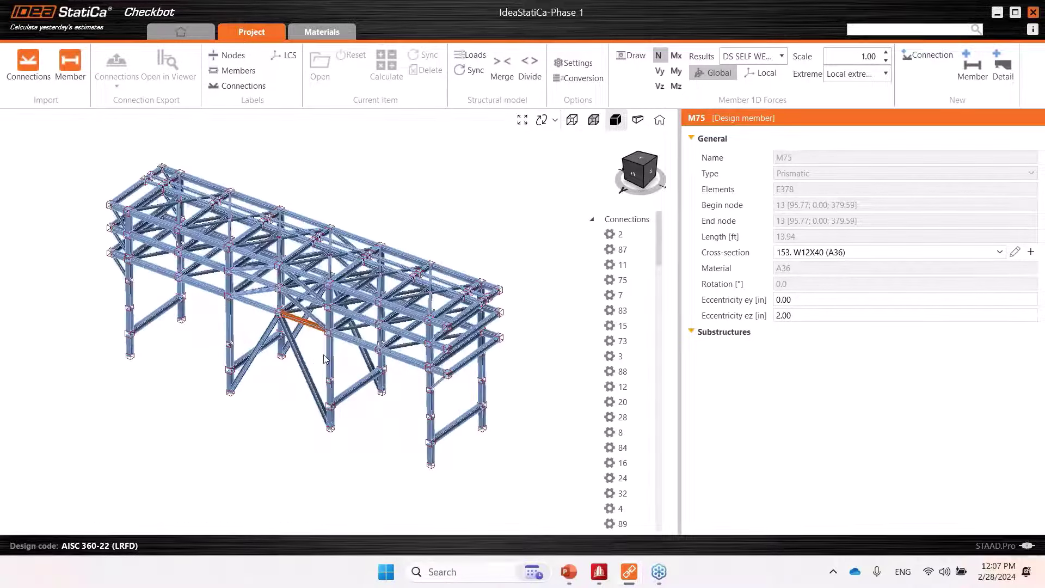
scroll(364, 354, "down", 2)
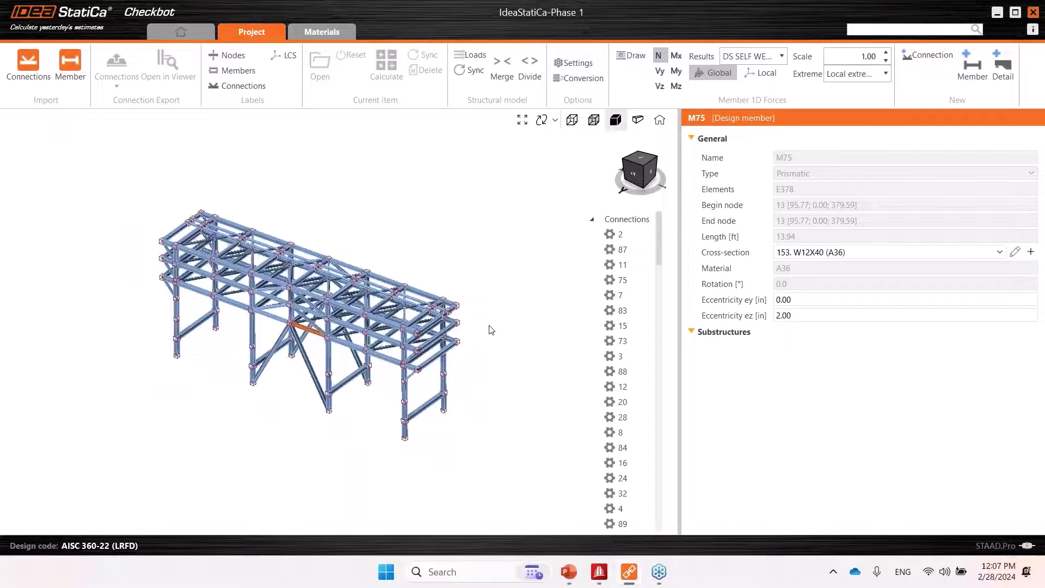
mouse_move(492, 329)
right_mouse_down()
mouse_move(443, 350)
mouse_move(464, 291)
mouse_move(472, 326)
right_mouse_up()
scroll(301, 333, "up", 4)
scroll(302, 334, "down", 5)
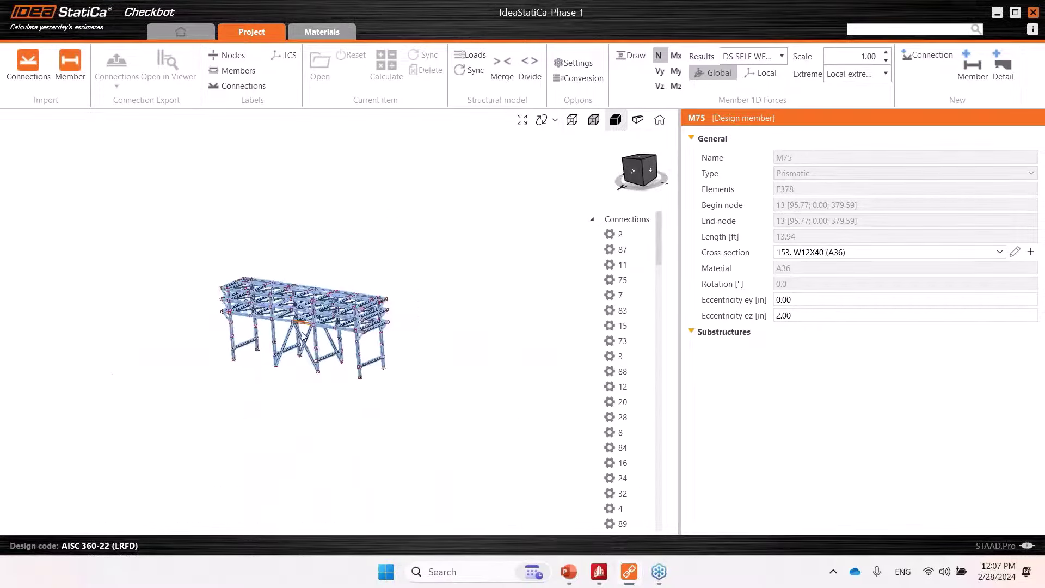
scroll(304, 335, "up", 5)
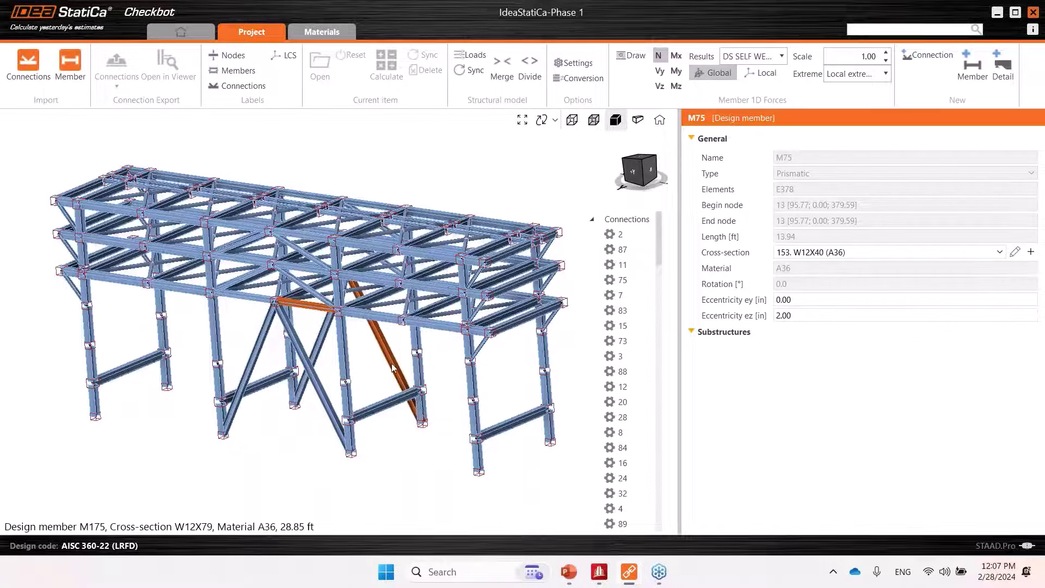
right_click_drag(384, 362, 389, 386)
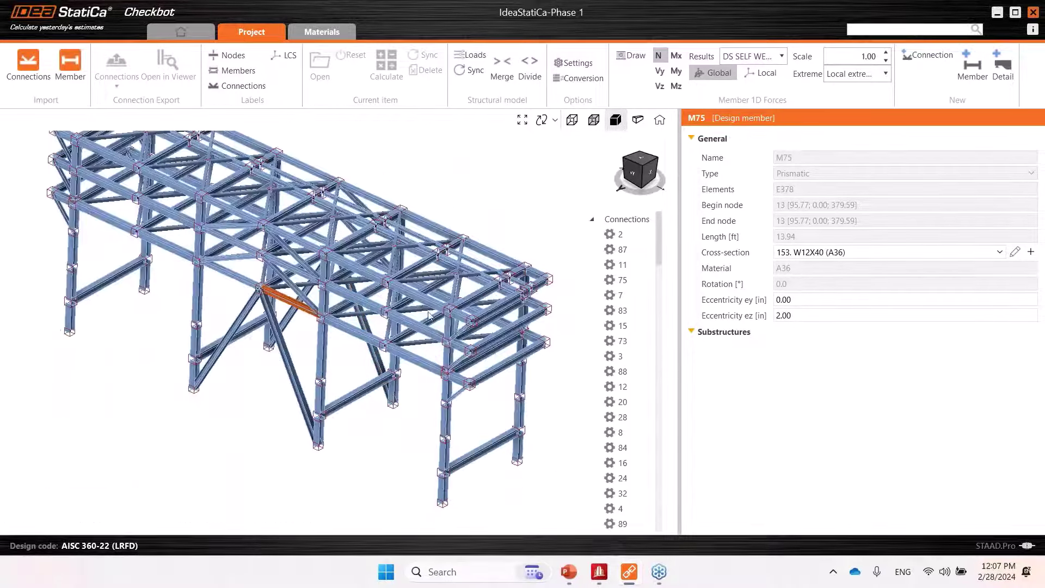
Step: View the structure squarely from its +Y side and return to an isometric view
left_click(648, 168)
left_click(629, 180)
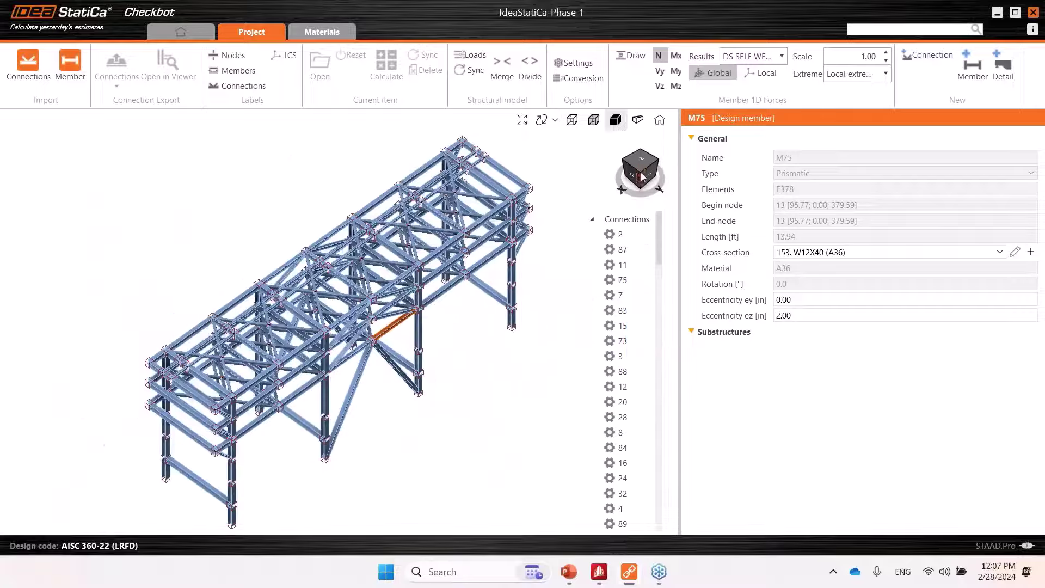
left_click(649, 170)
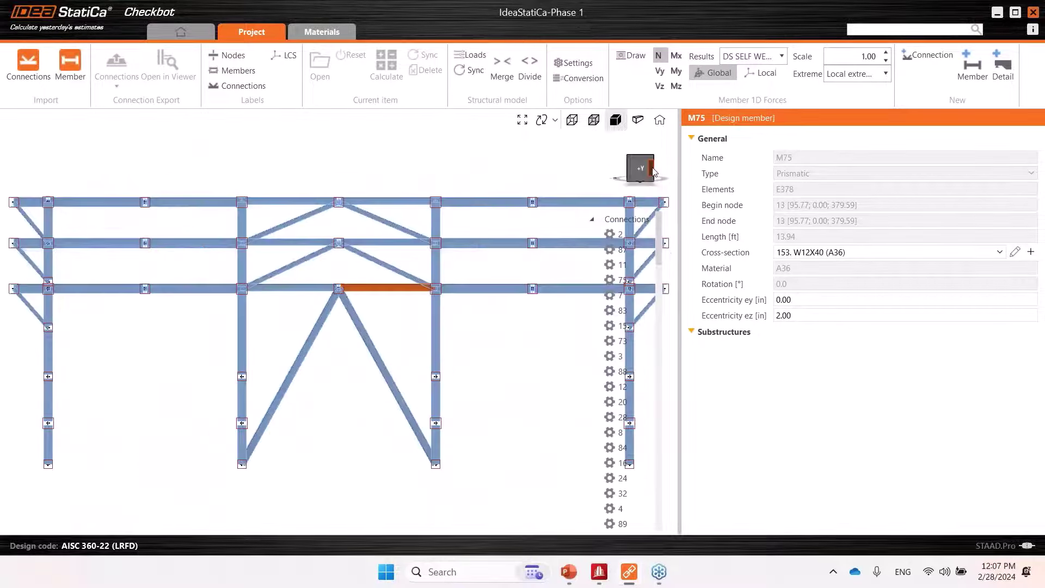
left_click(653, 171)
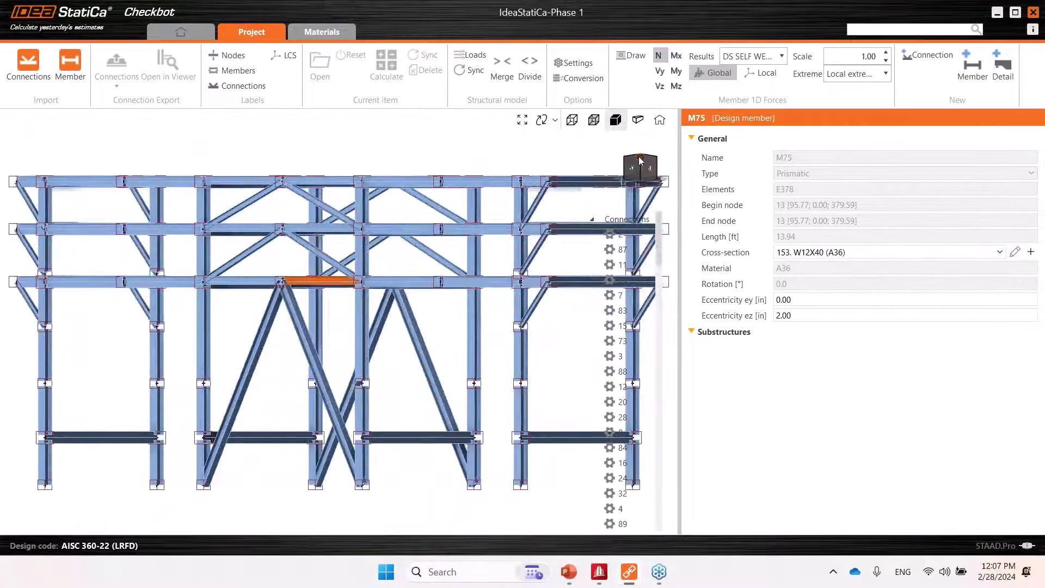
left_click(642, 160)
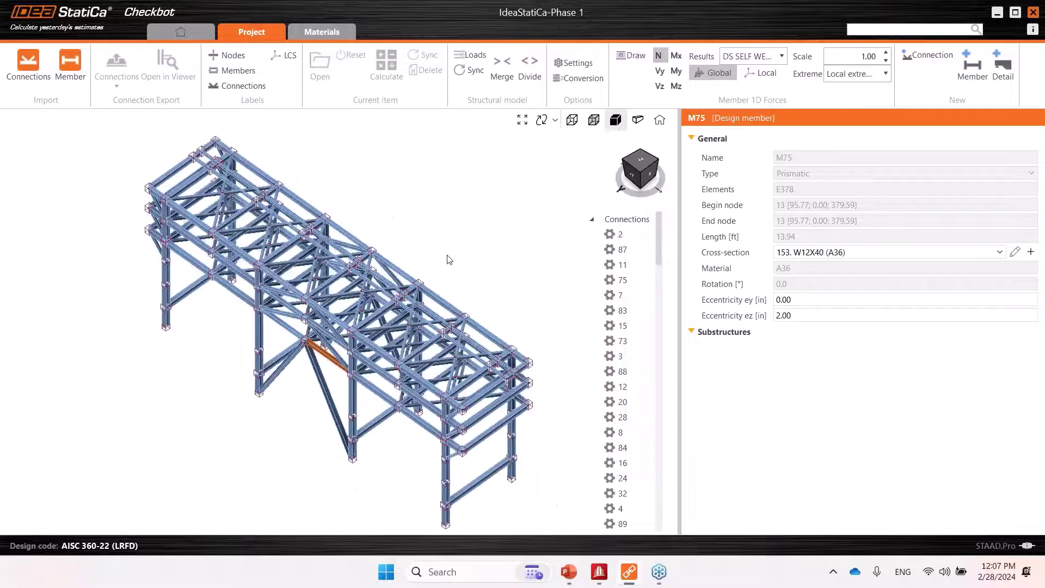
Step: Show the members as transparent solids and as an axial scheme, and return to the solid display
left_click(595, 122)
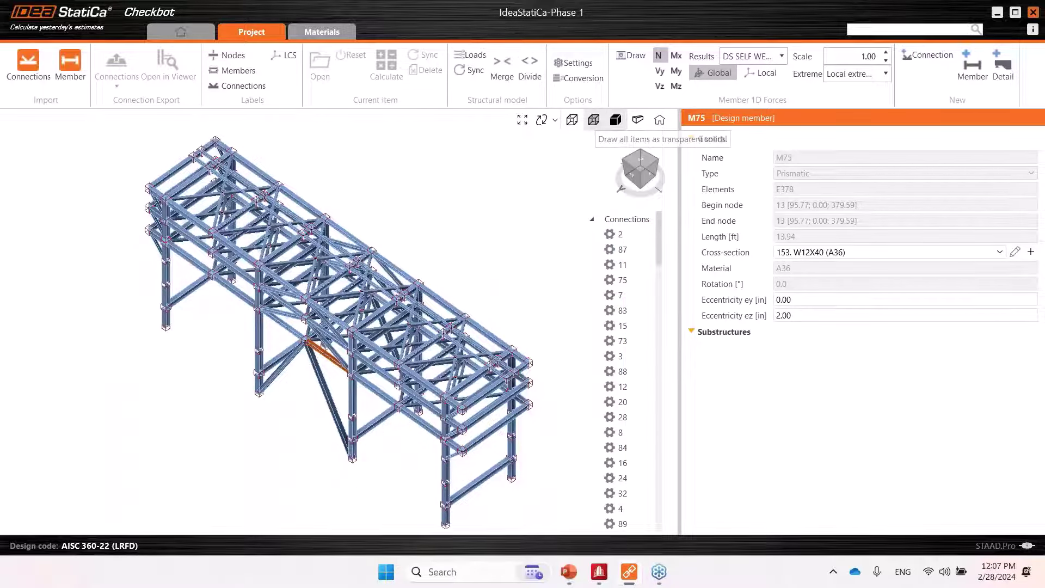
left_click(594, 123)
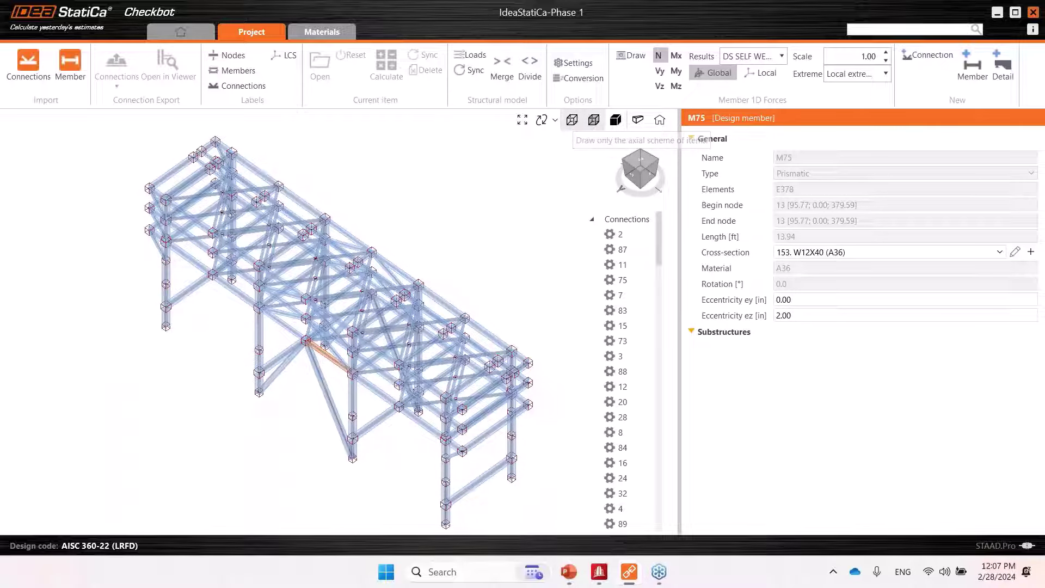
left_click(572, 120)
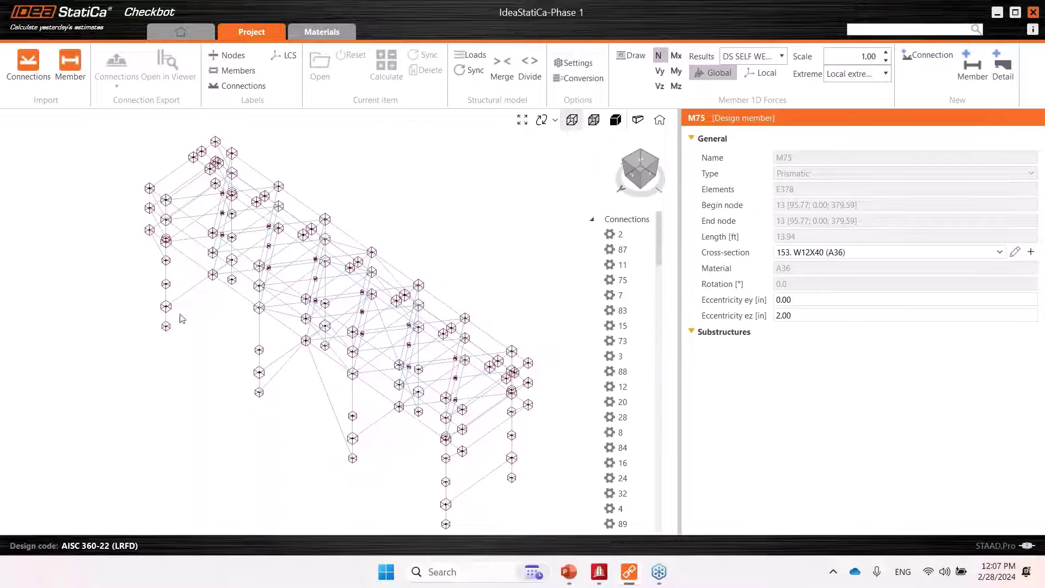
left_click(615, 120)
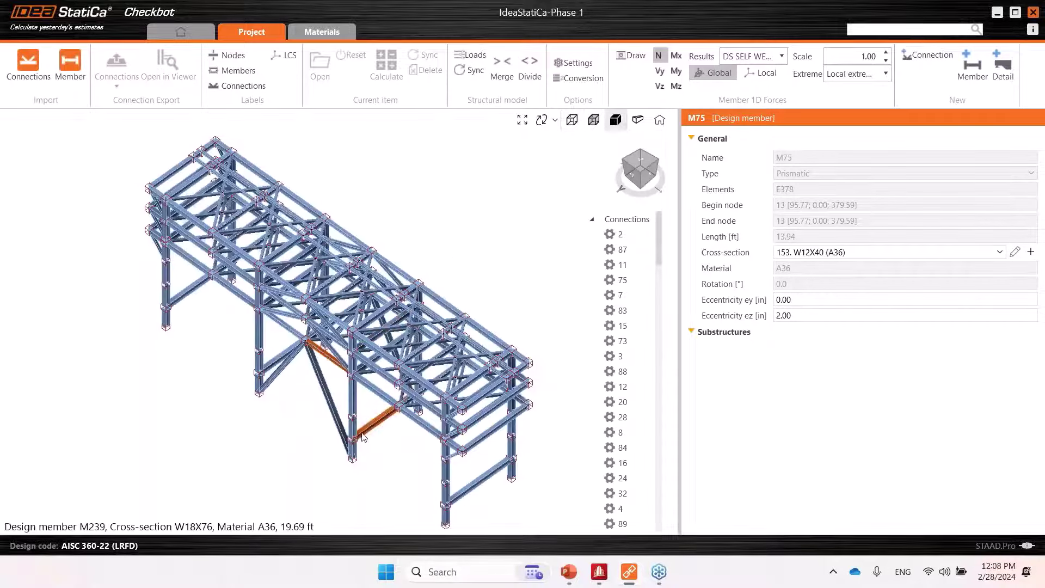
Step: Examine the joints around the central diagonal braces up close, ending in the transparent solid display
scroll(364, 436, "up", 5)
scroll(389, 413, "down", 3)
scroll(373, 334, "up", 3)
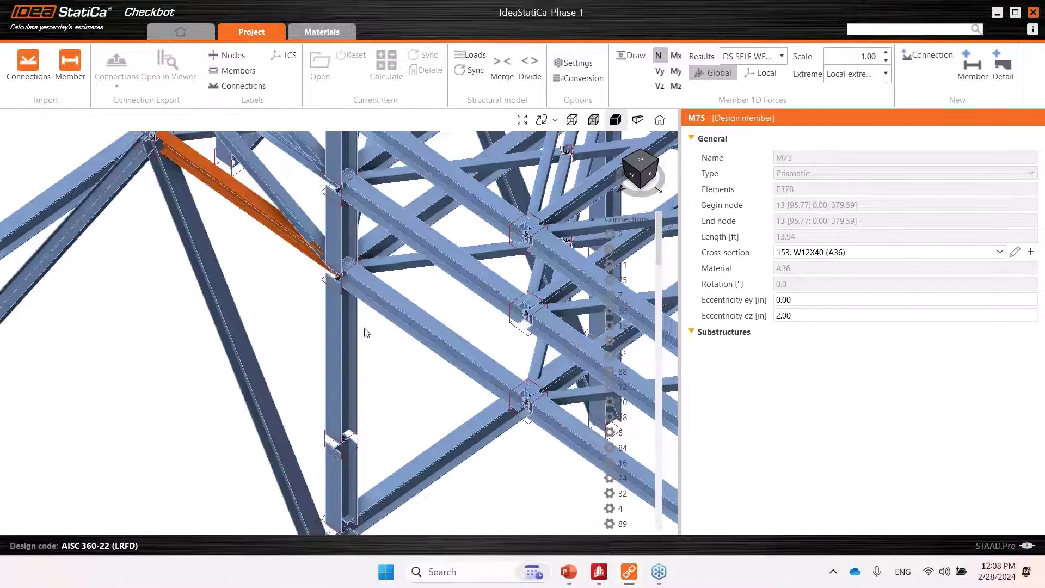
middle_click_drag(361, 327, 450, 351)
middle_click_drag(321, 326, 320, 429)
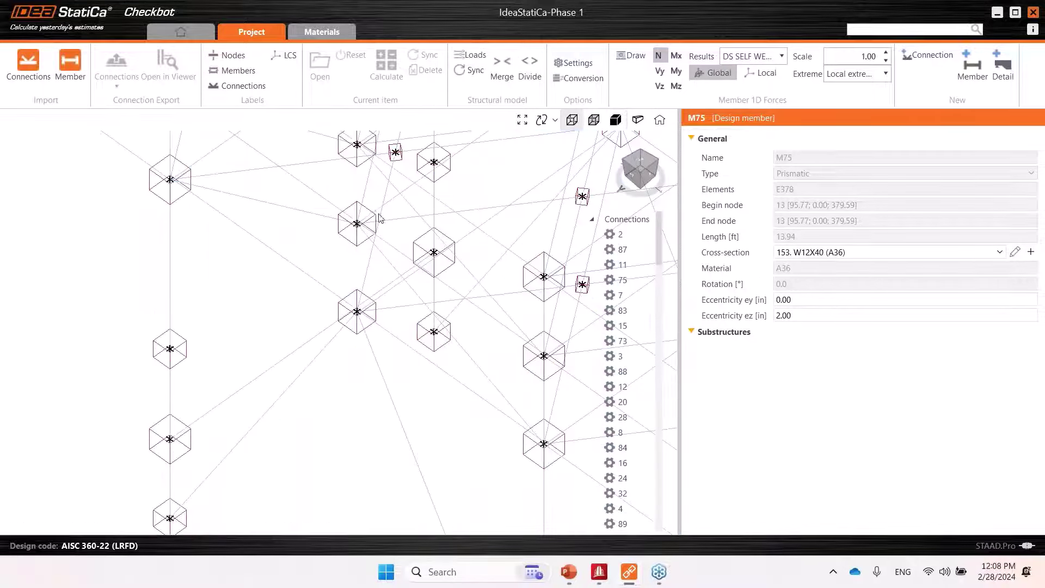
left_click(593, 121)
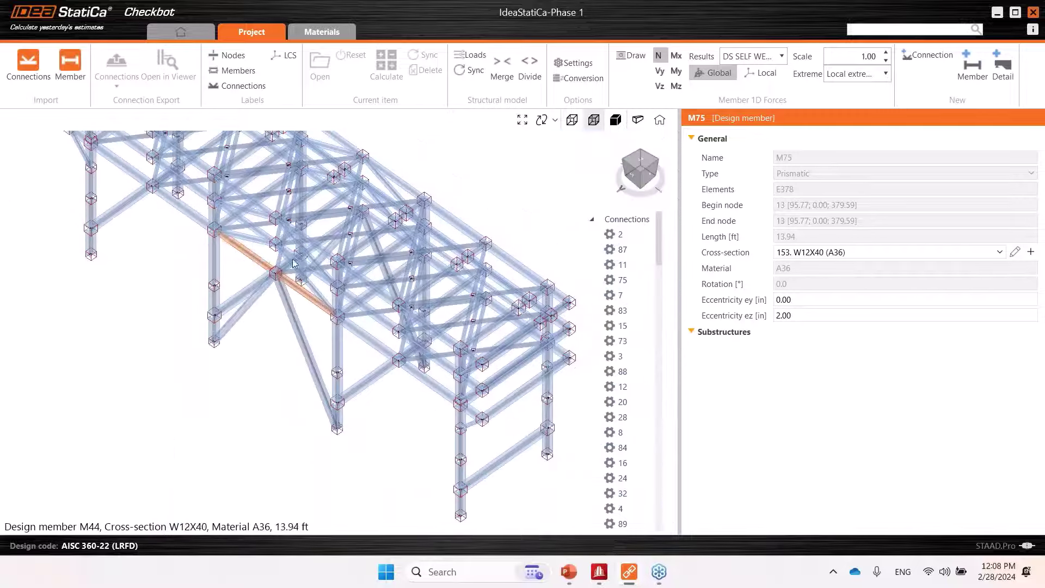
right_click_drag(293, 264, 327, 224)
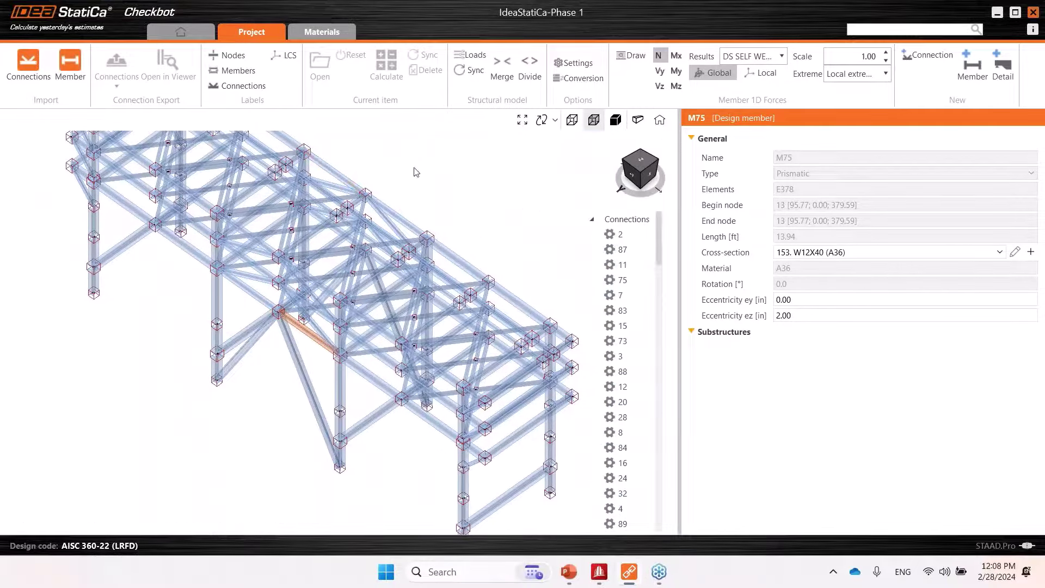
scroll(425, 187, "down", 2)
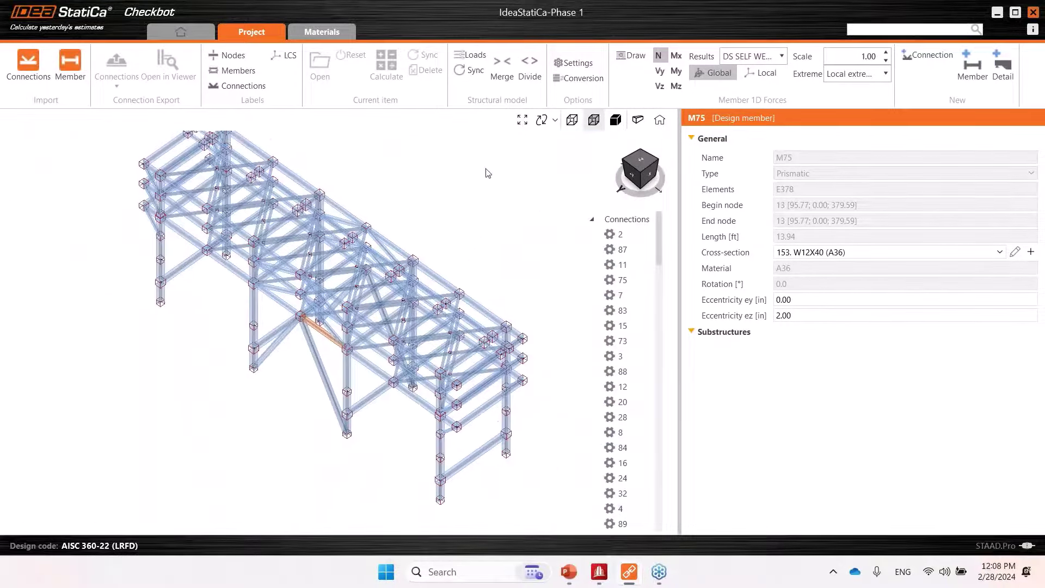
scroll(287, 343, "up", 3)
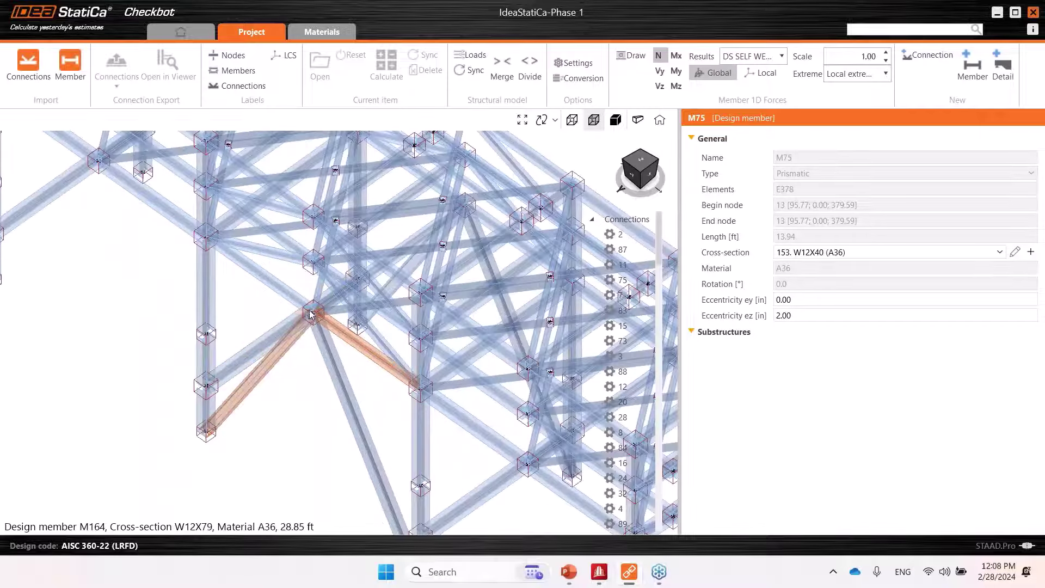
Step: Select connection 49 at the apex of the central braces in the axial scheme and restore the transparent solid display
left_click(571, 119)
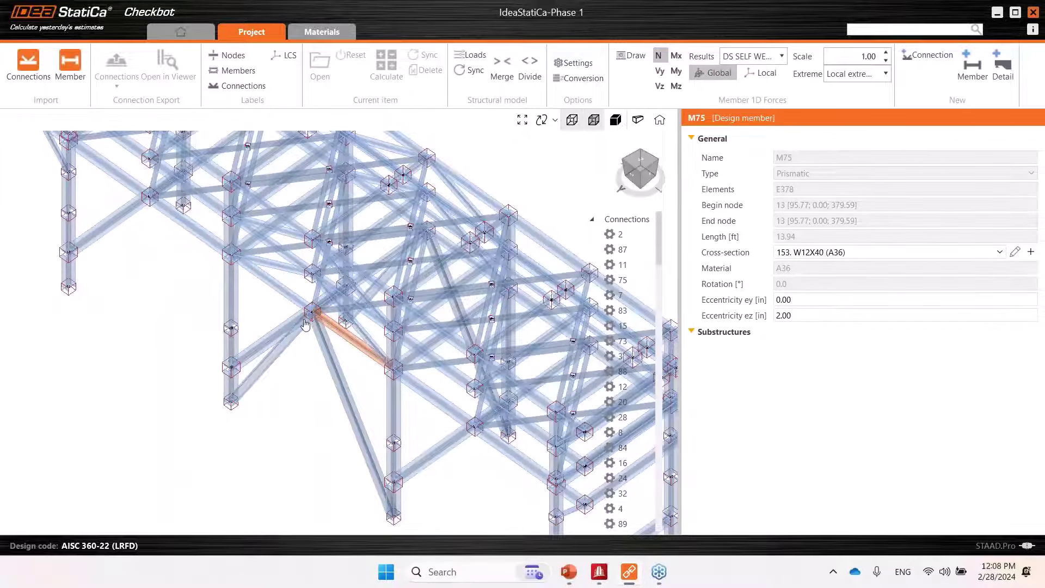
scroll(312, 323, "up", 5)
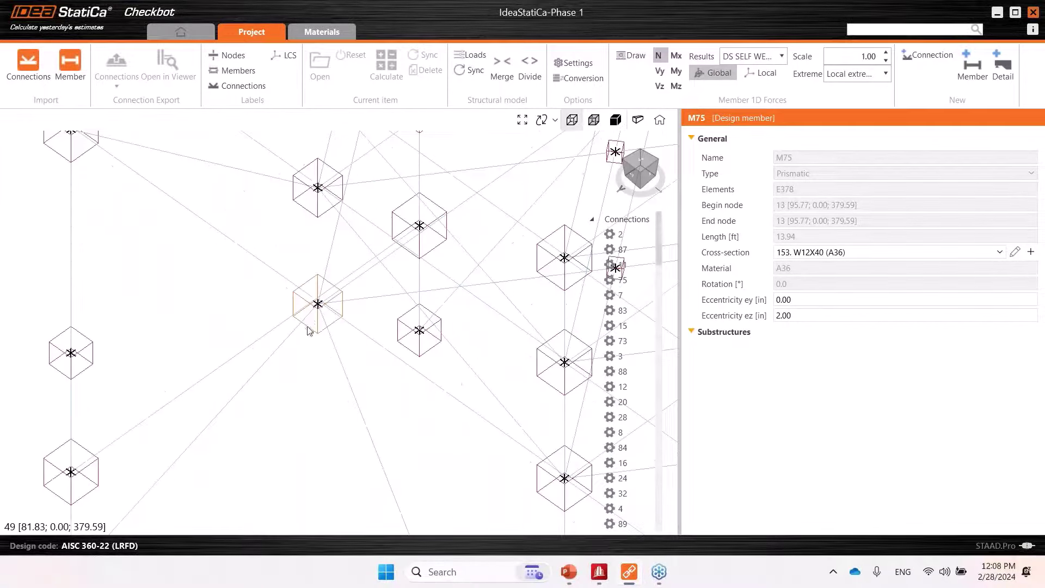
left_click(309, 331)
scroll(310, 335, "down", 4)
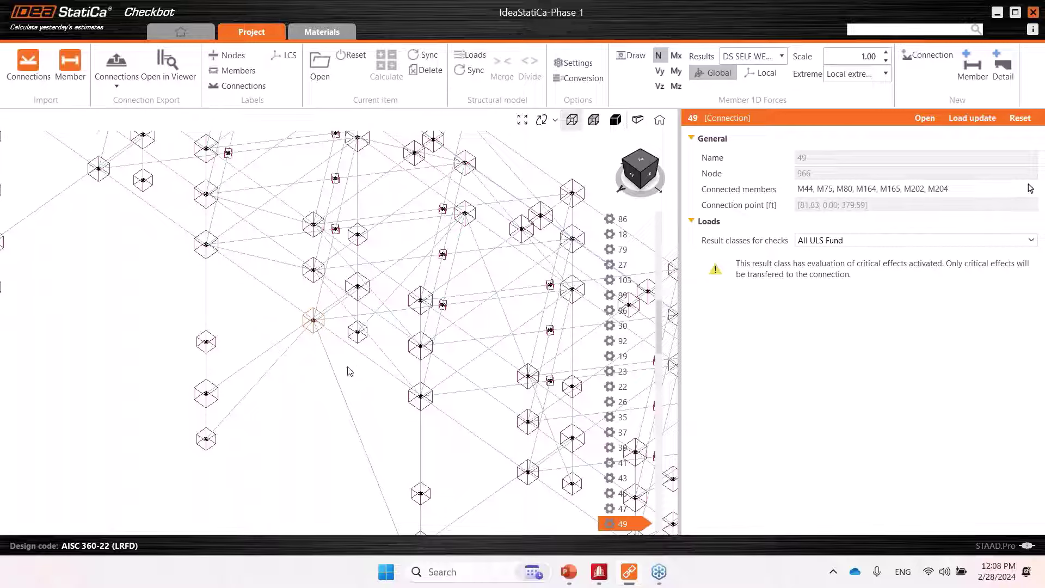
left_click(598, 126)
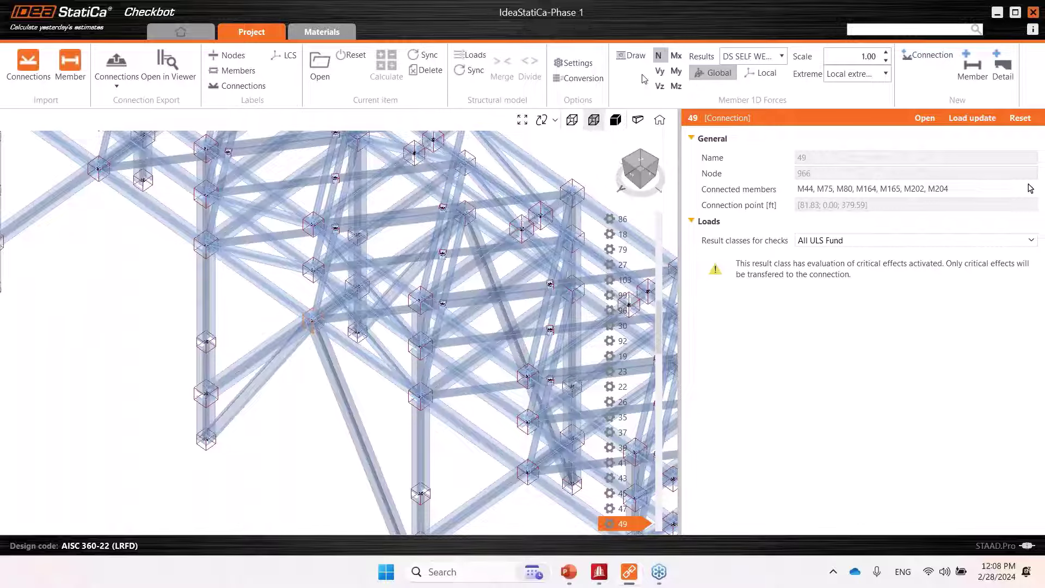
Step: Set the member force diagram to bending moment My only and the result case to 128
left_click(674, 75)
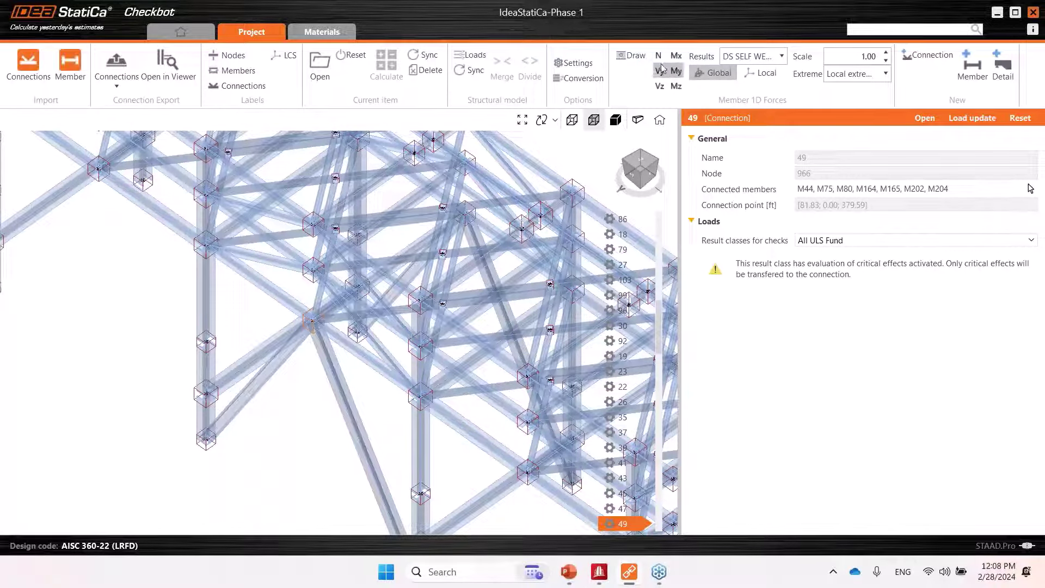
left_click(675, 75)
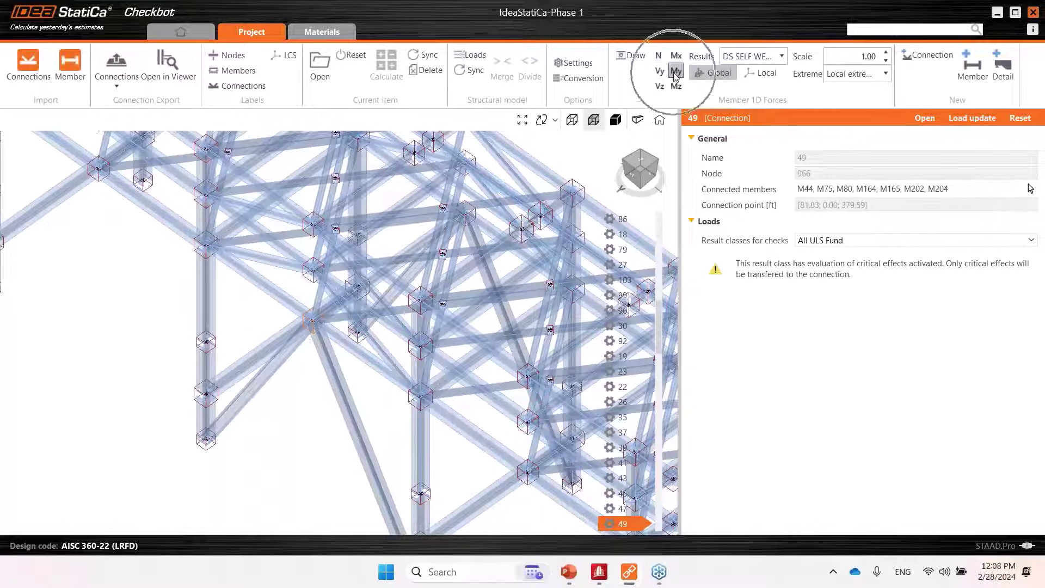
left_click(753, 58)
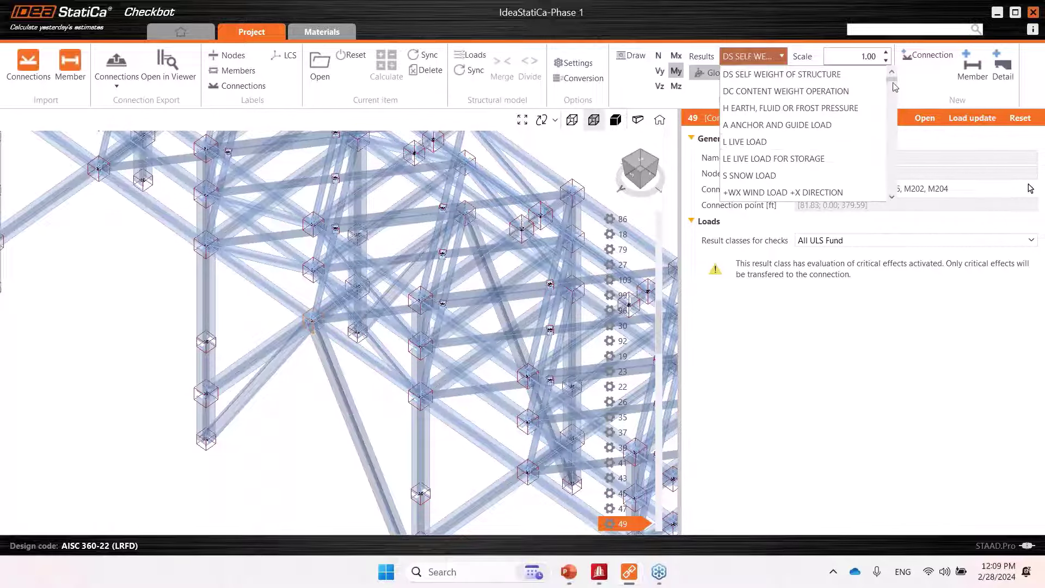
mouse_move(897, 92)
left_mouse_down()
mouse_move(891, 143)
mouse_move(892, 93)
left_mouse_up()
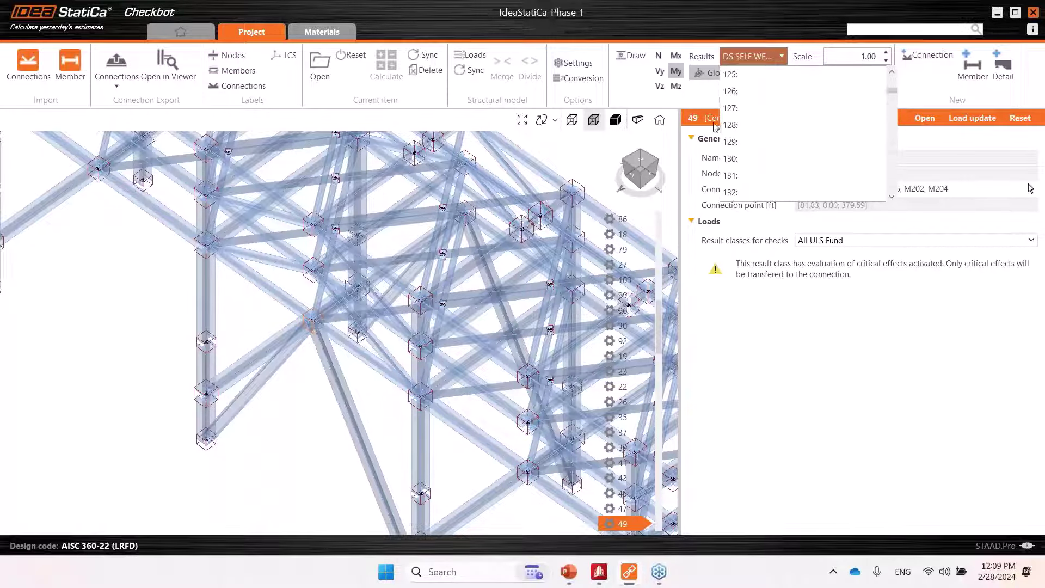
left_click(731, 125)
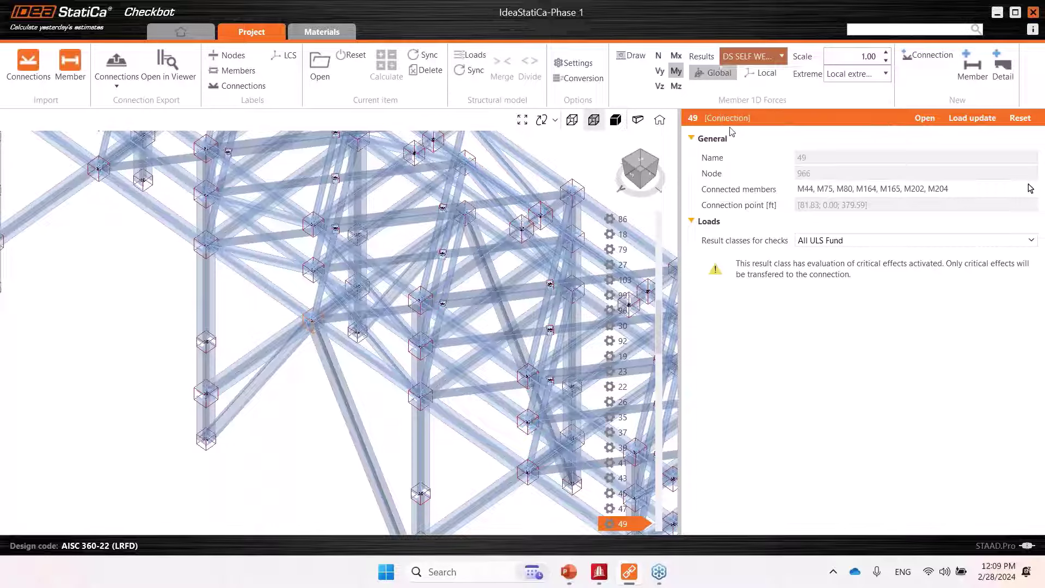
Step: Change the result case for the member forces to 1051
left_click(769, 59)
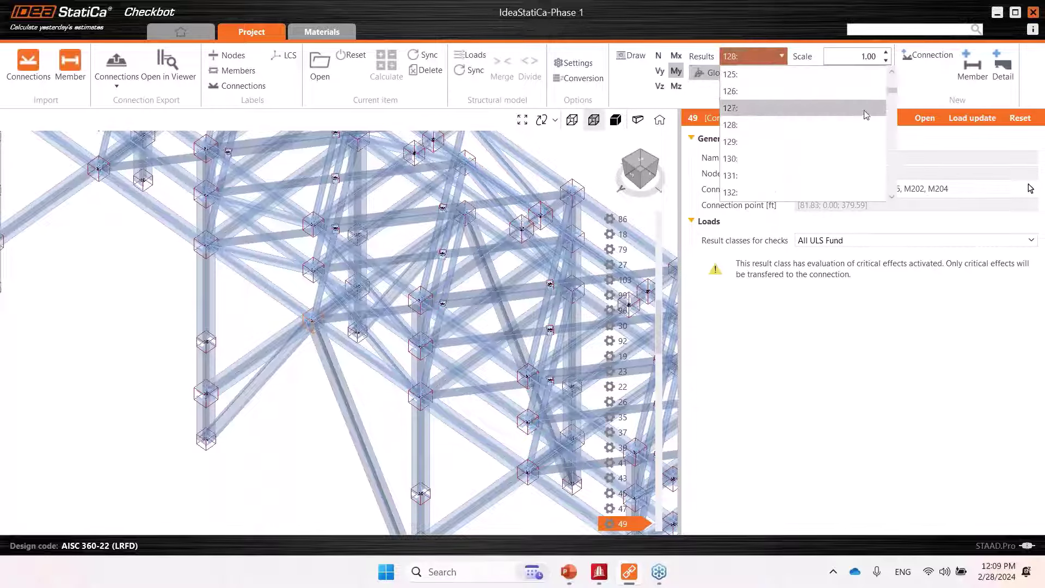
left_click_drag(891, 91, 888, 158)
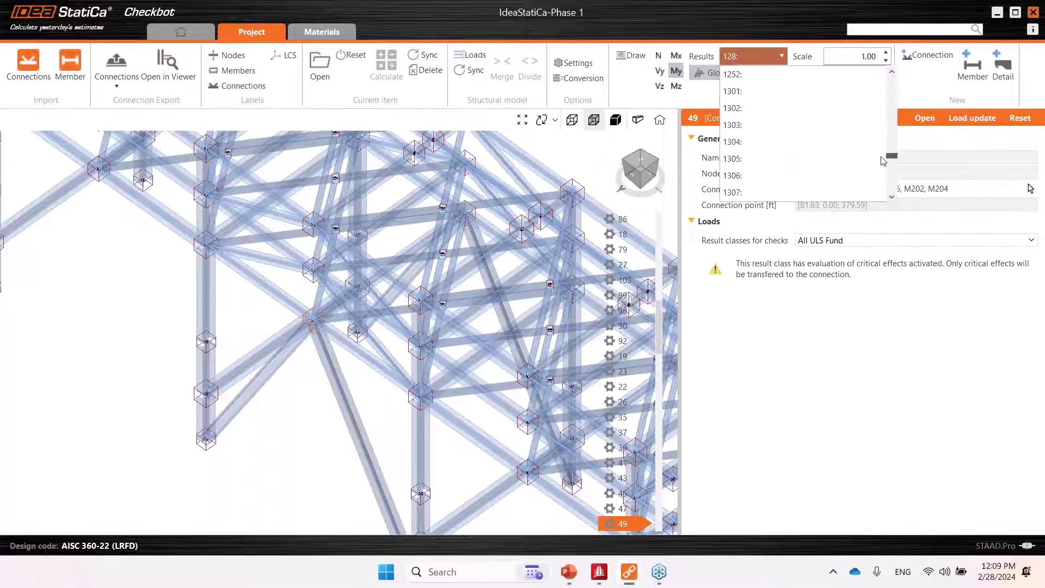
scroll(767, 143, "down", 2)
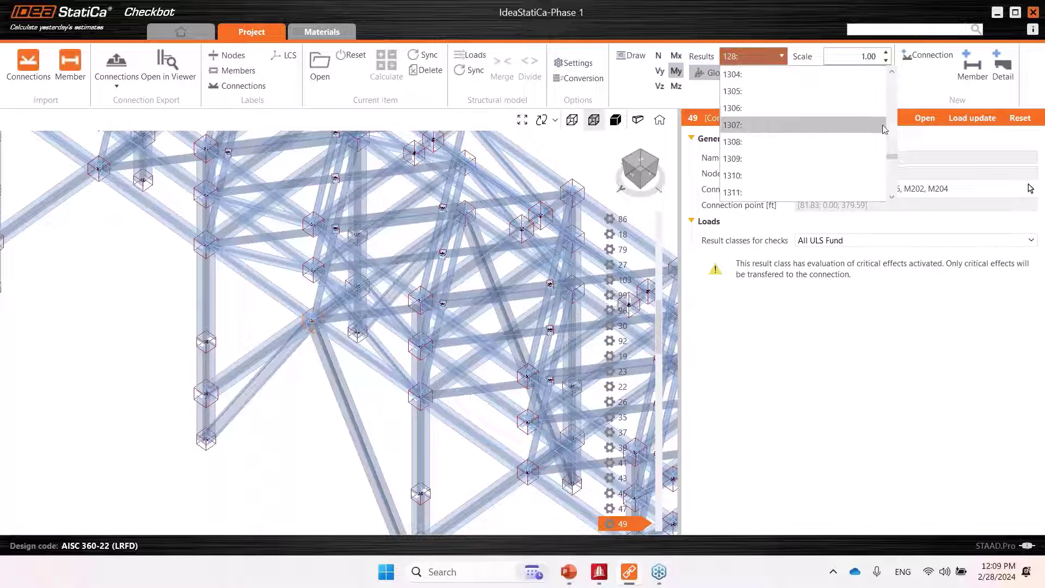
mouse_move(894, 155)
left_mouse_down()
mouse_move(893, 142)
mouse_move(895, 153)
left_mouse_up()
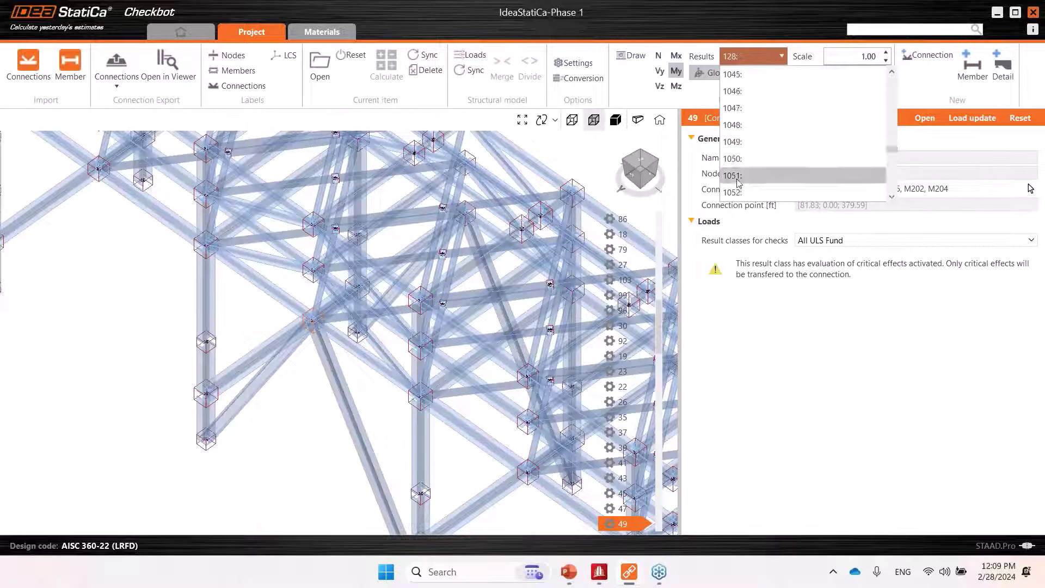
left_click(758, 176)
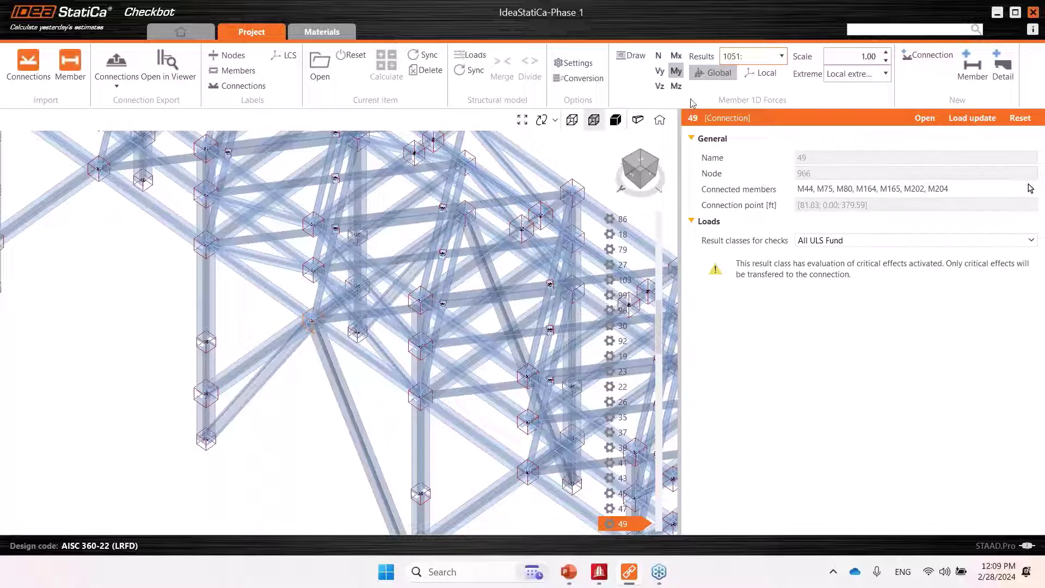
Step: Draw the My moment diagrams on the members of connection 49 and examine them up close
left_click(630, 57)
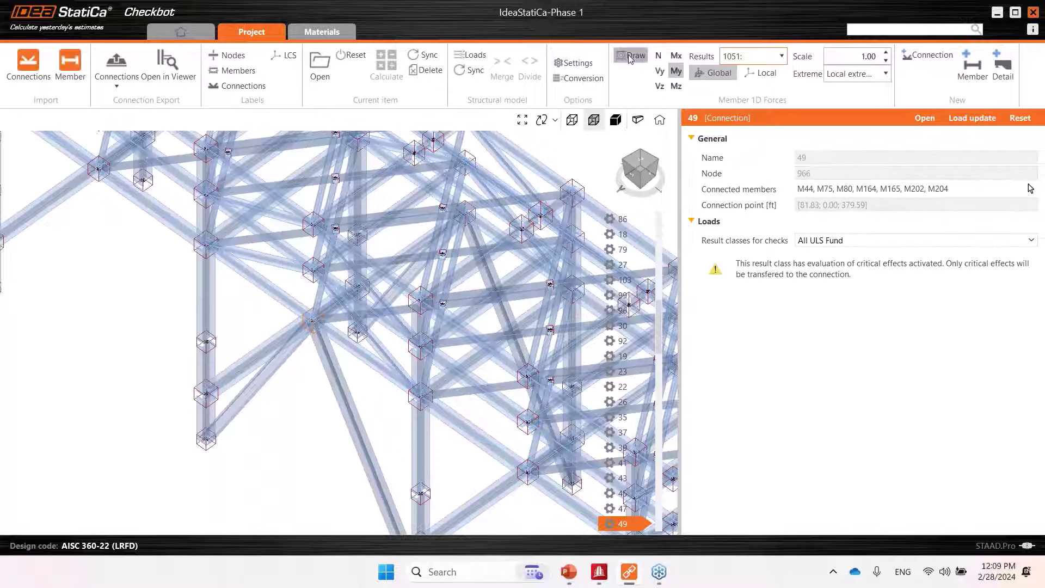
left_click(630, 56)
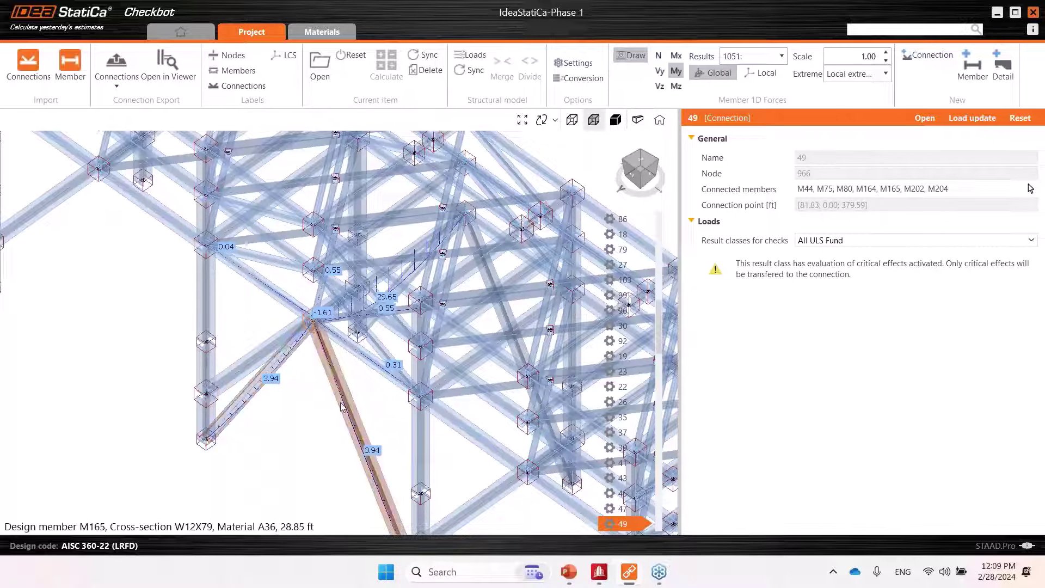
scroll(308, 323, "up", 2)
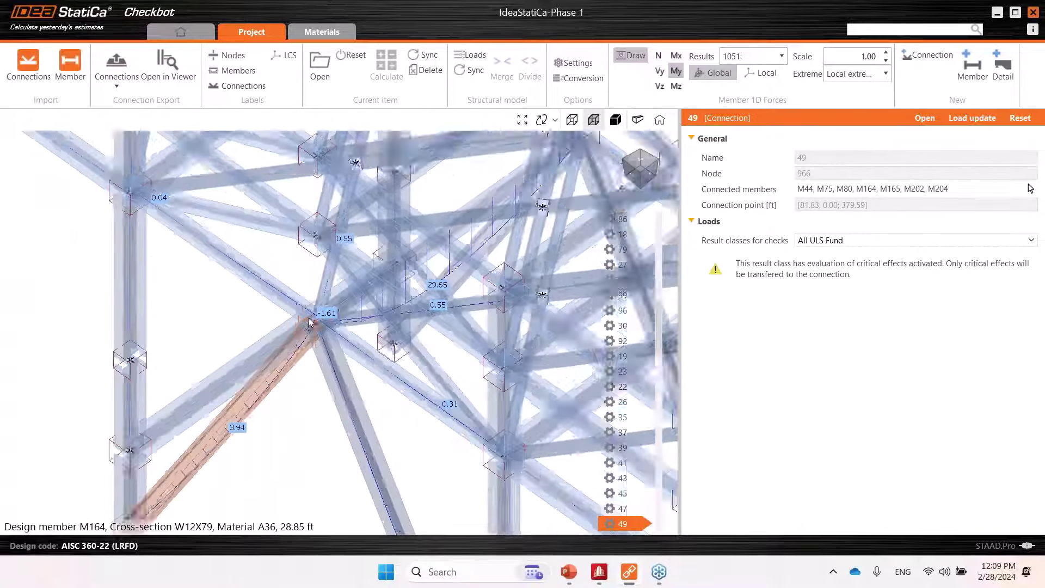
scroll(308, 322, "up", 1)
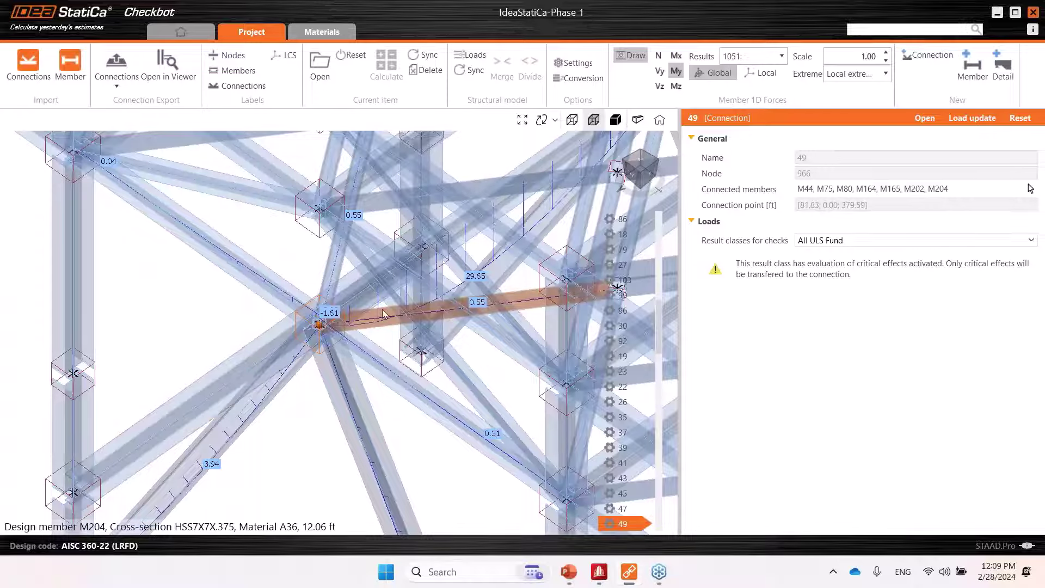
scroll(383, 314, "down", 5)
scroll(392, 376, "up", 3)
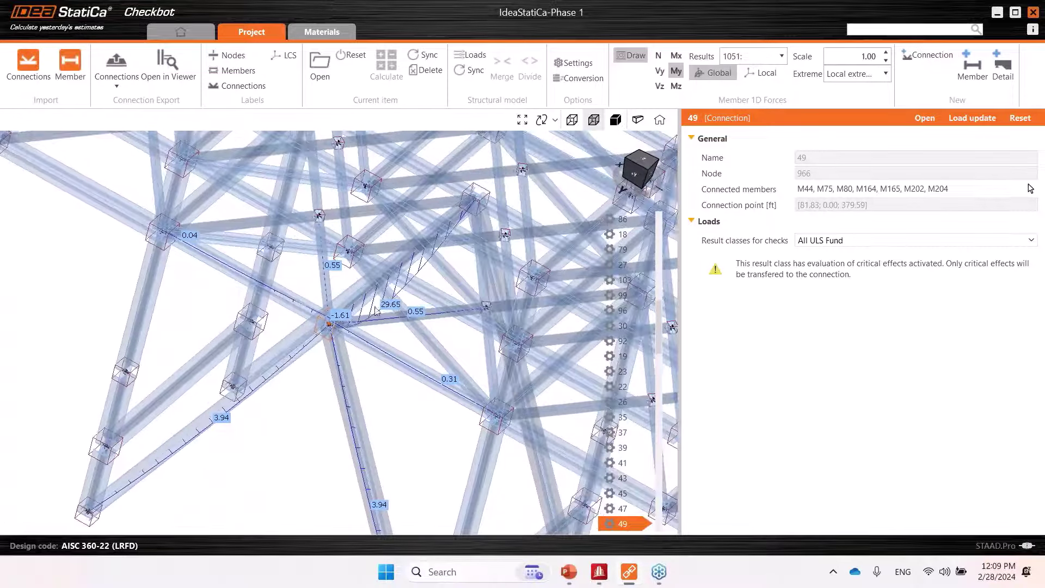
scroll(374, 311, "up", 1)
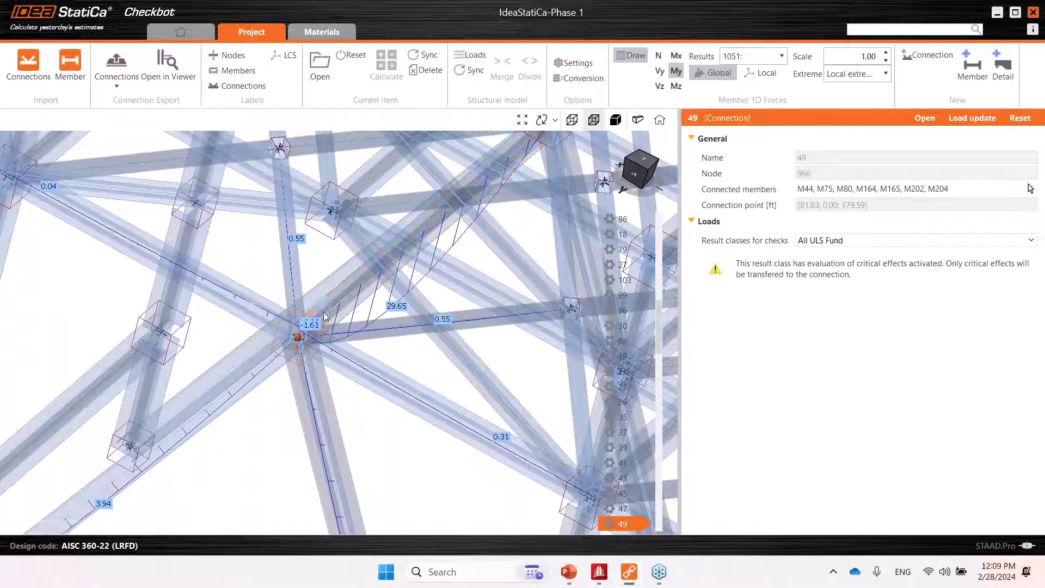
scroll(329, 322, "down", 2)
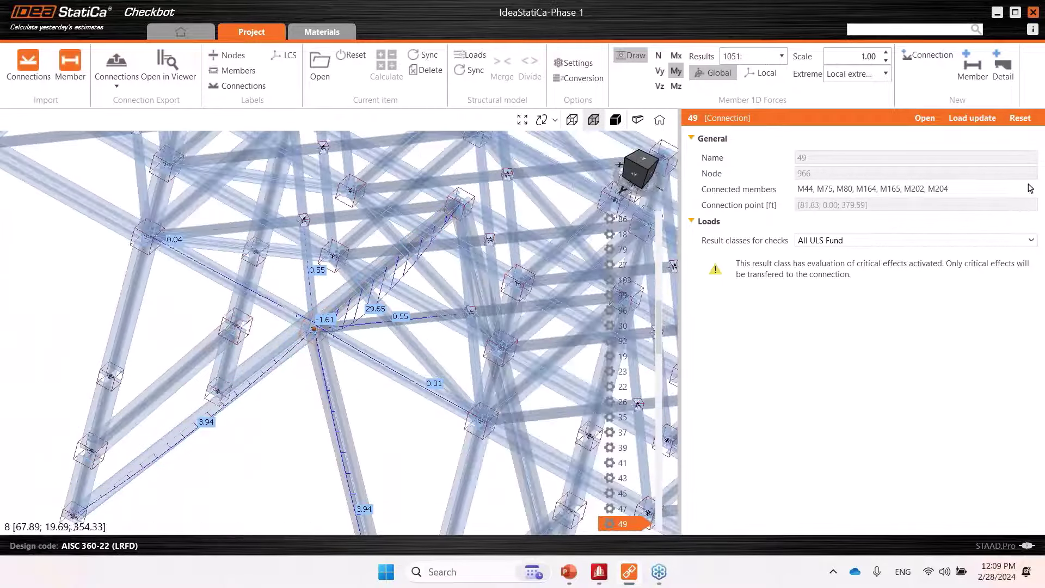
Step: Select connection 88 on the braced column near its base and examine the moment diagrams of its connected members
middle_click_drag(87, 480, 288, 430)
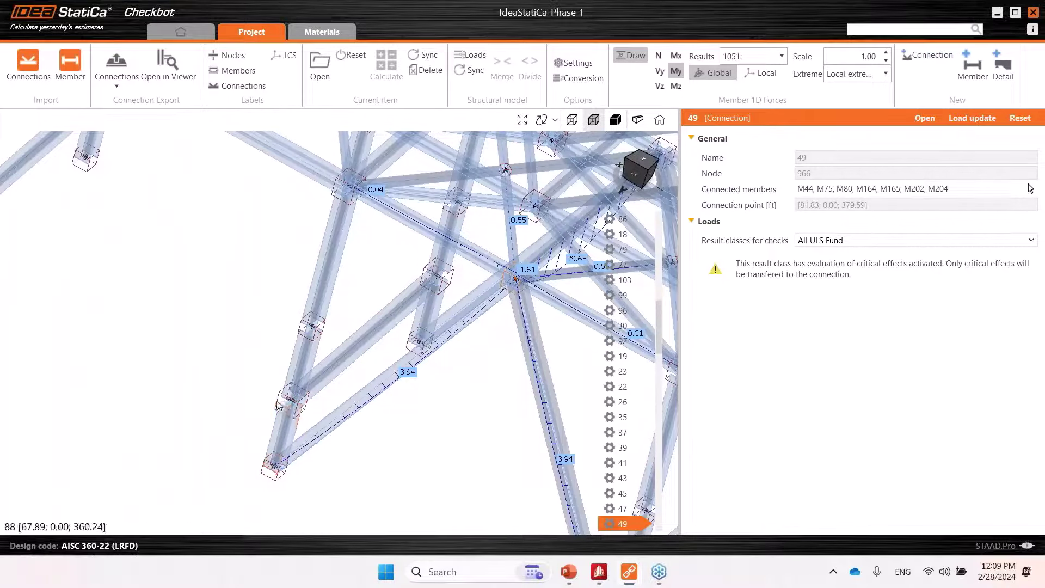
left_click(276, 403)
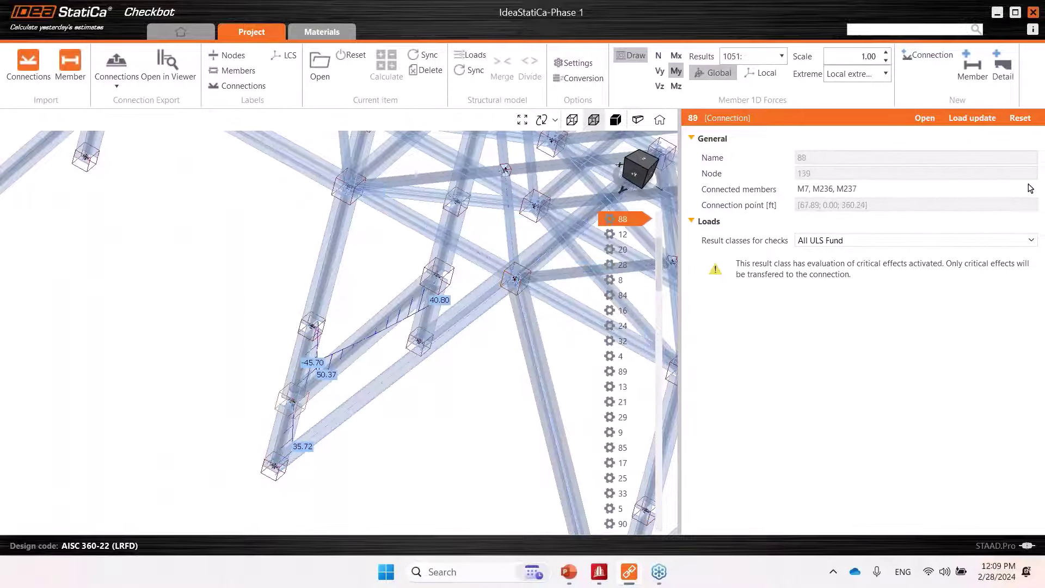
right_click_drag(329, 392, 281, 356)
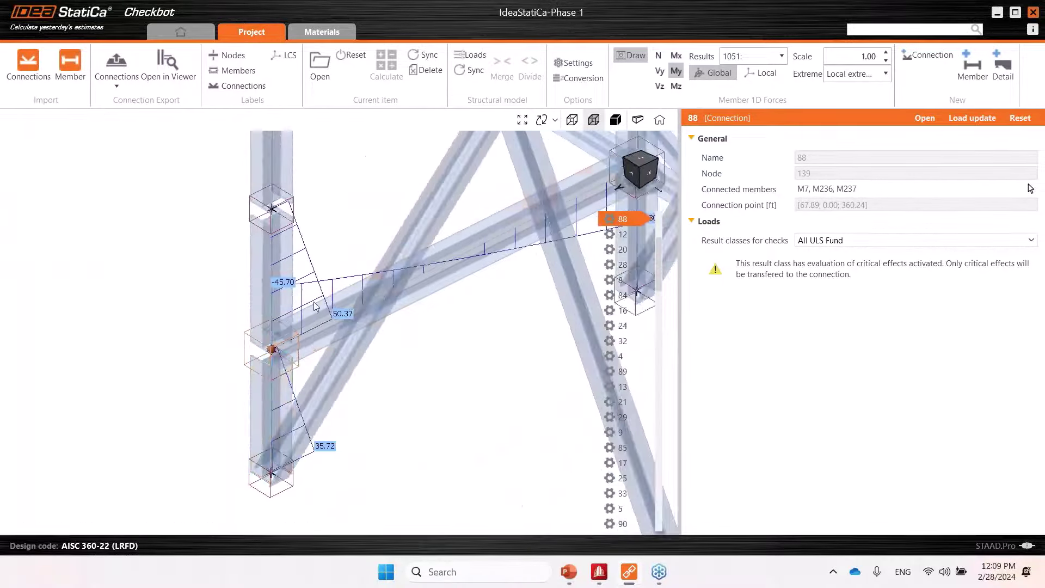
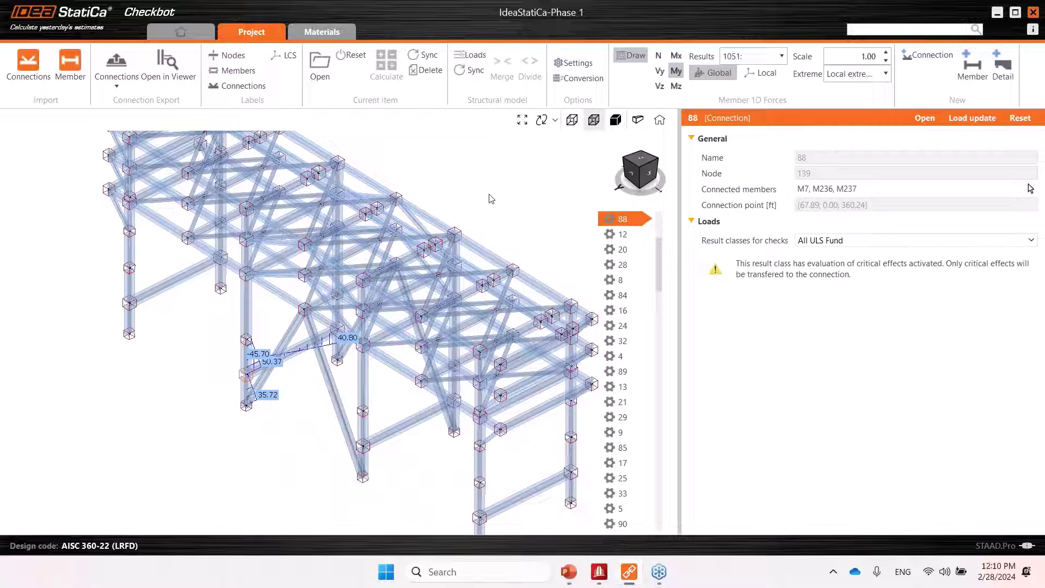
Step: Open the load configurator and review the imported load cases and combinations
left_click(473, 54)
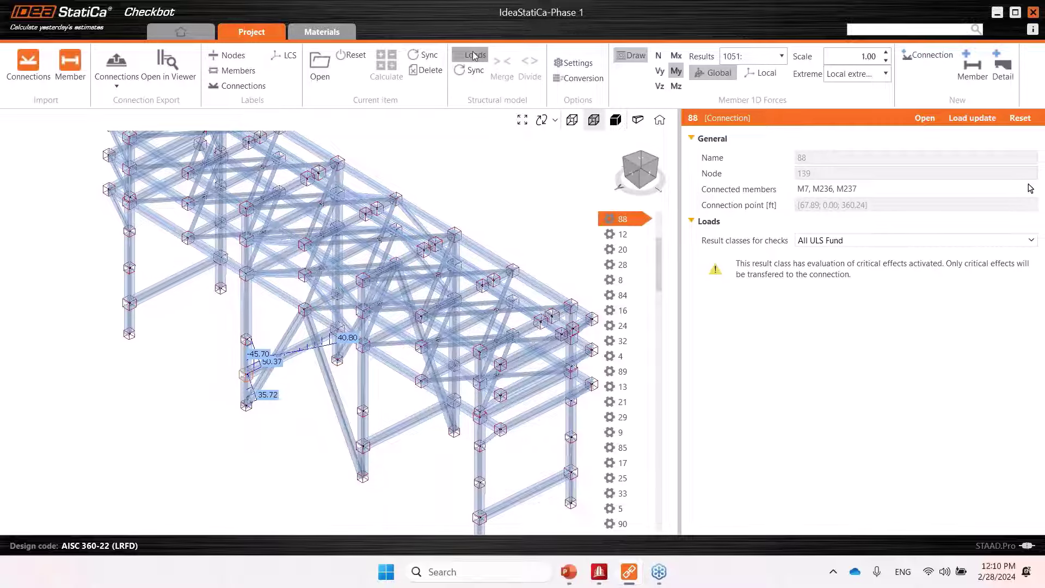
left_click_drag(461, 91, 442, 62)
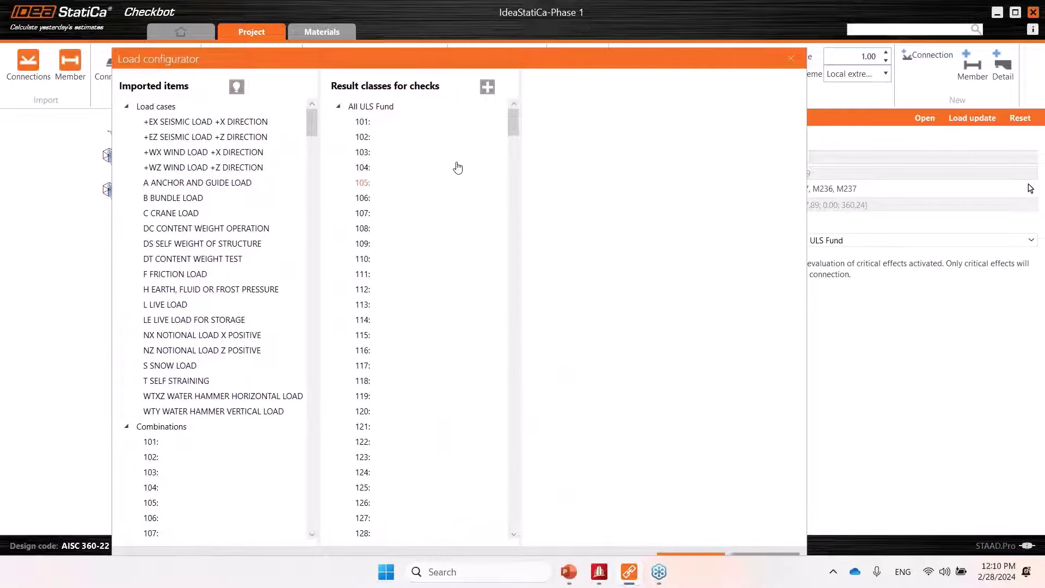
mouse_move(512, 134)
left_mouse_down()
mouse_move(519, 415)
mouse_move(497, 539)
mouse_move(490, 516)
mouse_move(514, 512)
mouse_move(513, 117)
left_mouse_up()
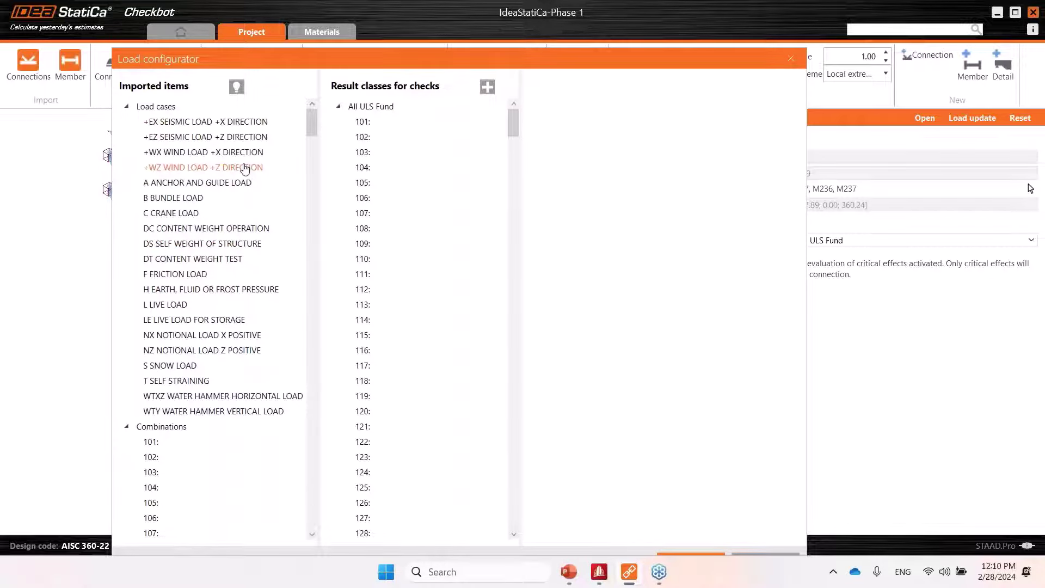
Step: Review the combinations and critical effects setting of the All ULS Fund result class, and close the load configurator without saving
left_click(371, 109)
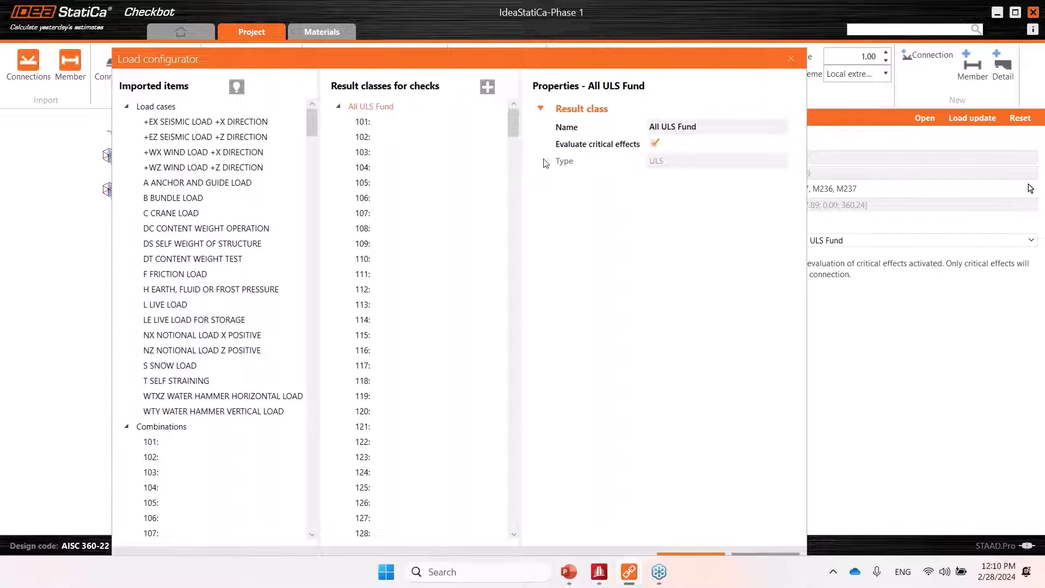
left_click_drag(515, 126, 512, 269)
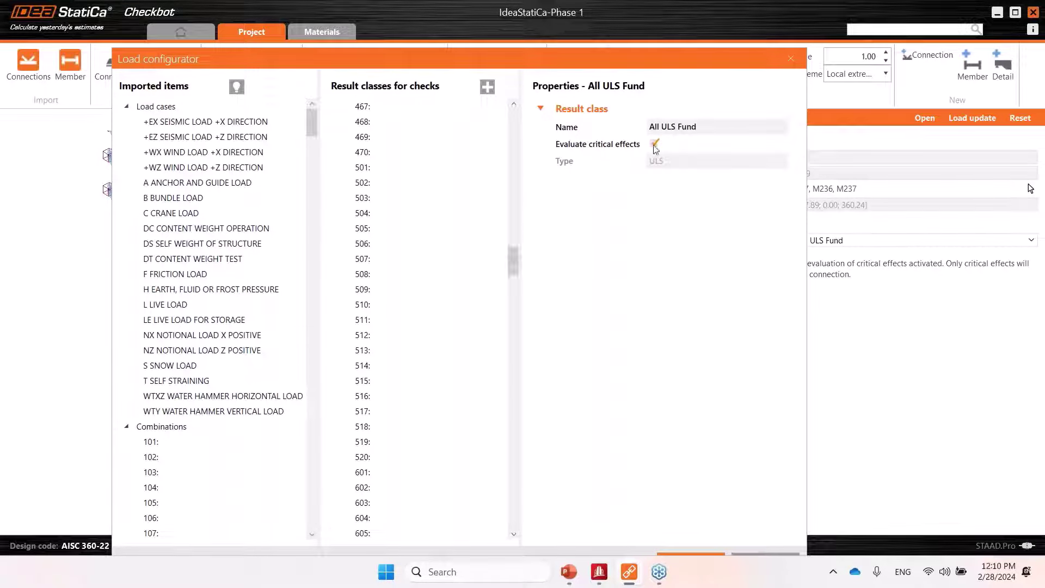
left_click_drag(515, 56, 513, 38)
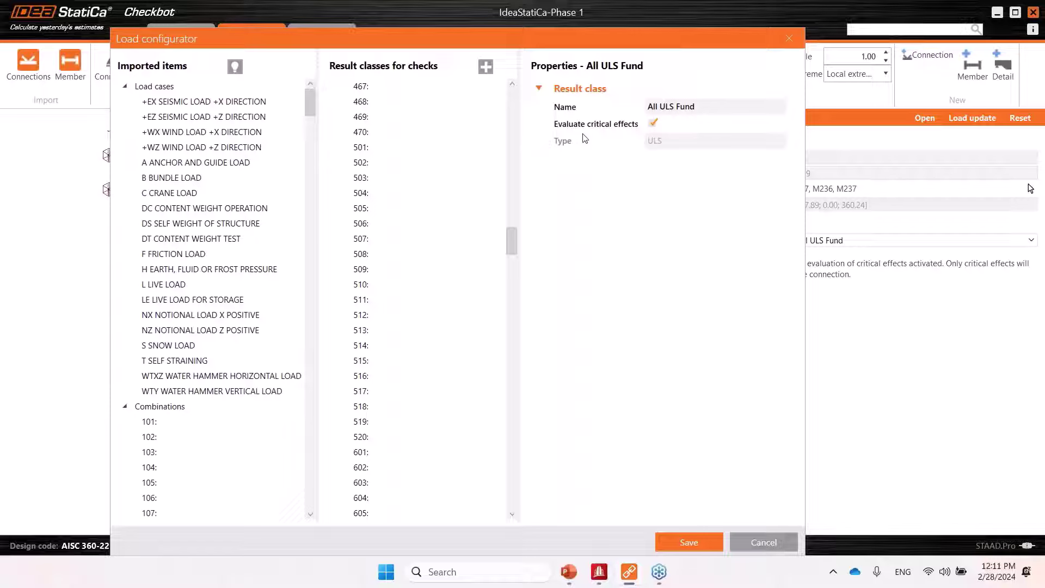
left_click_drag(511, 240, 511, 82)
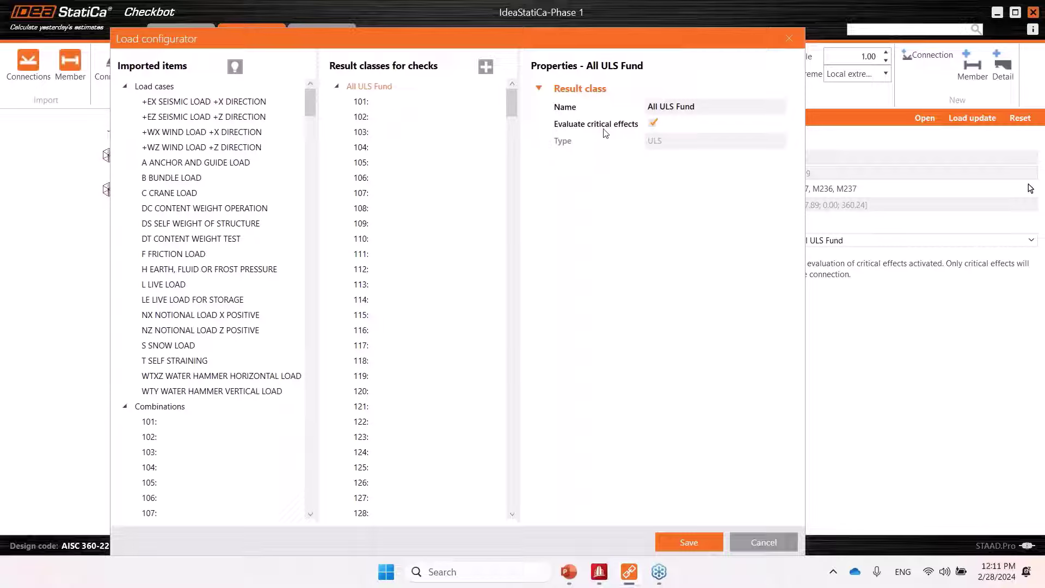
left_click(789, 38)
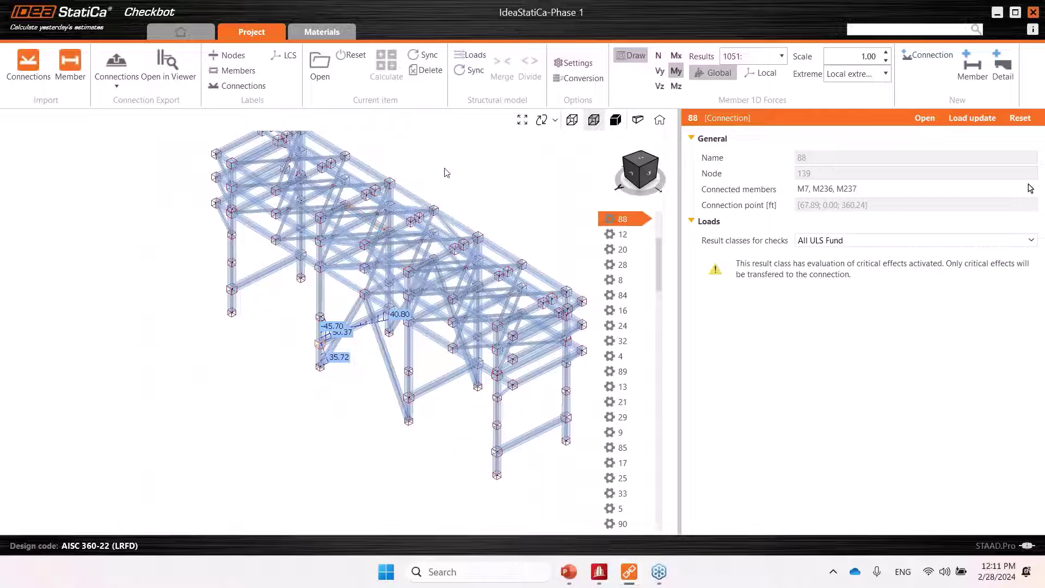
Step: Show the structure in solid display and turn off the member force diagrams
middle_click_drag(446, 172, 438, 183)
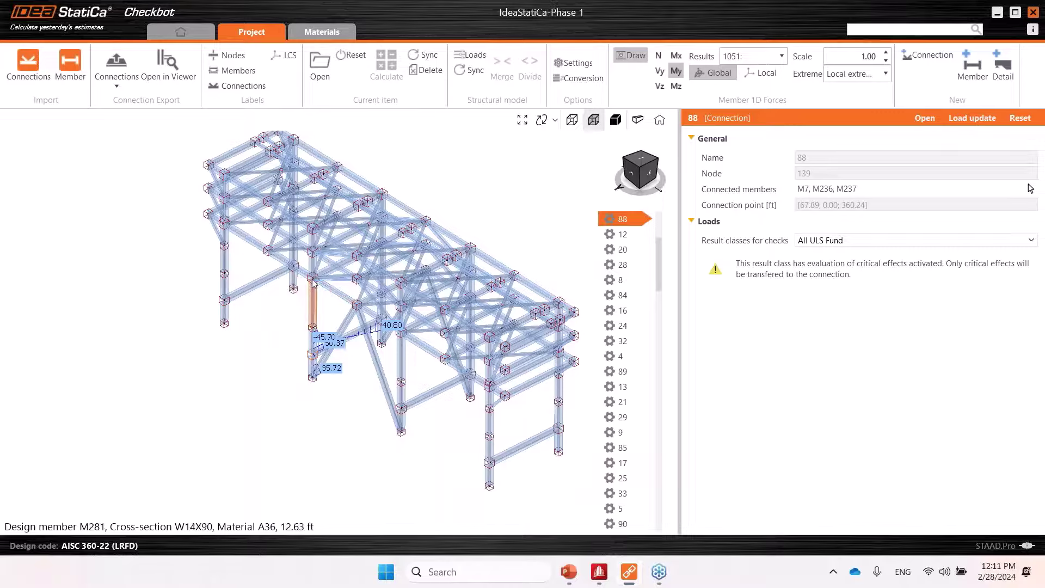
middle_click_drag(314, 326, 291, 329)
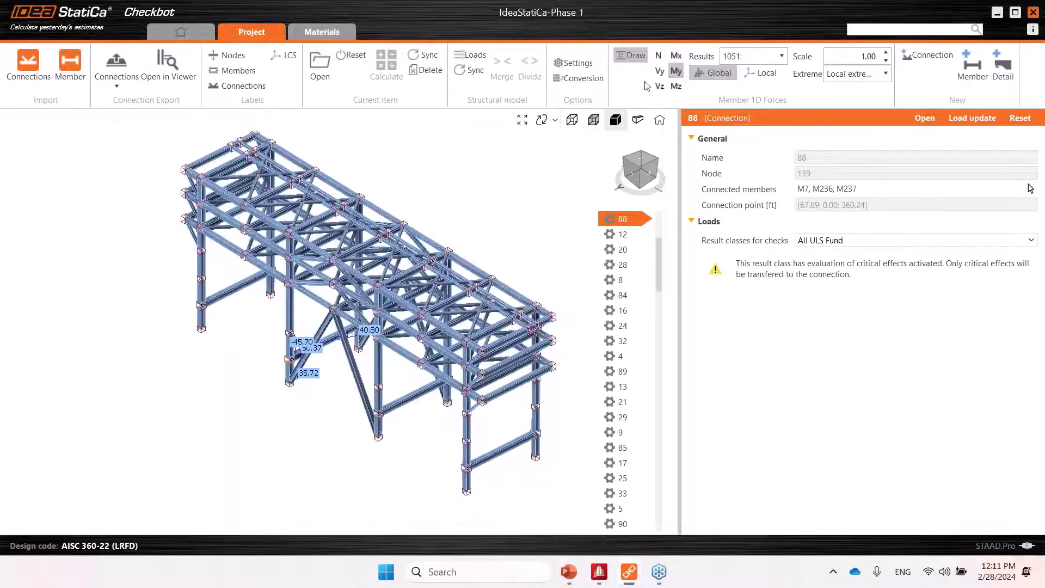
left_click(630, 56)
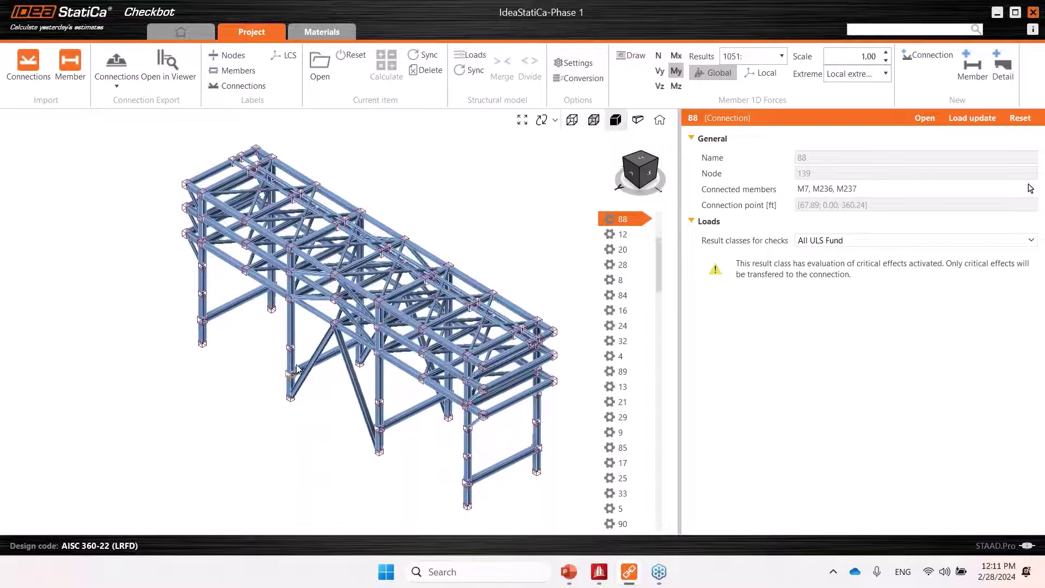
Step: Examine the column segments around connection 88, compare them with the STAAD.Pro wireframe model, and return to Checkbot
scroll(289, 359, "up", 5)
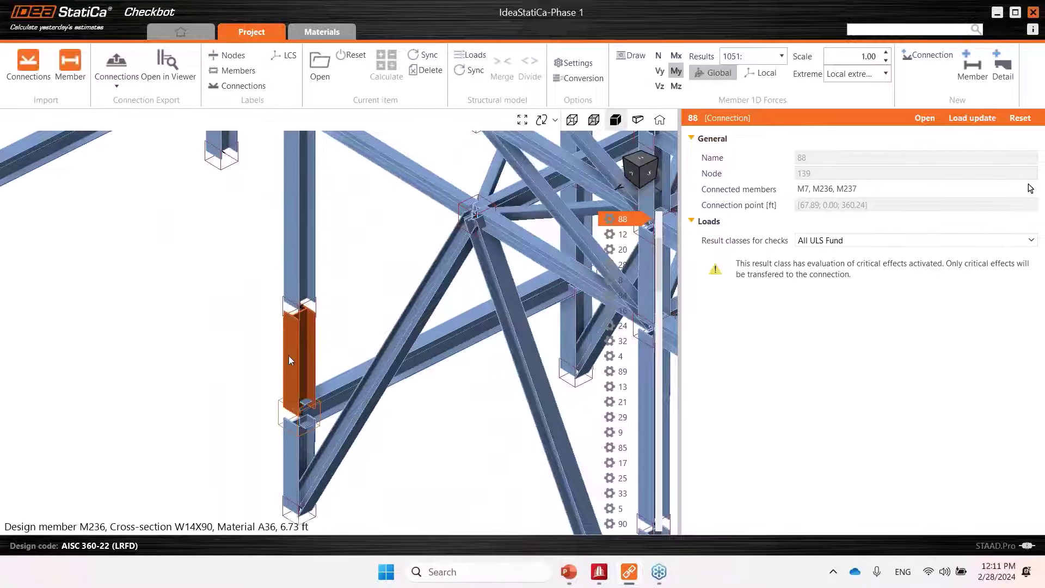
scroll(275, 312, "up", 3)
scroll(325, 301, "down", 4)
middle_click_drag(325, 301, 307, 346)
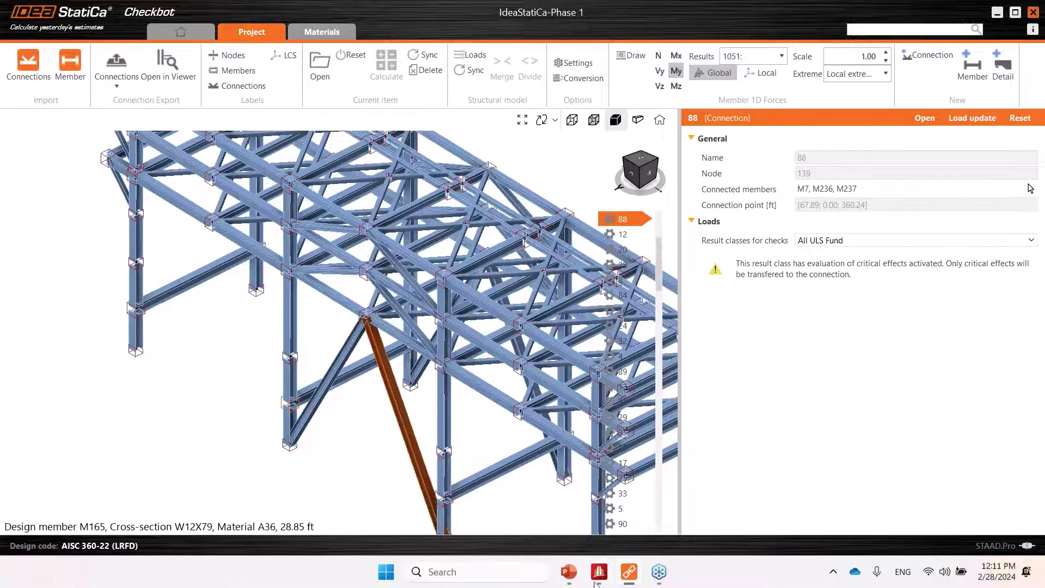
mouse_move(601, 581)
left_click(597, 509)
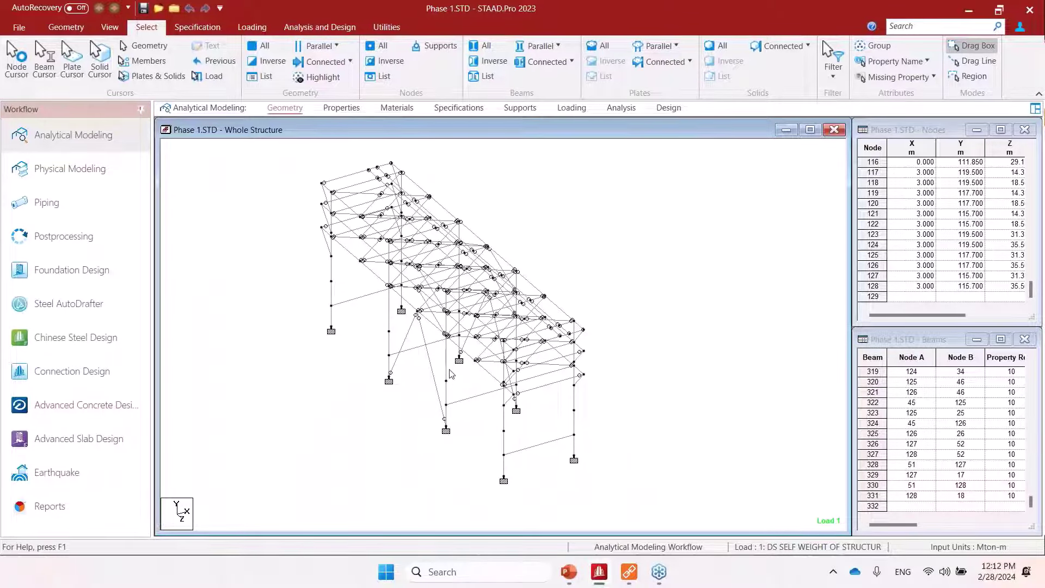
mouse_move(634, 583)
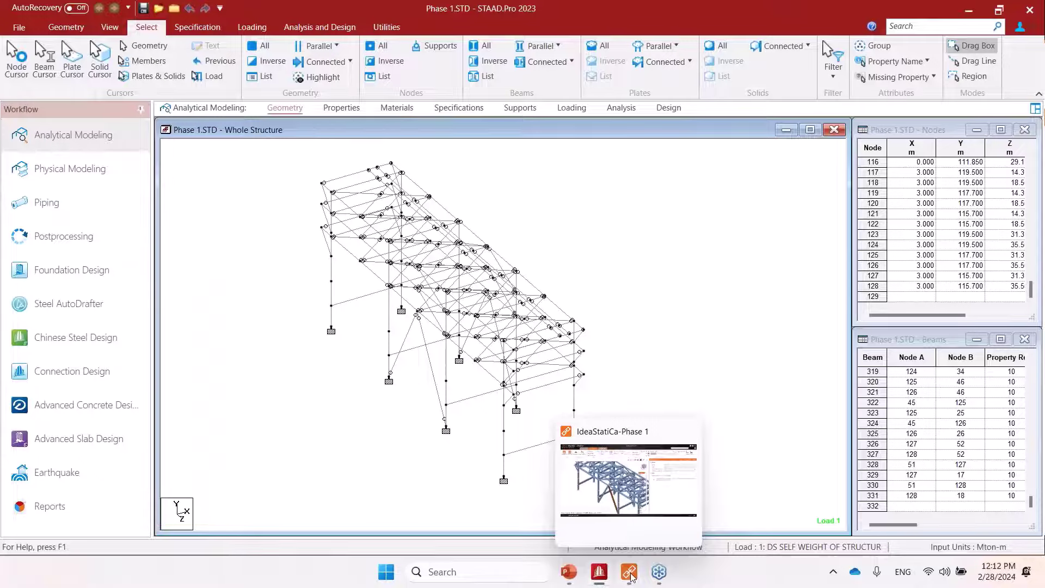
left_click(630, 576)
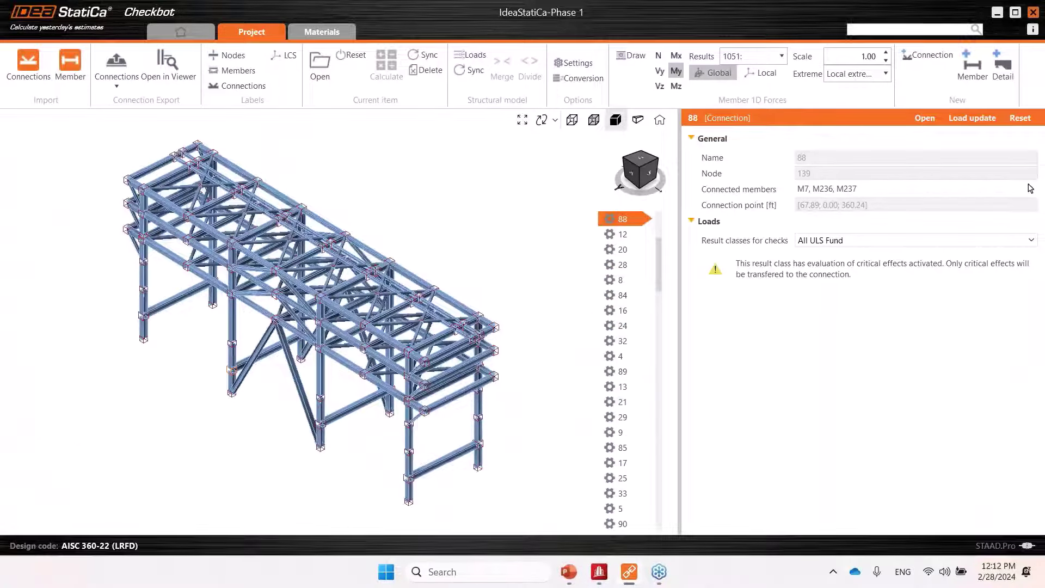
Step: Merge design member M1 at the corner column's base with M234, M279, M206, M2, M212 and M213, accepting the project item reset
middle_click_drag(259, 405, 262, 412)
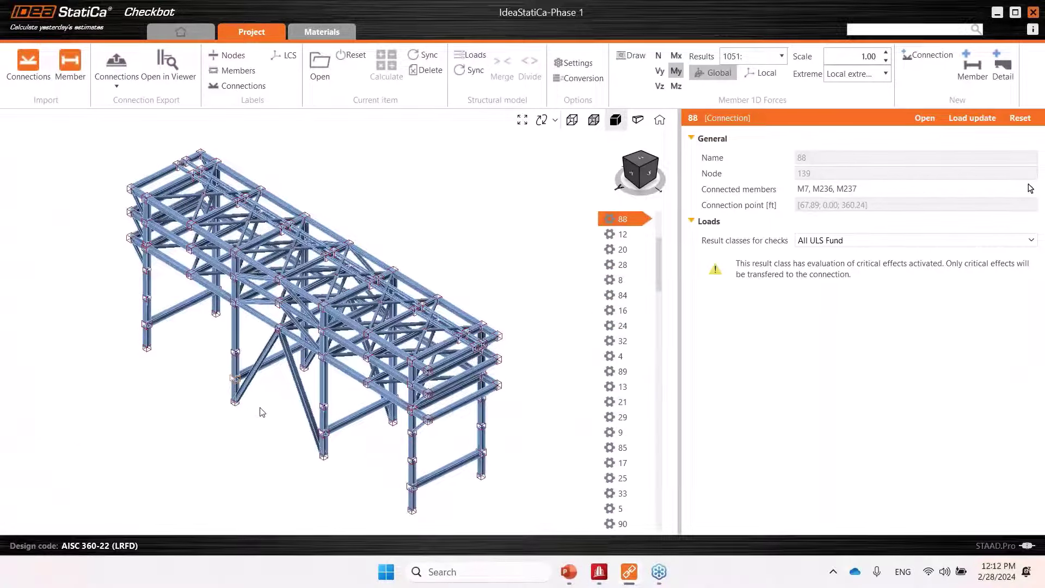
middle_click_drag(227, 411, 247, 418)
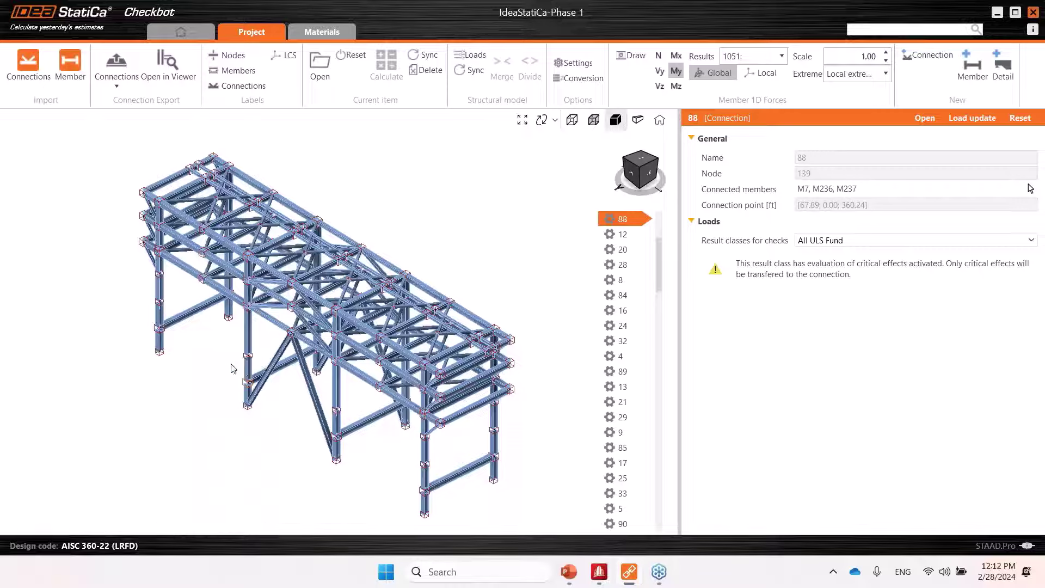
scroll(240, 357, "up", 2)
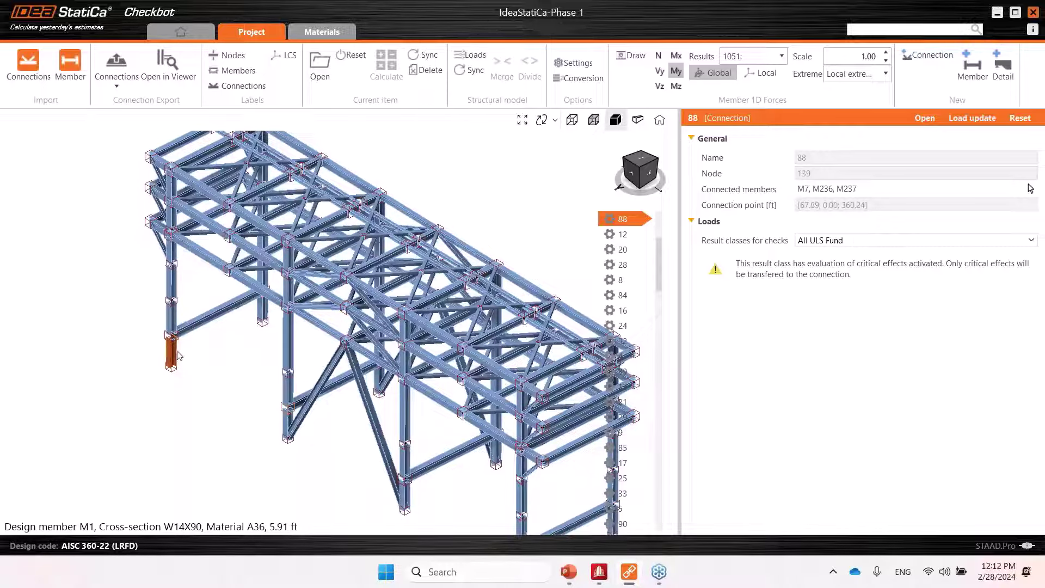
left_click(173, 354)
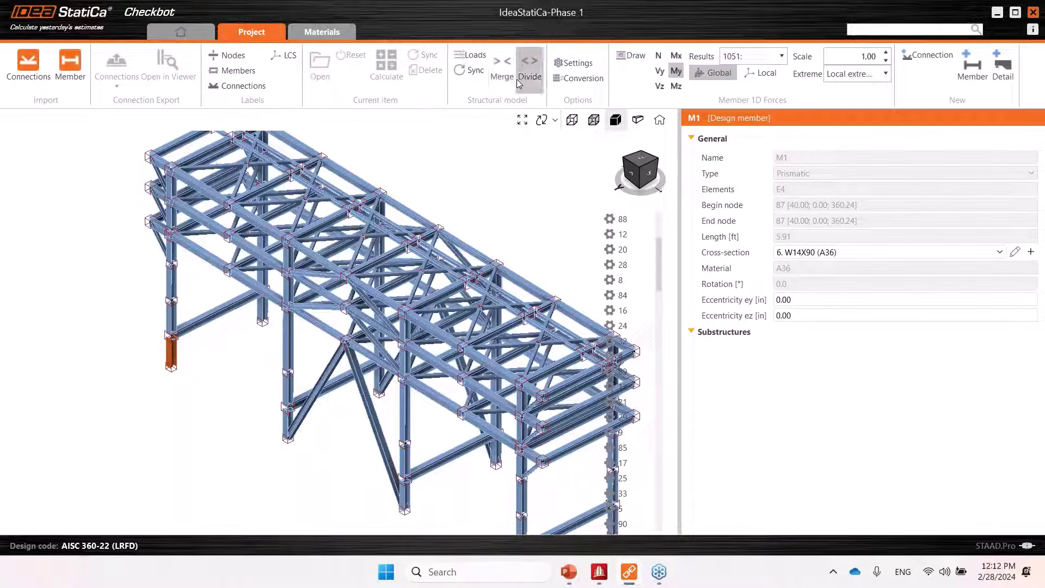
left_click(497, 83)
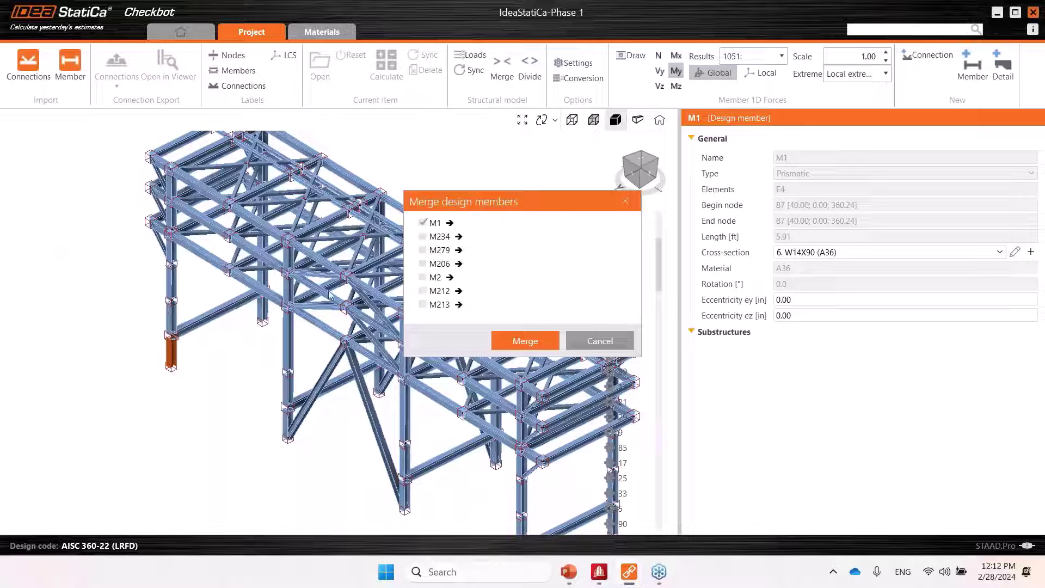
left_click(422, 236)
left_click(423, 250)
left_click(423, 264)
left_click(424, 304)
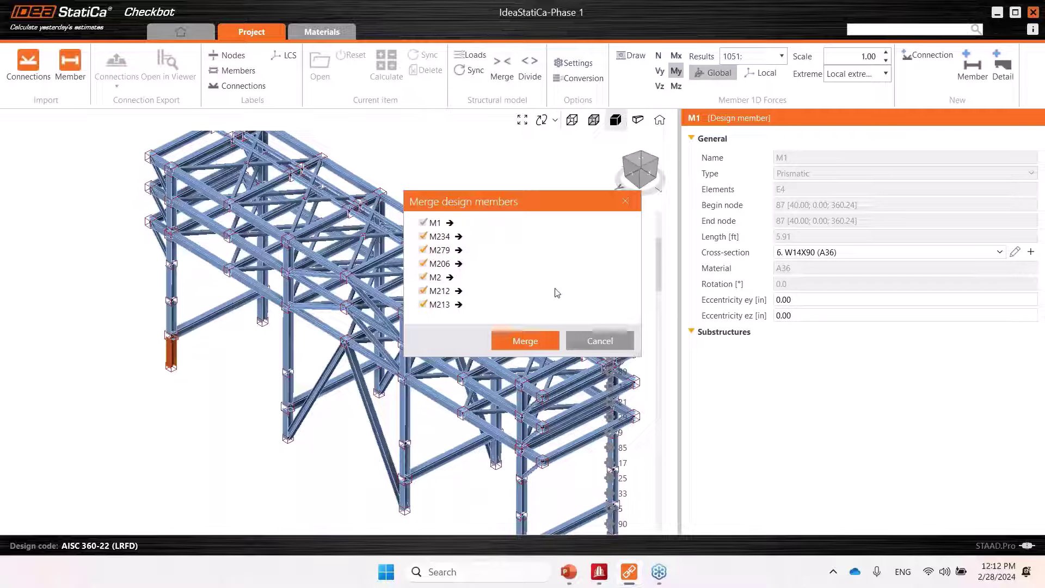
left_click(535, 343)
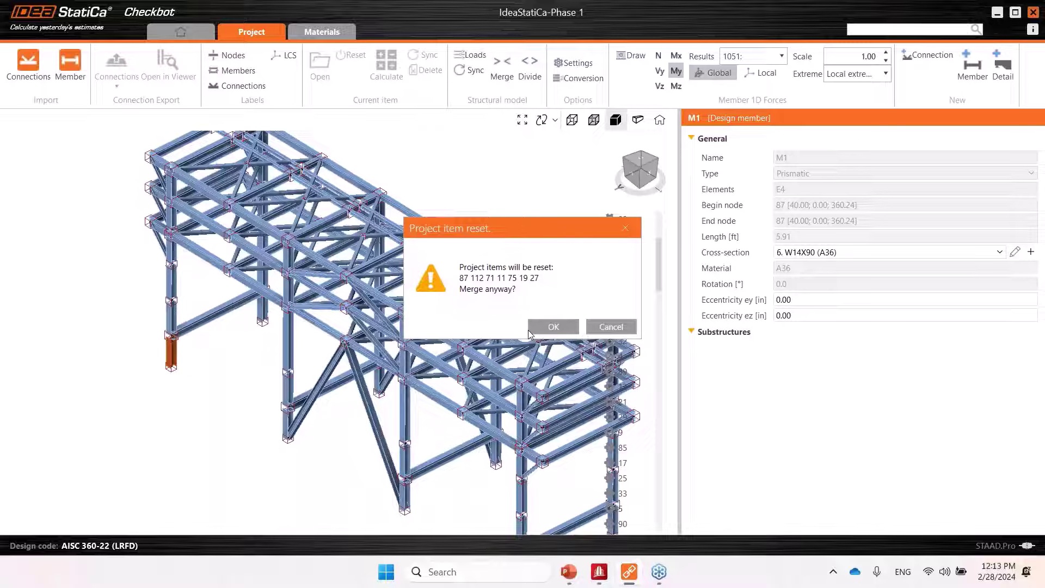
left_click(553, 327)
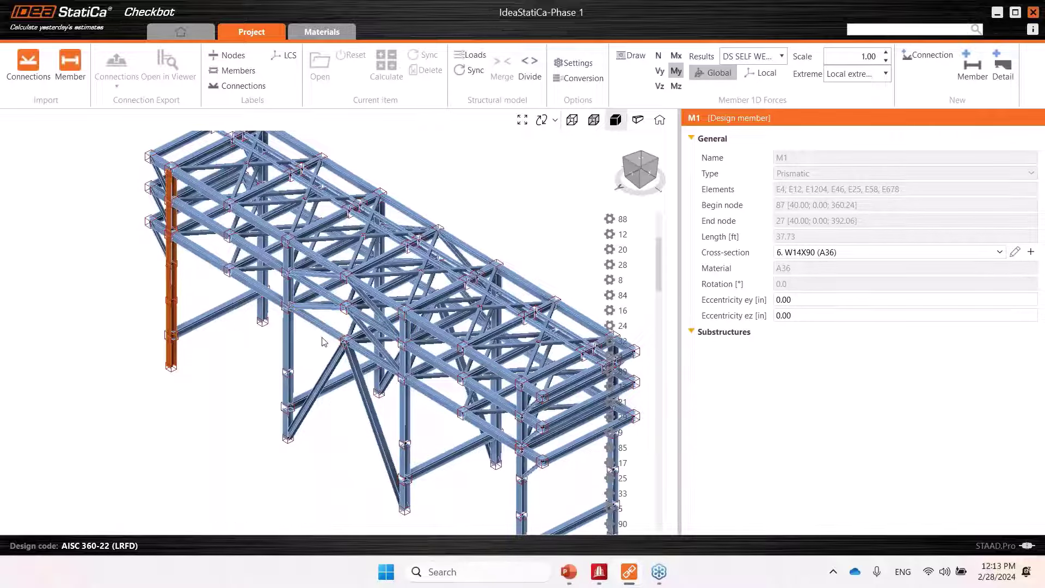
Step: Inspect the properties of beam M75 and examine its joint with beam M44 at the brace apex
scroll(272, 295, "up", 5)
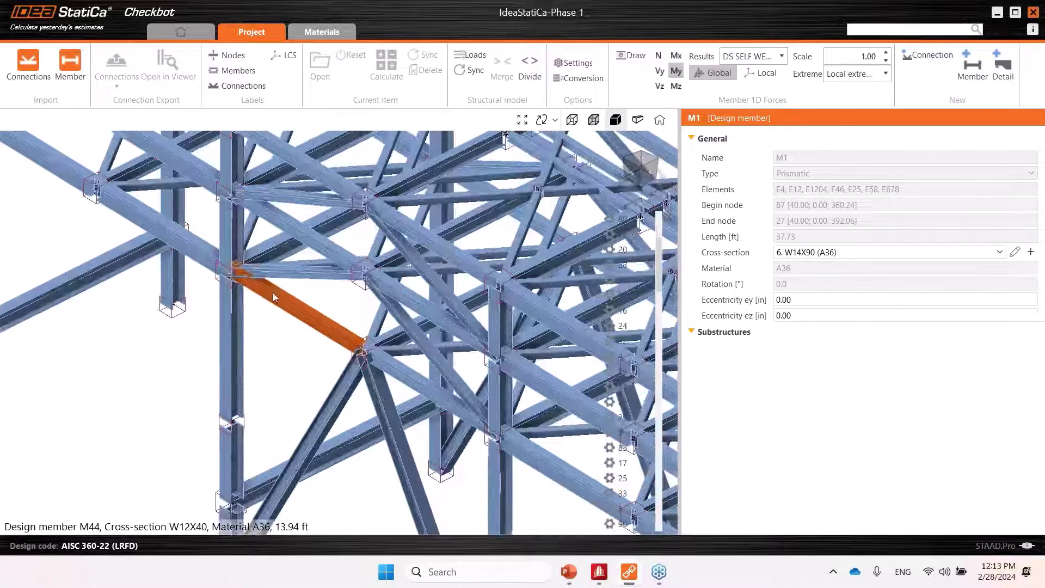
left_click(401, 382)
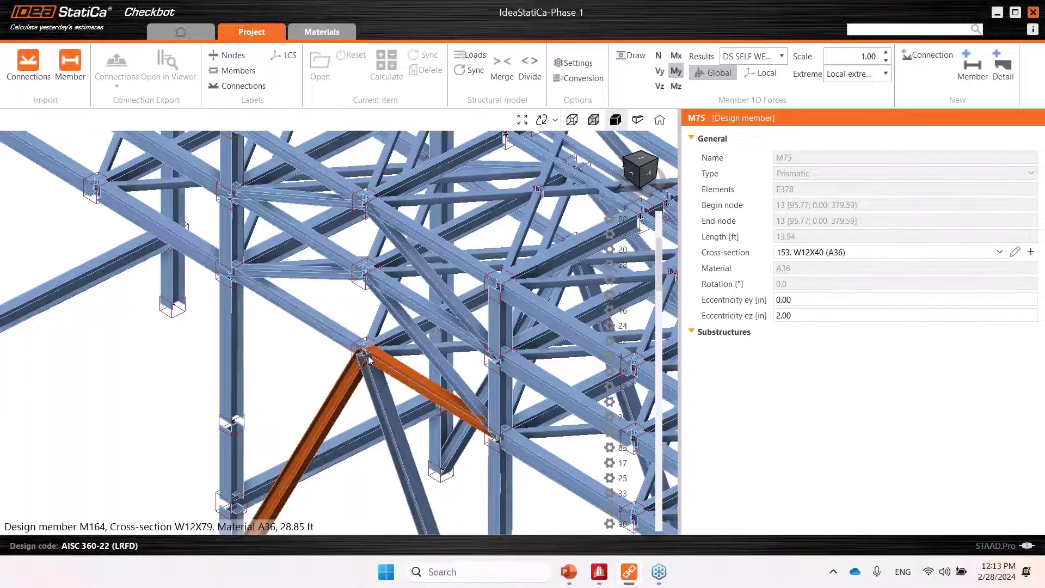
scroll(364, 354, "up", 5)
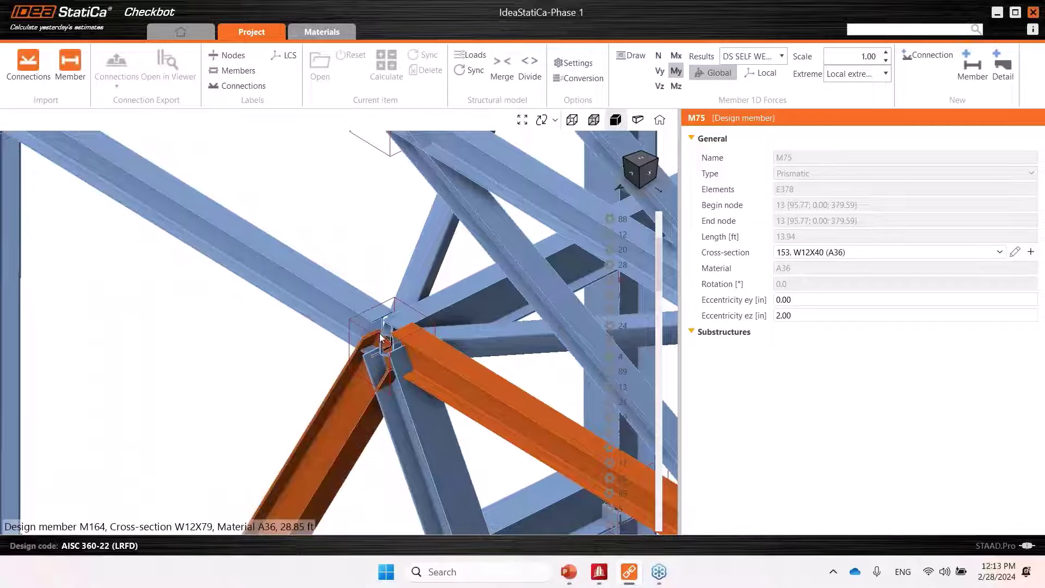
scroll(393, 318, "down", 5)
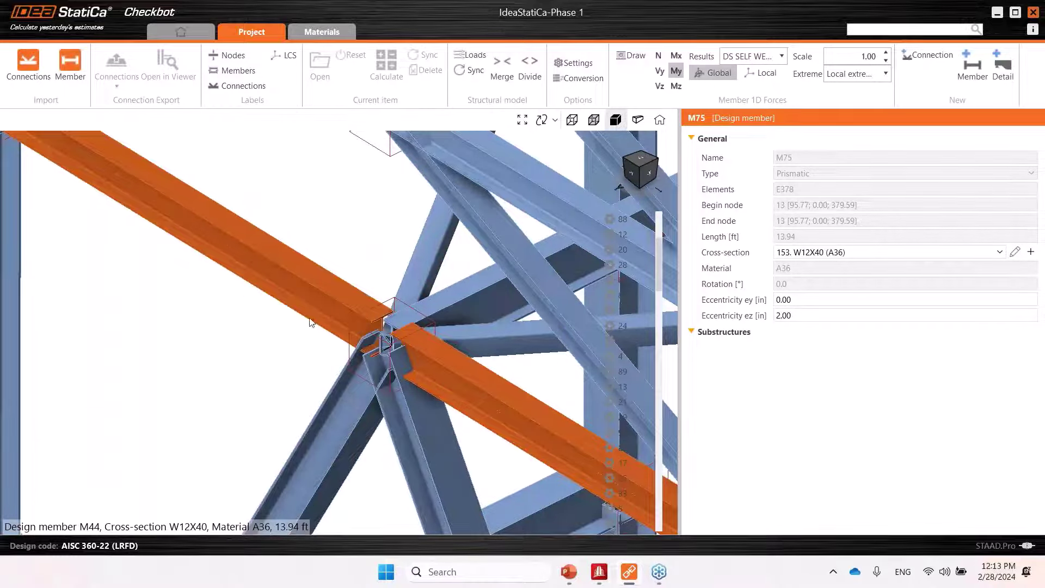
scroll(335, 357, "down", 8)
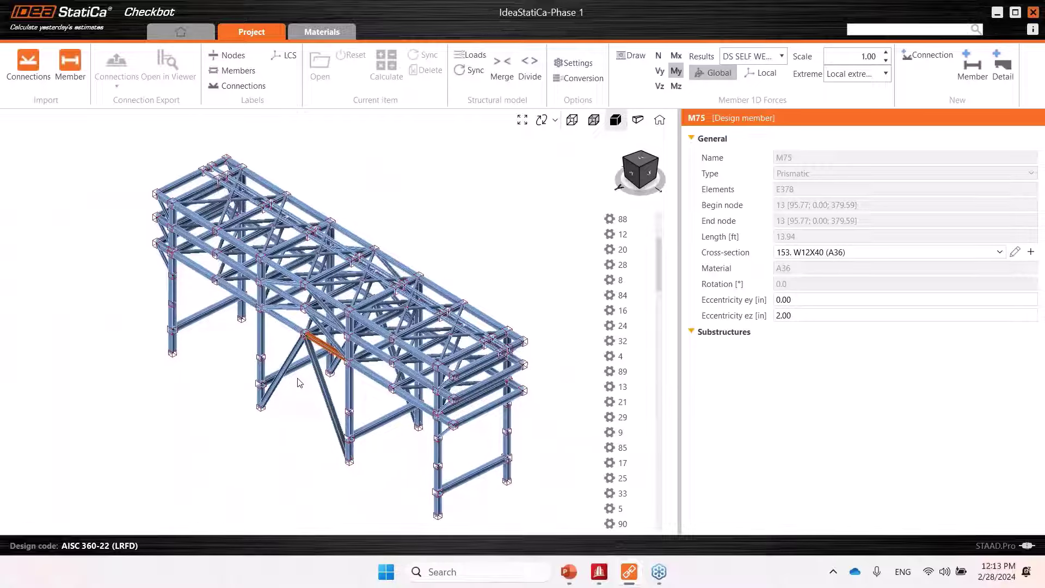
Step: Inspect the eccentricity values of beam M44 between the column and the brace apex, and view it within the whole structure
middle_click_drag(247, 378, 284, 348)
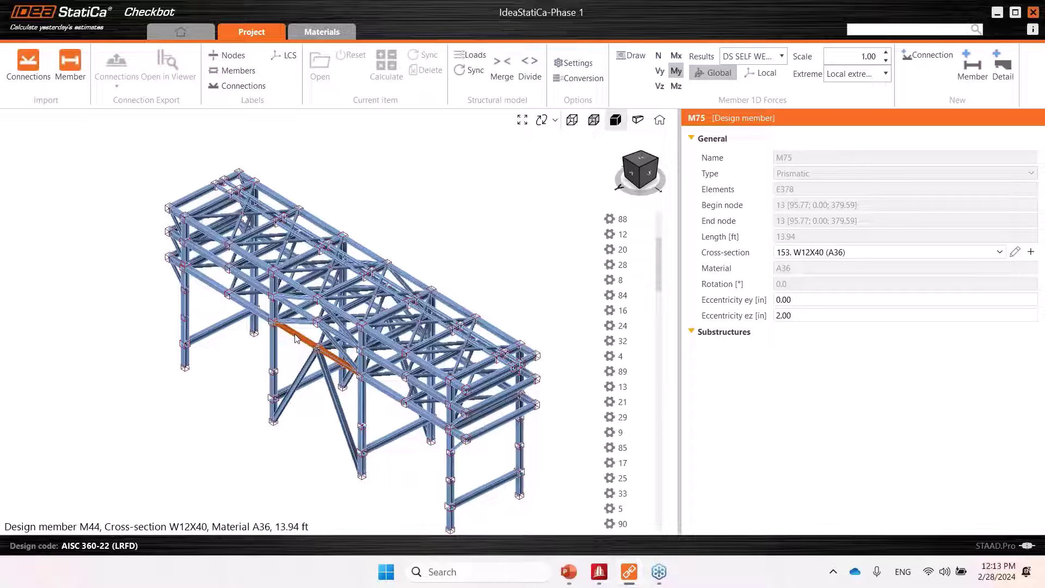
left_click(295, 338)
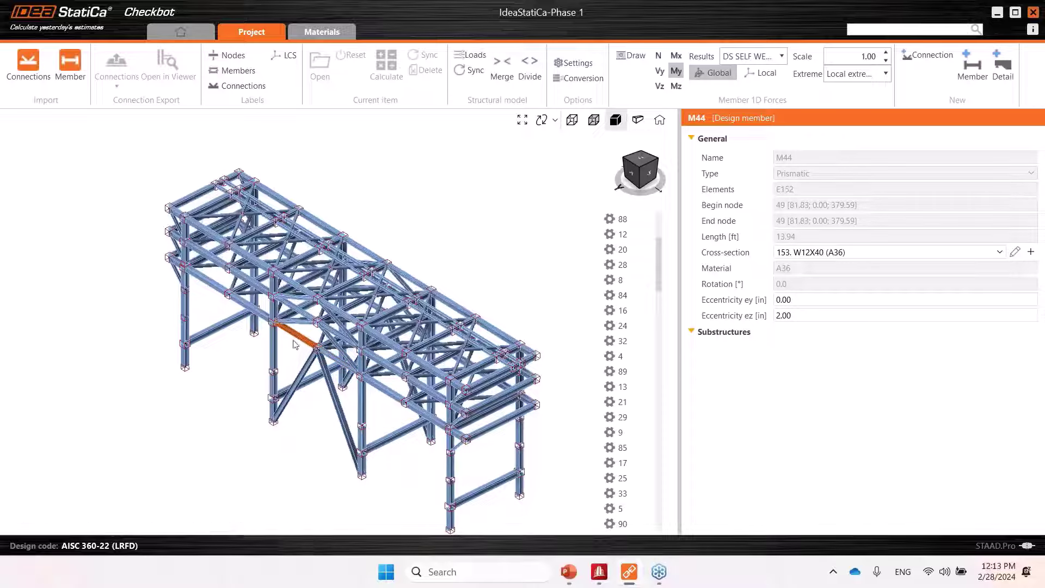
scroll(294, 347, "up", 3)
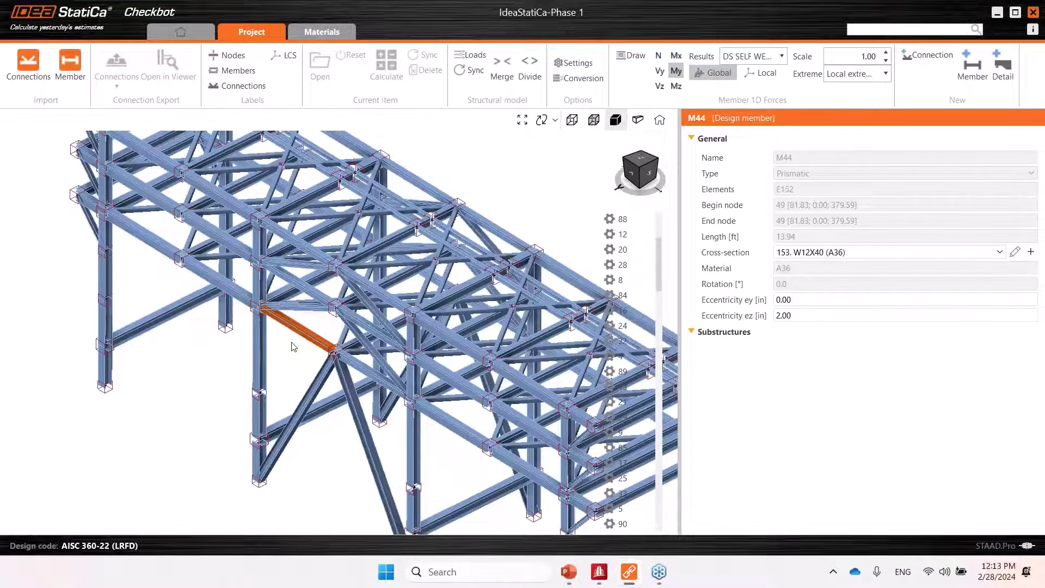
middle_click_drag(293, 346, 262, 345)
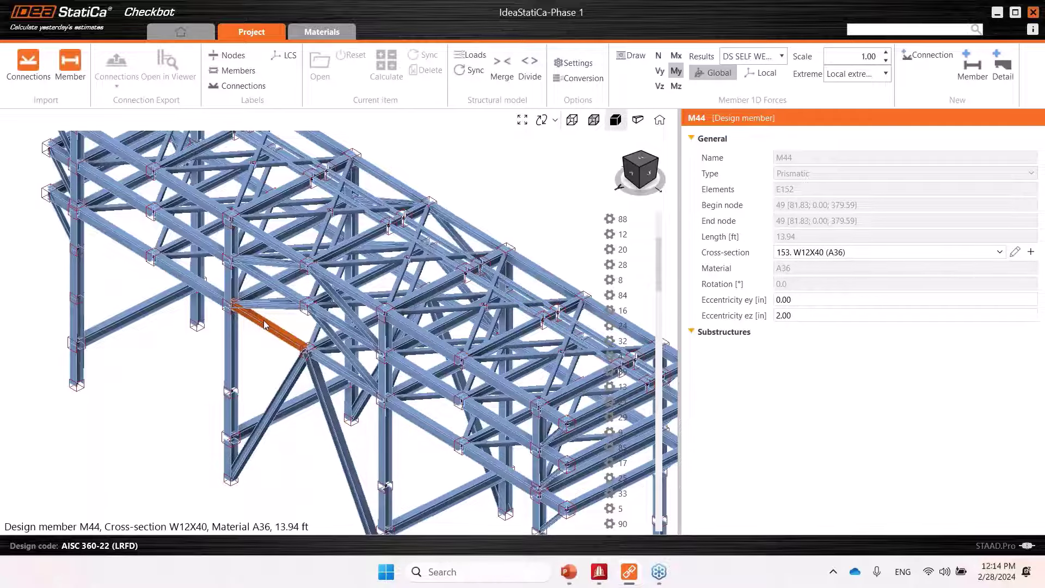
middle_click_drag(301, 371, 260, 334)
scroll(260, 333, "down", 5)
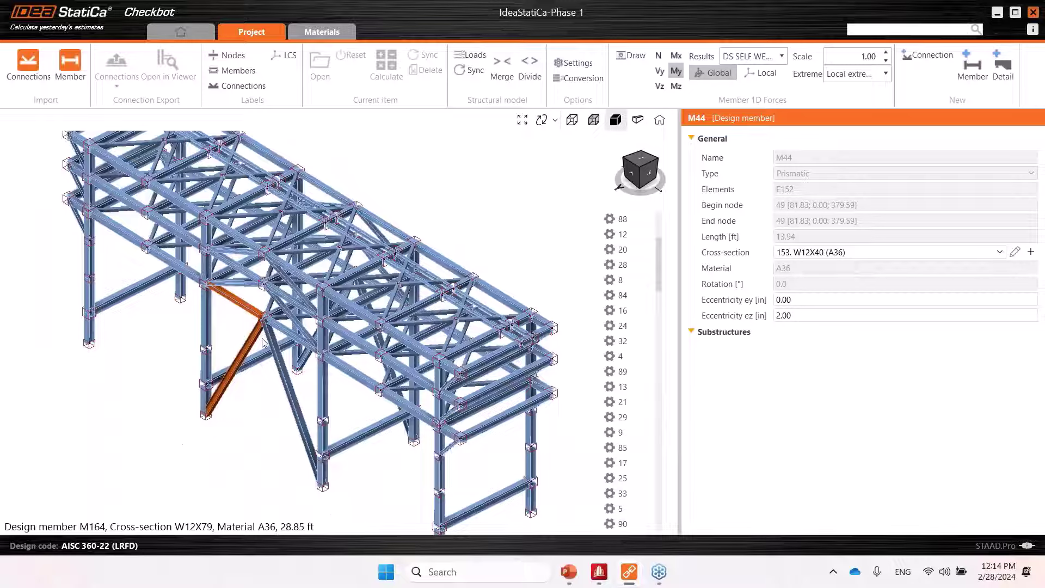
scroll(403, 406, "up", 5)
scroll(403, 405, "down", 2)
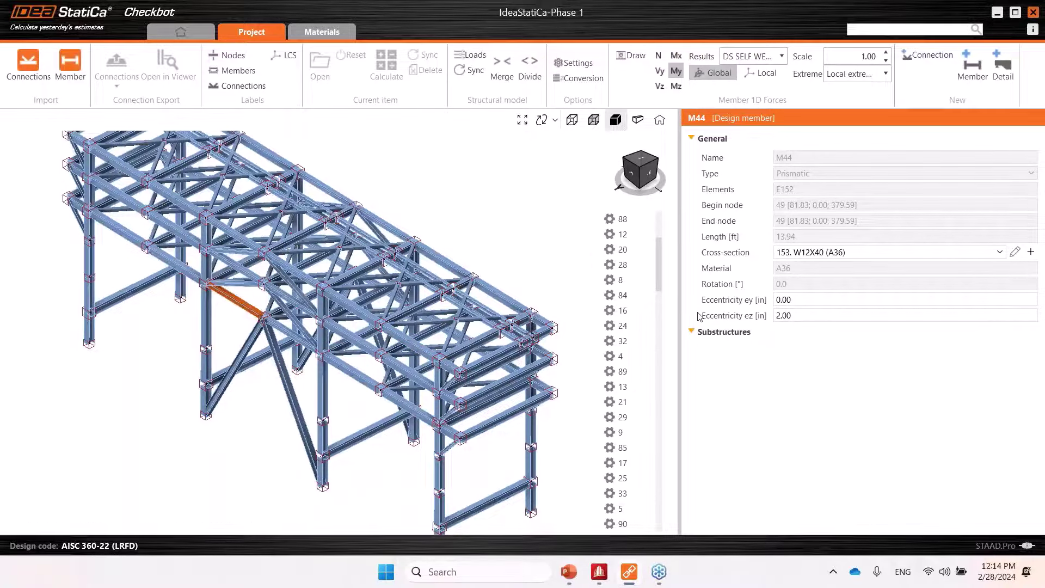
middle_click_drag(139, 385, 152, 427)
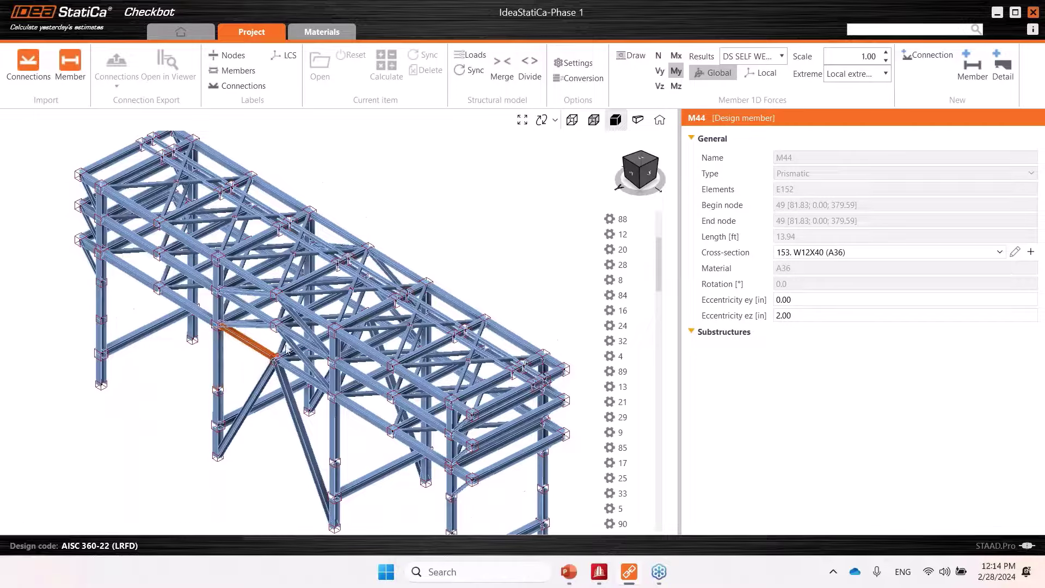
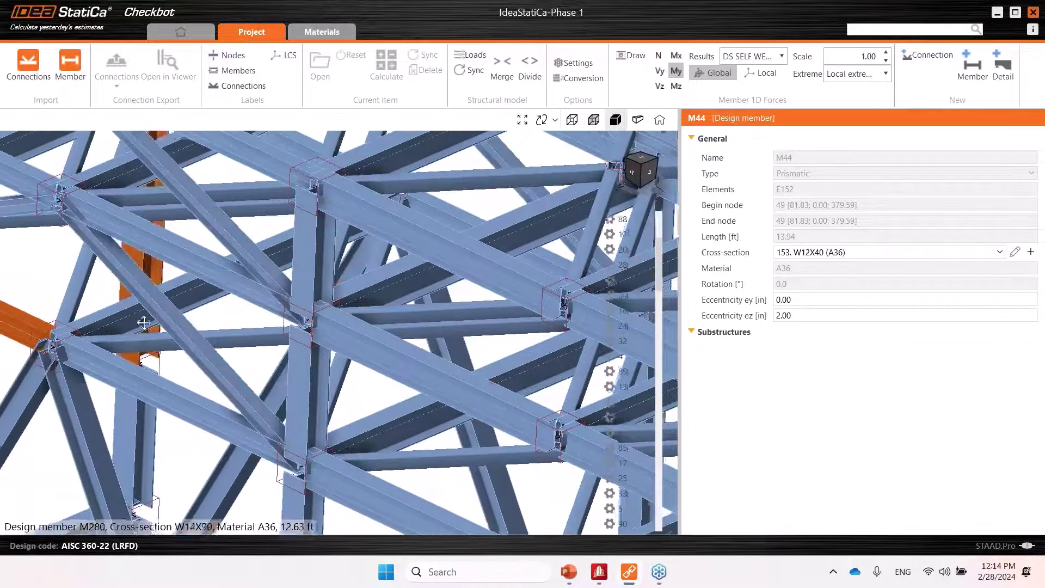
Step: Inspect the properties of the top-level beam M38 and examine the framing toward the corner column's end bay
middle_click_drag(144, 323, 266, 408)
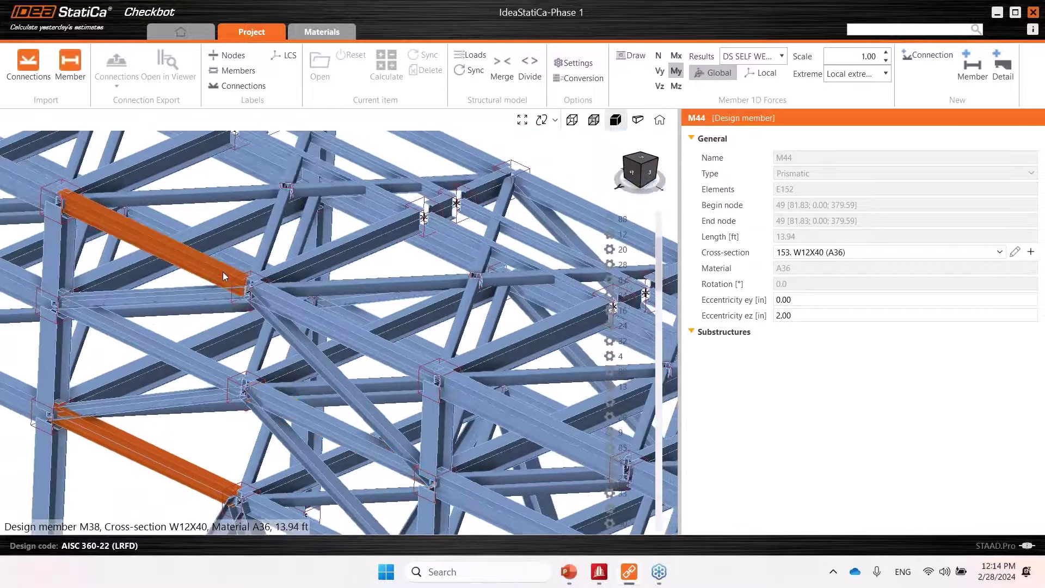
left_click(223, 272)
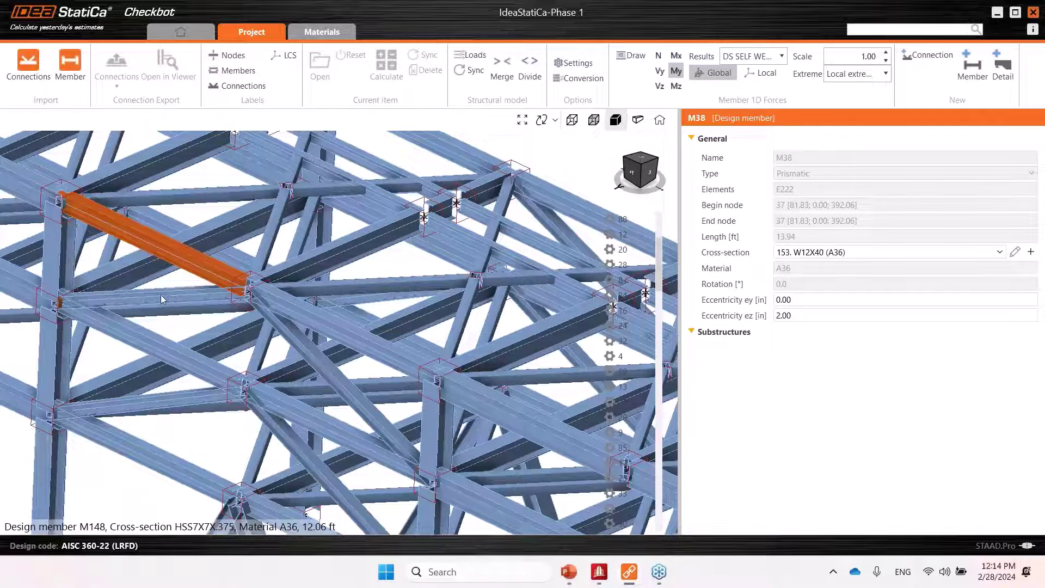
scroll(191, 286, "down", 5)
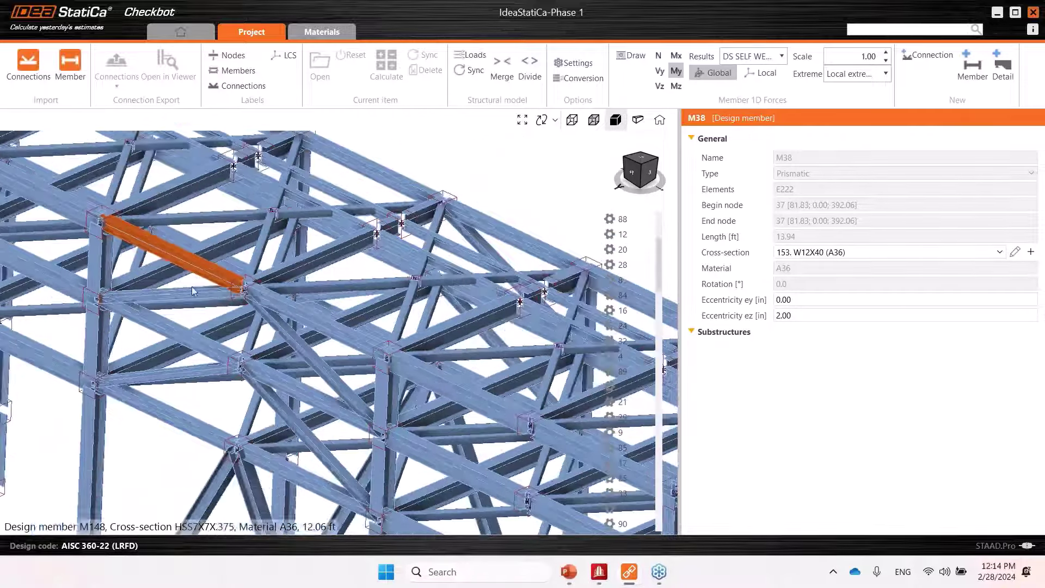
scroll(203, 314, "up", 8)
scroll(203, 314, "down", 5)
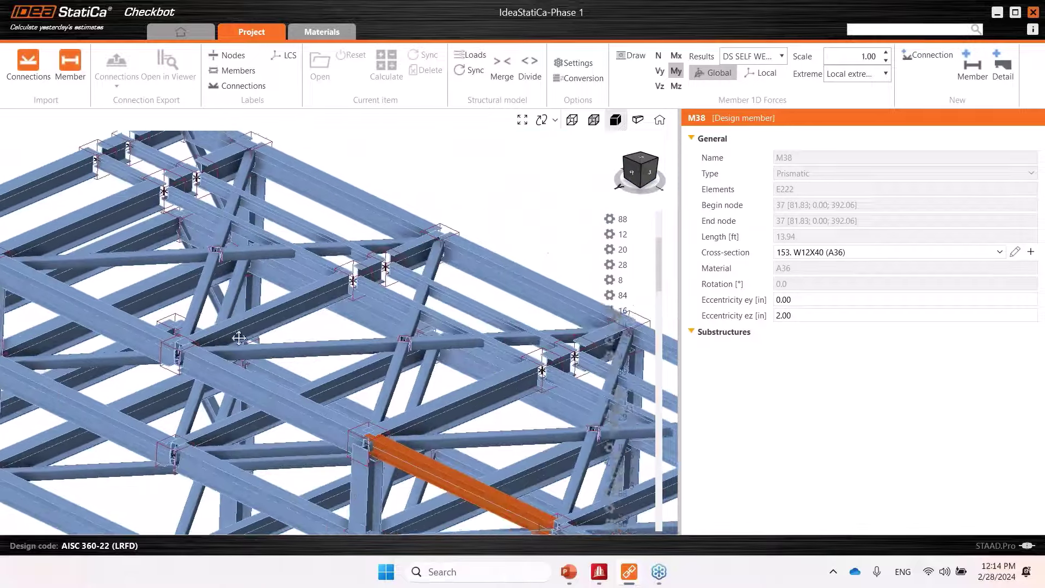
scroll(207, 266, "up", 4)
scroll(182, 280, "down", 3)
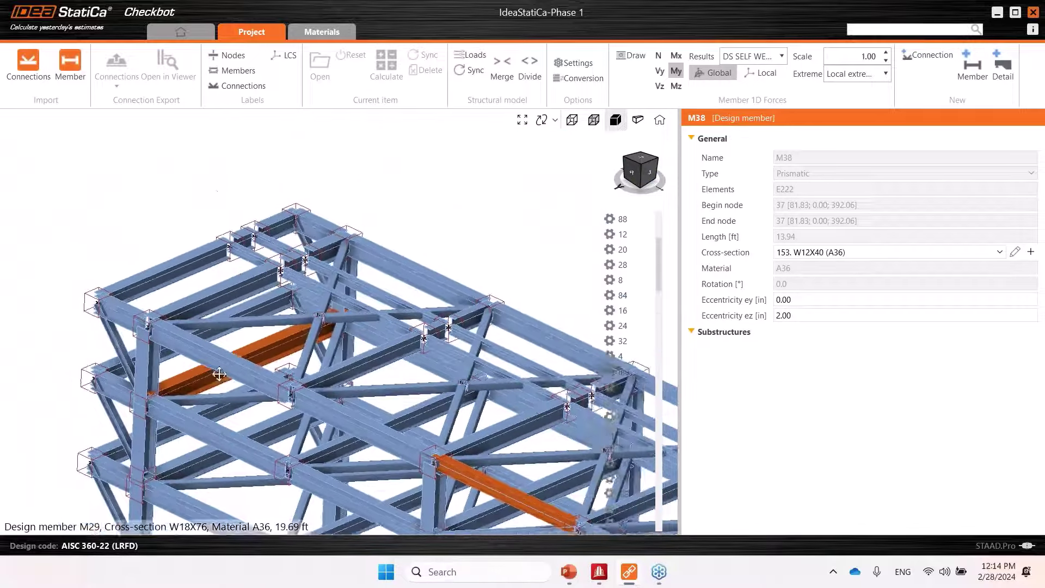
scroll(198, 411, "up", 3)
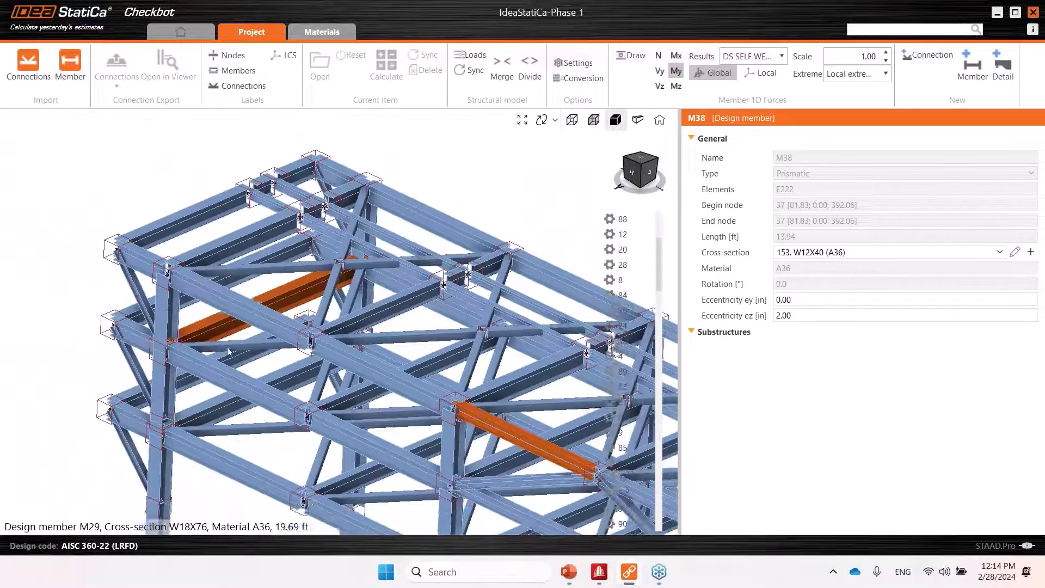
Step: Examine the joint of lower-level cross beam M30 at column M1 and set the beam's eccentricity ez to -1 in
left_click(197, 410)
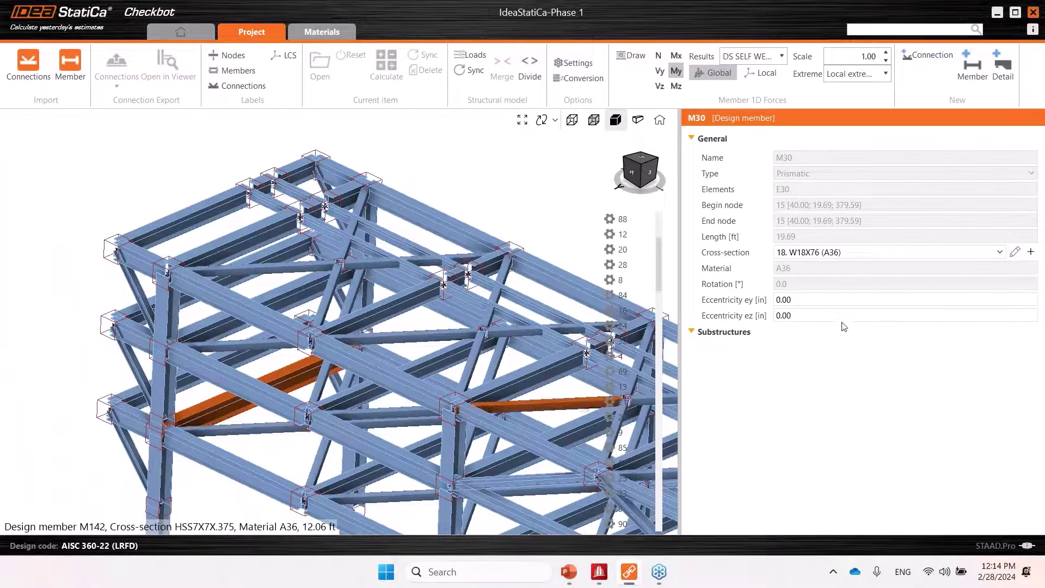
scroll(177, 436, "up", 3)
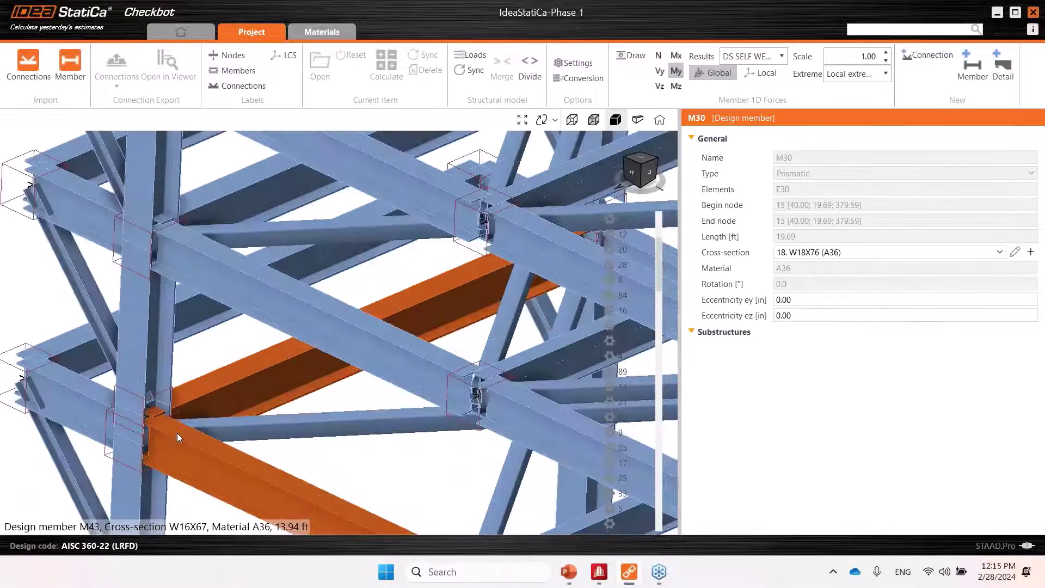
scroll(177, 432, "up", 5)
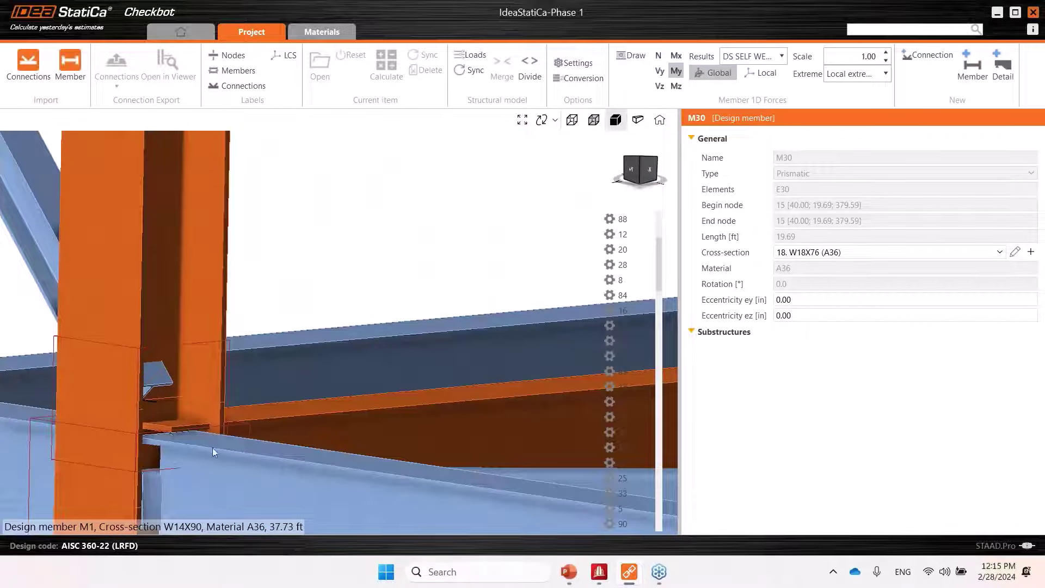
scroll(87, 390, "down", 3)
scroll(93, 370, "up", 1)
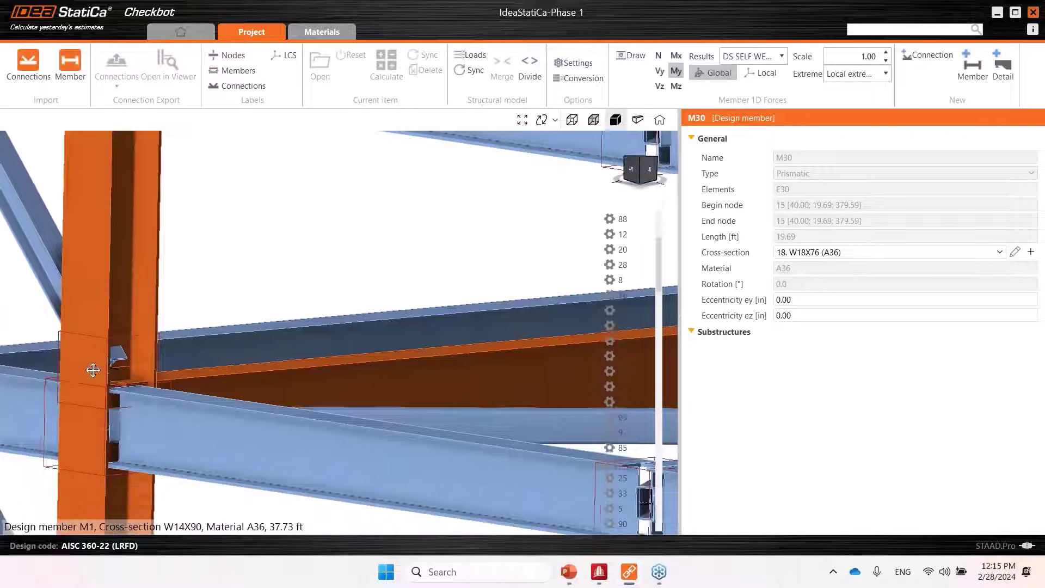
left_click(831, 315)
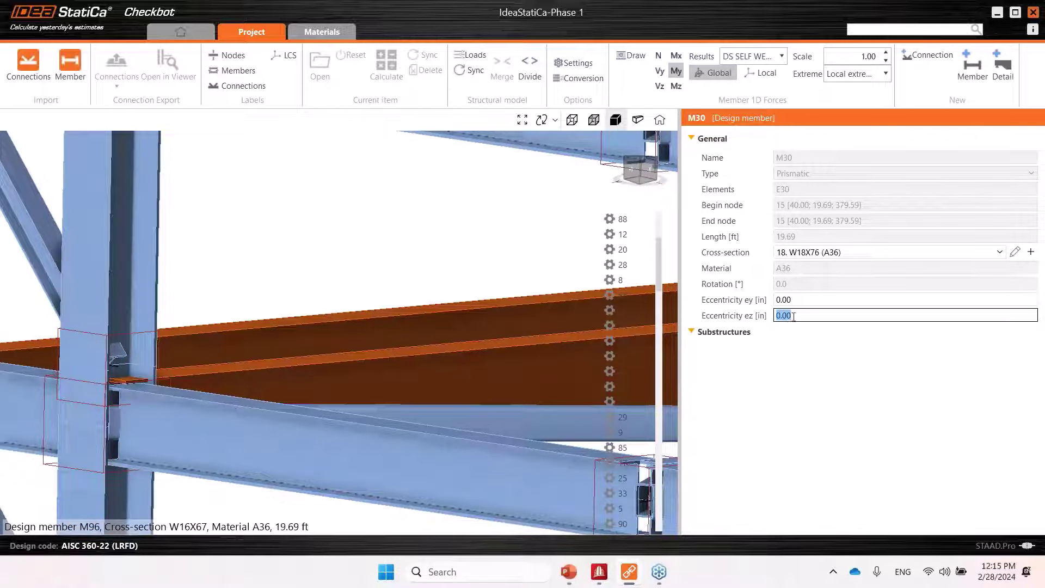
type("-1")
left_click(809, 299)
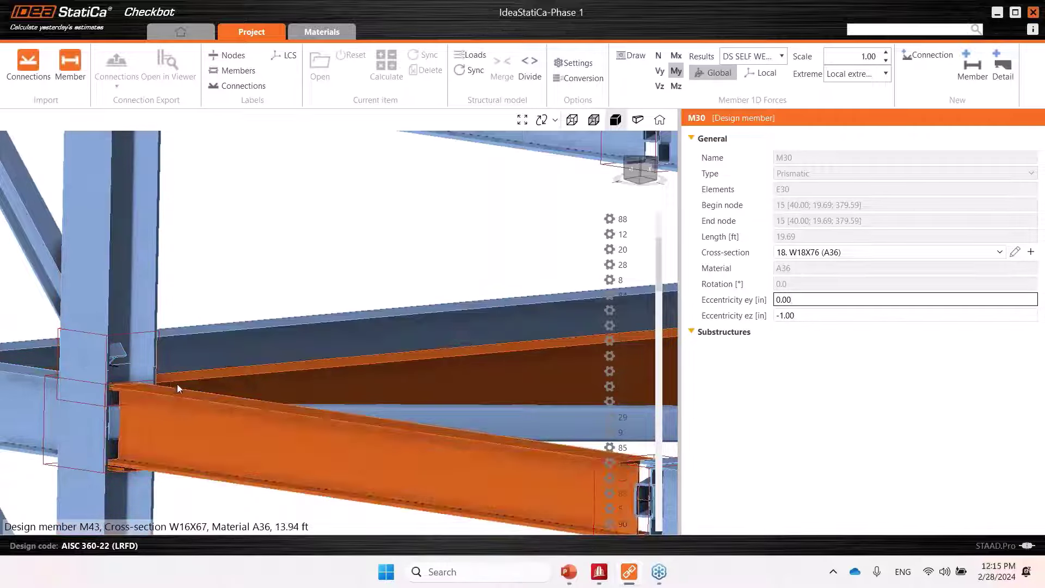
Step: Select the middle-level cross beams M29, M70 and M31 together to compare their shared properties
scroll(177, 387, "down", 8)
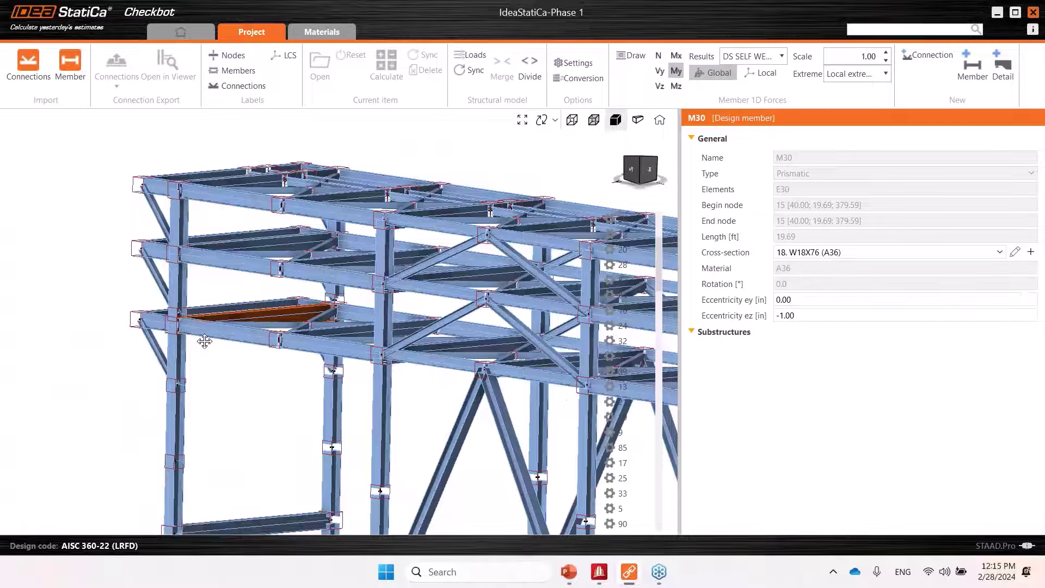
middle_click_drag(204, 341, 158, 329)
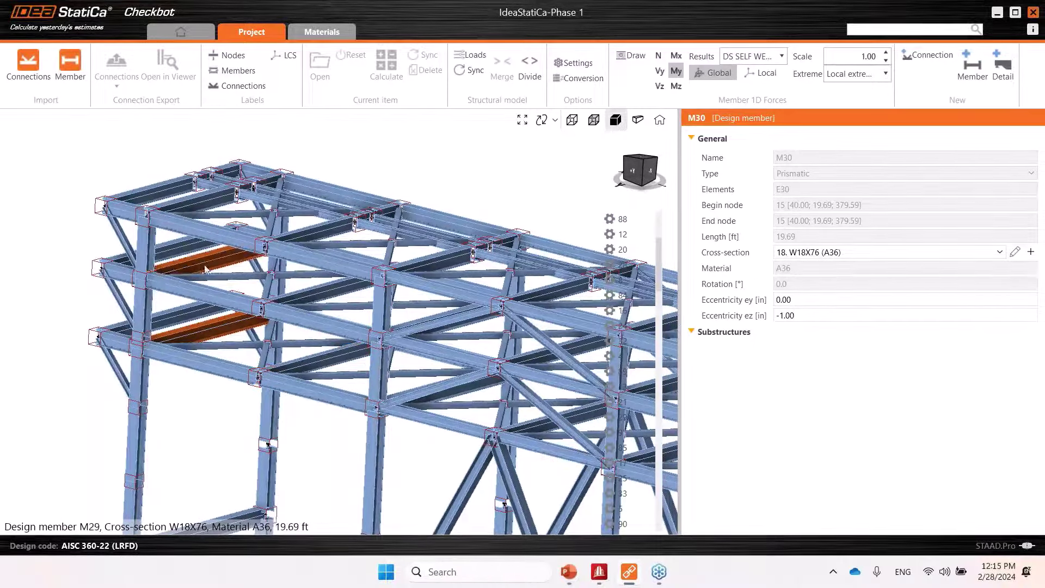
right_click_drag(204, 268, 244, 266)
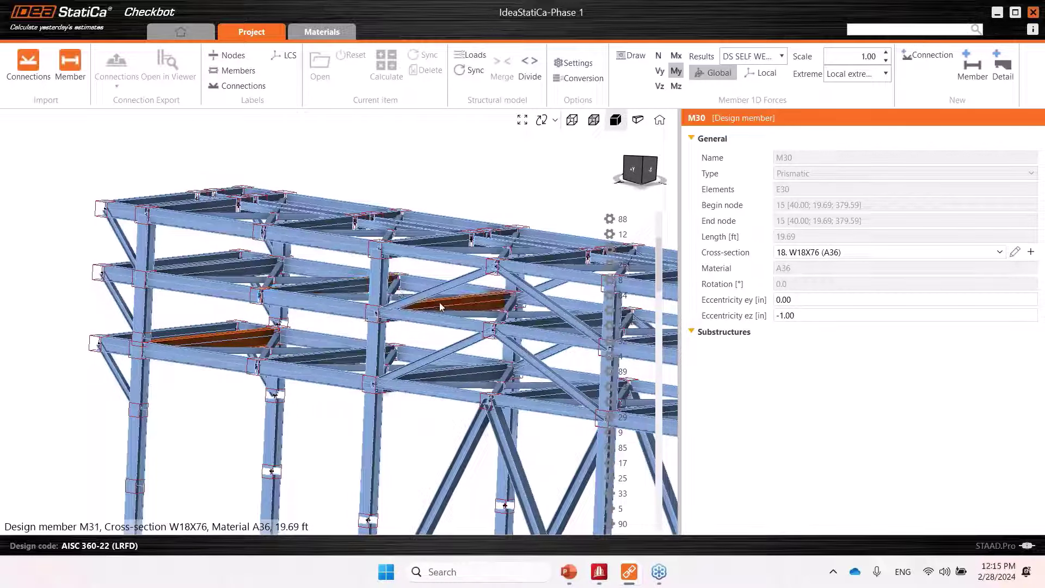
left_click(233, 266)
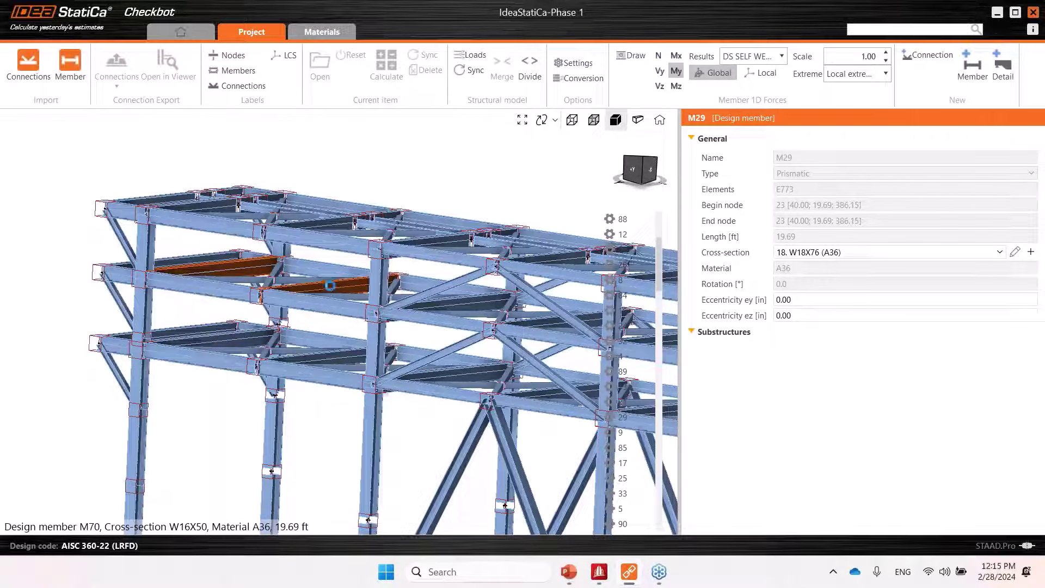
left_click(326, 285, "ctrl")
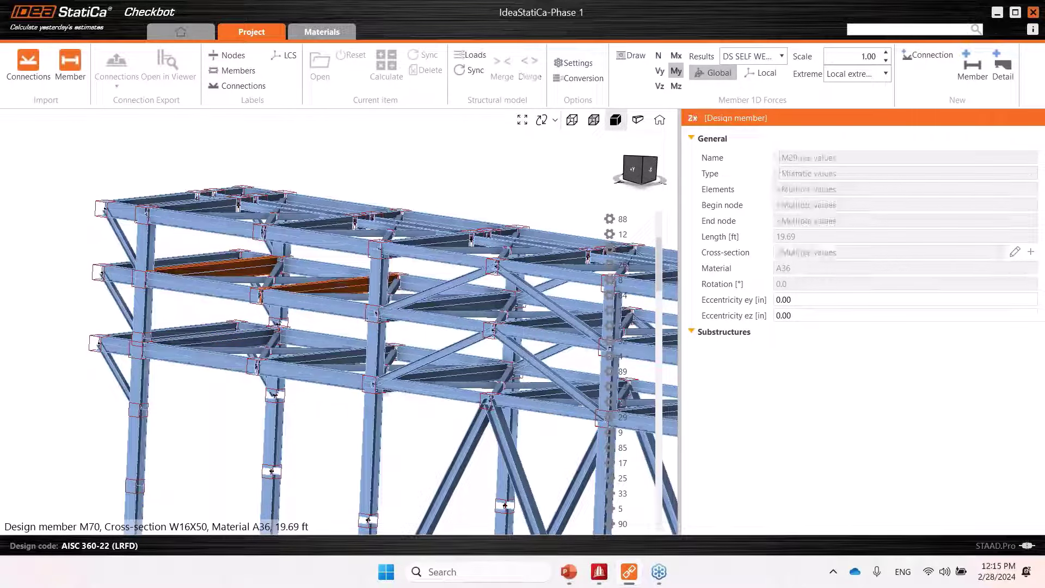
left_click(455, 303, "ctrl")
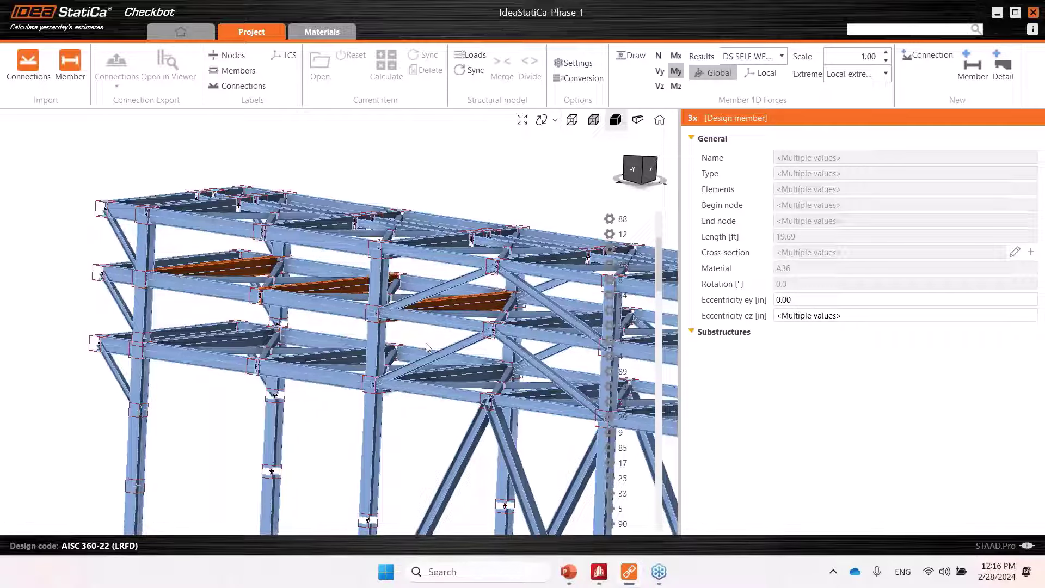
Step: Check the combined properties of middle-level cross beams M71, M31 and M70, and of lower longitudinal beams M74 and M52
left_click(550, 323)
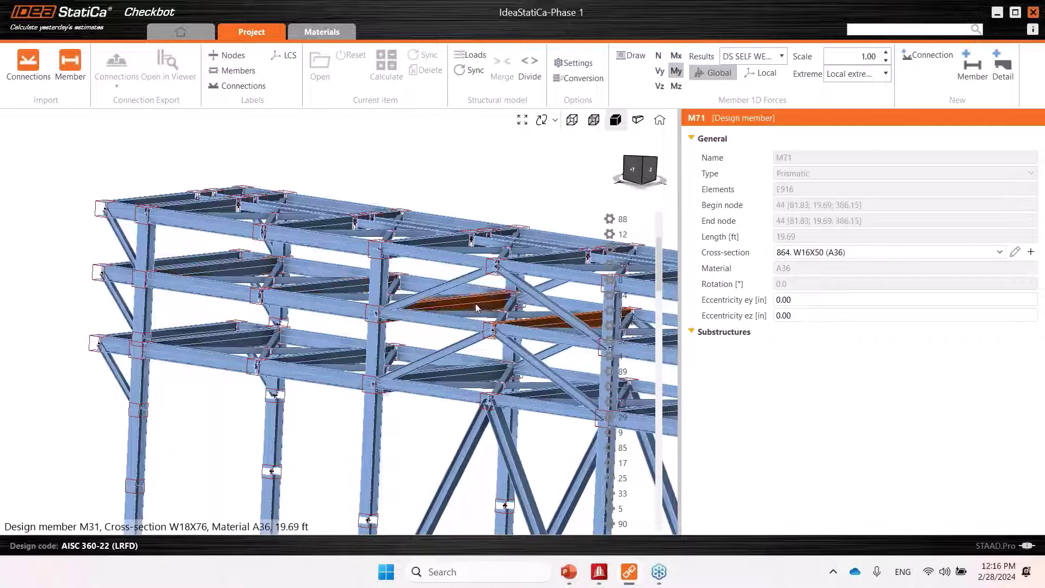
left_click(345, 284, "ctrl")
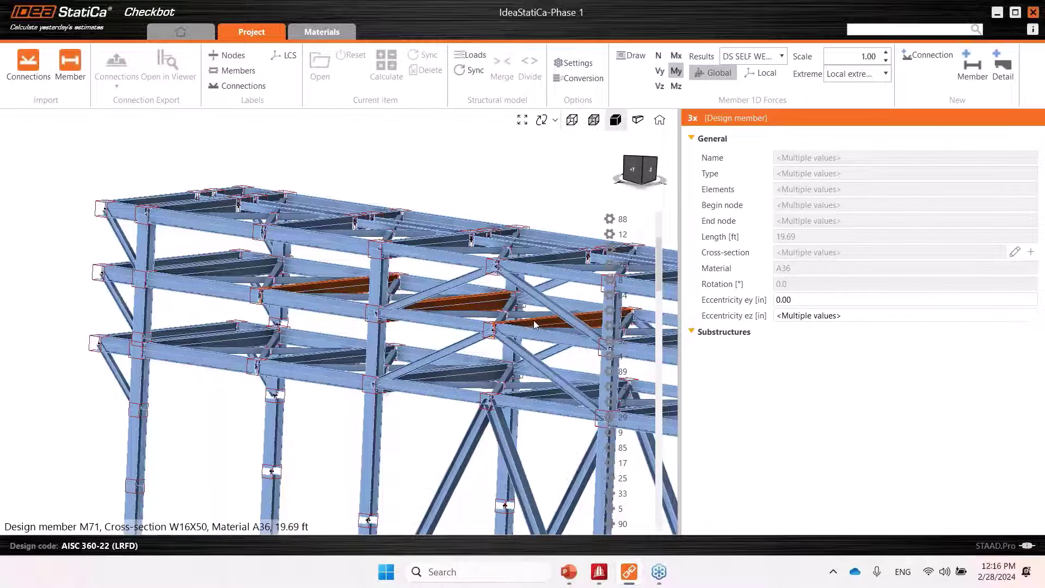
left_click(412, 351)
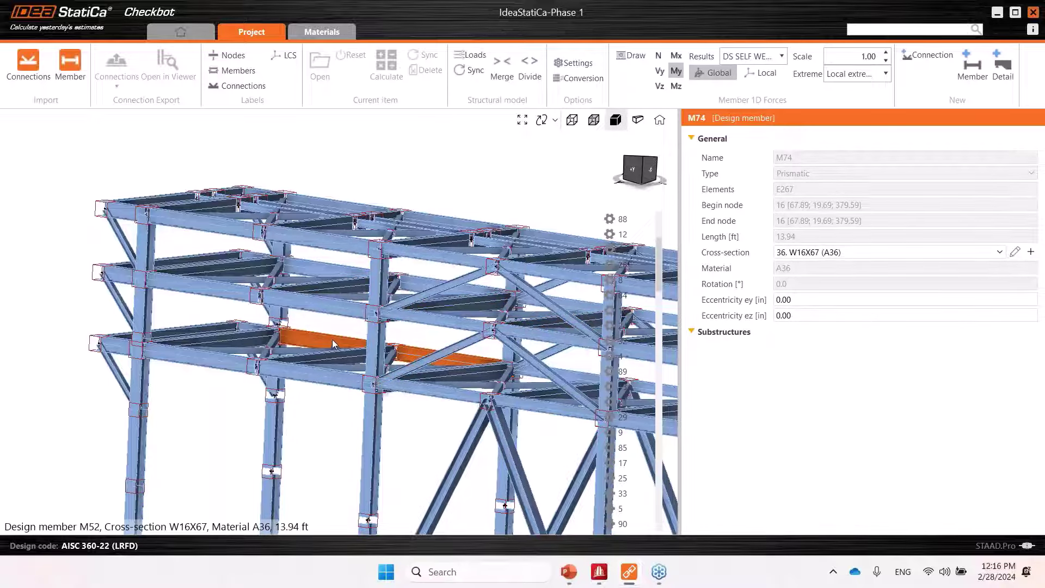
left_click(322, 327, "ctrl")
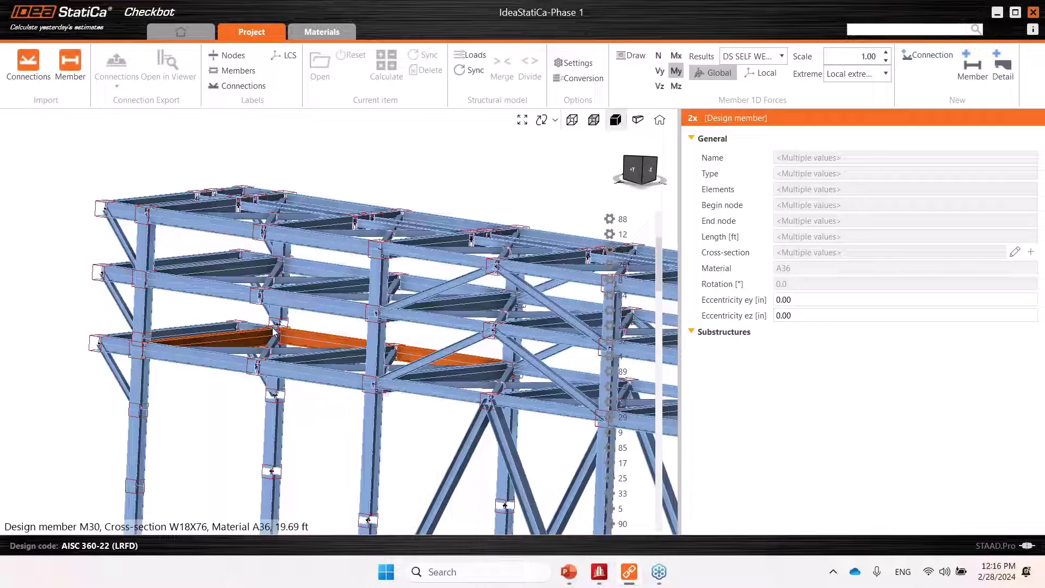
Step: Compare the whole structure in Checkbot with the Phase 1 analytical model in STAAD.Pro, and return to Checkbot
scroll(227, 314, "down", 5)
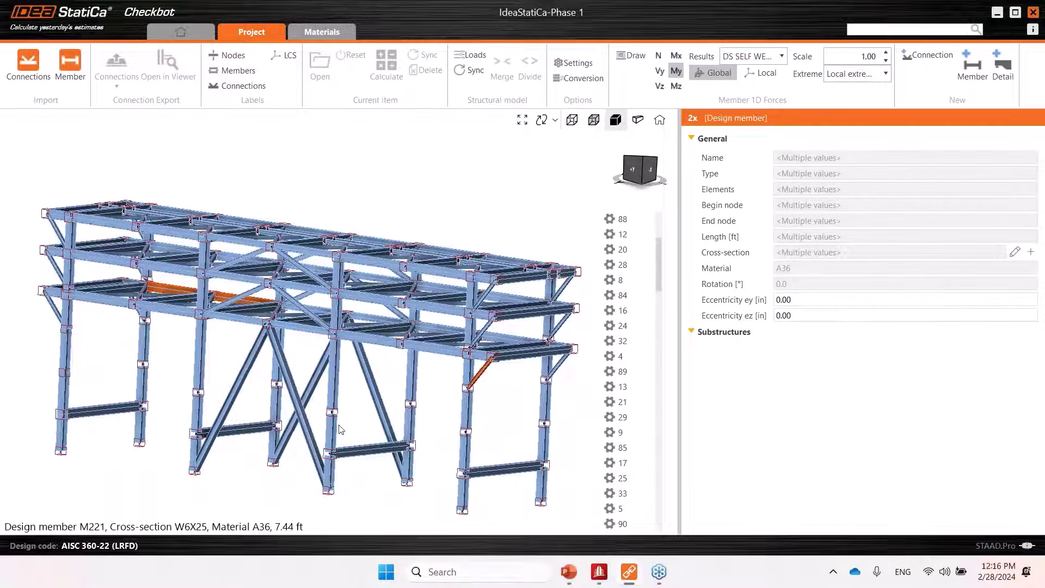
middle_click_drag(311, 390, 313, 379)
right_click_drag(313, 378, 361, 369)
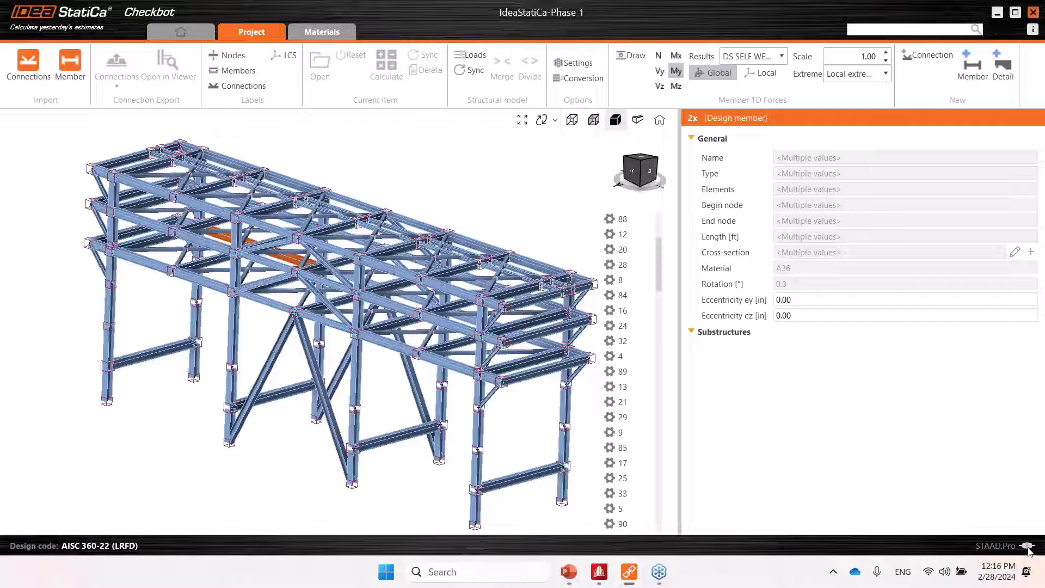
left_click(599, 572)
left_click(629, 571)
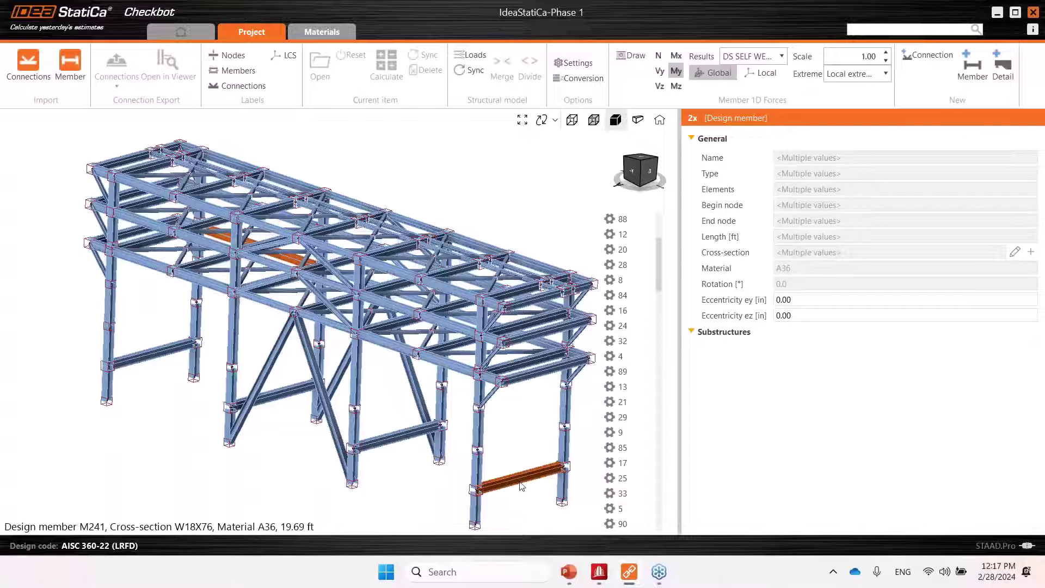
left_click(599, 579)
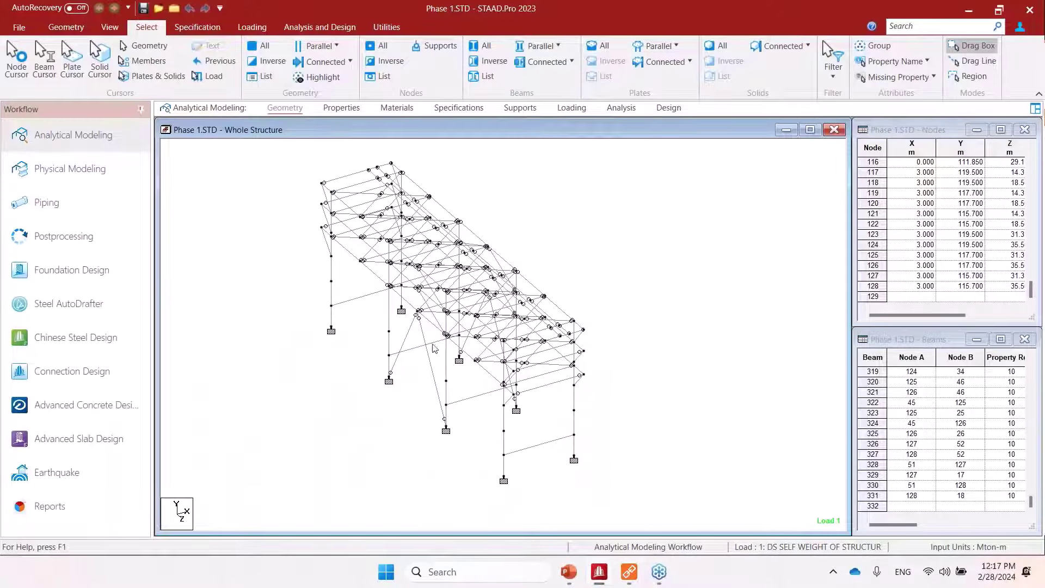
left_click(627, 575)
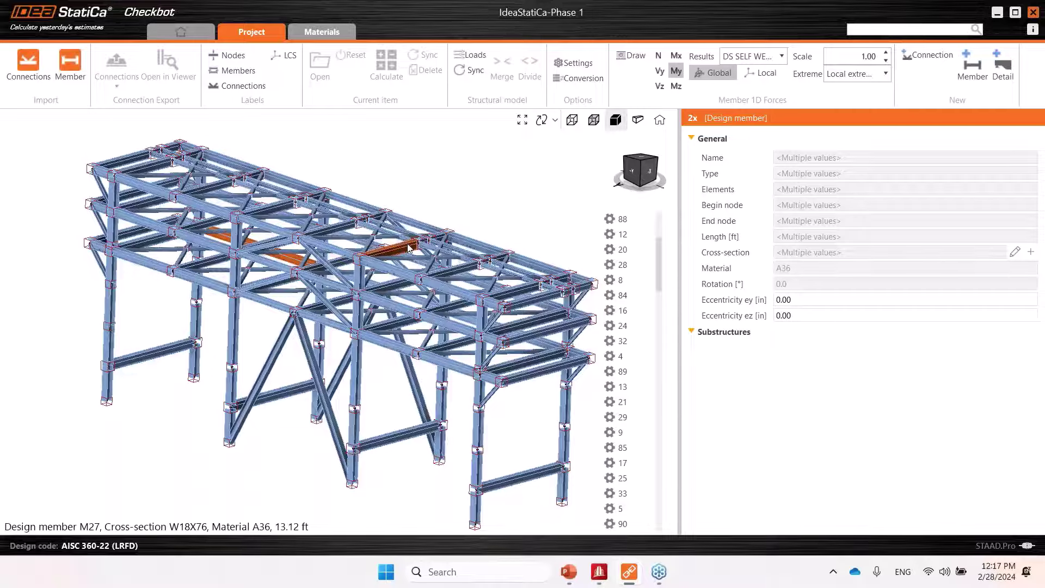
Step: Inspect the properties and connected members of top-level connection 38 at the end of beam M58
scroll(409, 247, "up", 3)
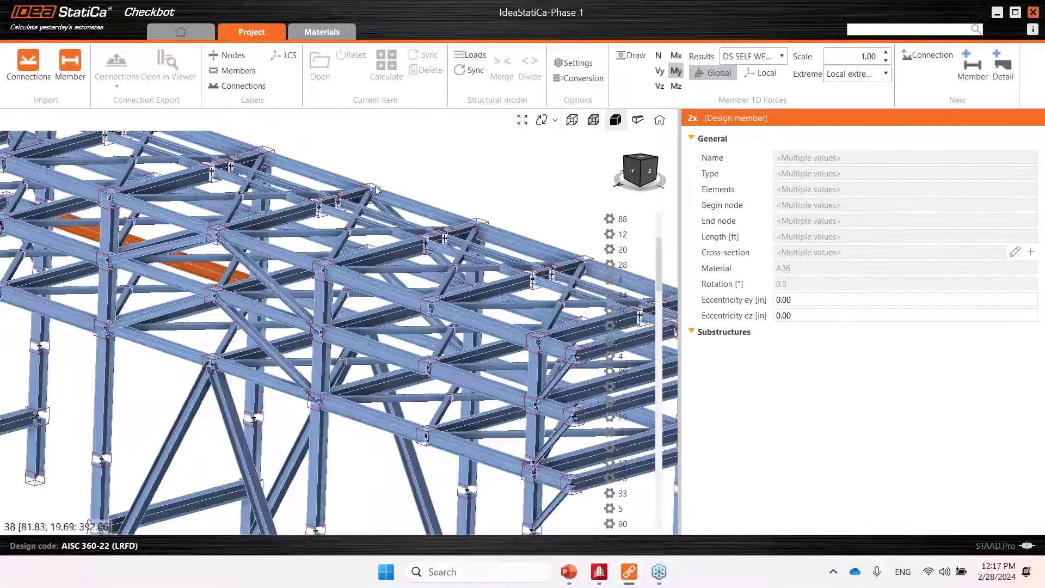
left_click(388, 172)
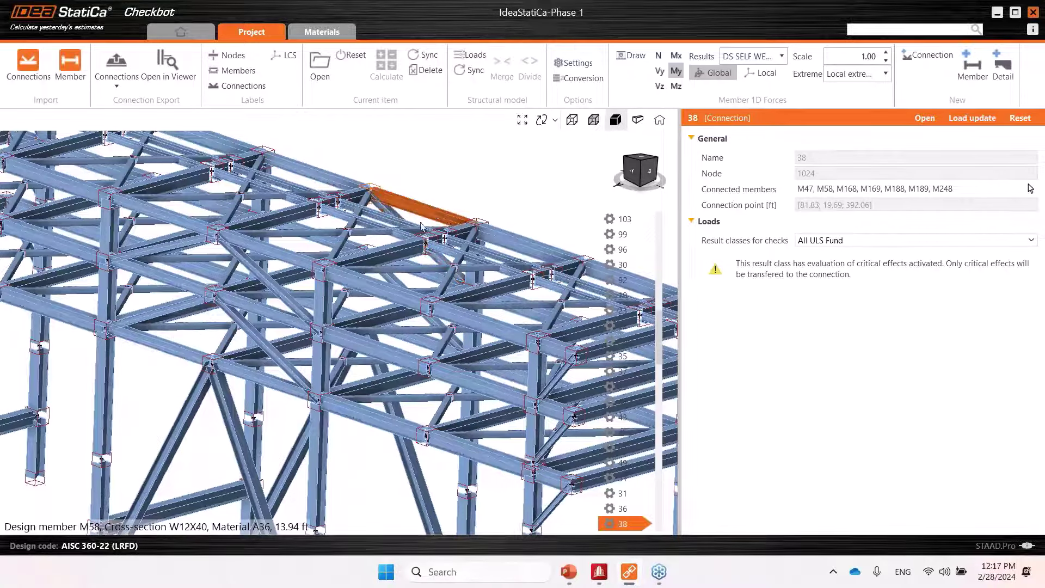
scroll(451, 245, "down", 2)
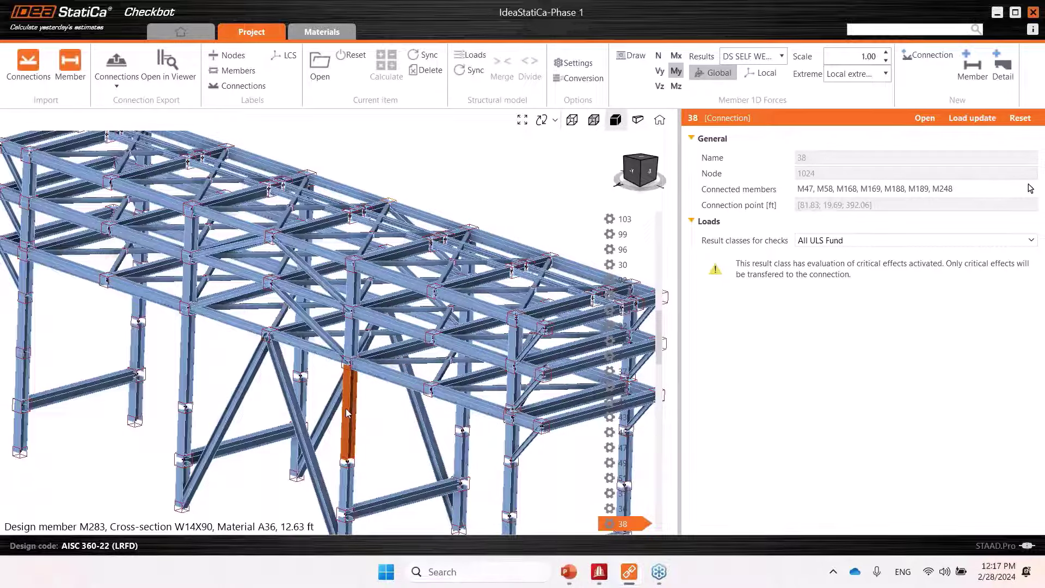
scroll(345, 409, "down", 2)
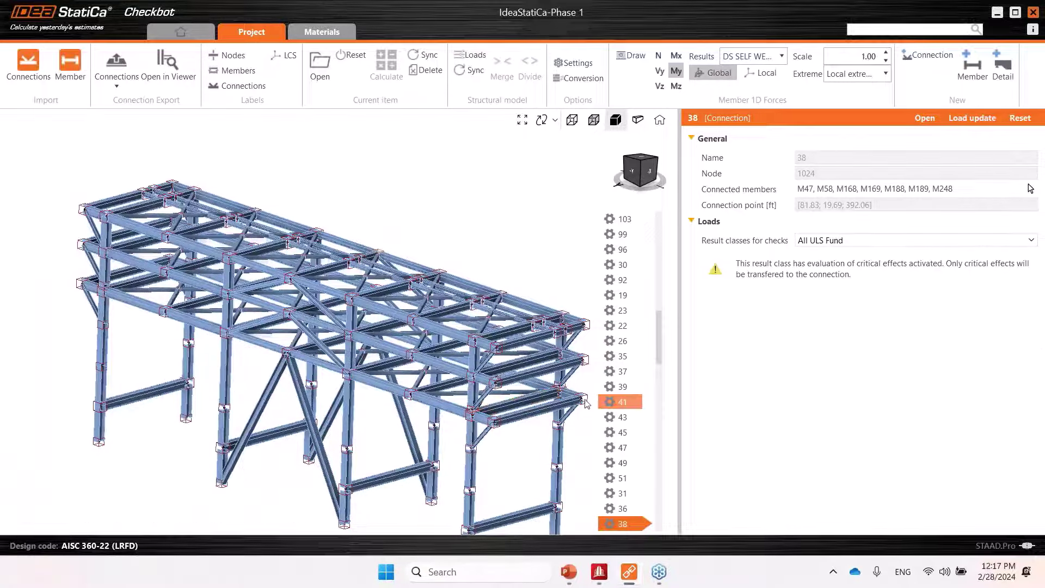
Step: Select connection 87, where lower cross beam M235 meets column M1, and open it in IDEA StatiCa Connection
scroll(249, 490, "up", 5)
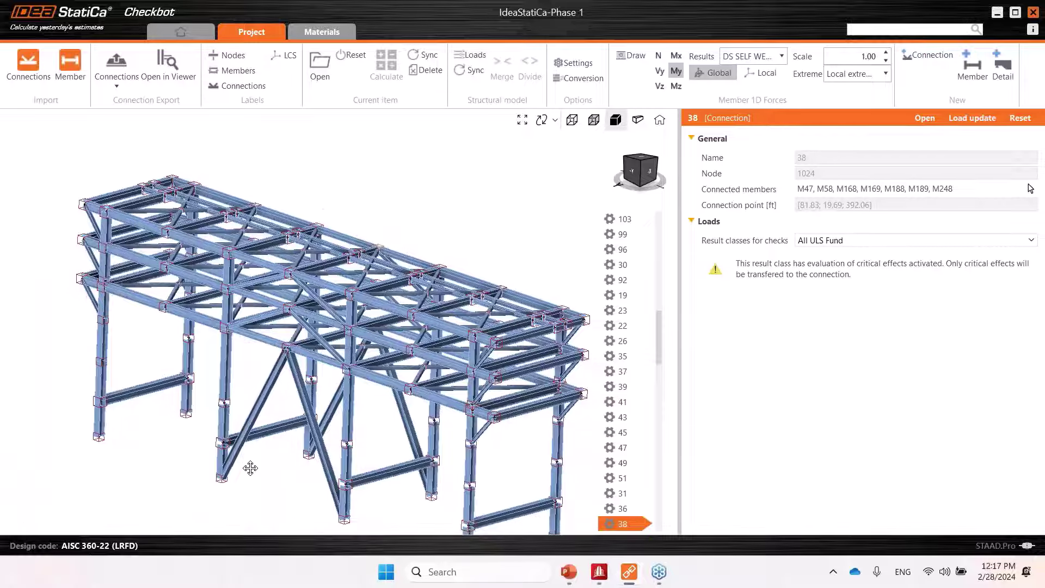
scroll(198, 445, "up", 5)
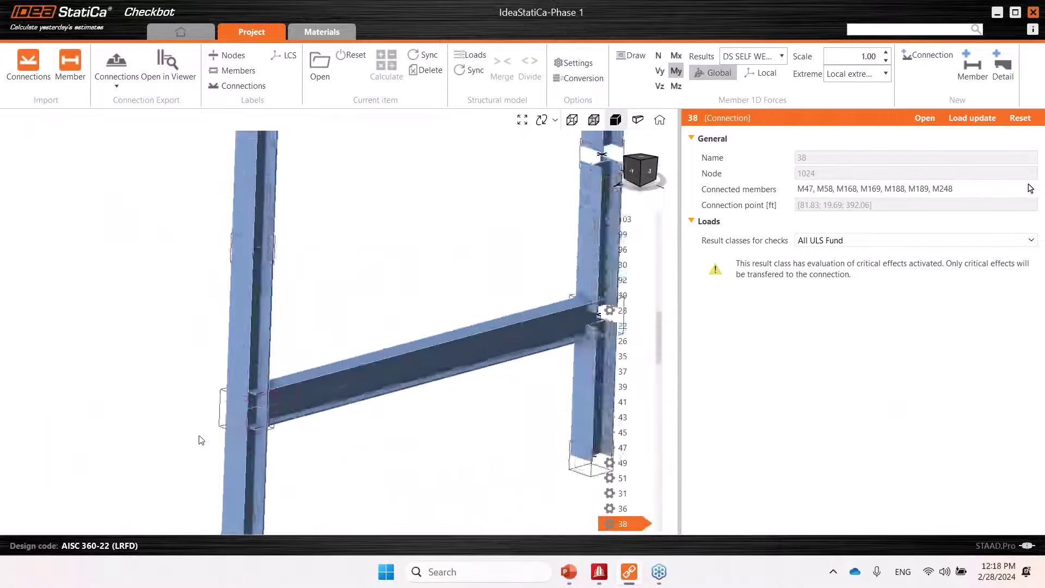
left_click(228, 424)
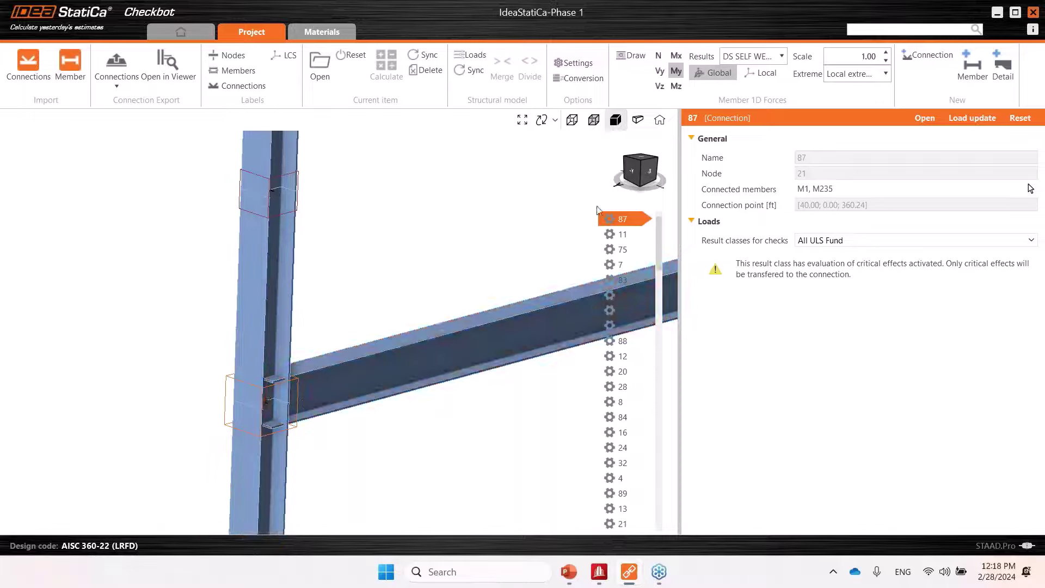
left_click(951, 121)
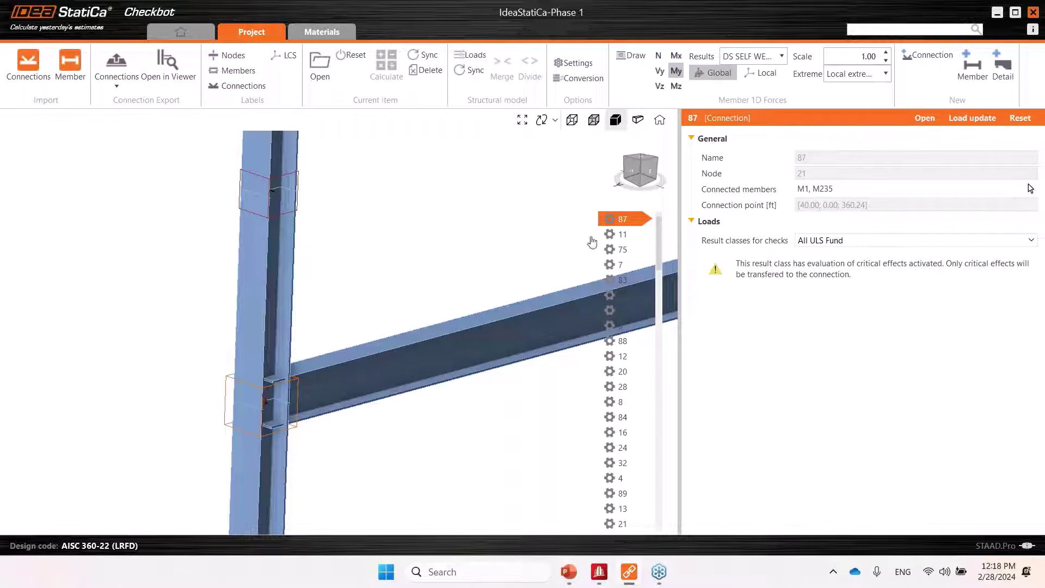
left_click(615, 224)
left_click(920, 118)
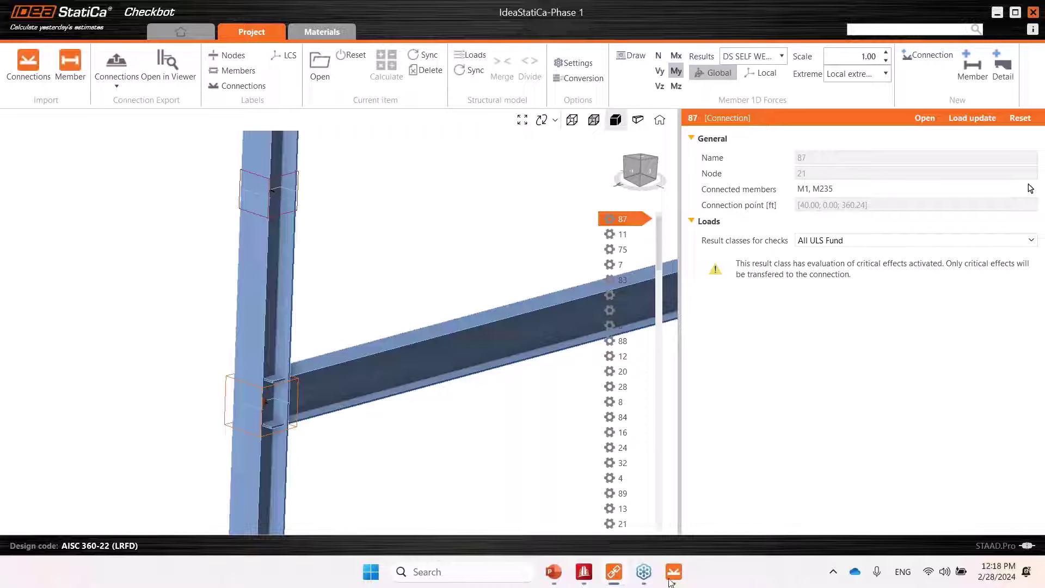
mouse_move(674, 581)
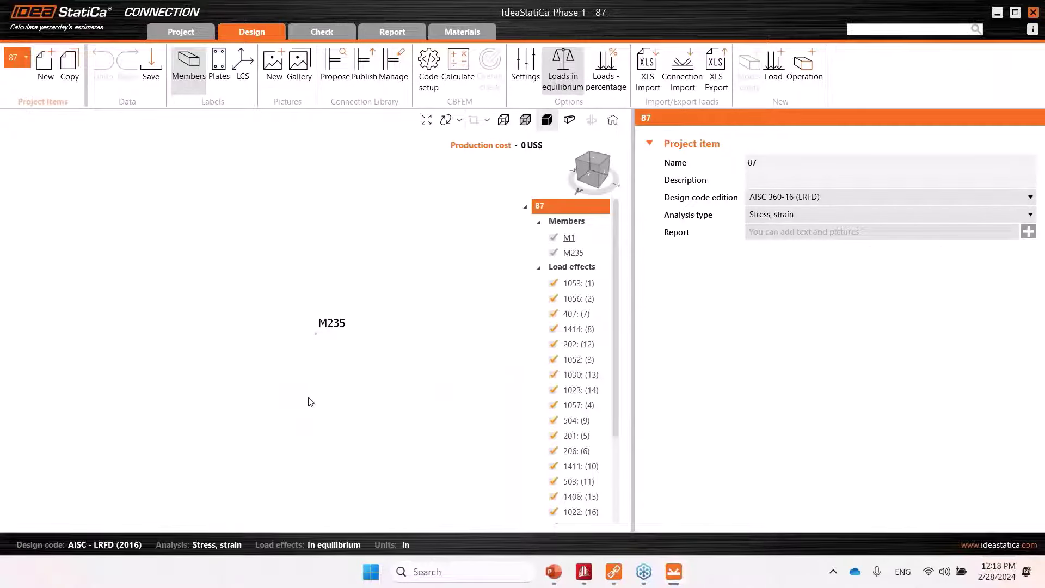
Step: Show load effect 1053: (1) and examine its internal forces on column M1 and beam M235
right_click_drag(411, 420, 250, 396)
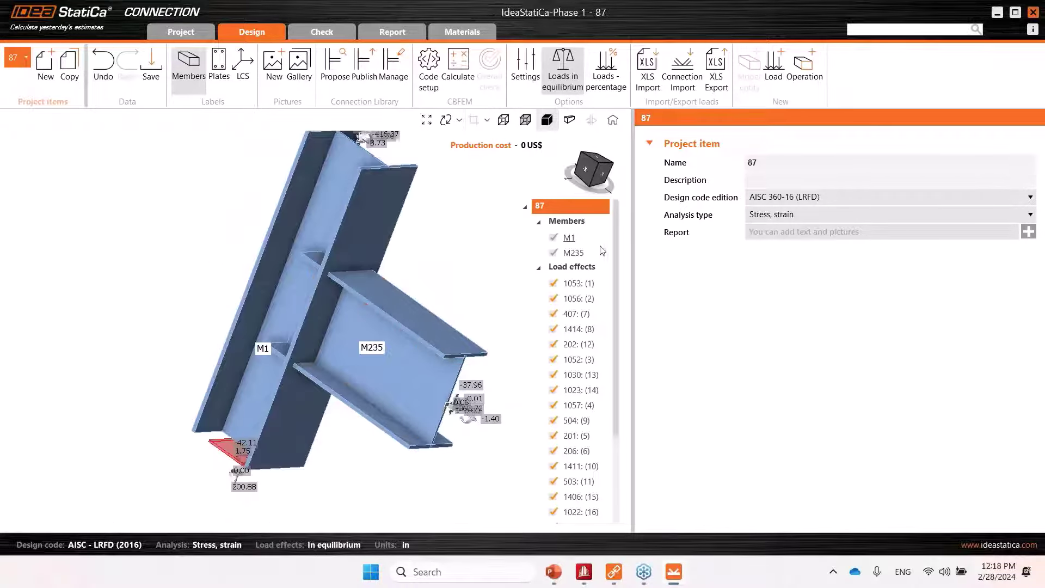
left_click(577, 283)
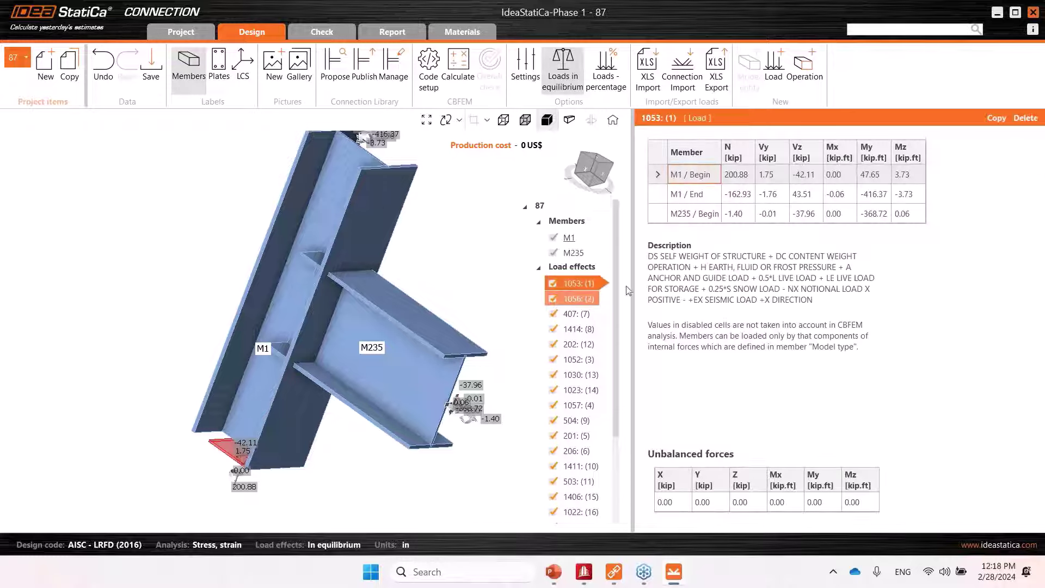
right_click_drag(348, 318, 383, 311)
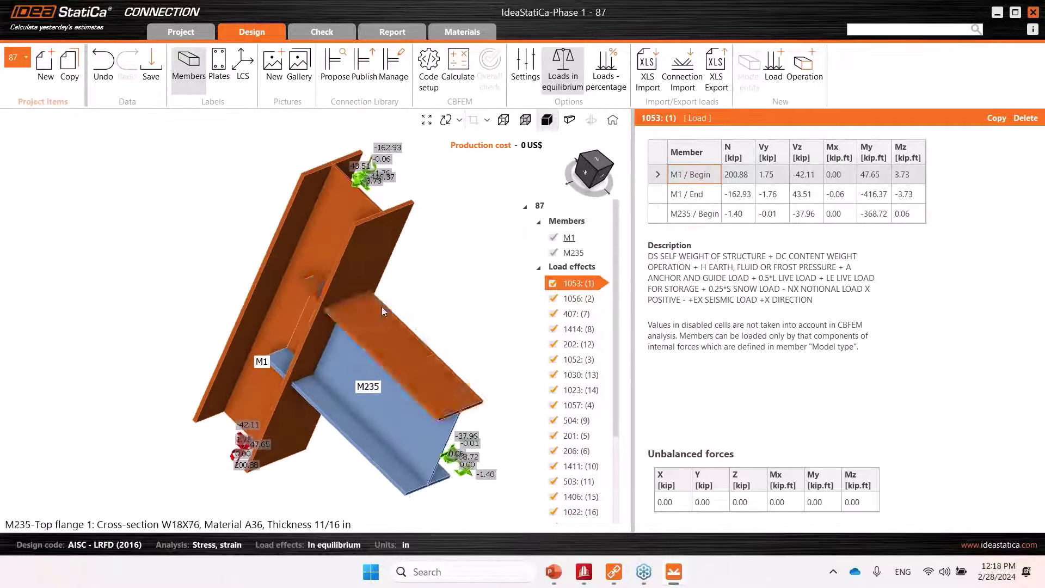
middle_click_drag(383, 311, 347, 300)
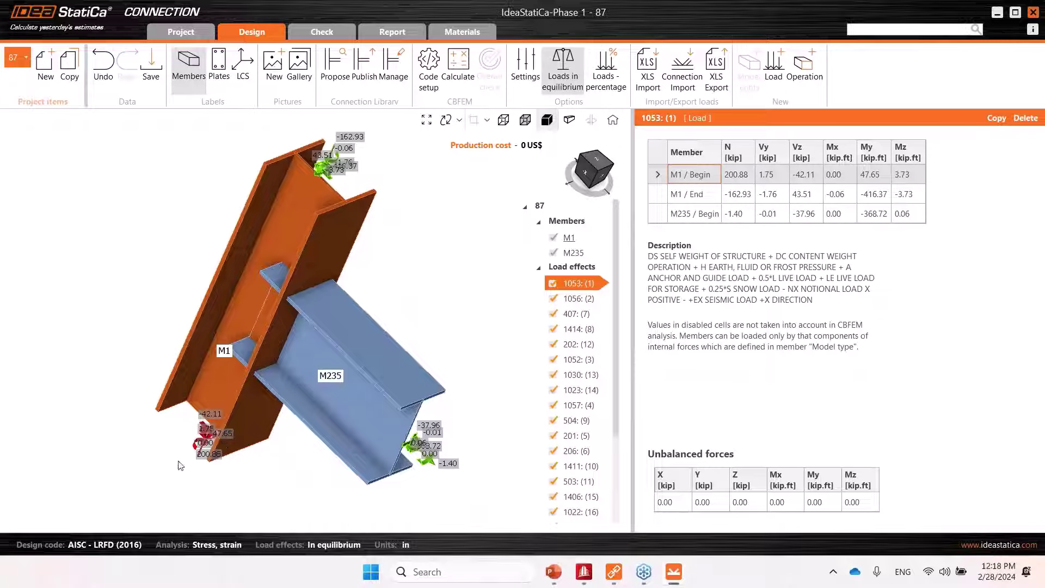
right_click_drag(419, 212, 522, 212)
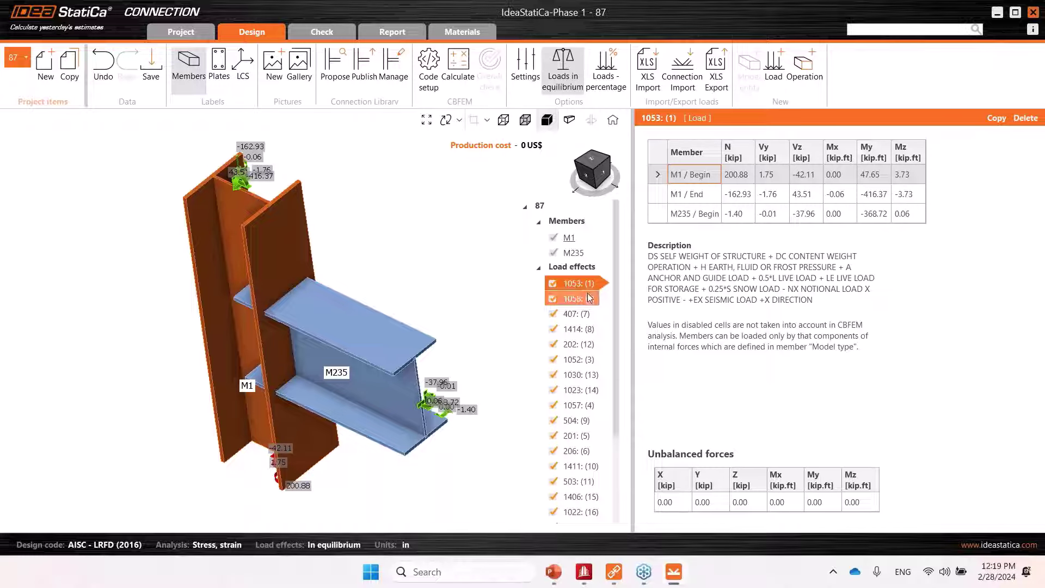
Step: Review the list of load effects and examine the forces drawn at the free end of beam M235
scroll(598, 289, "down", 2)
left_click_drag(616, 272, 619, 245)
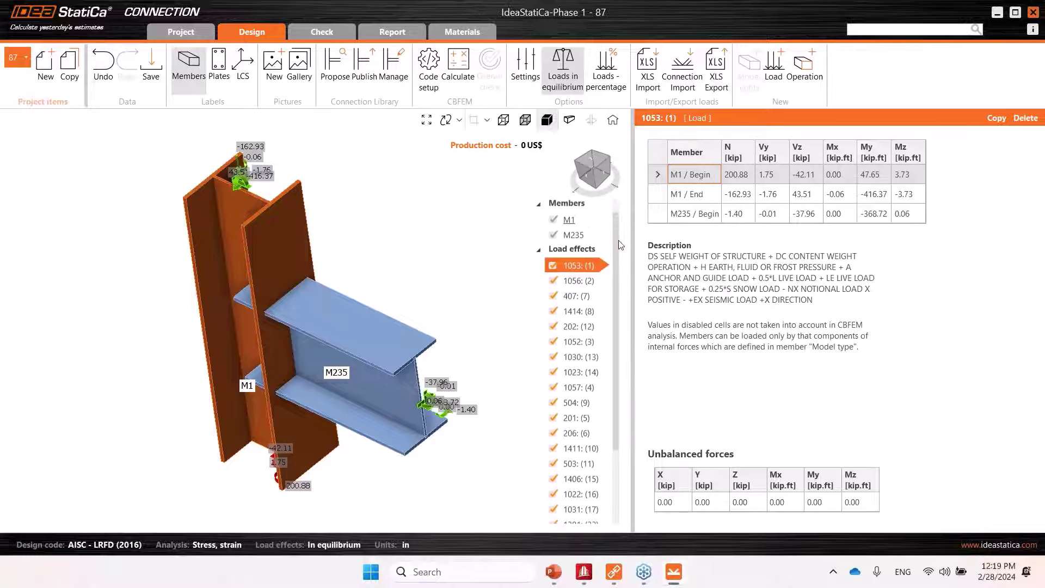
right_click_drag(383, 280, 412, 272)
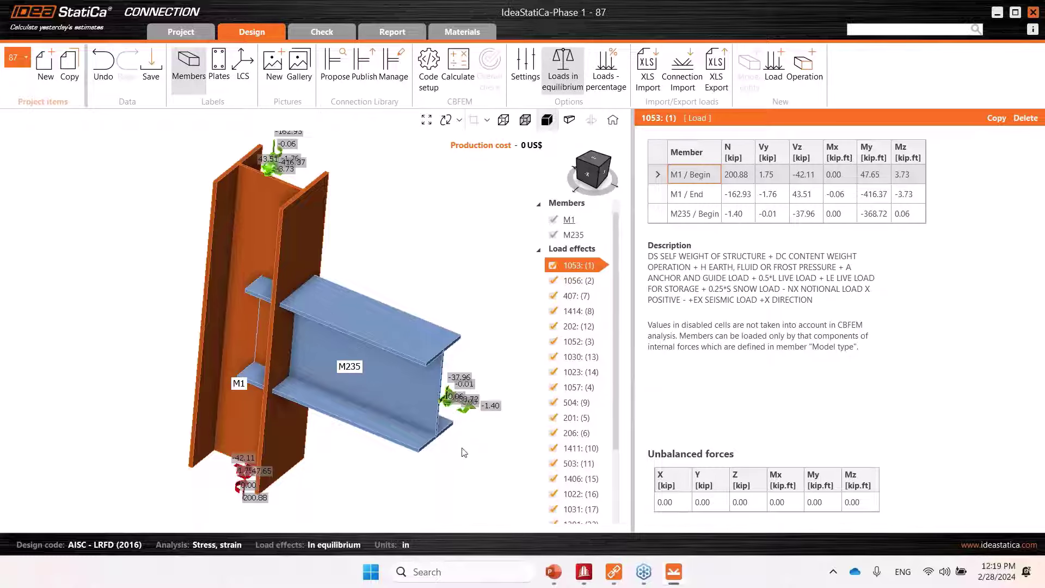
middle_click_drag(463, 452, 430, 441)
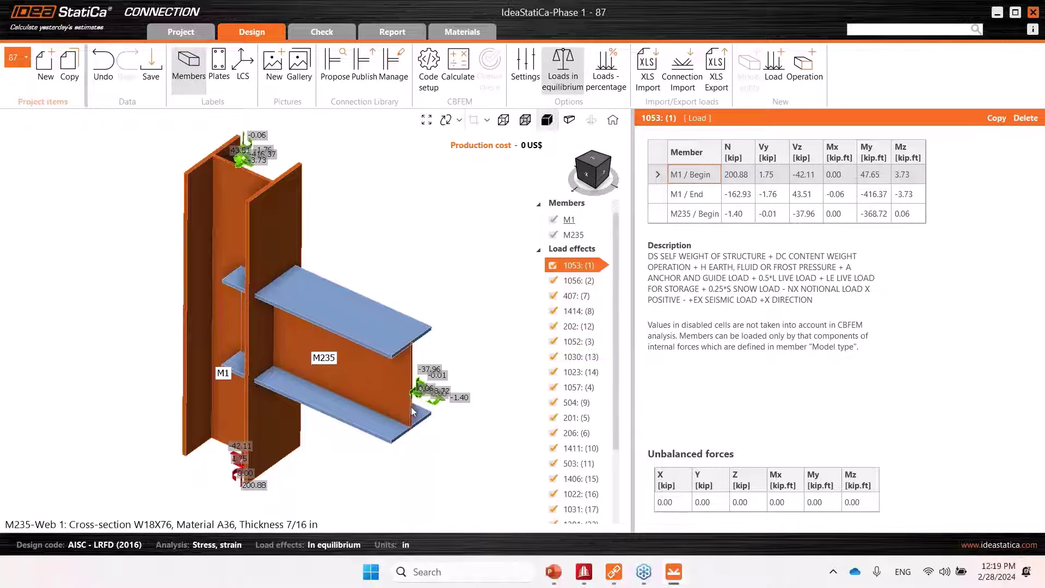
right_click_drag(400, 400, 407, 406)
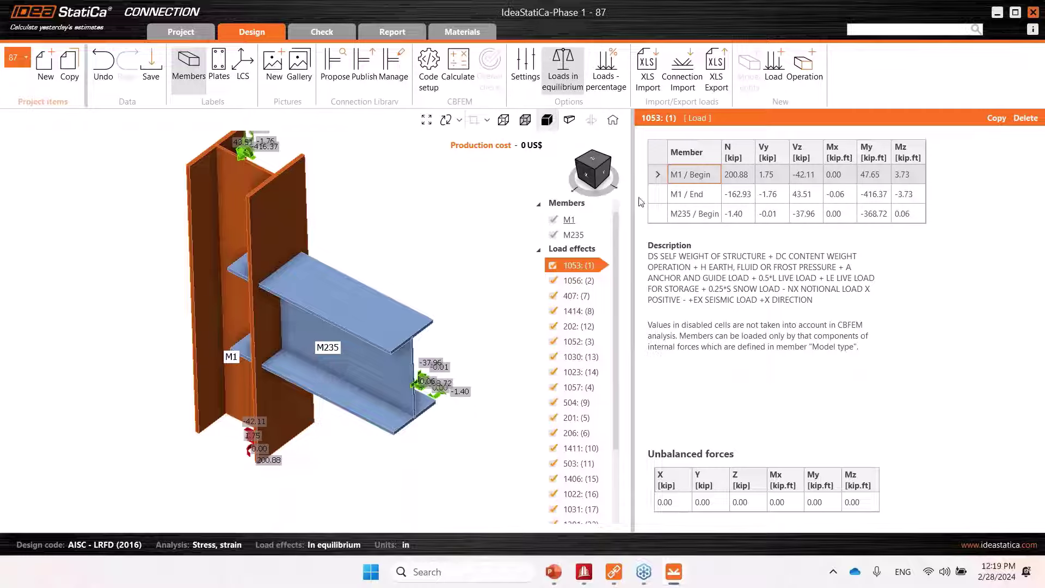
Step: Close connection 87 without saving its data and minimize Checkbot to return to STAAD.Pro
left_click(1031, 13)
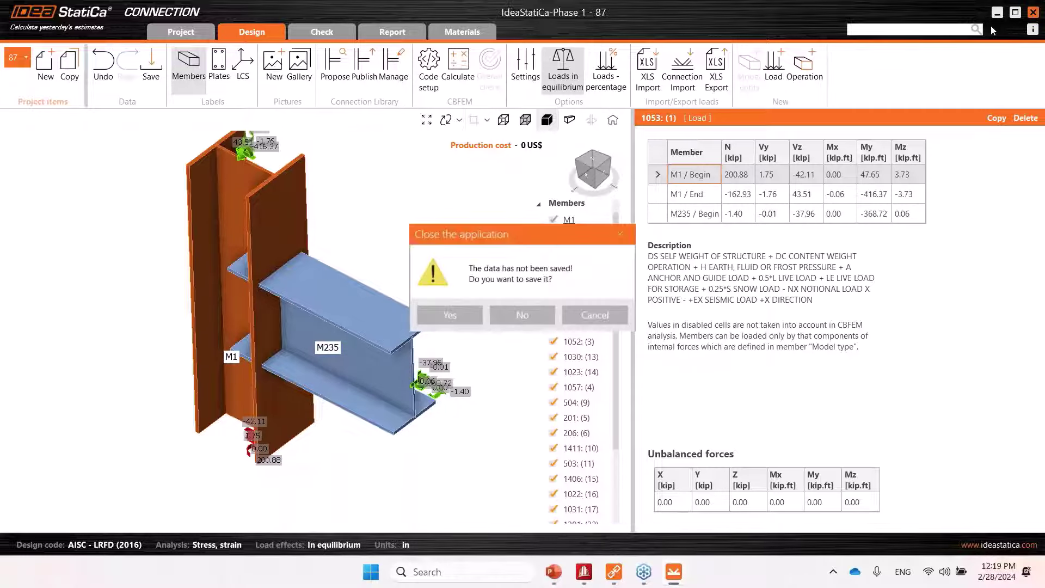
left_click(502, 315)
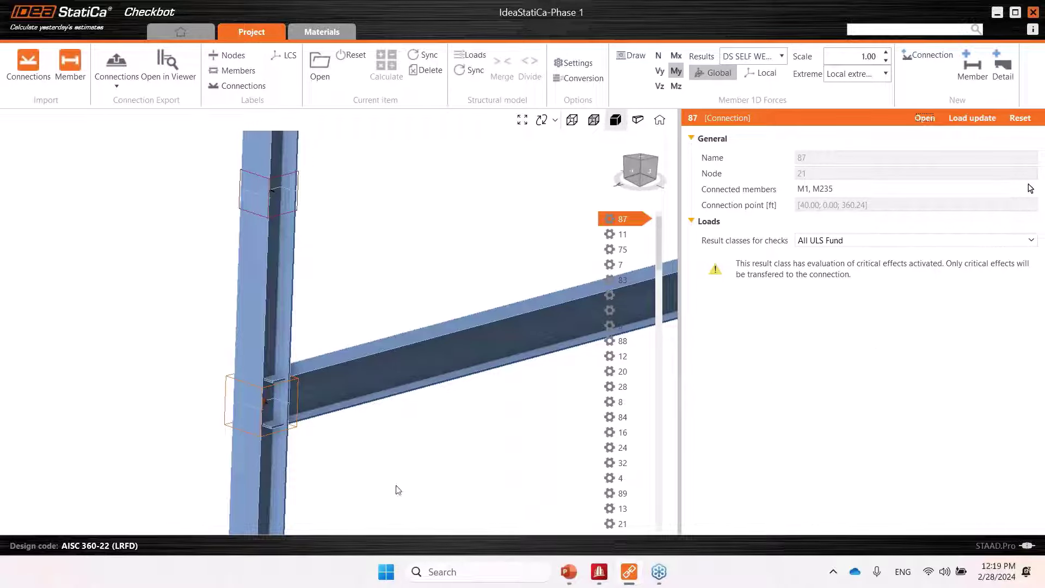
left_click(997, 12)
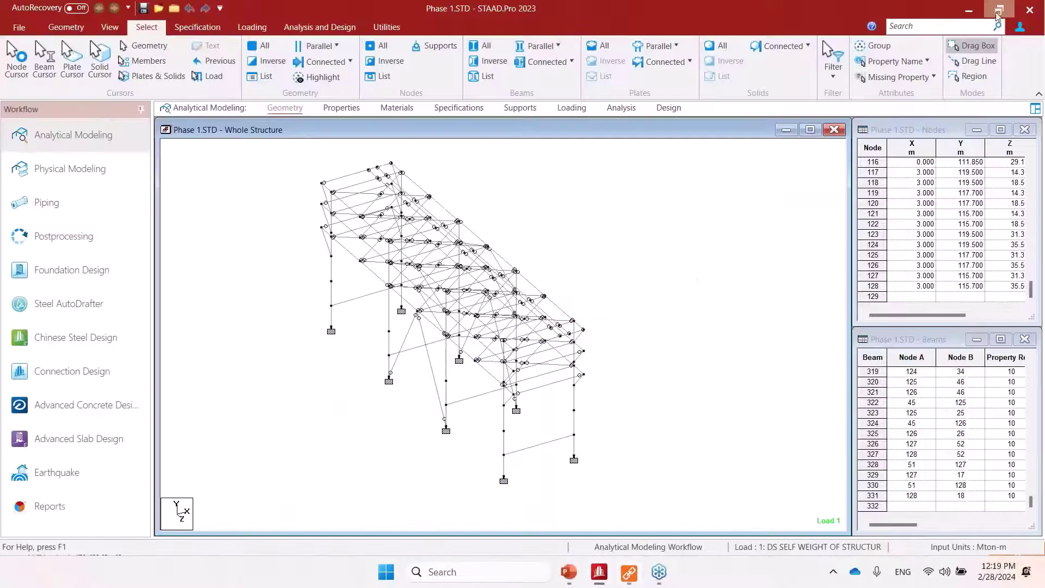
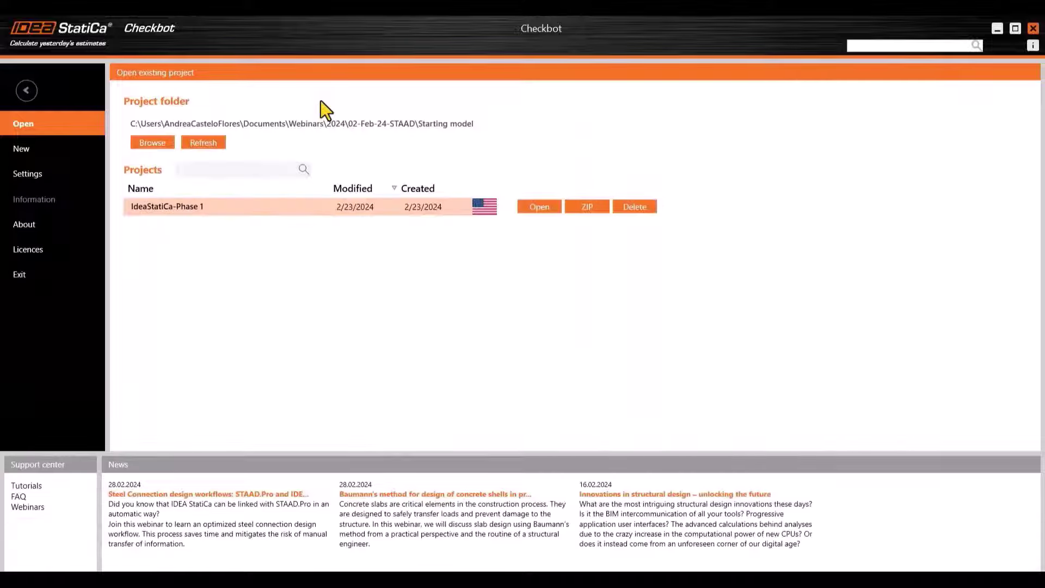
Step: Set Checkbot's project folder to STAAD Project\Checkbot file in OneDrive and open the IdeaStatiCa-Phase 1 project
left_click(154, 144)
left_click_drag(106, 229, 113, 81)
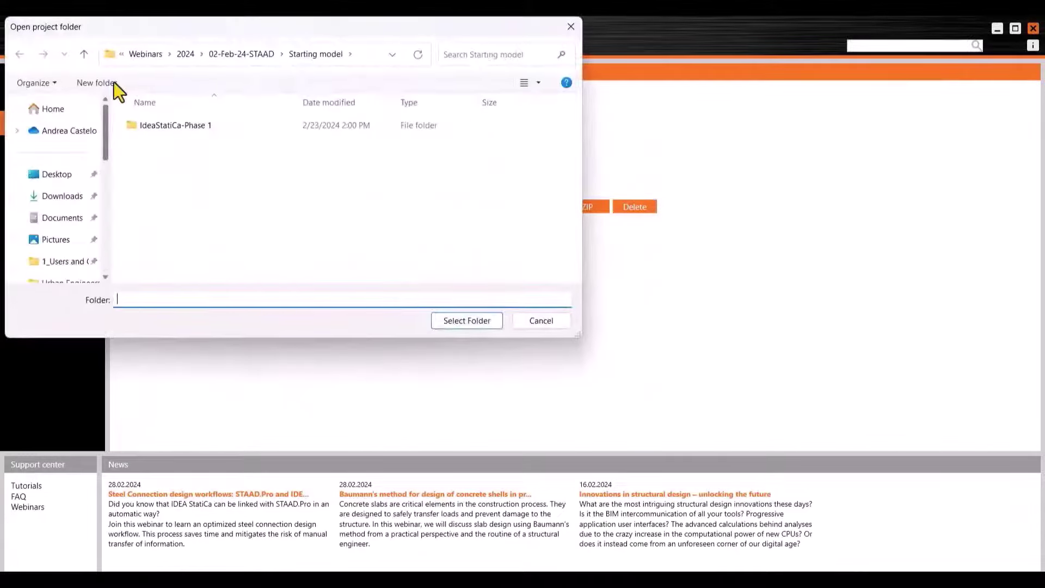
left_click(52, 134)
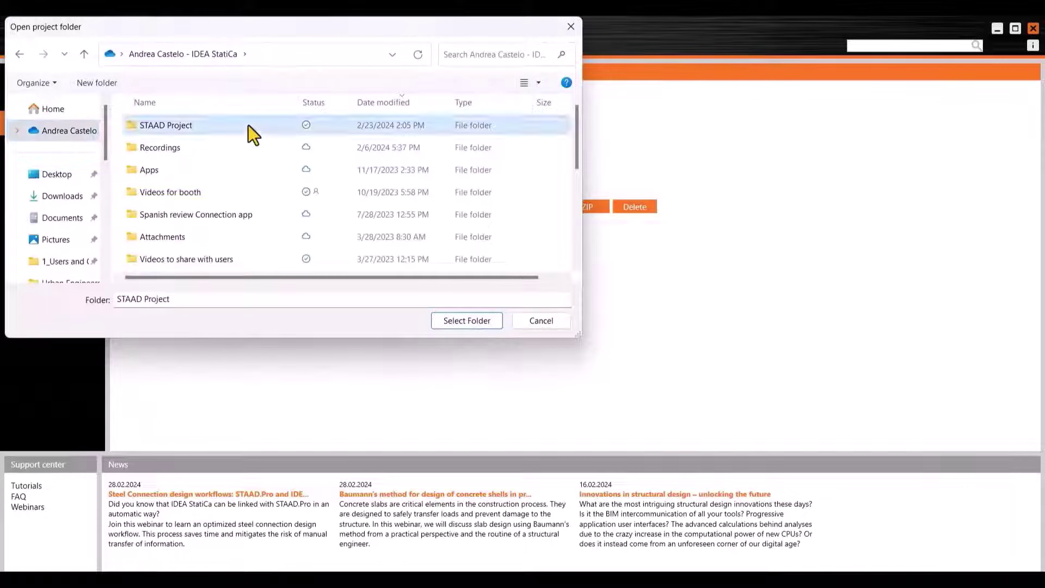
double_click(249, 125)
double_click(185, 125)
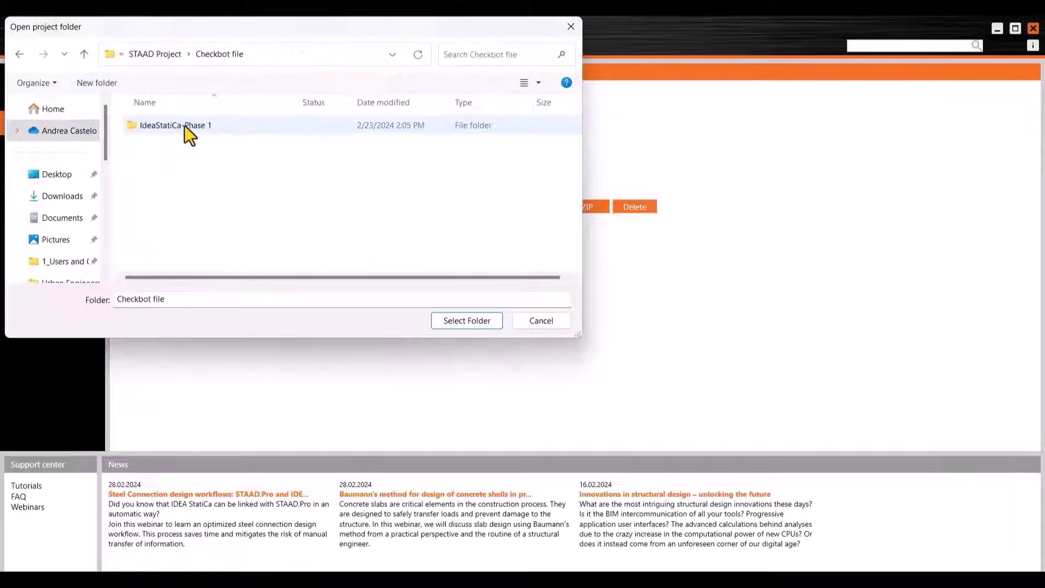
left_click(226, 126)
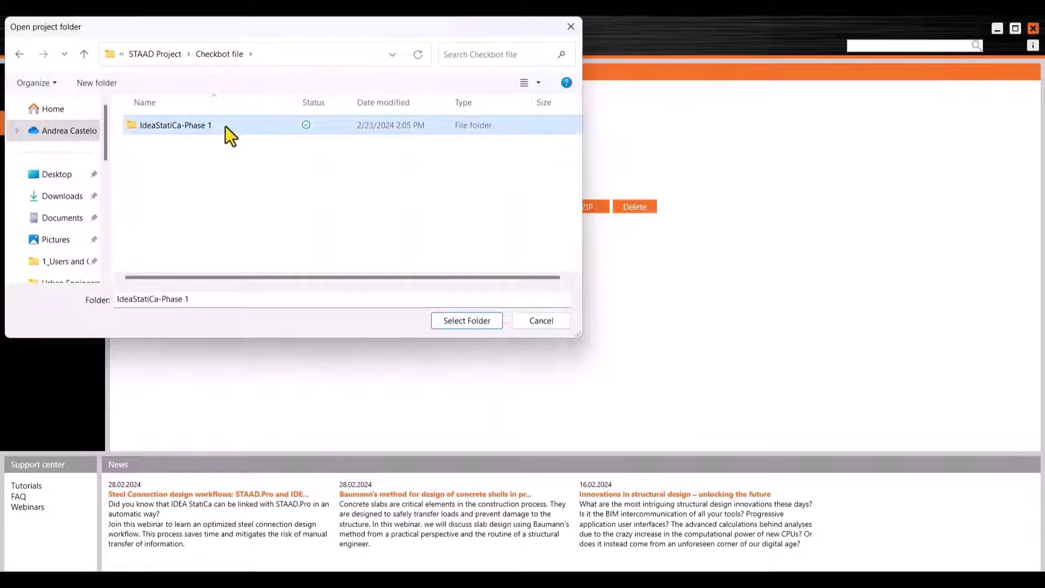
left_click(464, 323)
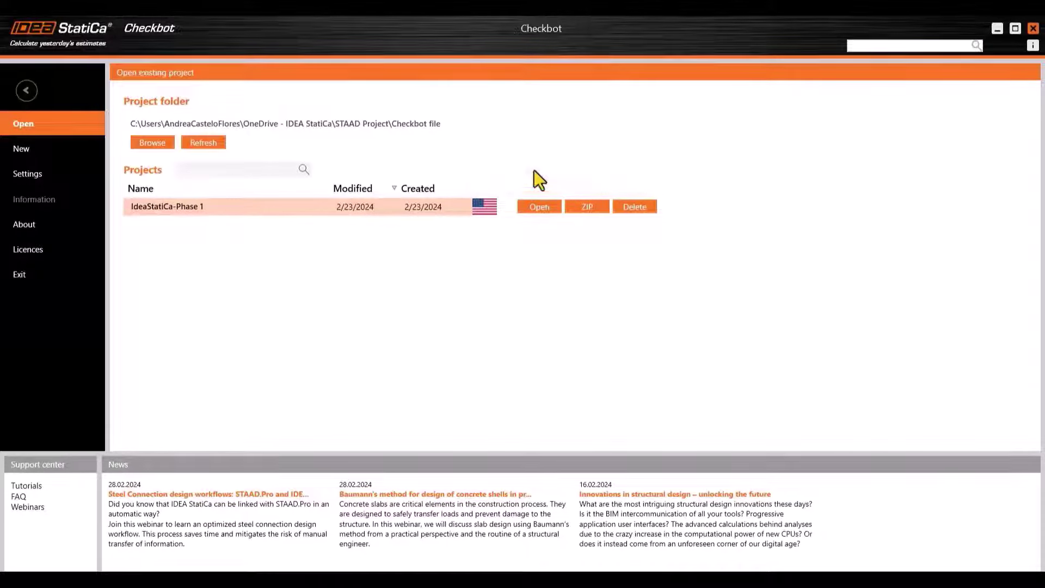
left_click(536, 209)
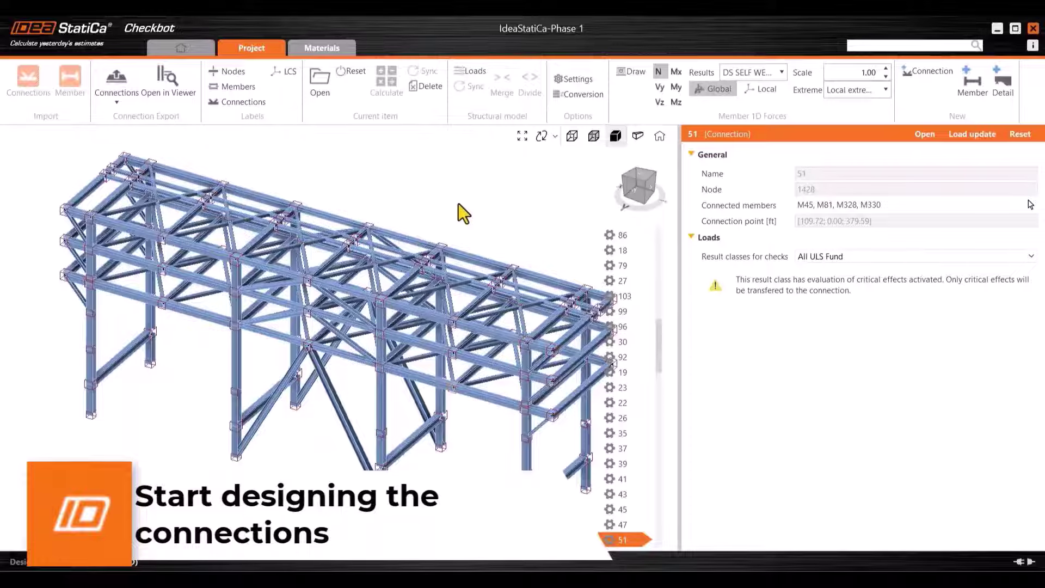
mouse_move(458, 204)
middle_mouse_down()
mouse_move(424, 200)
mouse_move(430, 193)
middle_mouse_up()
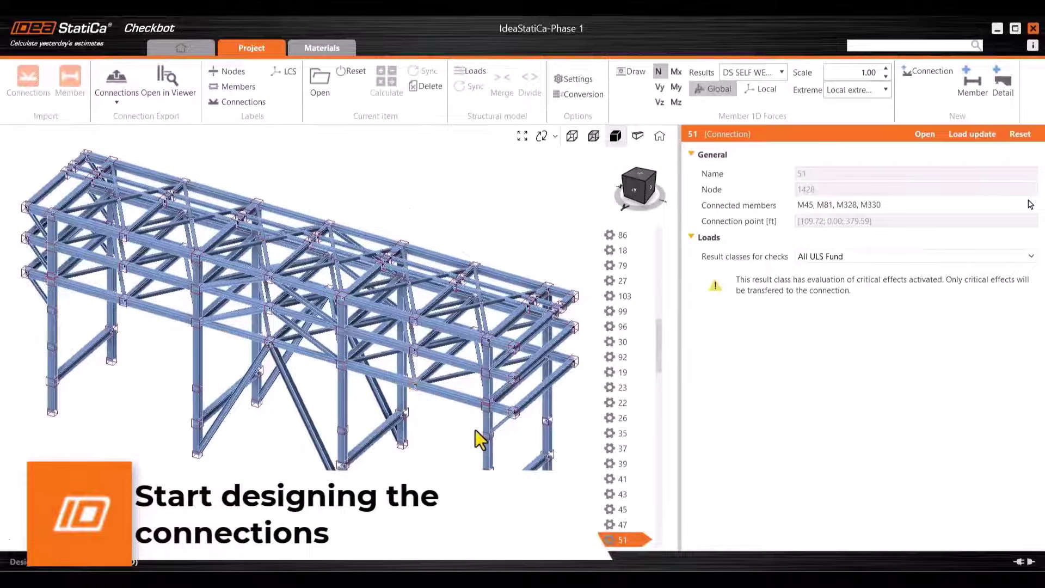
Step: Open connection 51 on beam M45 from the 3D model for detailed design
scroll(414, 400, "up", 5)
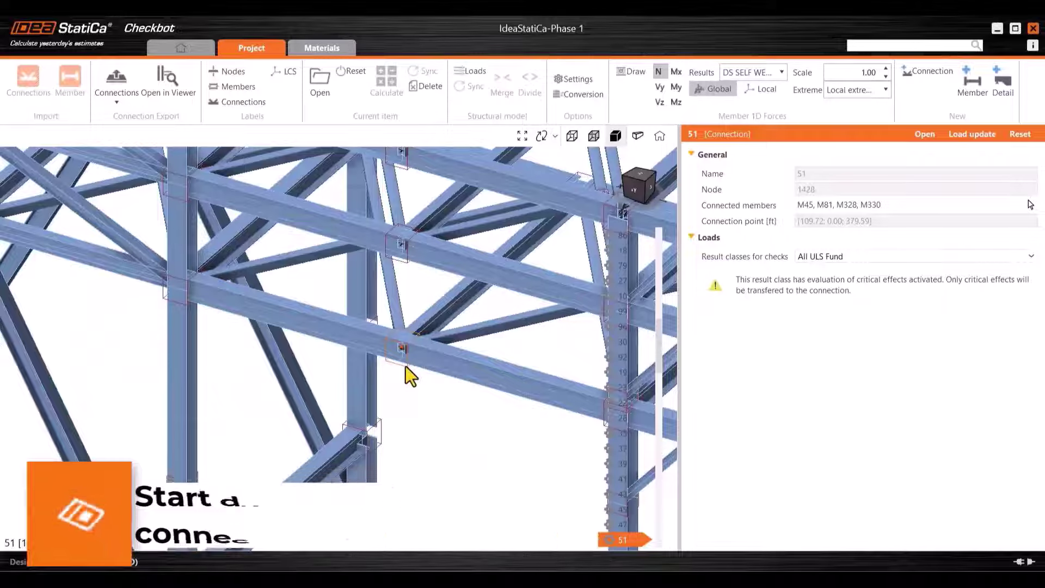
right_click(406, 366)
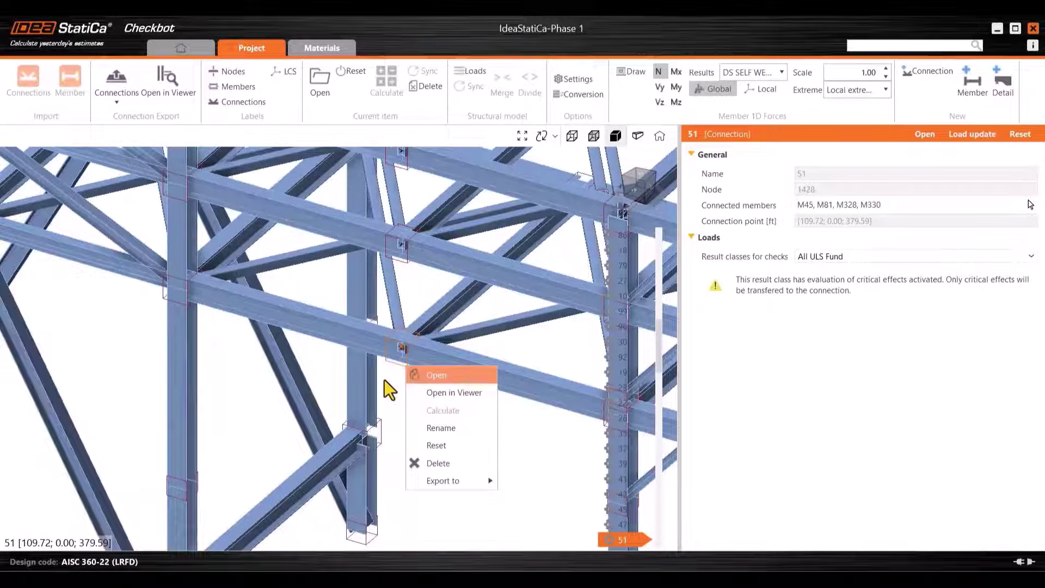
key("Return")
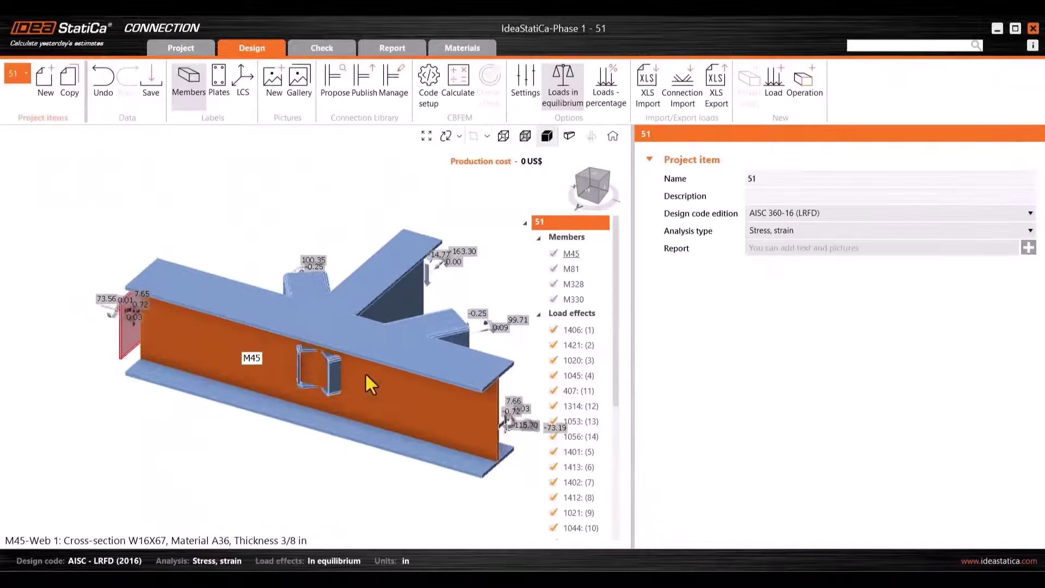
Step: Check the Connection Library for a design template matching connection 51 and close the library
right_click_drag(398, 427, 406, 182)
left_click(334, 83)
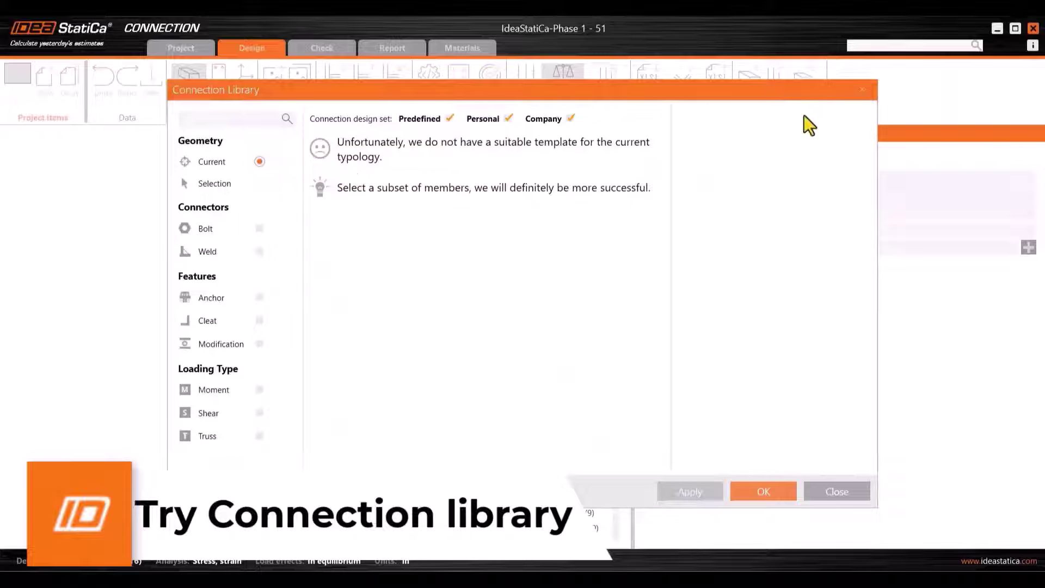
left_click(863, 89)
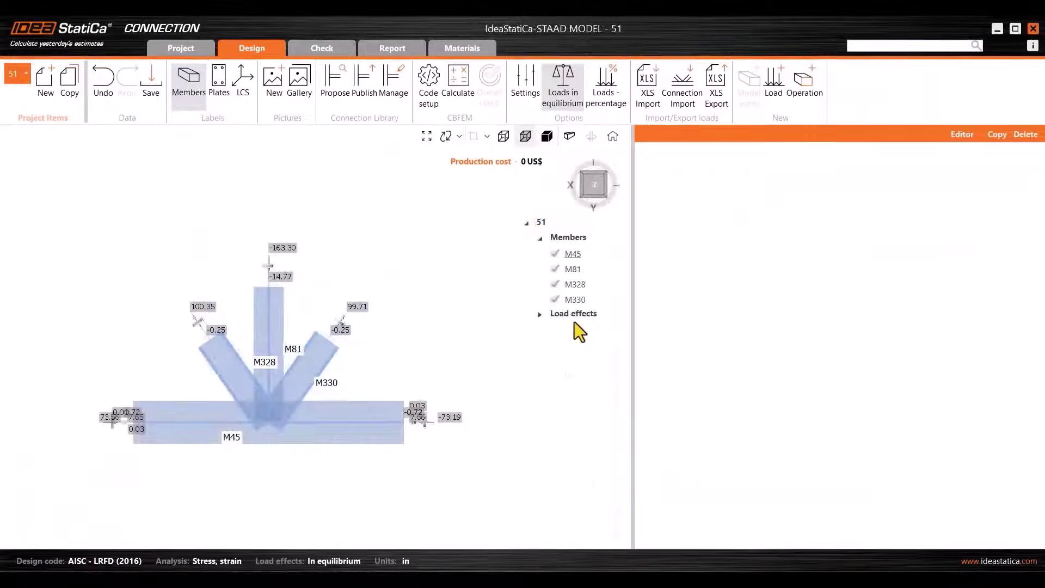
Step: Add a 5/8 in thick fin plate joining member M81 to M45, with its dimensions taken from the top of steel
left_click(602, 190)
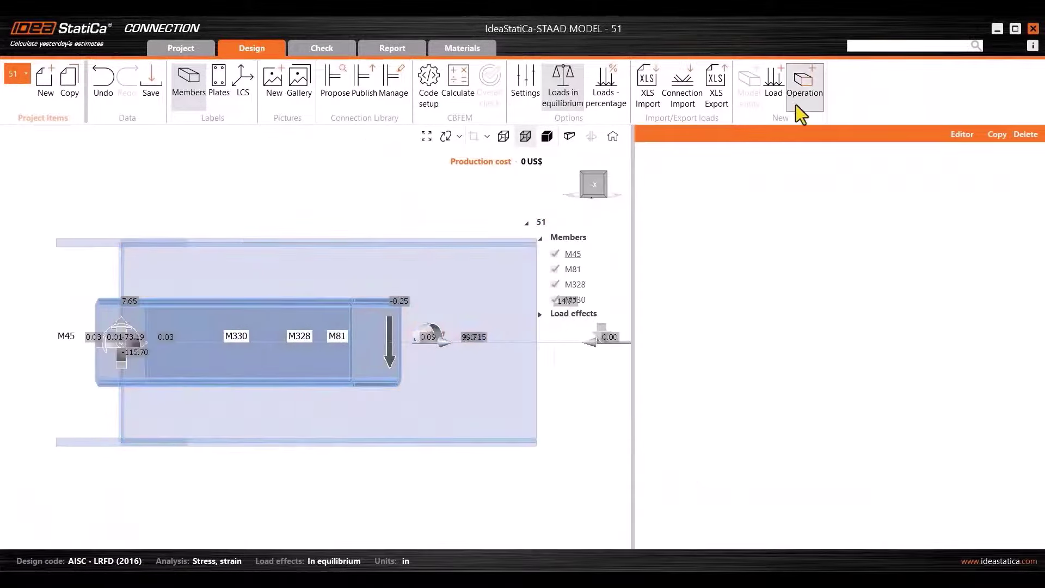
left_click(796, 104)
left_click(532, 294)
left_click(1018, 318)
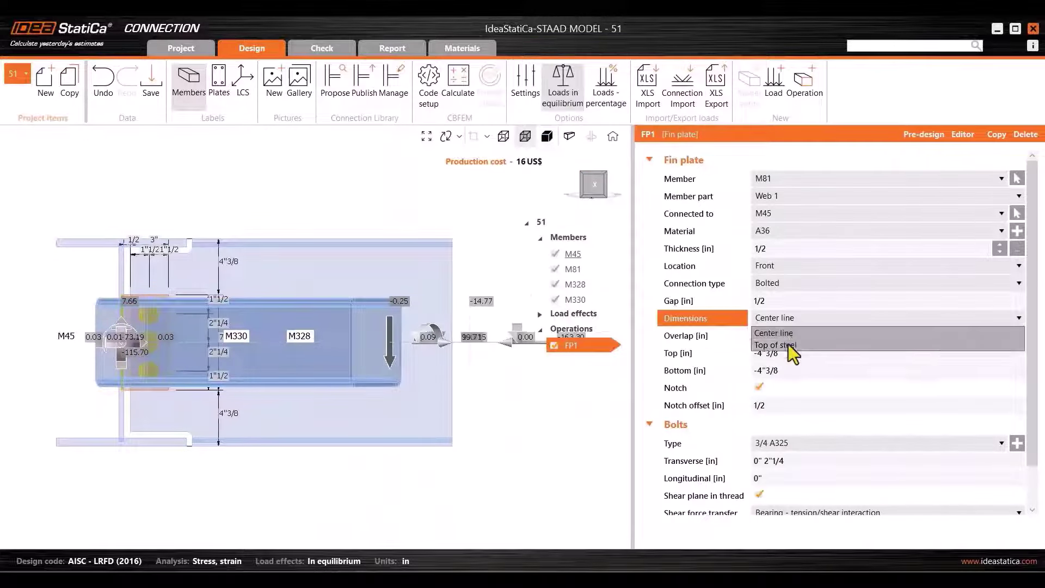
left_click(805, 343)
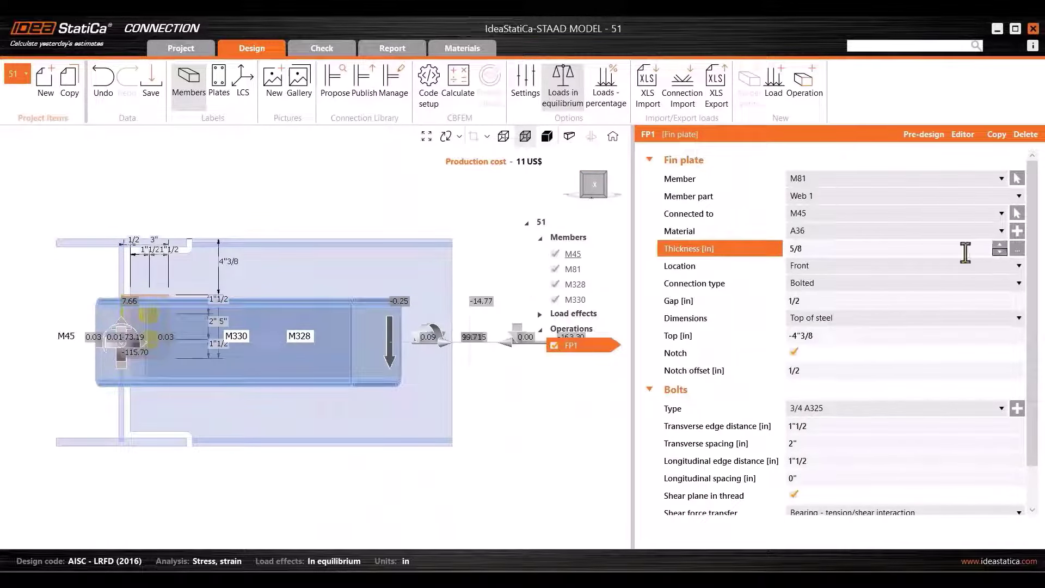
Step: Set the fin plate's top offset to -2" and its transverse bolt spacing to 3"*3
left_click(679, 336)
left_click(718, 444)
type("3\"")
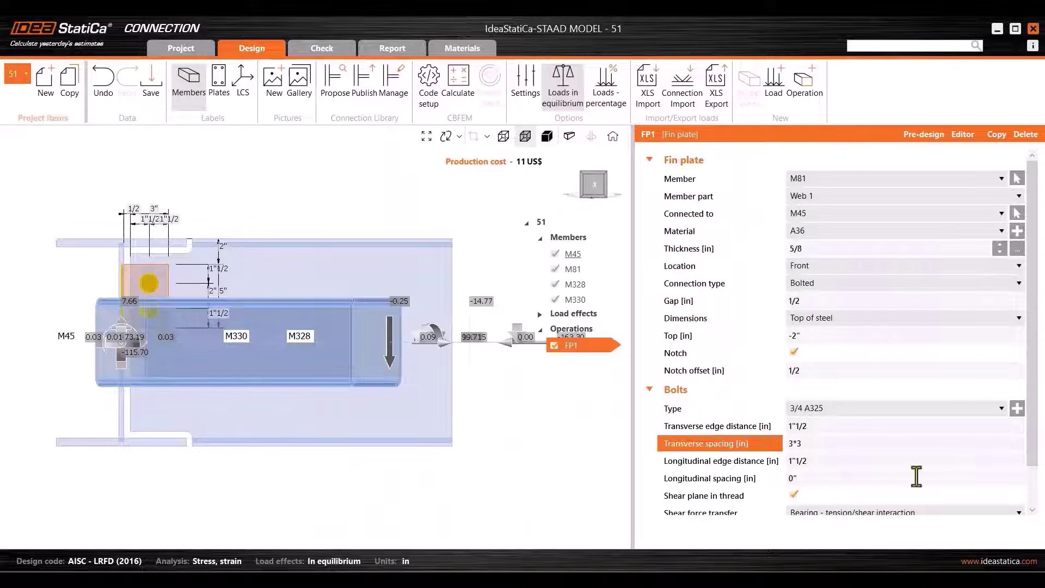
type("*3")
key("Tab")
Step: Add a gusset plate for member M330 as a new plate related to M45 and also to M81
left_click(599, 188)
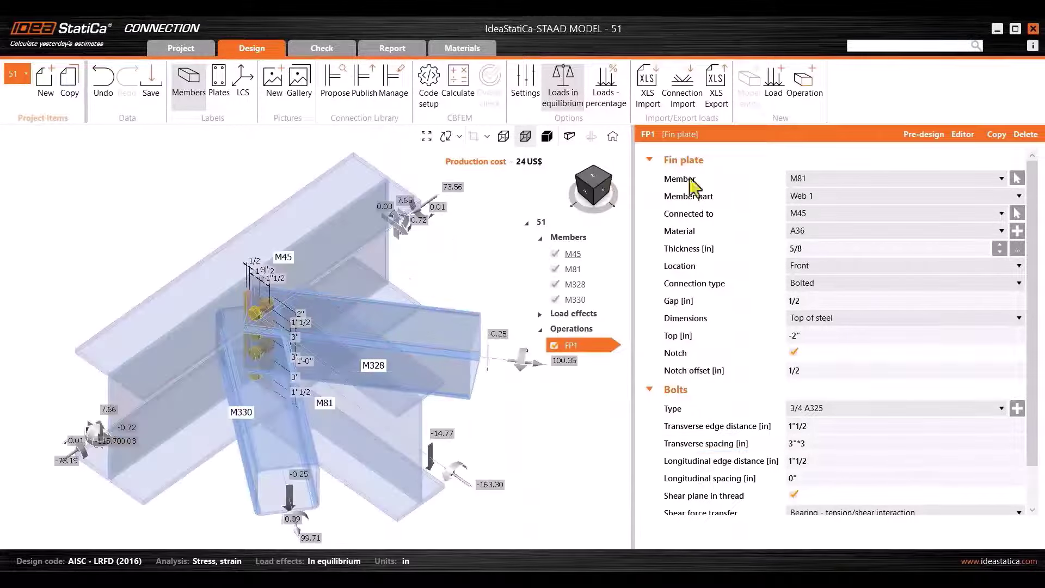
left_click(805, 87)
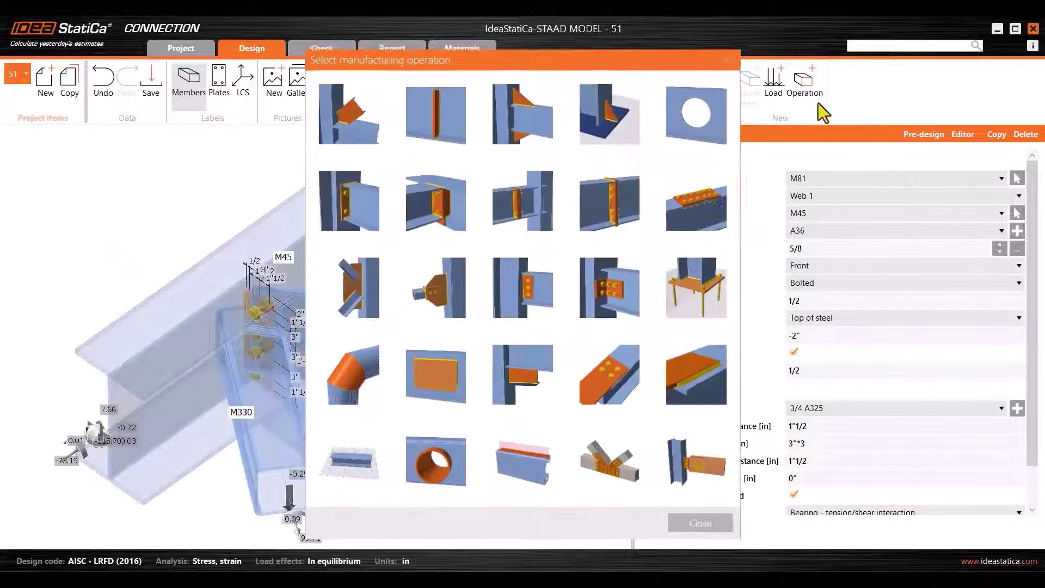
left_click(364, 279)
left_click(1028, 178)
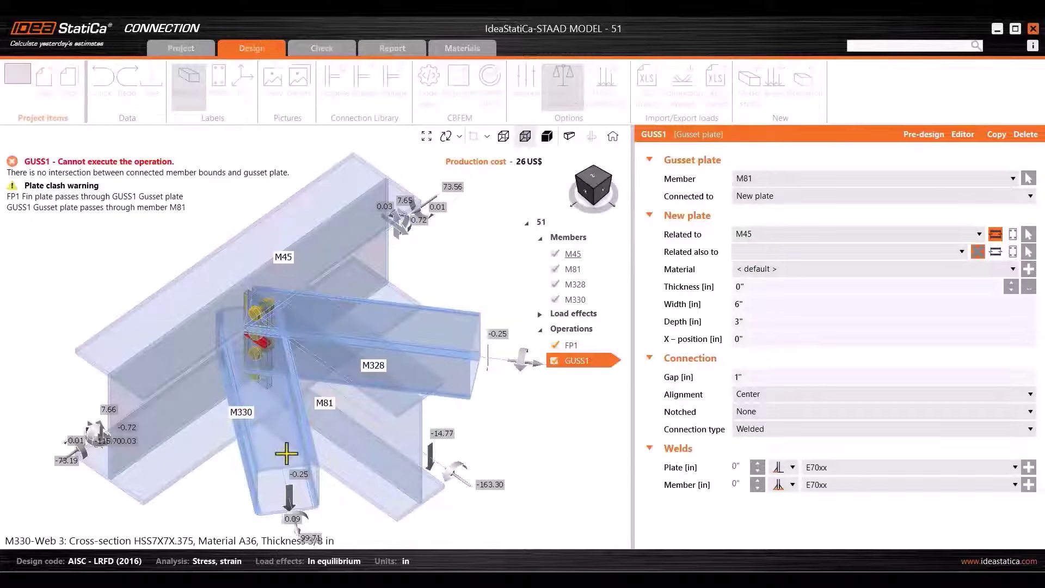
left_click(258, 436)
left_click(793, 238)
left_click(789, 245)
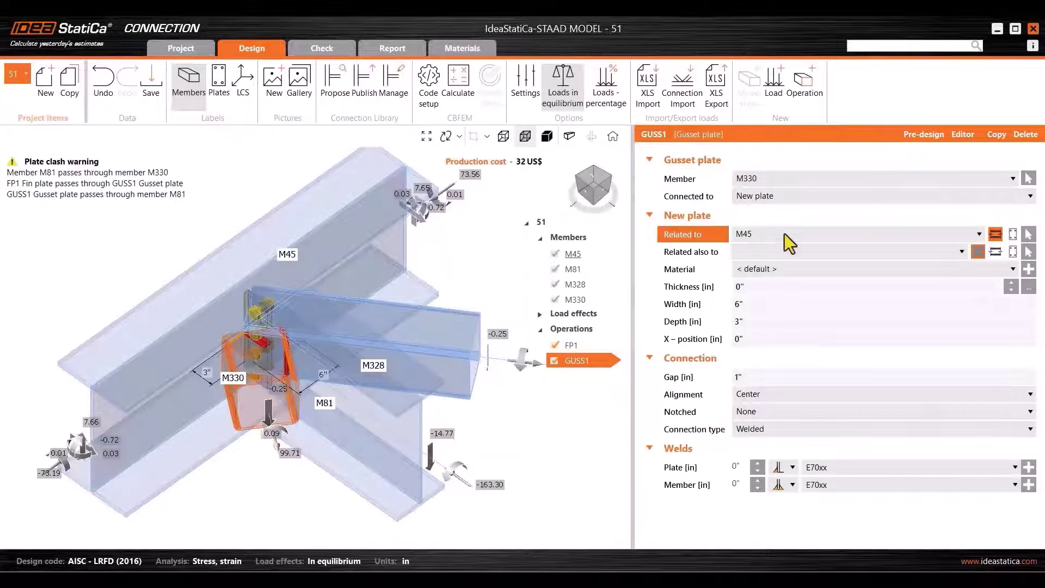
left_click(868, 252)
left_click(863, 264)
Step: Try a gusset plate size of 2'-0" width and 1'-6" depth
left_click(781, 303)
type("24")
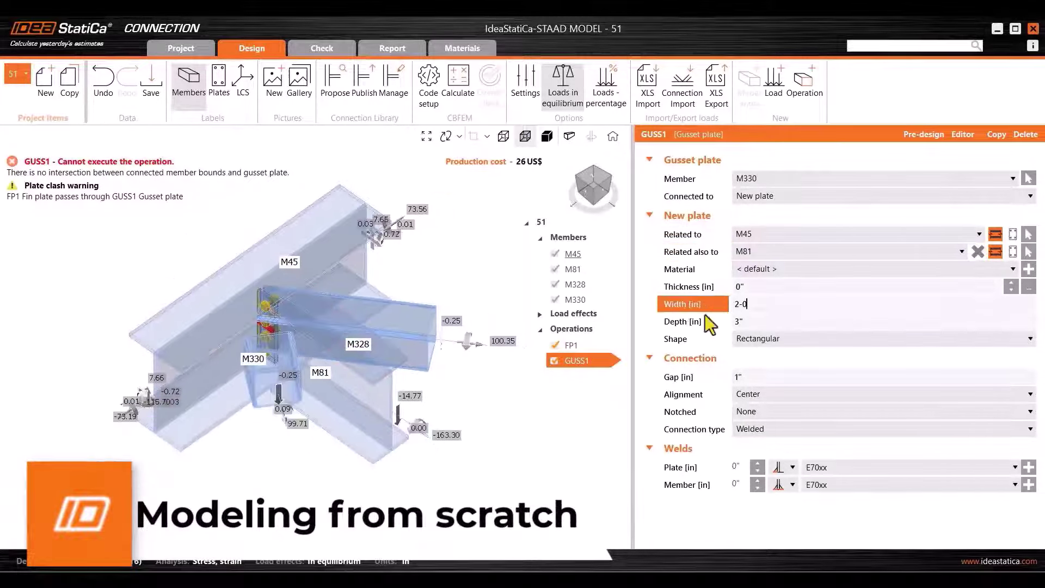
left_click(768, 320)
type("3")
key("BackSpace")
type("18")
Step: Set the gusset plate's width to 1'-6", its depth to 2'-0" and the connection gap to 3"
left_click(803, 302)
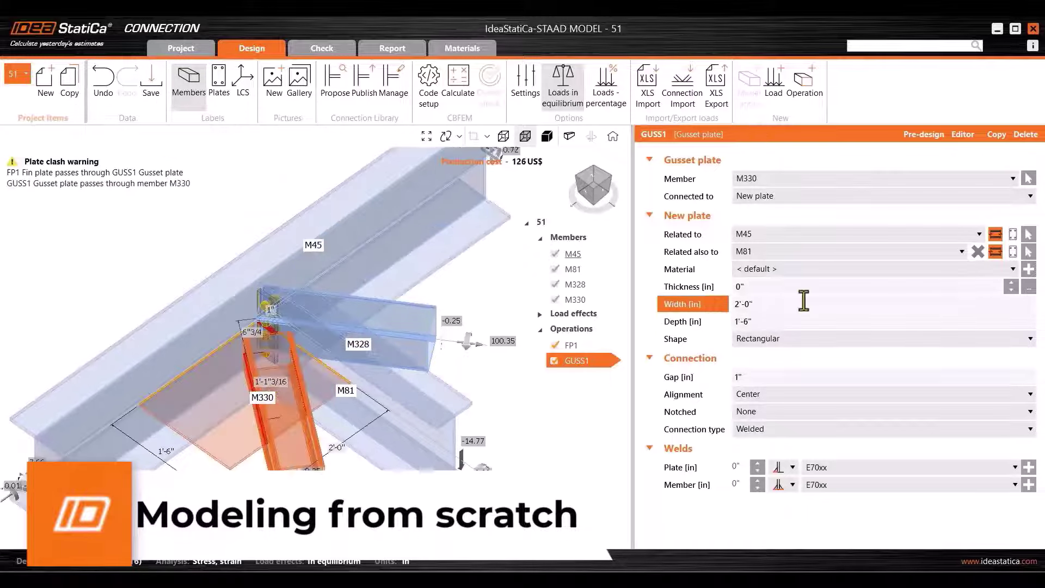
type("18")
left_click(795, 321)
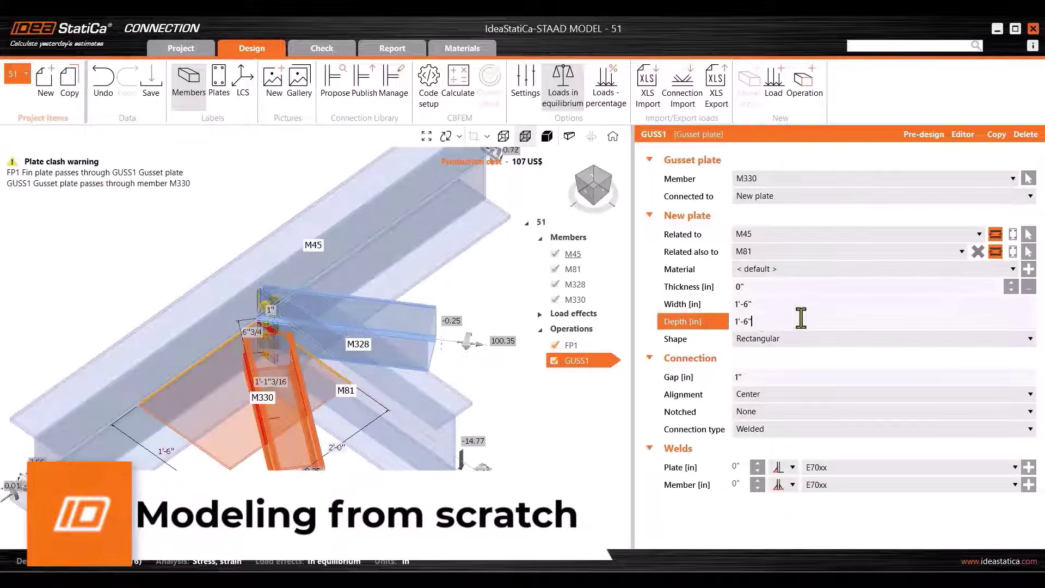
type("24")
key("Return")
left_click(740, 376)
type("3")
key("Return")
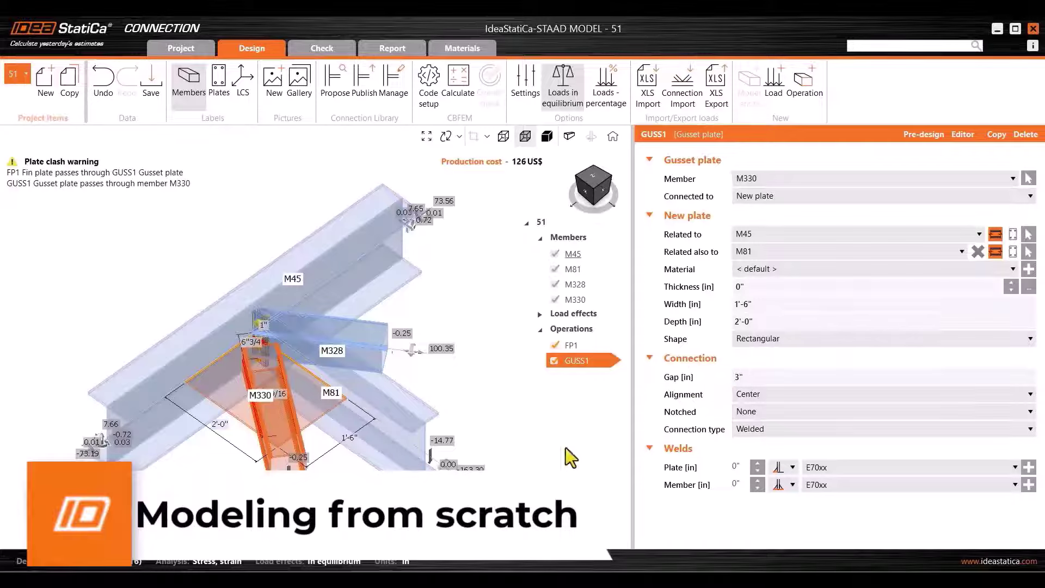
Step: Notch the member at the gusset plate connection and set both the plate and member welds to 5/16 in
left_click(769, 395)
left_click(760, 411)
left_click(762, 437)
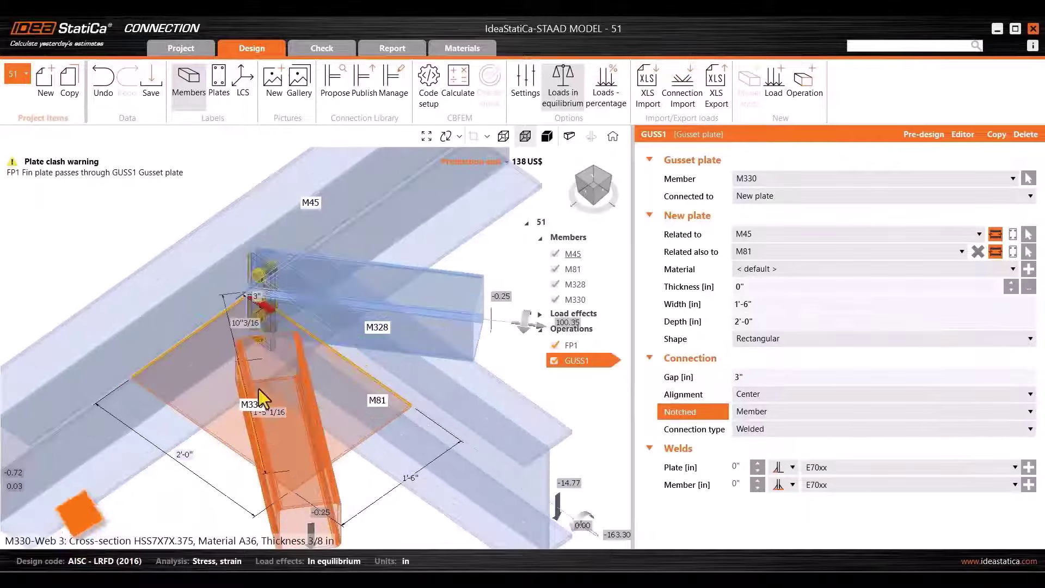
left_click(738, 467)
type("5/16")
left_click(742, 485)
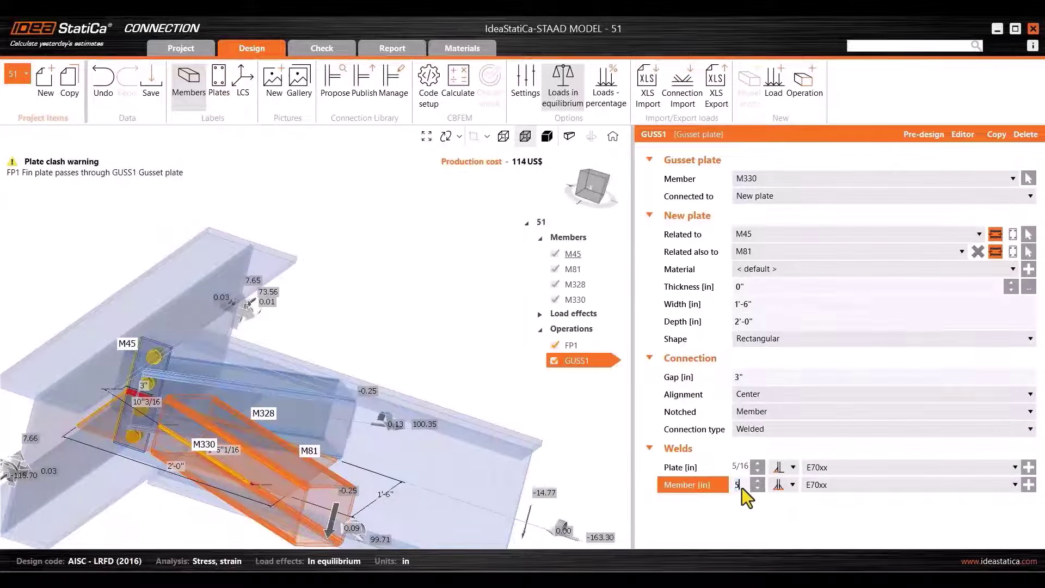
type("5/16")
key("Return")
Step: Cut a 5" by 5" notch in corner 4 of the gusset plate using the plate editor
right_click_drag(435, 253, 354, 338)
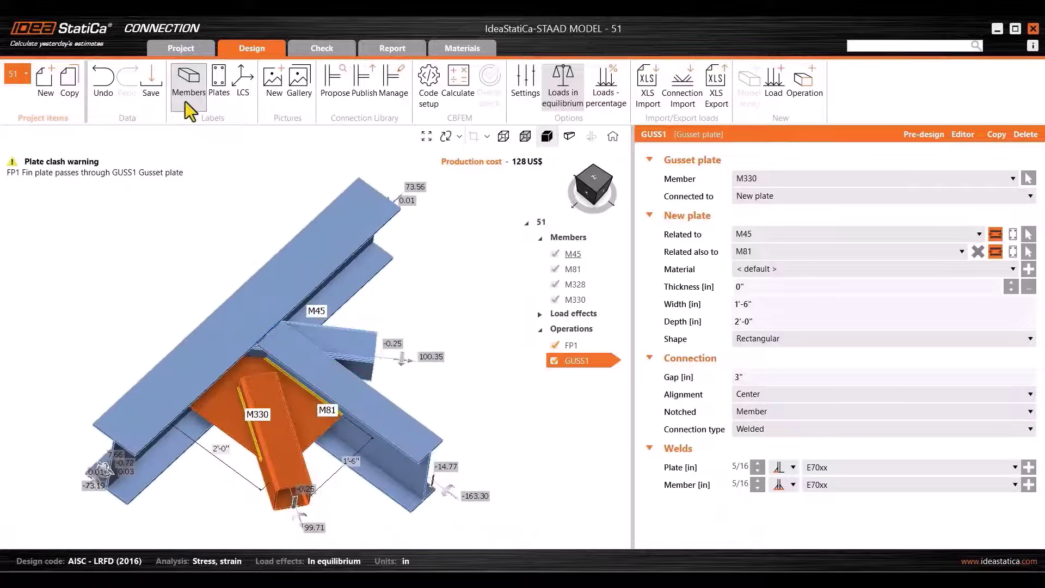
scroll(355, 338, "up", 5)
left_click(963, 134)
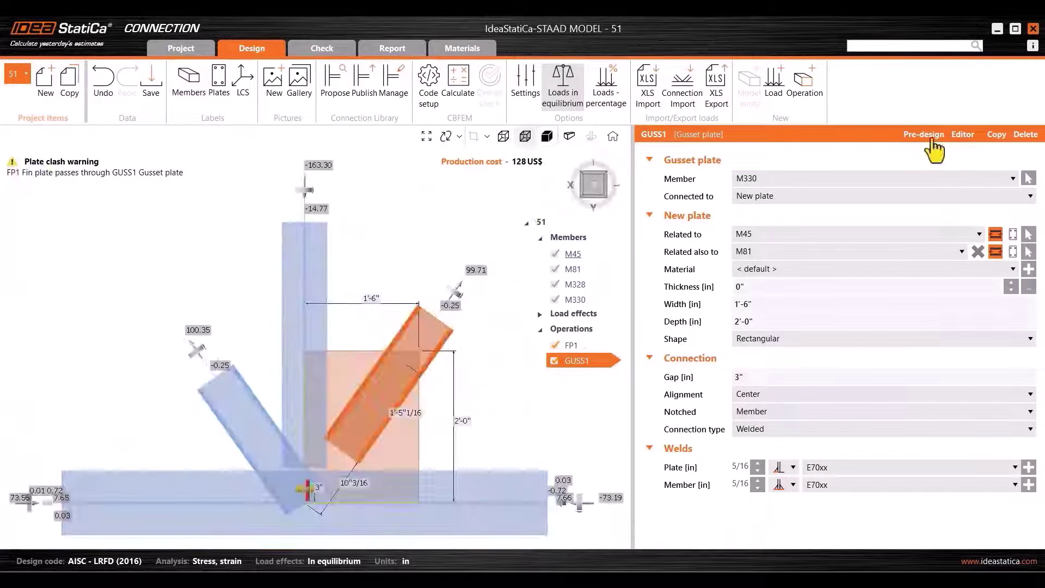
left_click(789, 142)
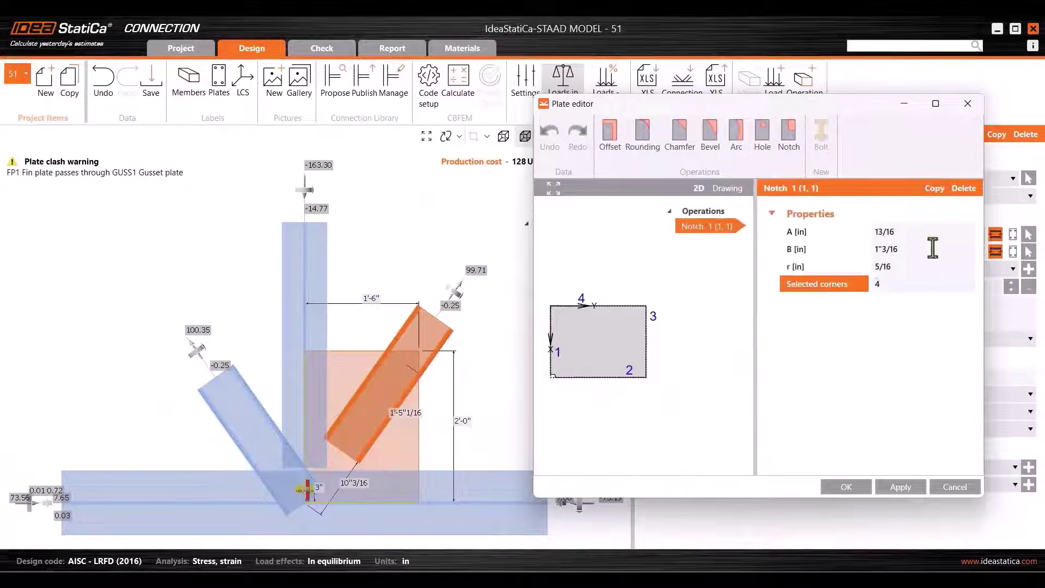
left_click(898, 232)
type("5")
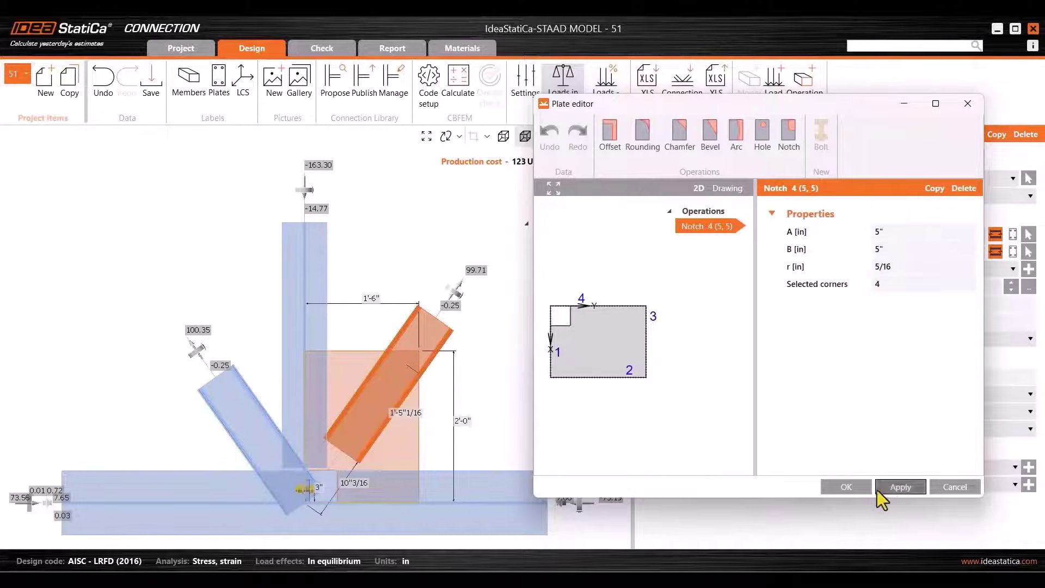
left_click(850, 486)
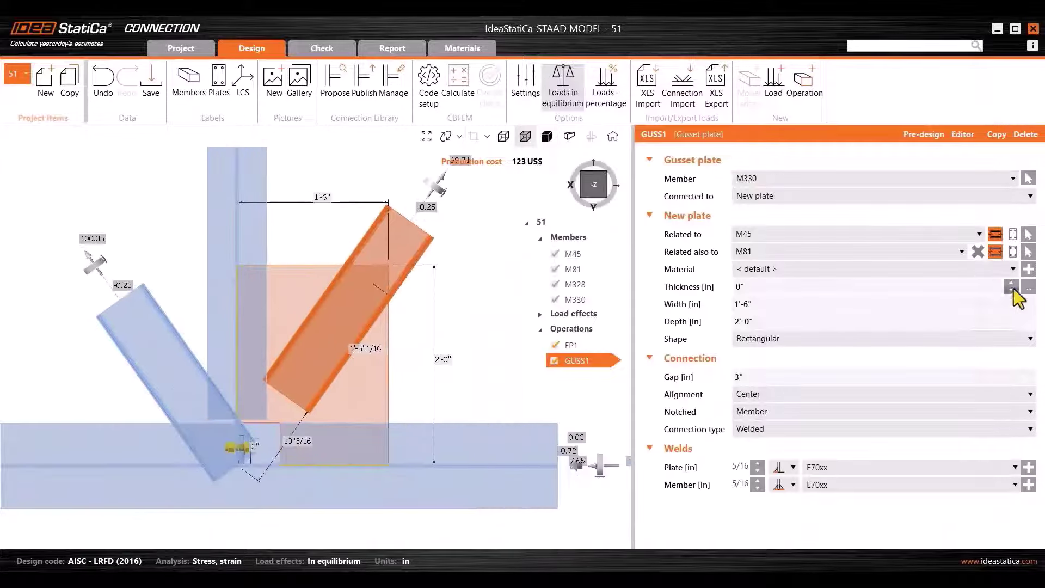
Step: Set the gusset plate's thickness to 3/4 in, its plate weld to double-sided and its member weld to single-sided fillet
left_click(1010, 282)
left_click(547, 136)
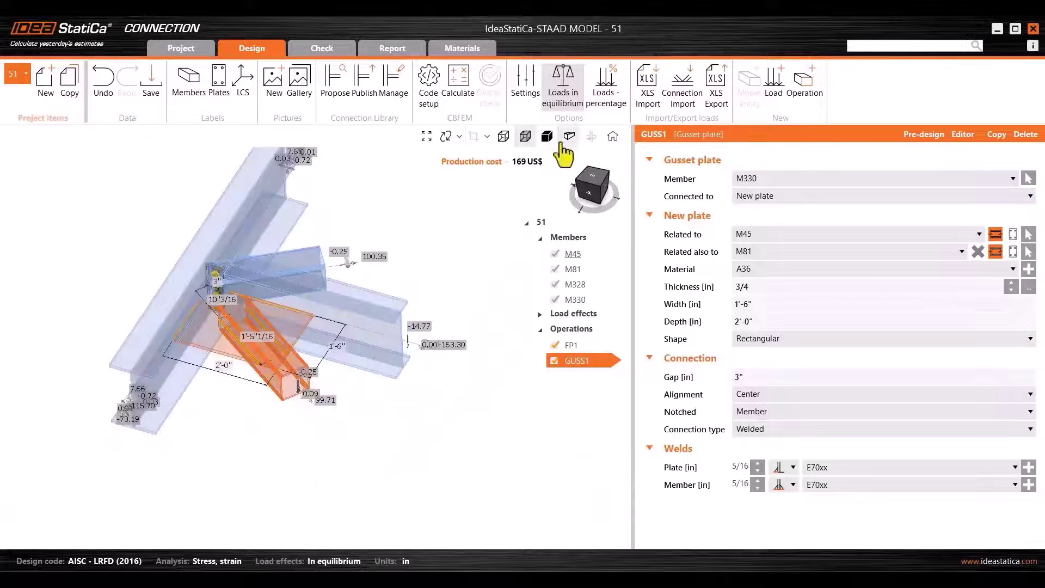
left_click(793, 467)
left_click(818, 505)
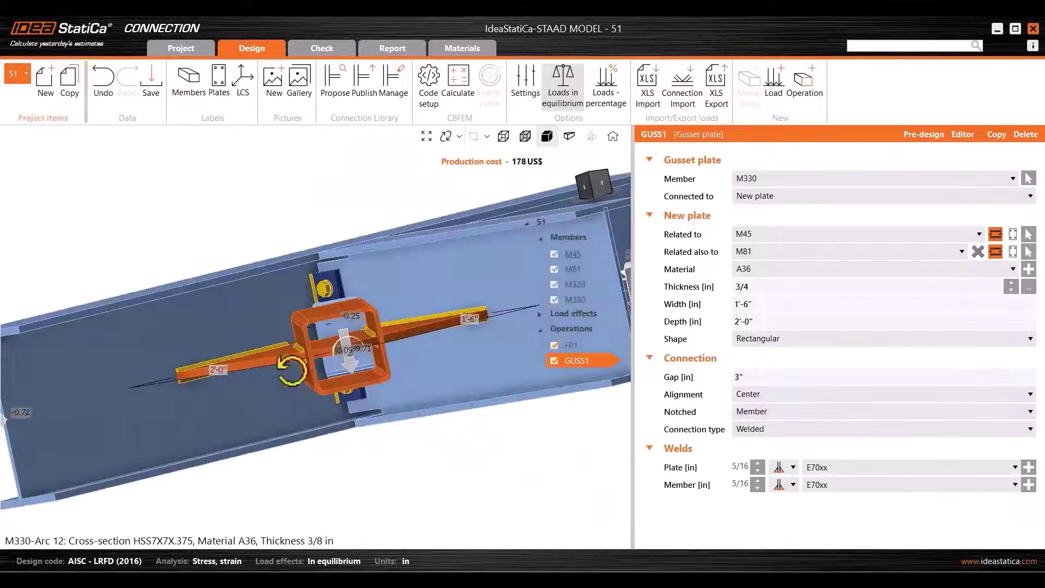
left_click(793, 484)
left_click(819, 523)
right_click_drag(424, 448, 315, 384)
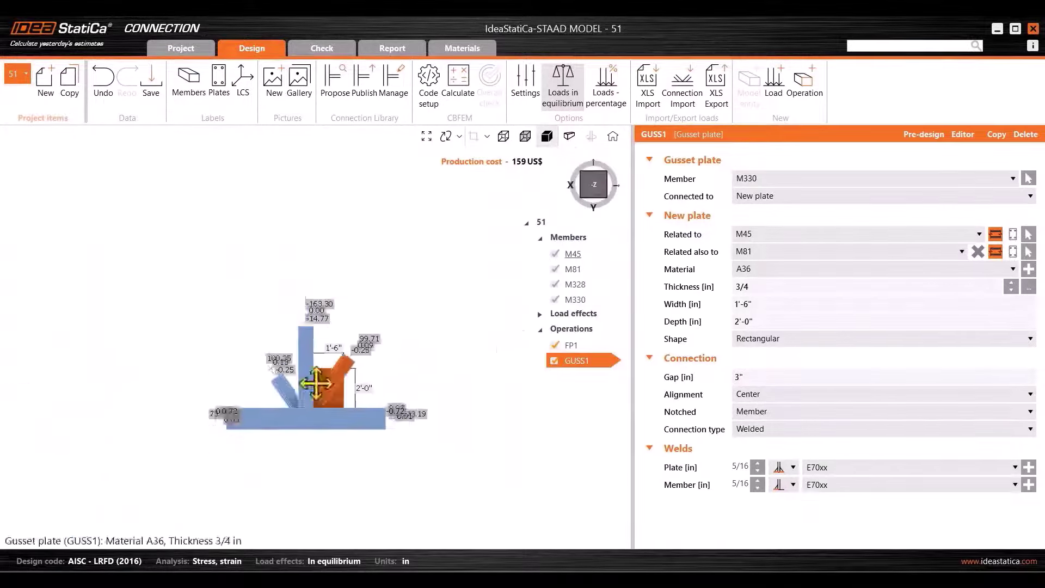
Step: Set the gusset plate's gap to 3.5 in and duplicate the gusset operation for member M328
left_click(758, 375)
type("3.5")
left_click(563, 362)
key("ctrl+c")
key("ctrl+v")
left_click(762, 178)
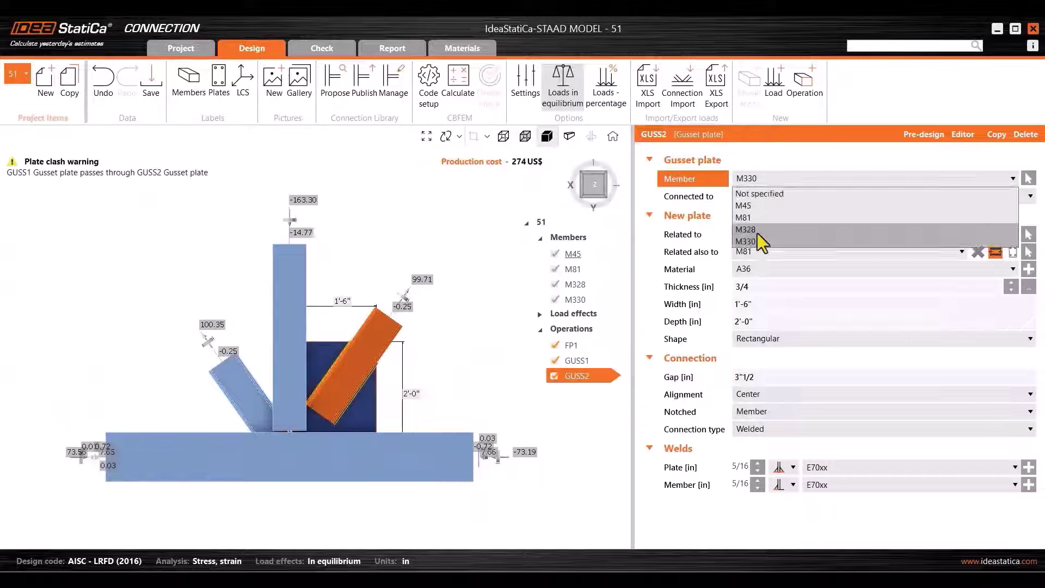
left_click(758, 224)
Step: Add stiffeners on member M45 with X-position 1'-6", repeat count 3 and delta x -1'-6"
right_click_drag(349, 446, 610, 204)
left_click(606, 196)
left_click(797, 80)
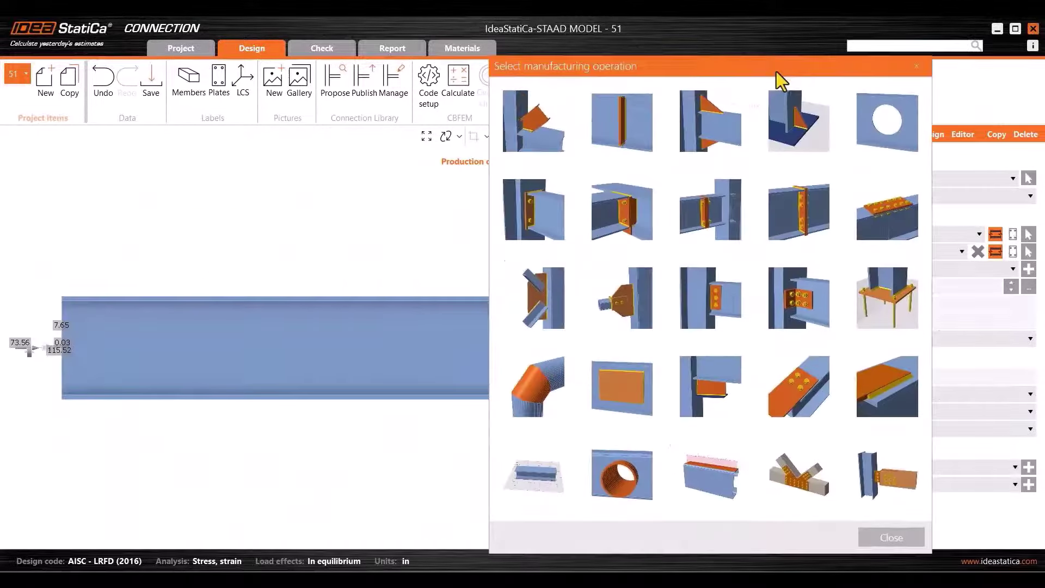
left_click(623, 120)
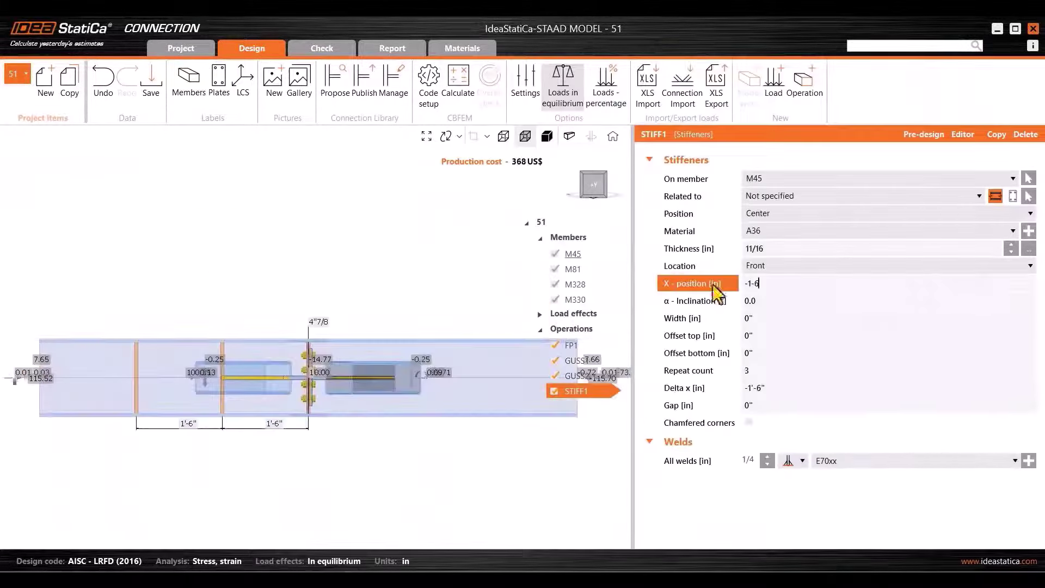
left_click(785, 300)
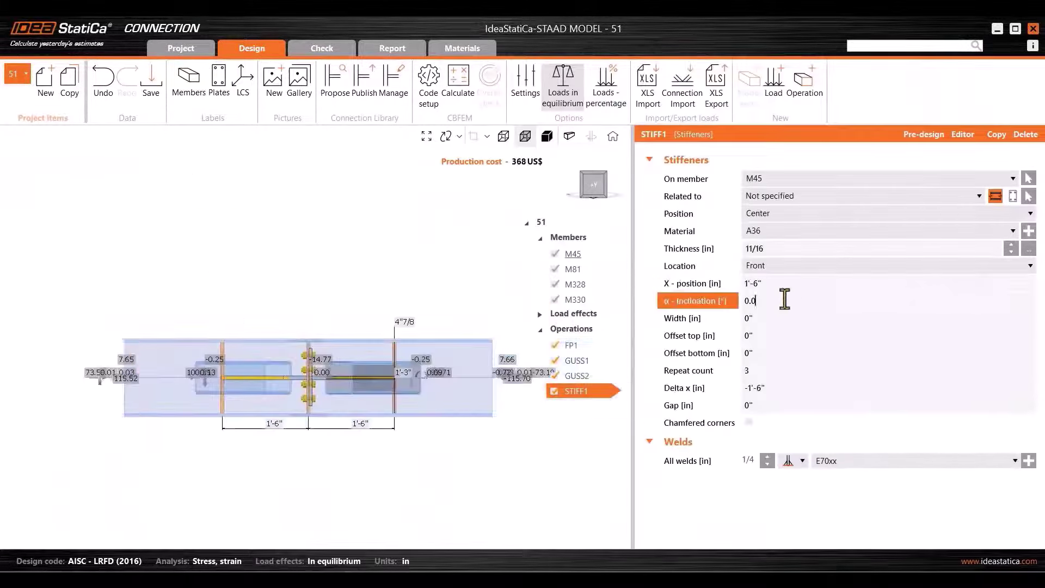
Step: Apply the forces of member M81 in the bolts
right_click_drag(381, 446, 304, 413)
right_click_drag(232, 350, 460, 100)
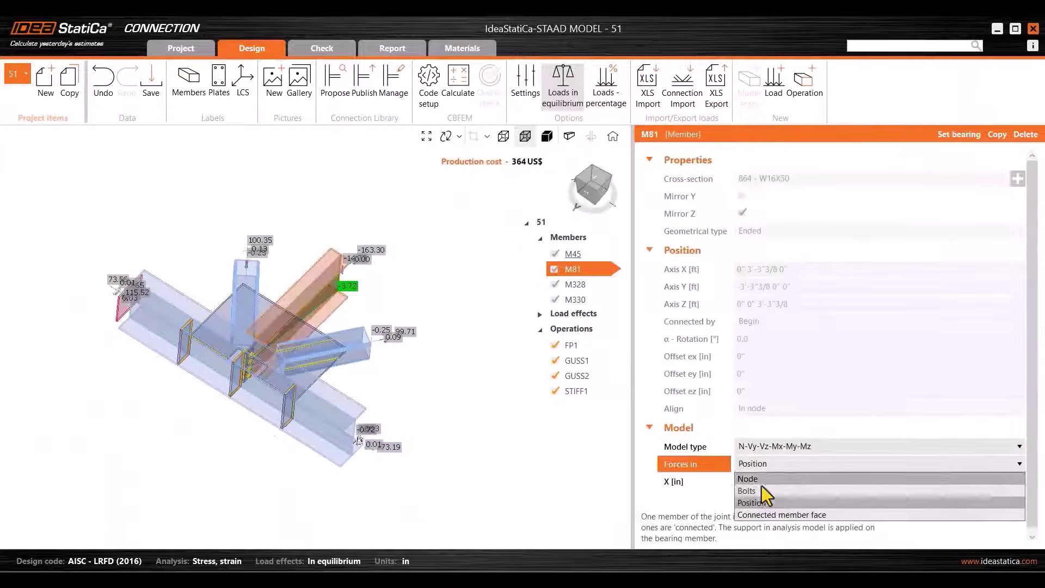
left_click(751, 494)
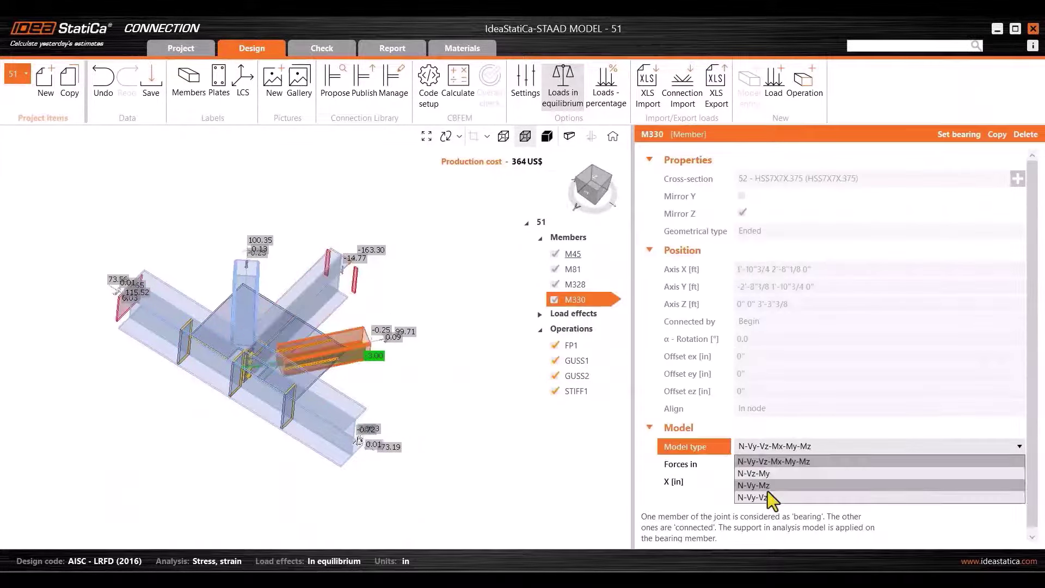
Step: Set the model type of braces M330 and M328 to N-Vy-Vz and calculate the connection
left_click(789, 460)
left_click(786, 446)
left_click(762, 473)
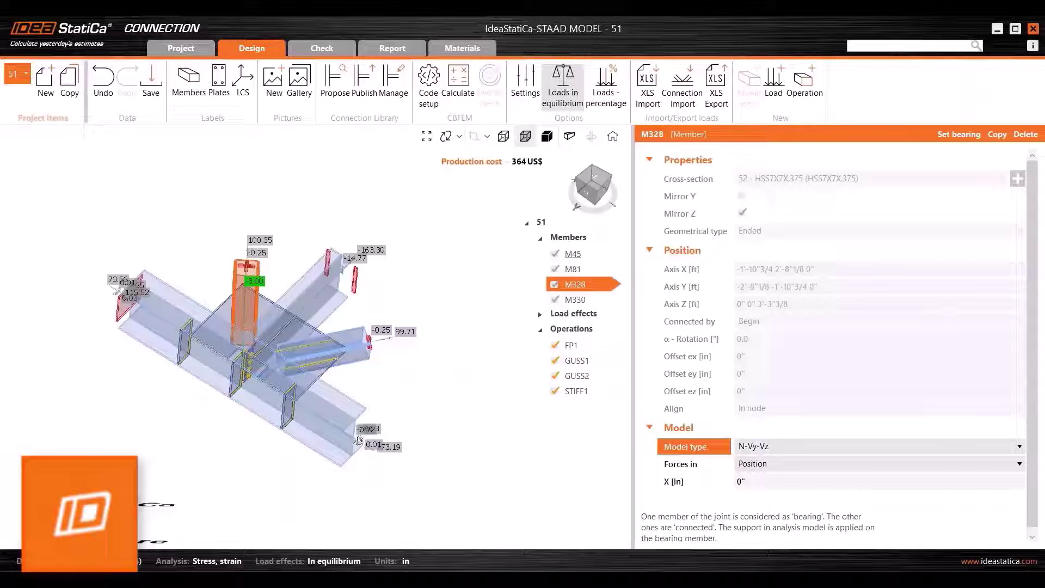
left_click(459, 80)
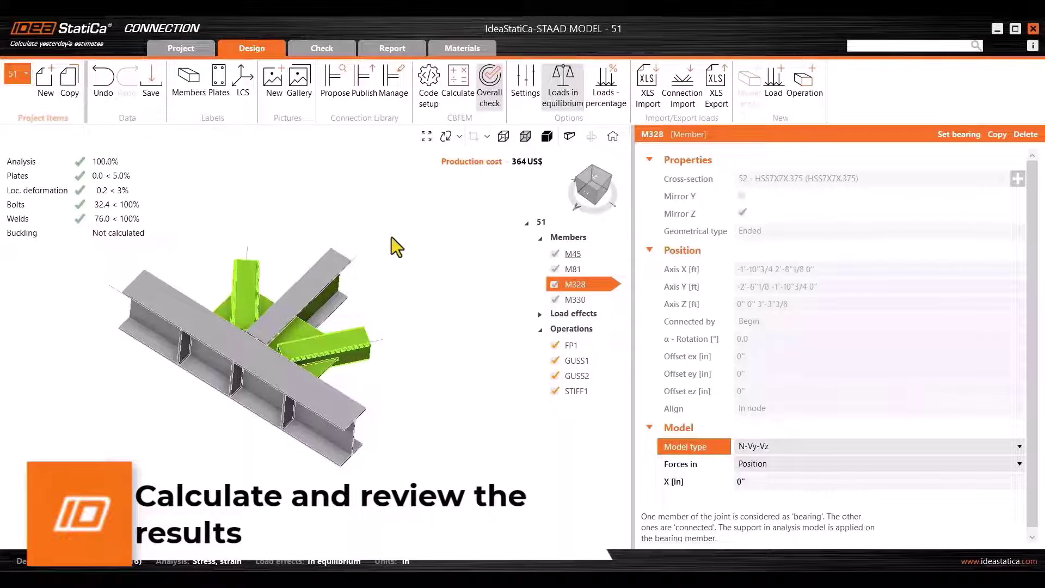
Step: Display the check results as equivalent stress on the deformed model with the finite element mesh shown
middle_click_drag(420, 362, 397, 369)
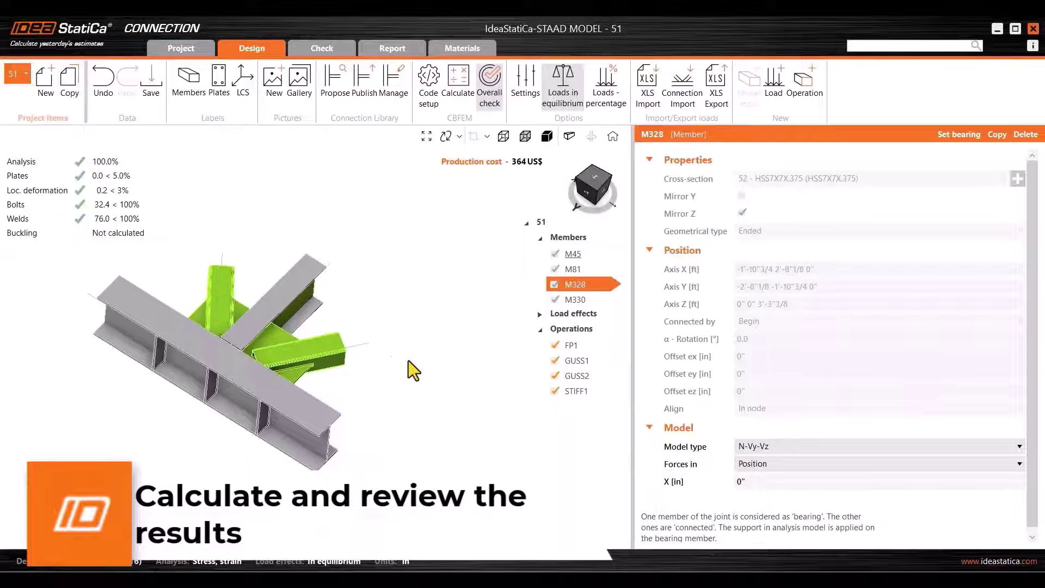
scroll(406, 362, "down", 2)
right_click_drag(381, 379, 354, 375)
left_click(322, 48)
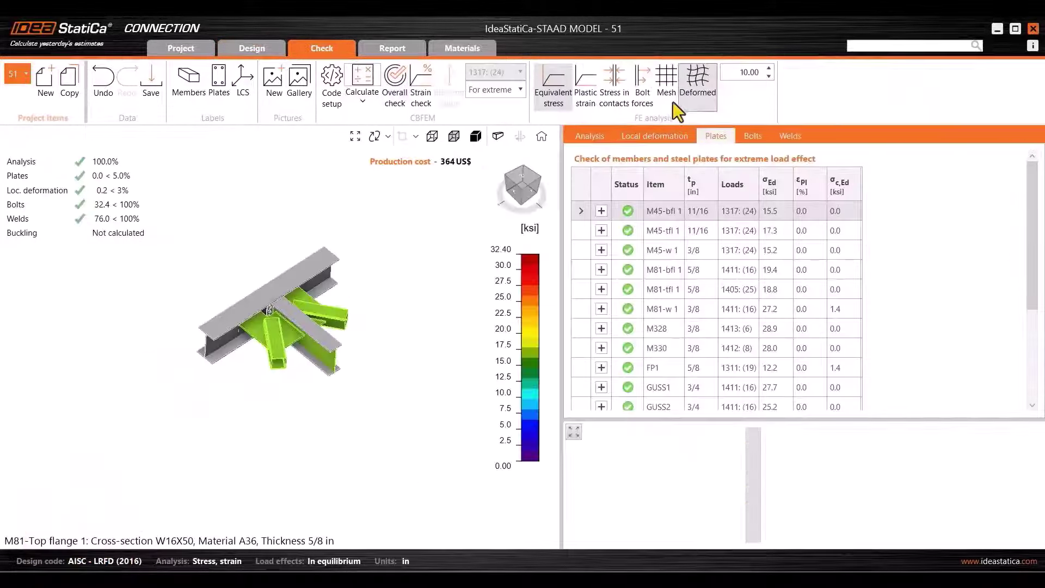
left_click(694, 95)
scroll(287, 371, "up", 2)
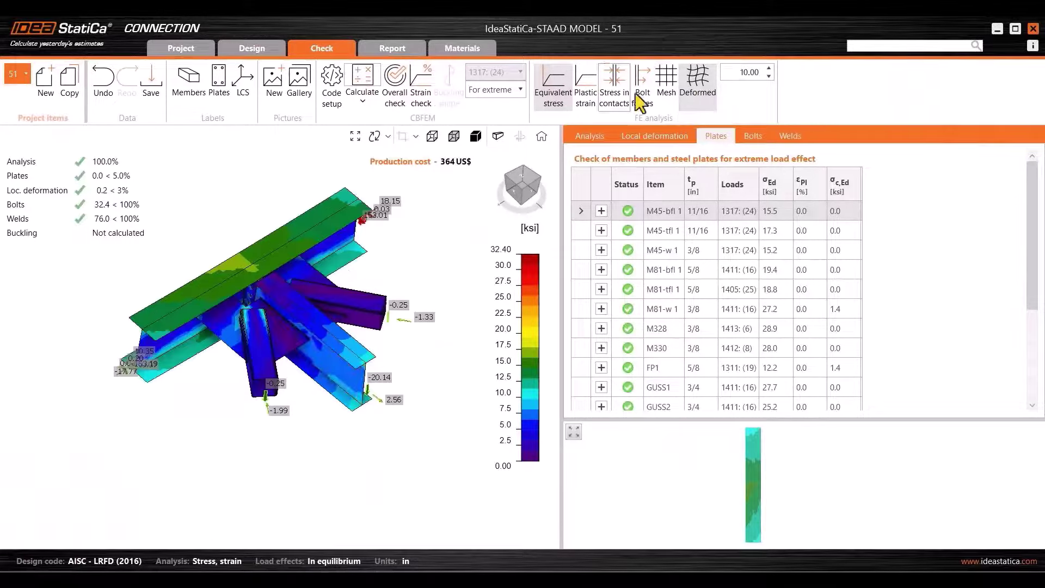
left_click(667, 93)
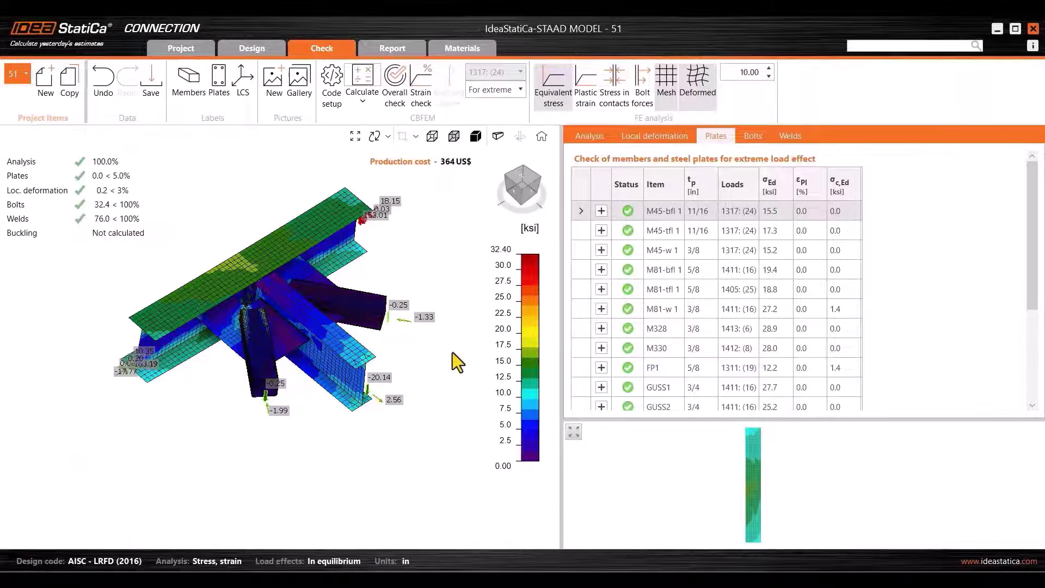
Step: Sort the plate check results by equivalent stress in descending order and show the result for member M328
left_click(776, 182)
left_click(775, 182)
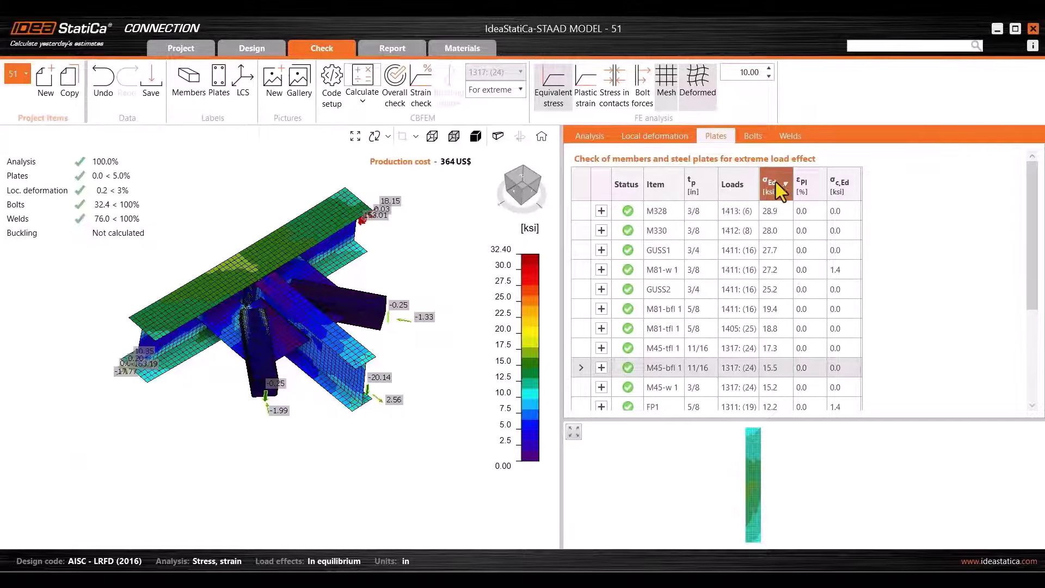
left_click(779, 213)
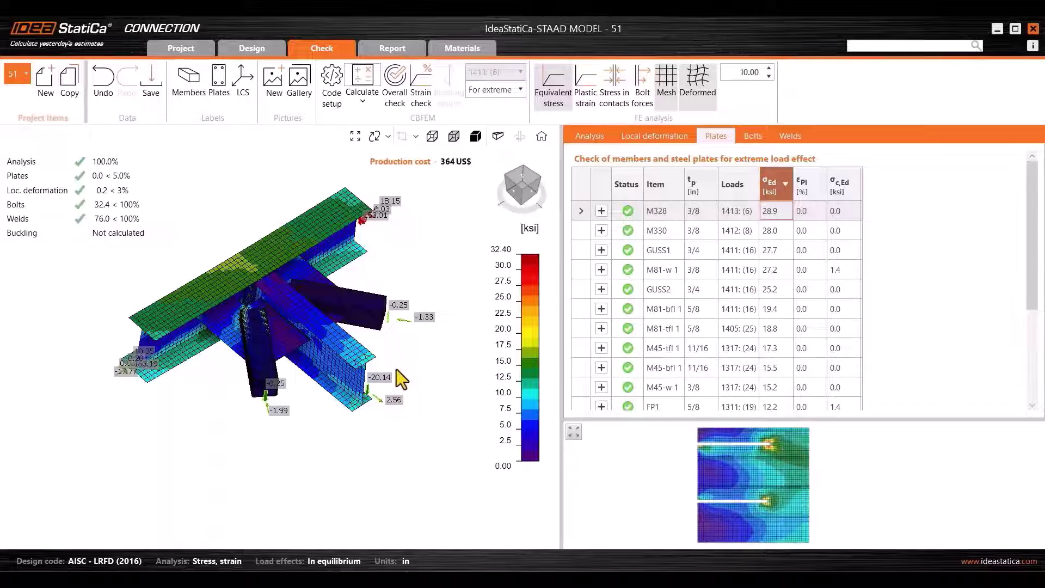
mouse_move(403, 345)
right_mouse_down()
mouse_move(433, 336)
mouse_move(413, 311)
mouse_move(350, 370)
mouse_move(222, 366)
mouse_move(293, 330)
mouse_move(419, 316)
mouse_move(413, 334)
mouse_move(403, 325)
mouse_move(427, 324)
mouse_move(415, 341)
right_mouse_up()
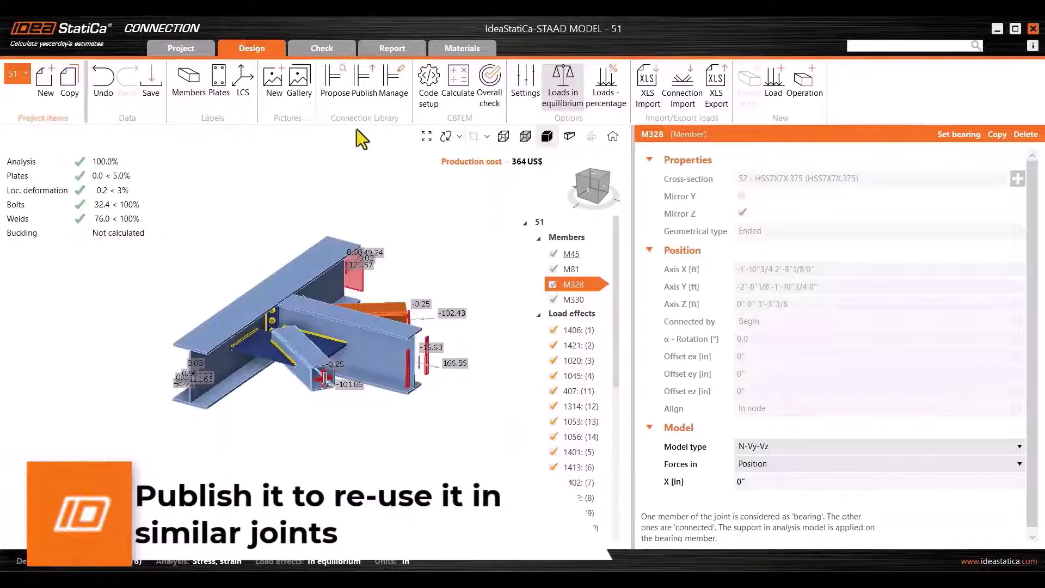
Step: Publish the design of connection 51 to the Personal connection design set
left_click(362, 100)
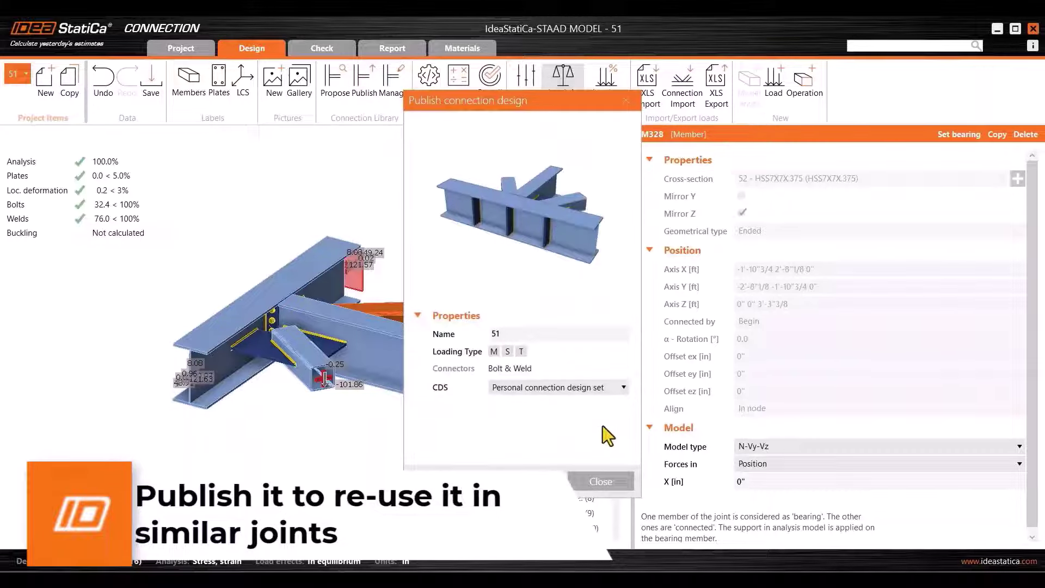
left_click(560, 388)
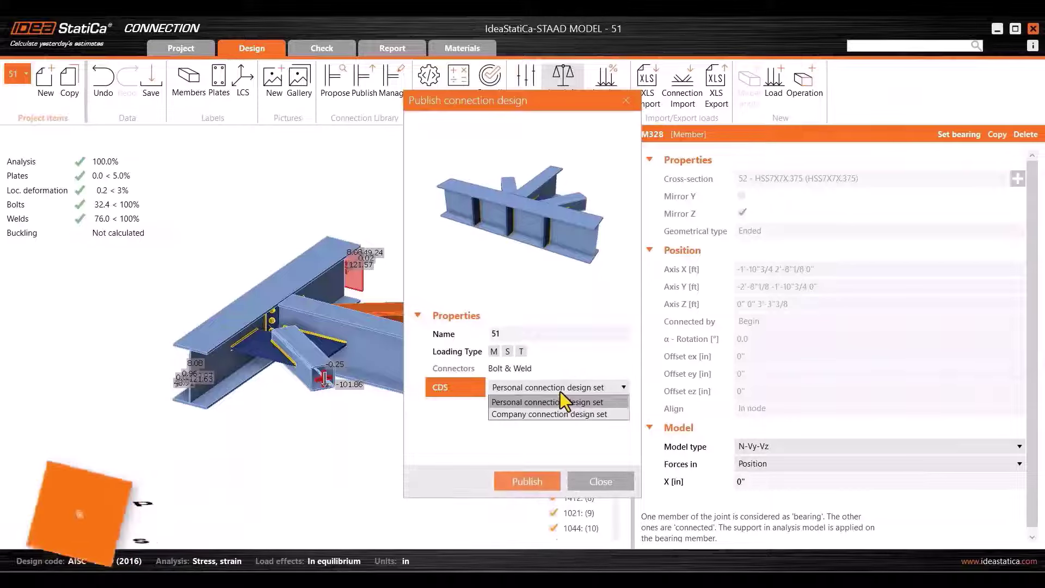
left_click(560, 395)
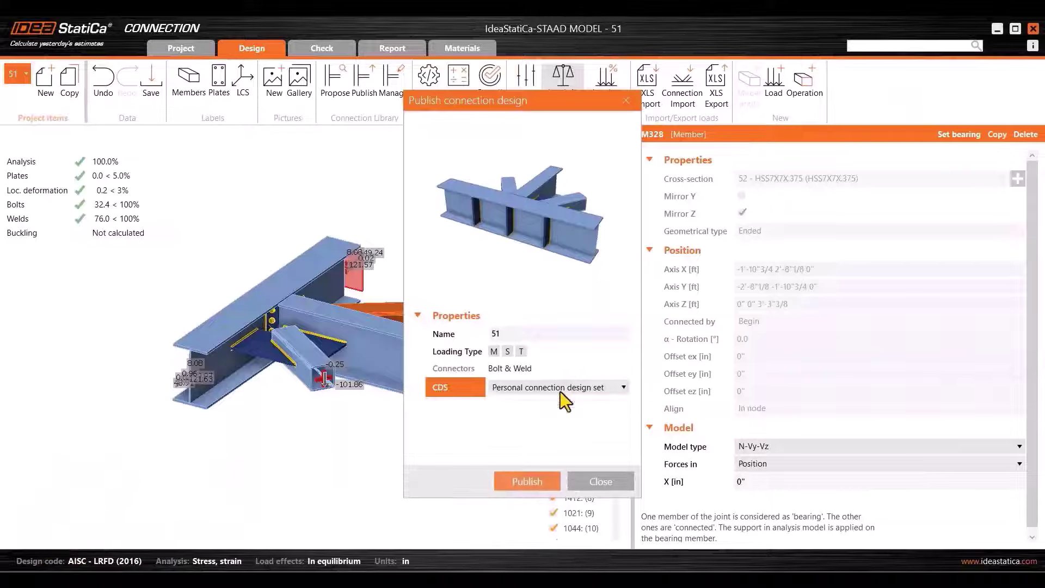
left_click(517, 482)
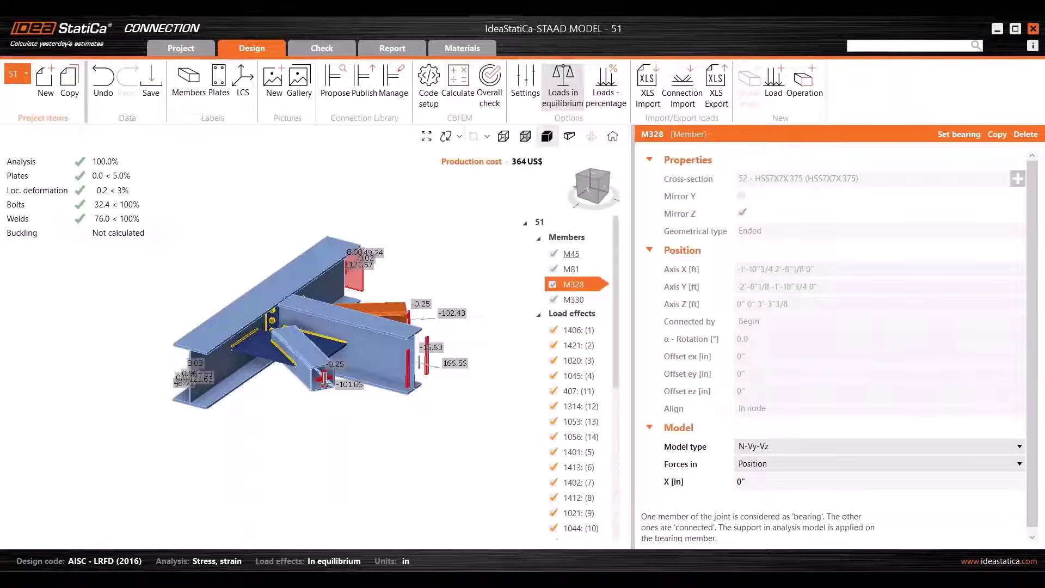
Step: Save and close connection 51, and open connection 45 from the Checkbot model for design
left_click(153, 87)
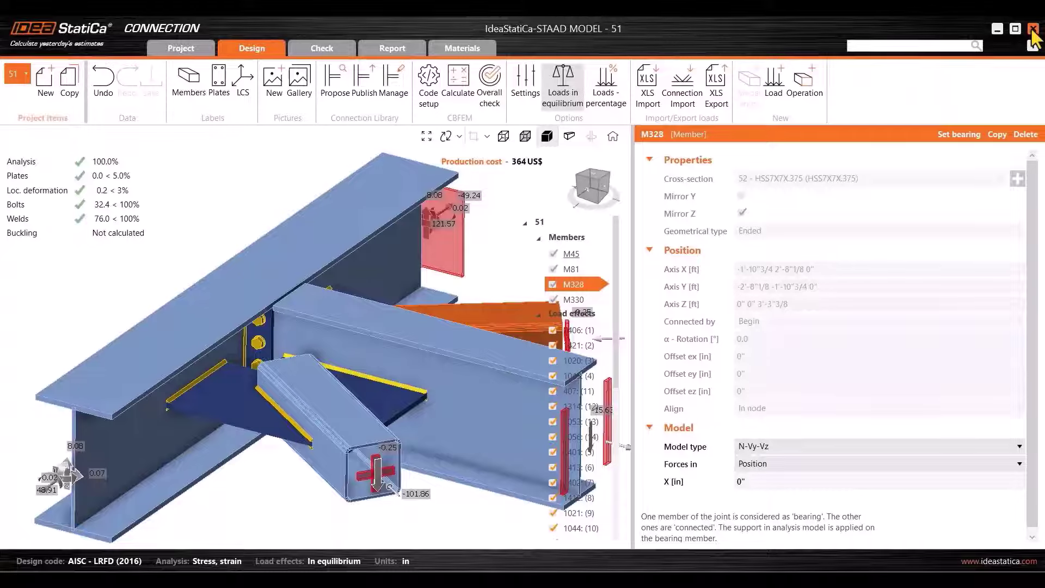
left_click(1032, 29)
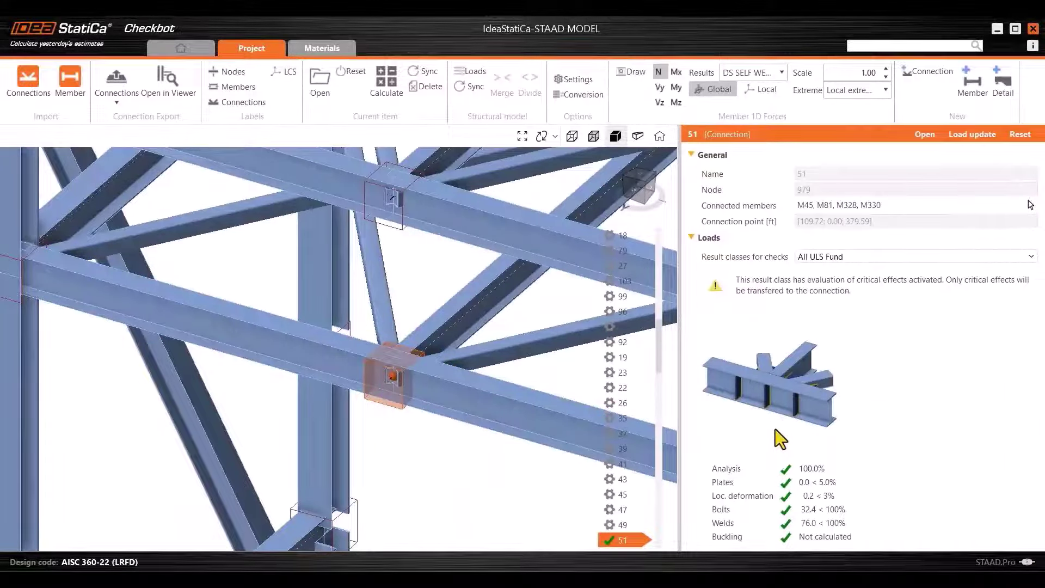
left_click(395, 229)
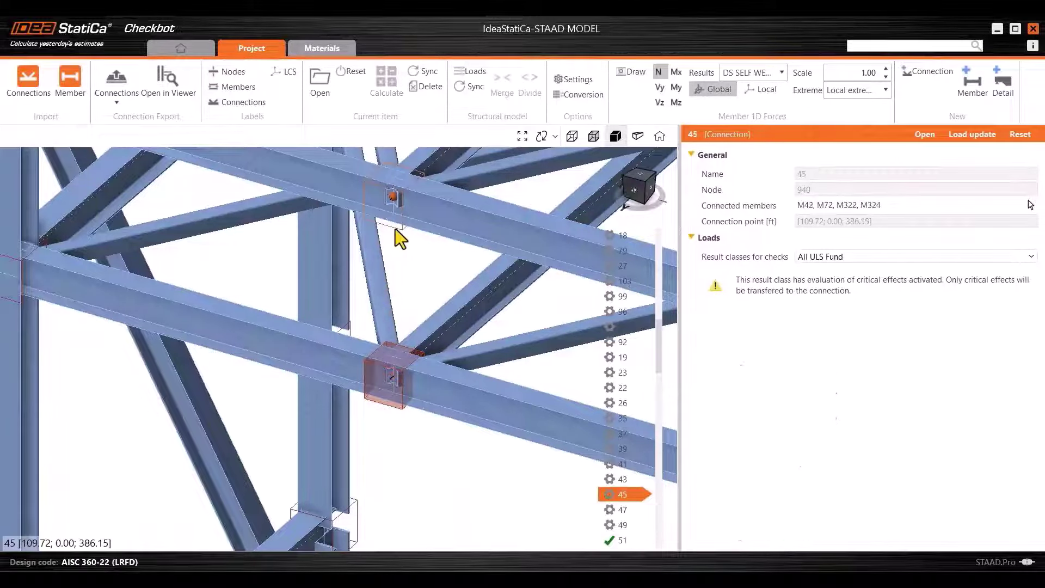
left_click(925, 134)
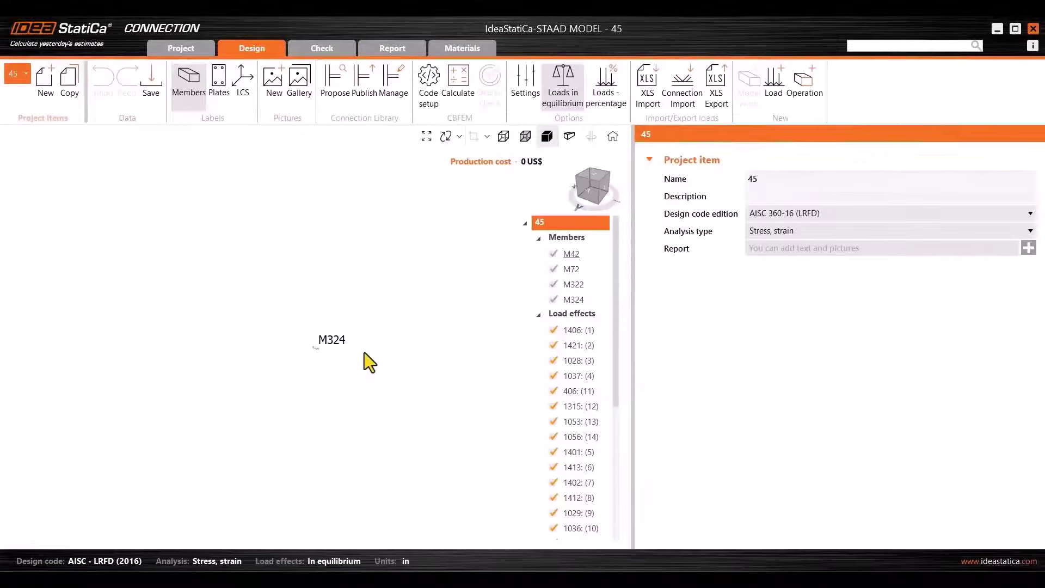
Step: Apply the published connection design 51 from the Connection Library to this joint with 3/4 A325 as default bolt
scroll(361, 354, "down", 3)
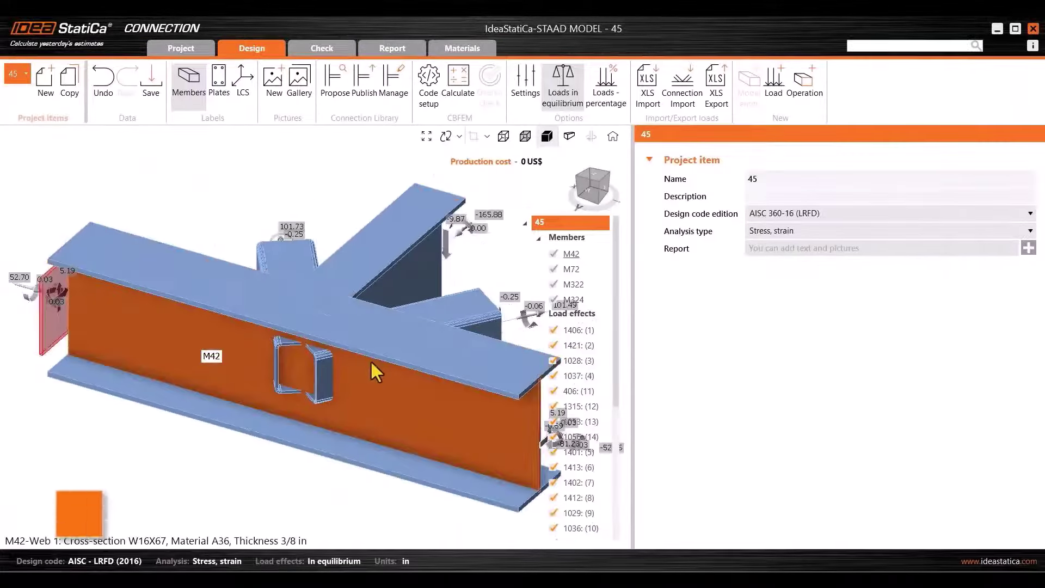
middle_click_drag(351, 273, 294, 291)
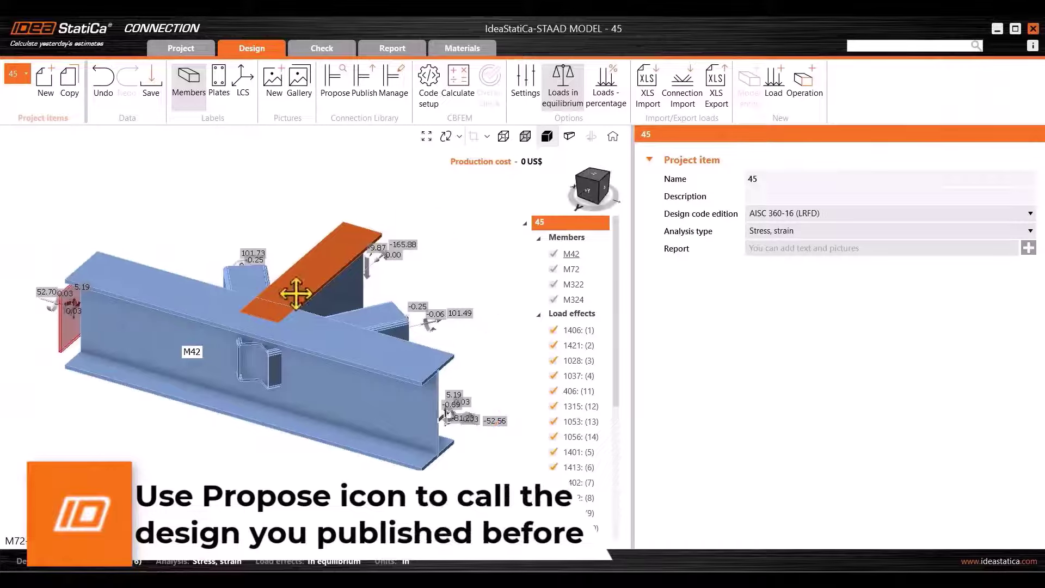
mouse_move(392, 249)
right_mouse_down()
mouse_move(355, 303)
mouse_move(385, 240)
mouse_move(427, 286)
mouse_move(383, 254)
mouse_move(394, 250)
right_mouse_up()
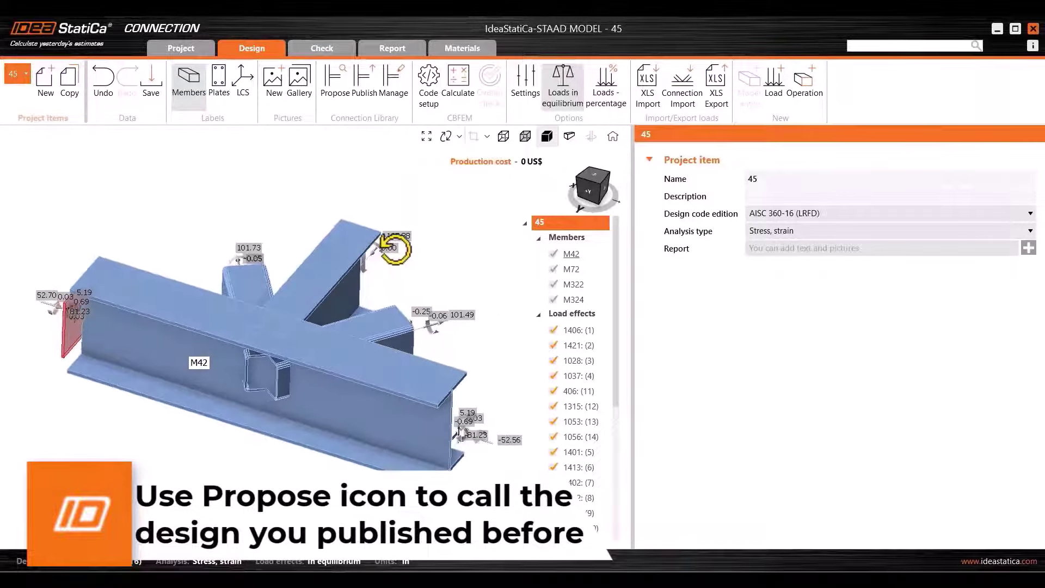
left_click(335, 93)
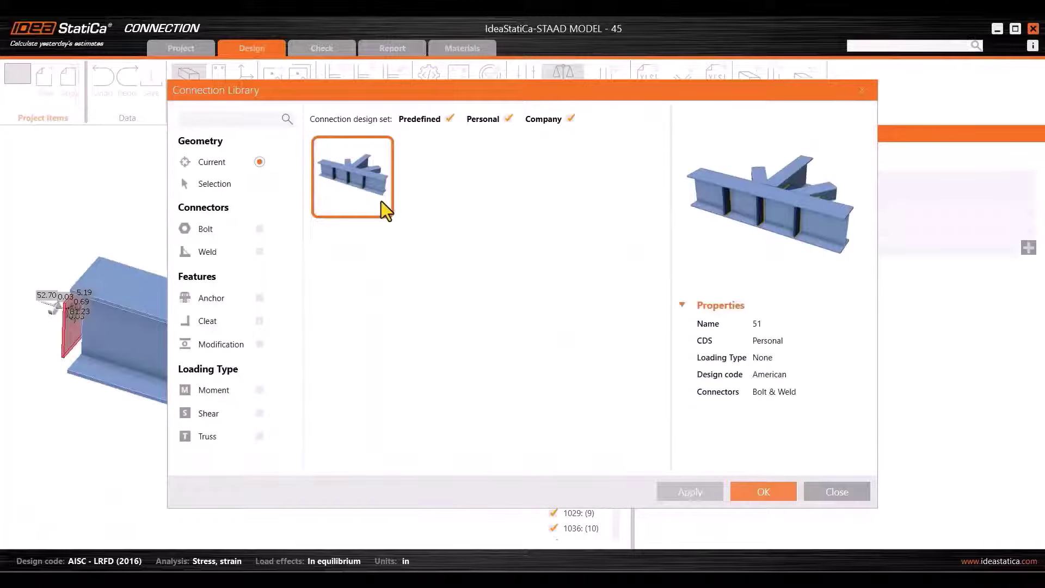
left_click(381, 201)
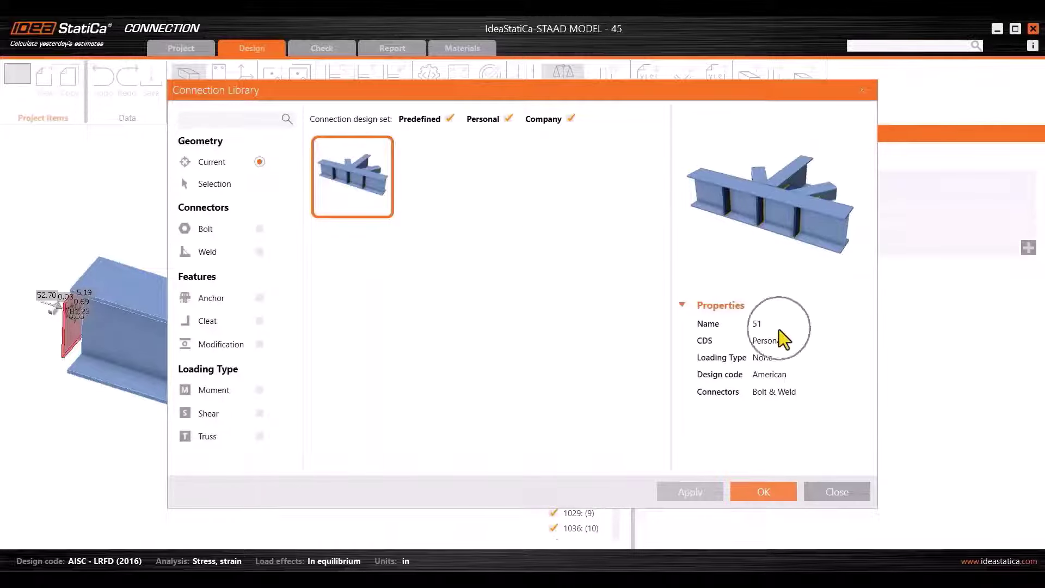
left_click(762, 492)
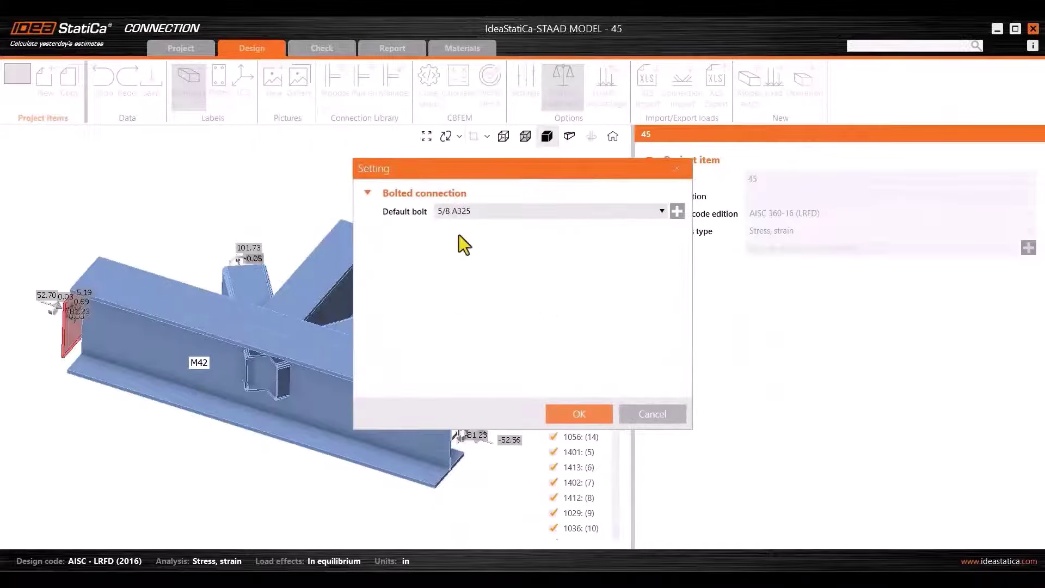
left_click(461, 217)
left_click(461, 231)
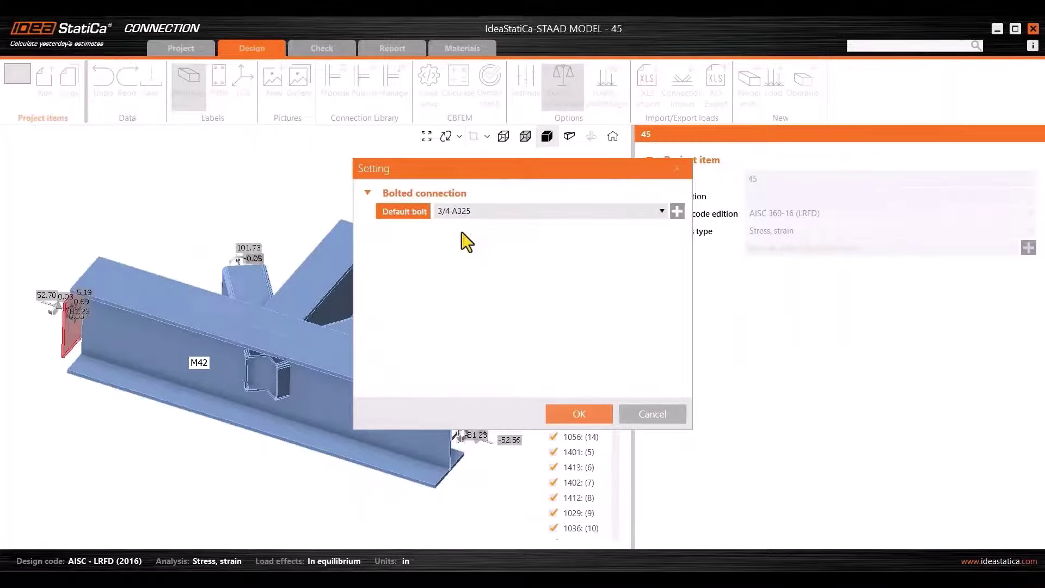
left_click(571, 415)
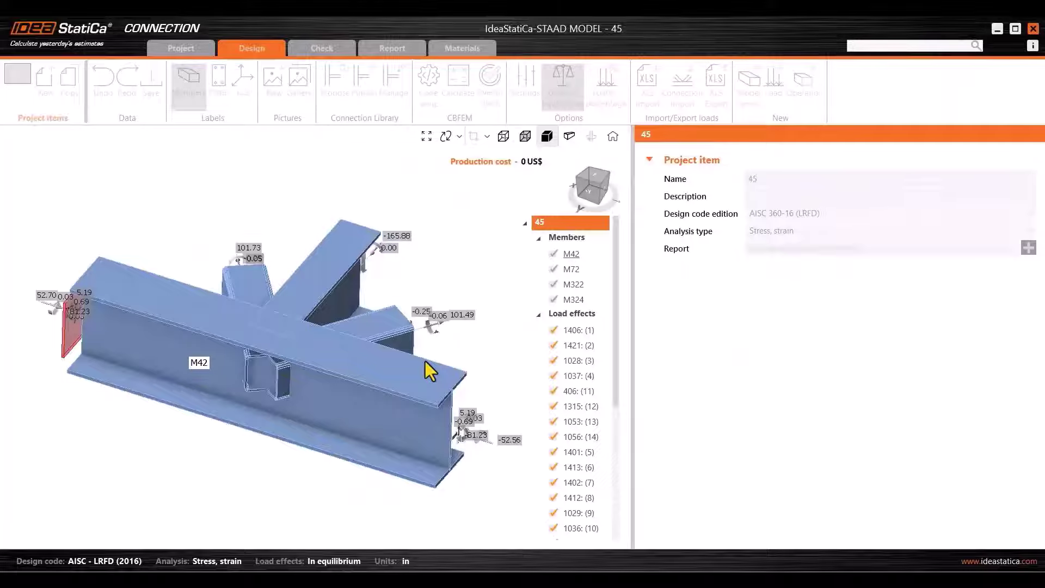
Step: Apply the forces of member M72 in the bolts and set its model type to N-Vz-My
right_click_drag(441, 419, 335, 330)
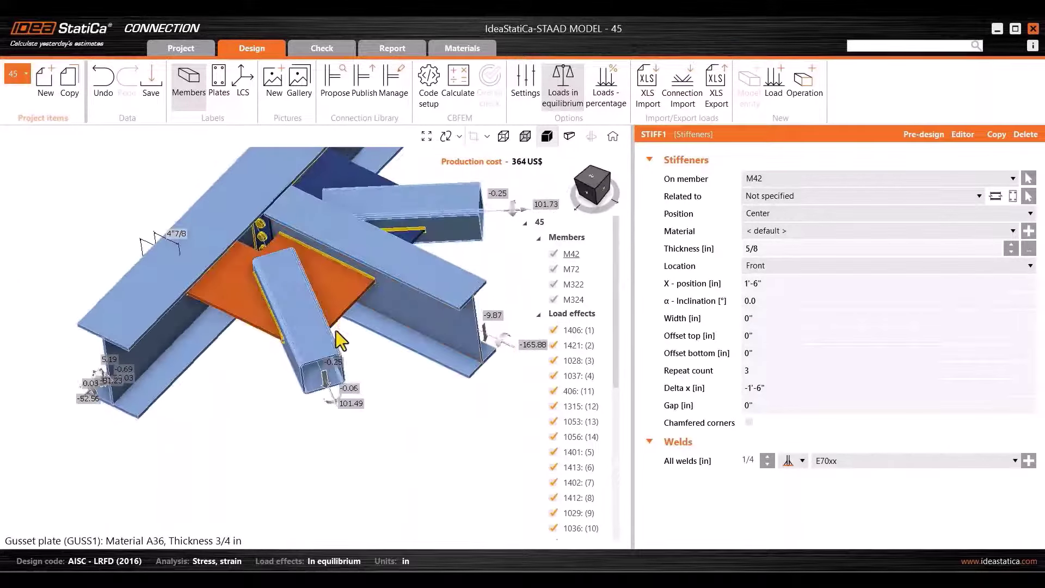
middle_click_drag(335, 331, 333, 429)
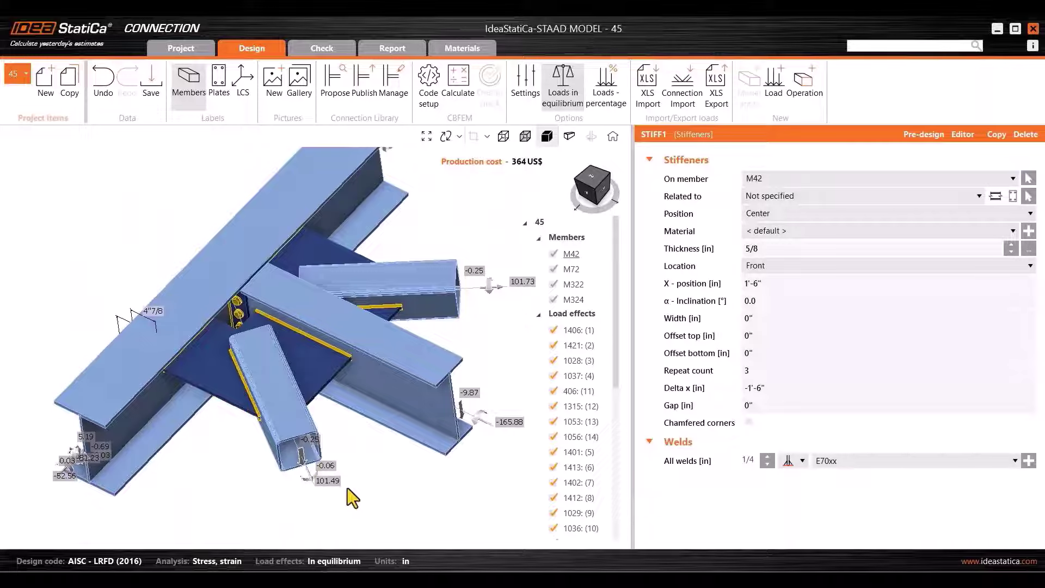
left_click(391, 395)
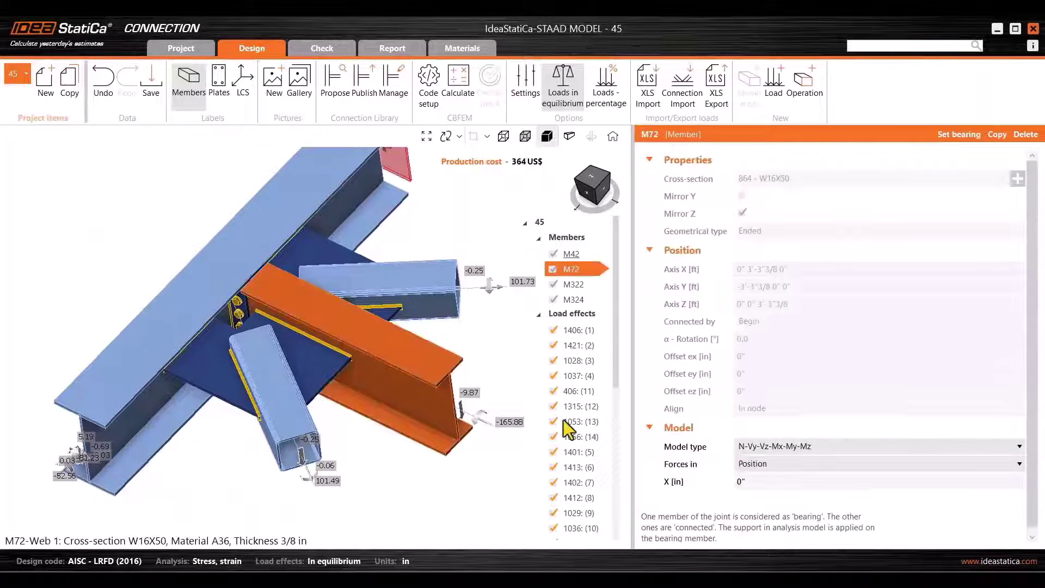
left_click(785, 466)
left_click(770, 476)
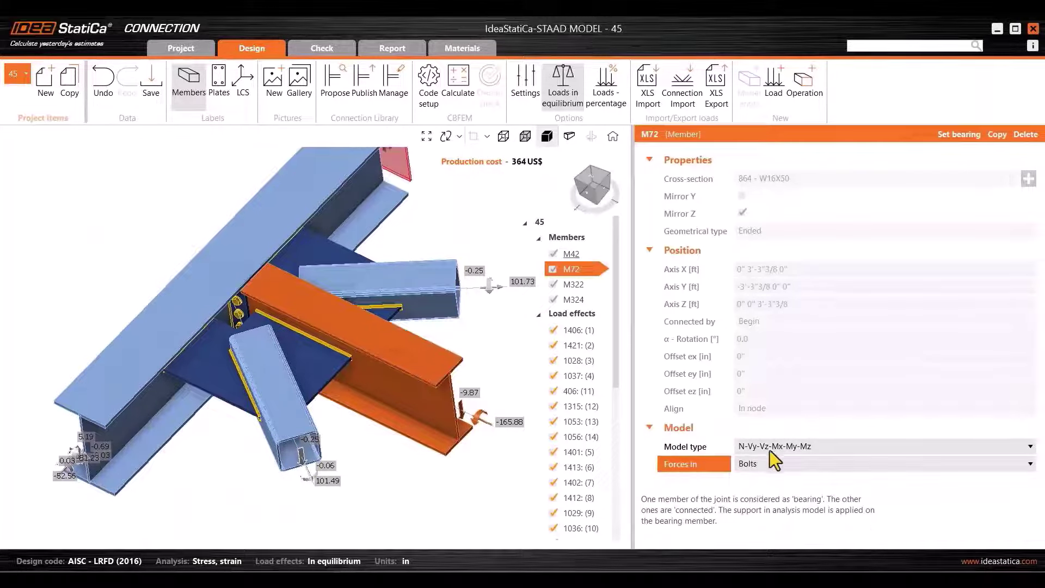
left_click(772, 448)
left_click(771, 481)
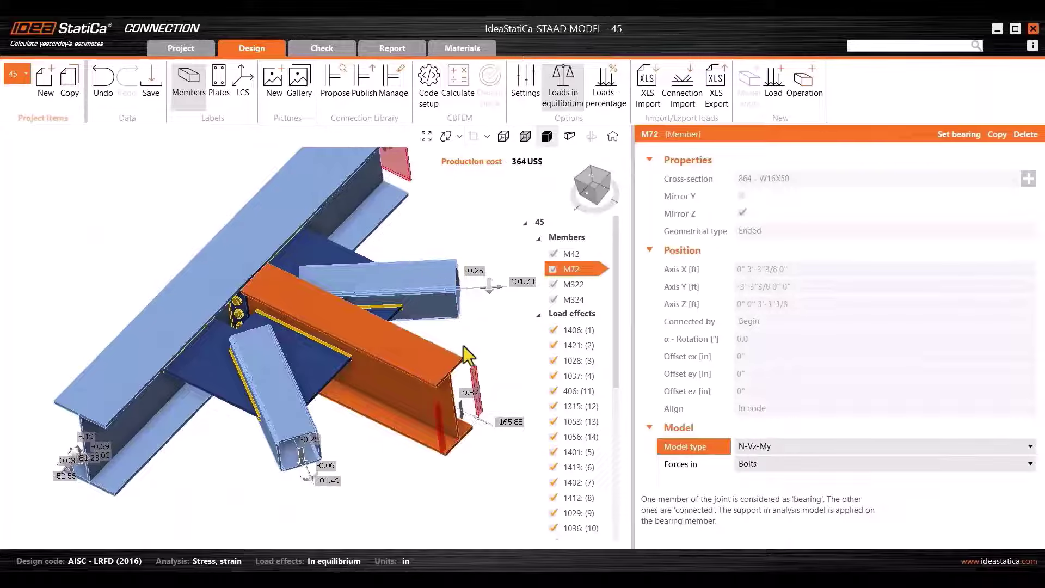
Step: Set the model type of braces M322 and M324 to N-Vy-Vz
left_click(440, 305)
left_click(801, 448)
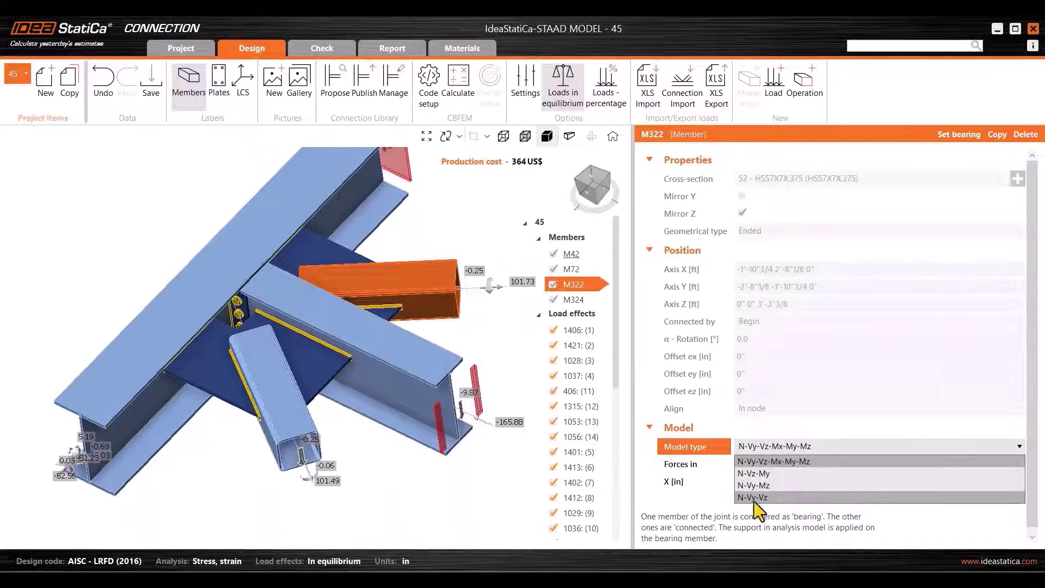
left_click(754, 497)
left_click(286, 442)
left_click(765, 447)
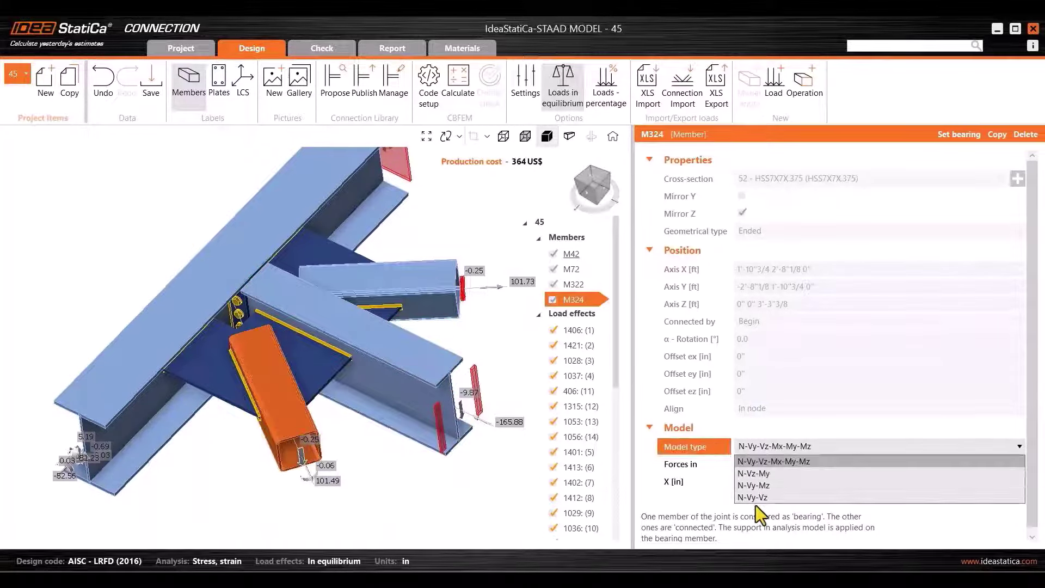
left_click(757, 497)
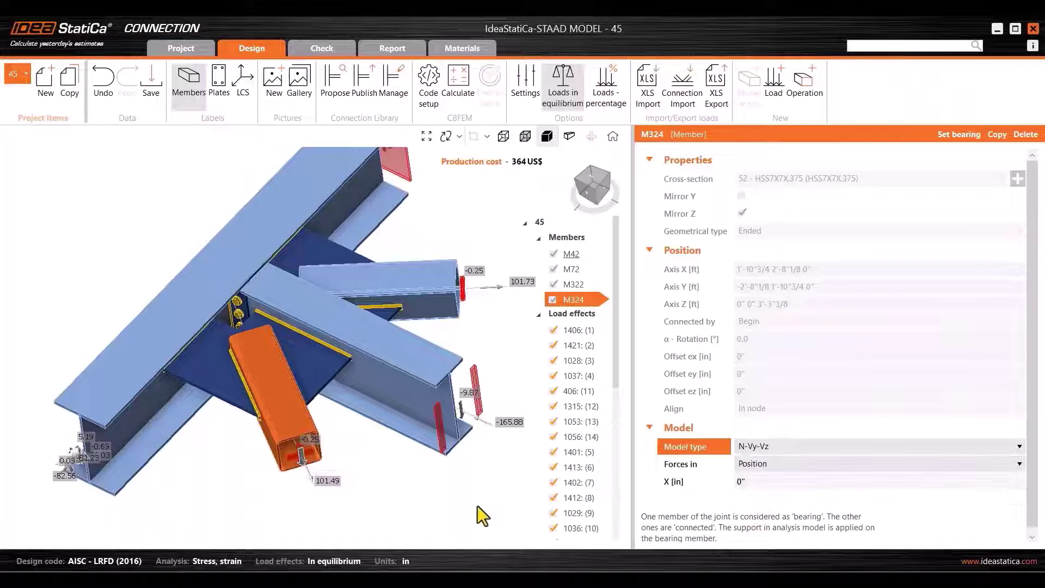
Step: Calculate connection 45, then save it and close the design to return to Checkbot
left_click(460, 87)
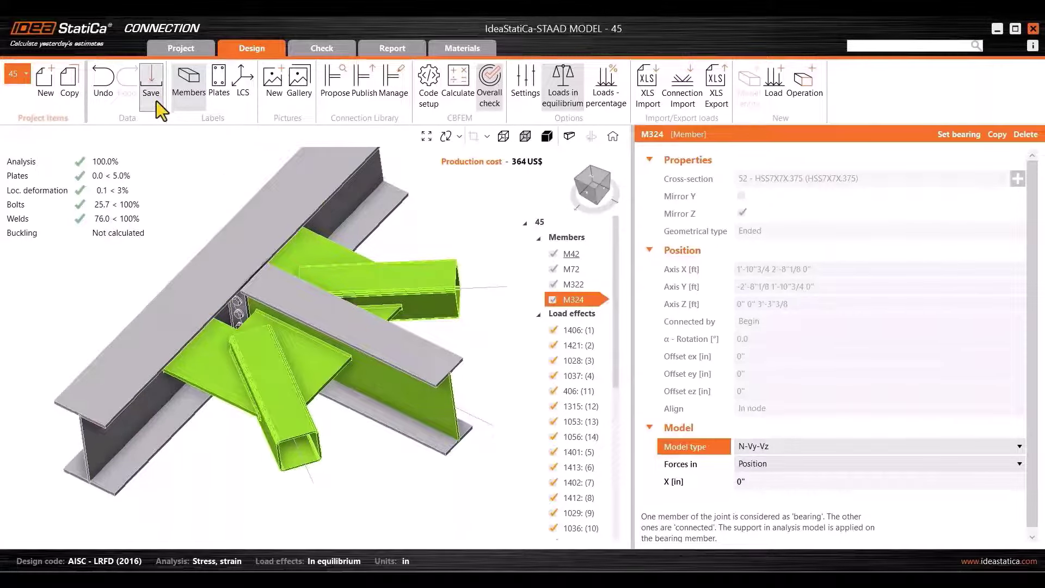
left_click(1034, 30)
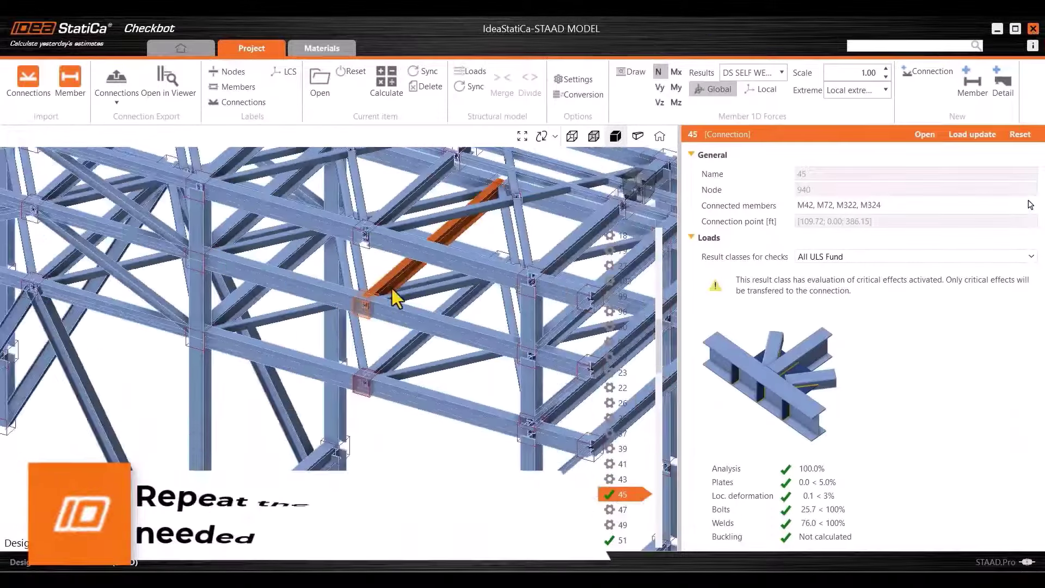
Step: Find connection 47 in the structural model and open it for design
scroll(139, 338, "down", 5)
right_click_drag(140, 338, 196, 328)
scroll(168, 291, "up", 5)
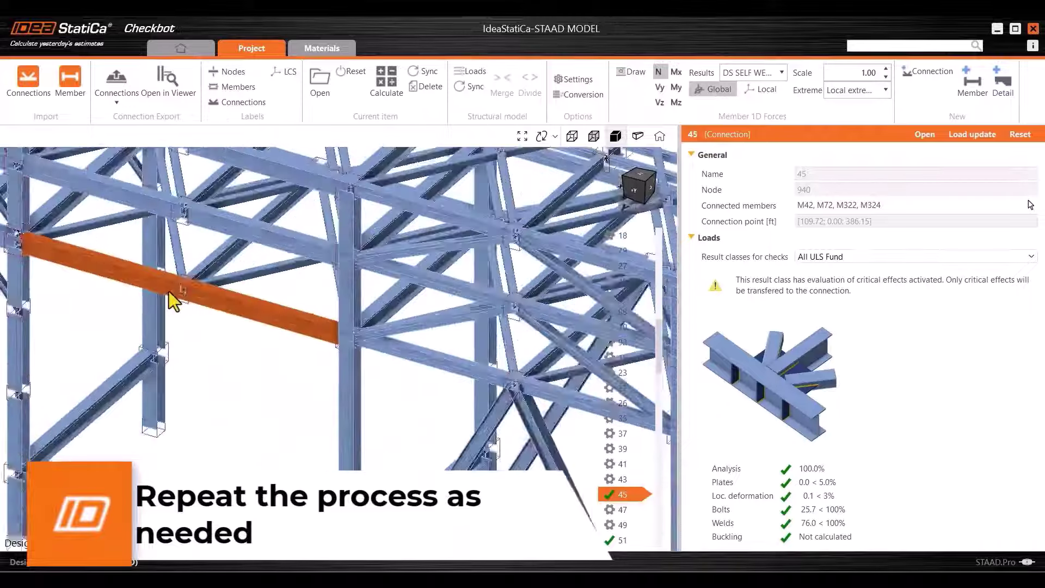
scroll(169, 291, "up", 3)
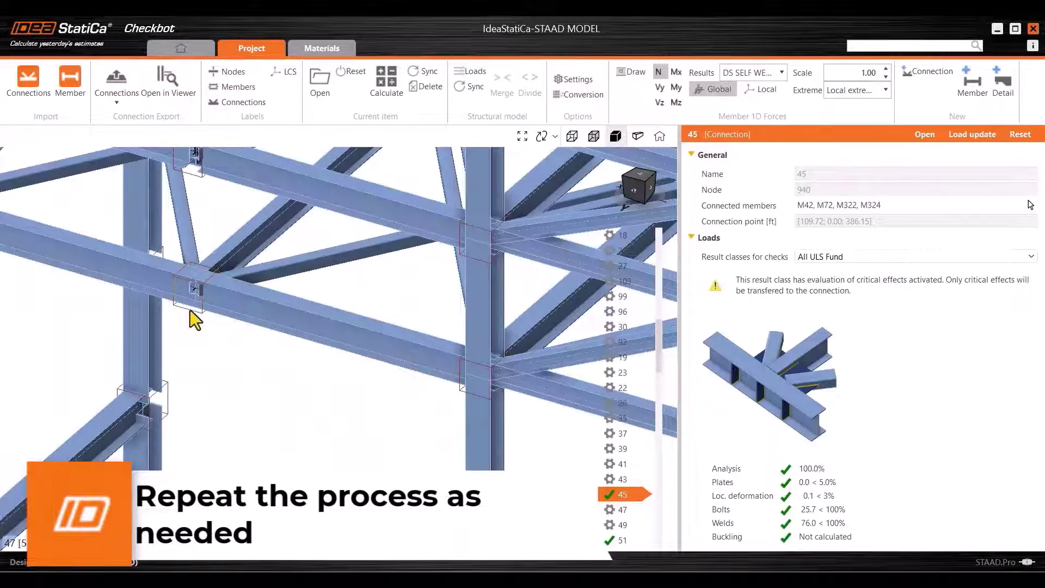
left_click(191, 311)
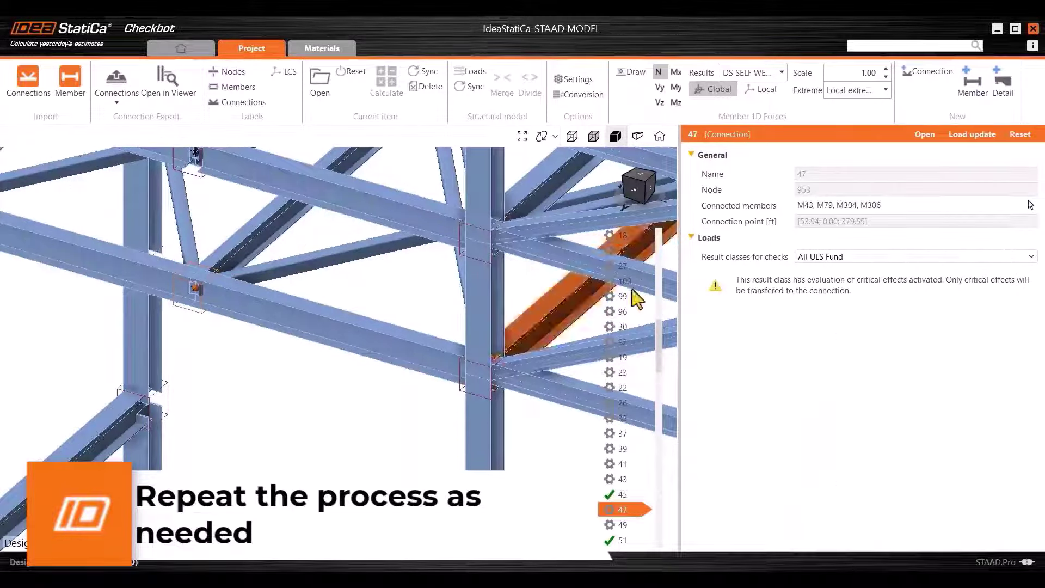
left_click(923, 134)
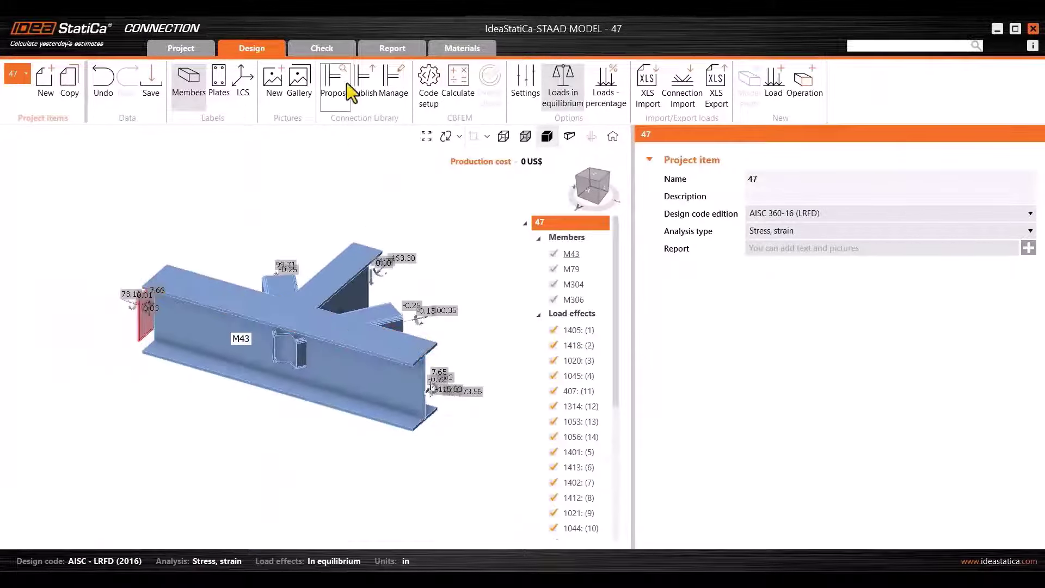
Step: Apply the published connection design 51 from the Connection Library to connection 47 with 3/4 A325 as default bolt
left_click(334, 100)
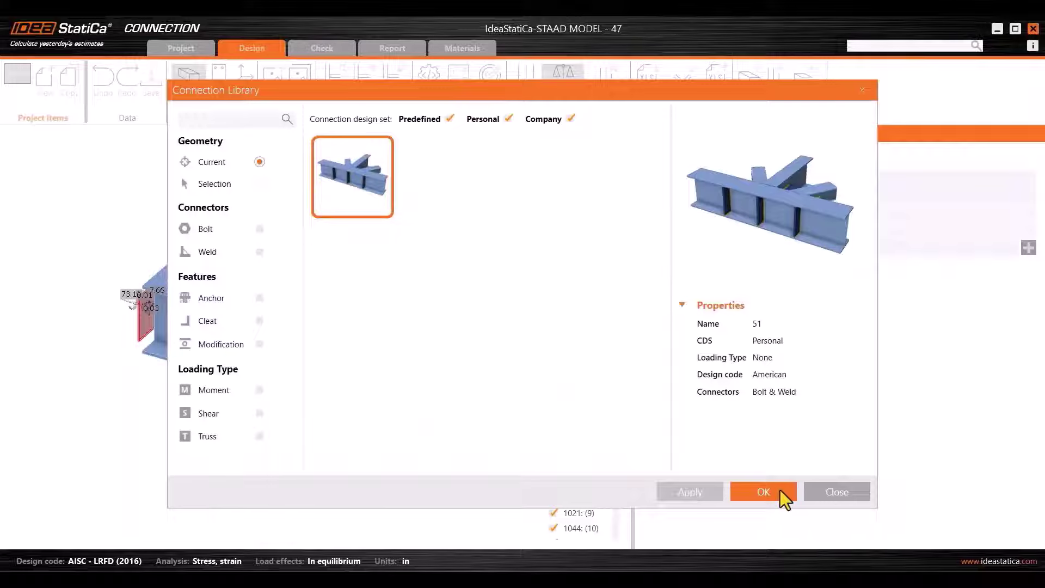
left_click(762, 492)
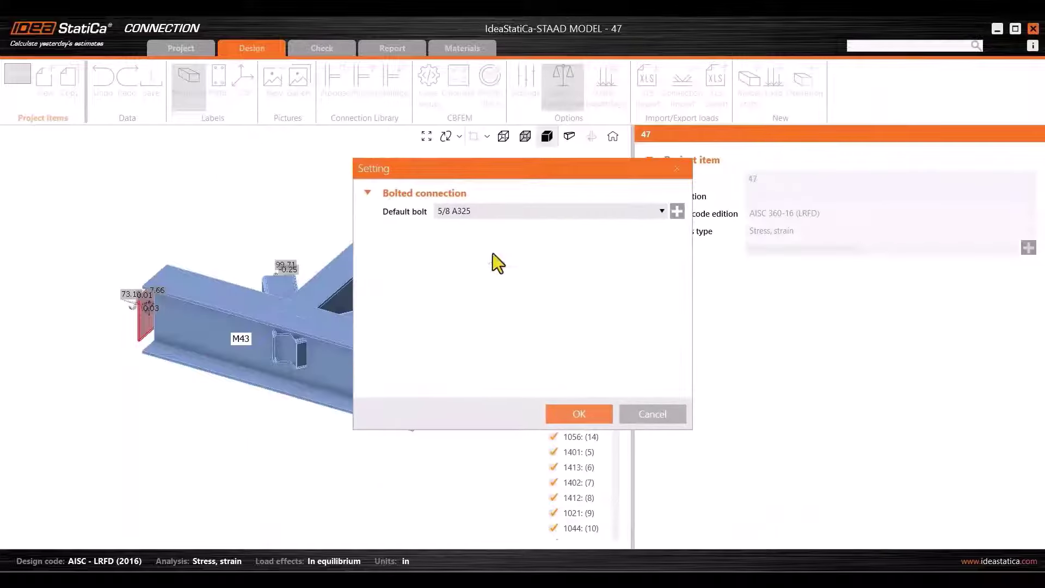
left_click(476, 210)
left_click(462, 229)
left_click(573, 412)
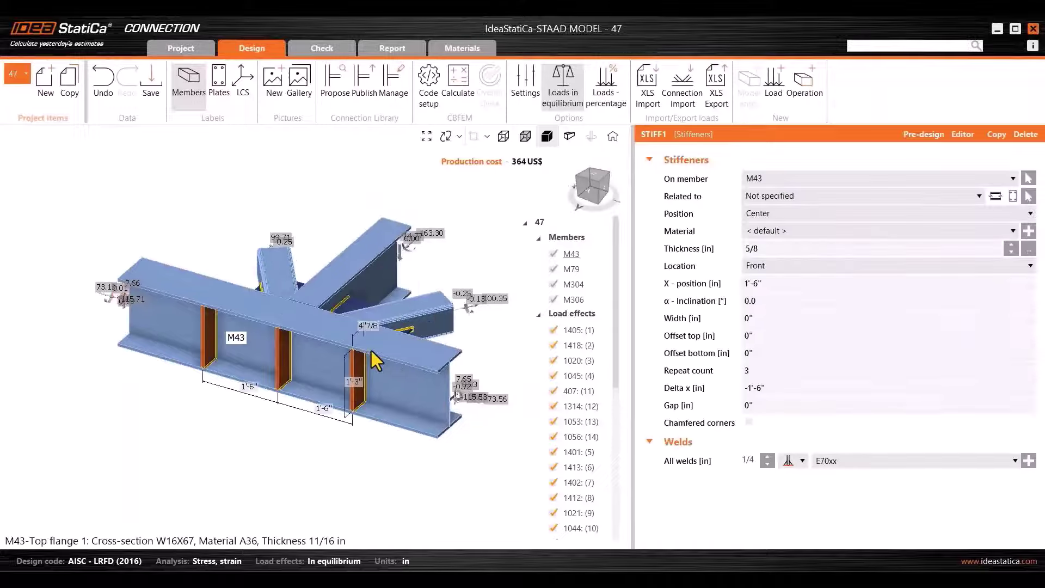
right_click_drag(428, 467, 345, 318)
Step: Open connection 49 from the structural model for design and collapse its list of load effects
scroll(346, 319, "down", 2)
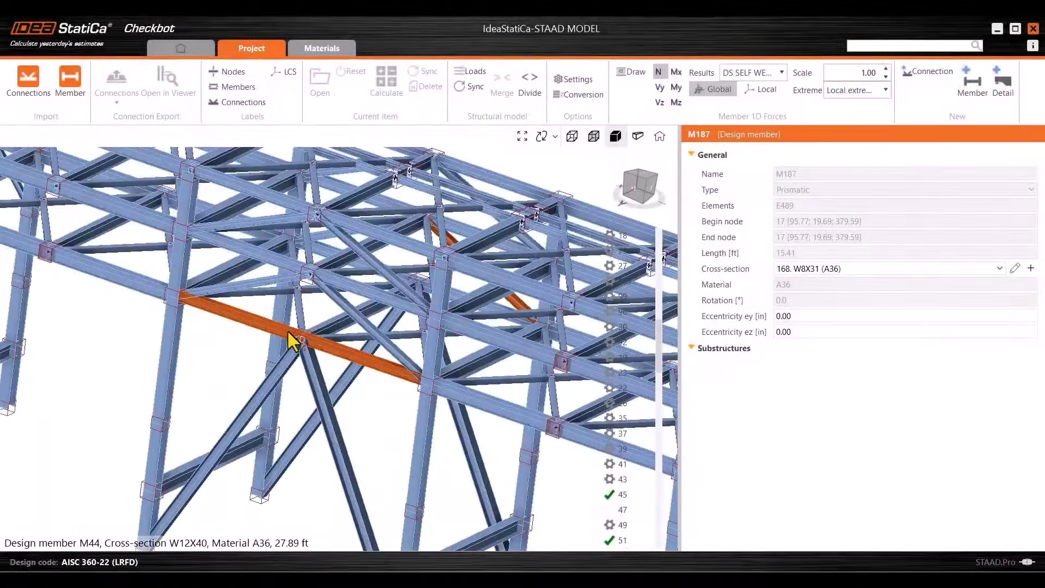
scroll(291, 340, "up", 5)
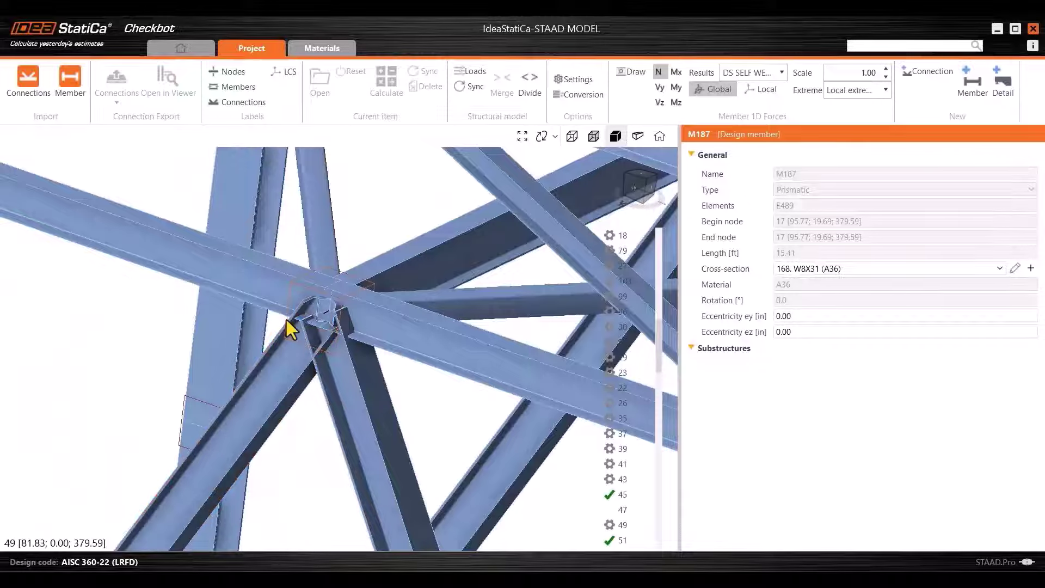
left_click(286, 319)
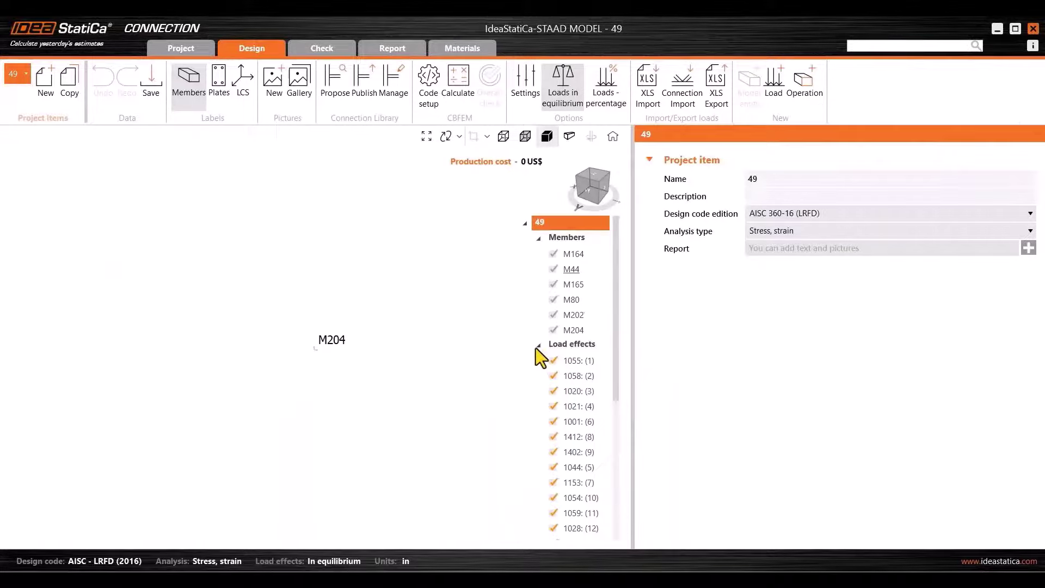
left_click(540, 350)
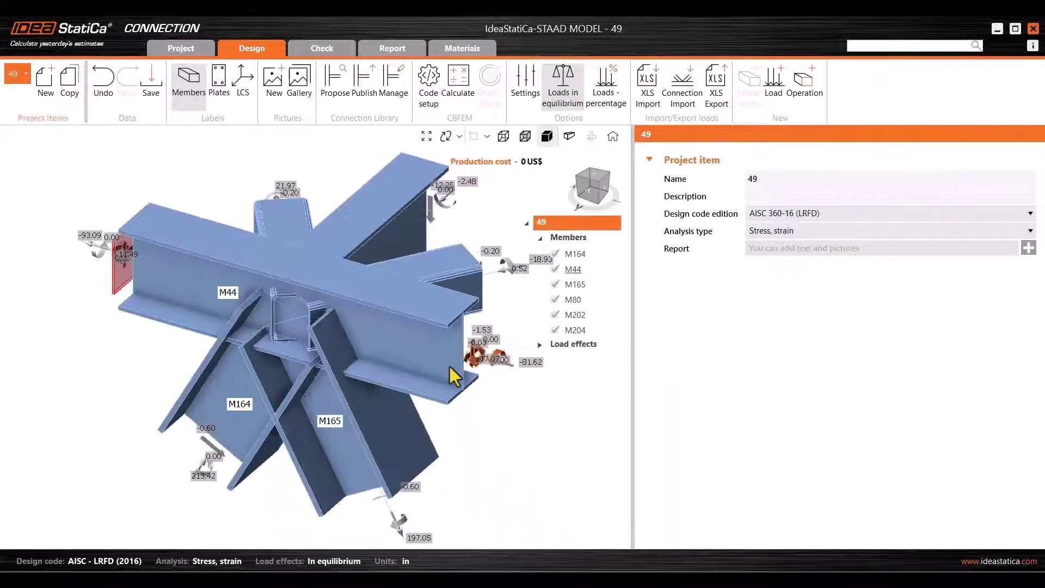
right_click_drag(385, 404, 369, 389)
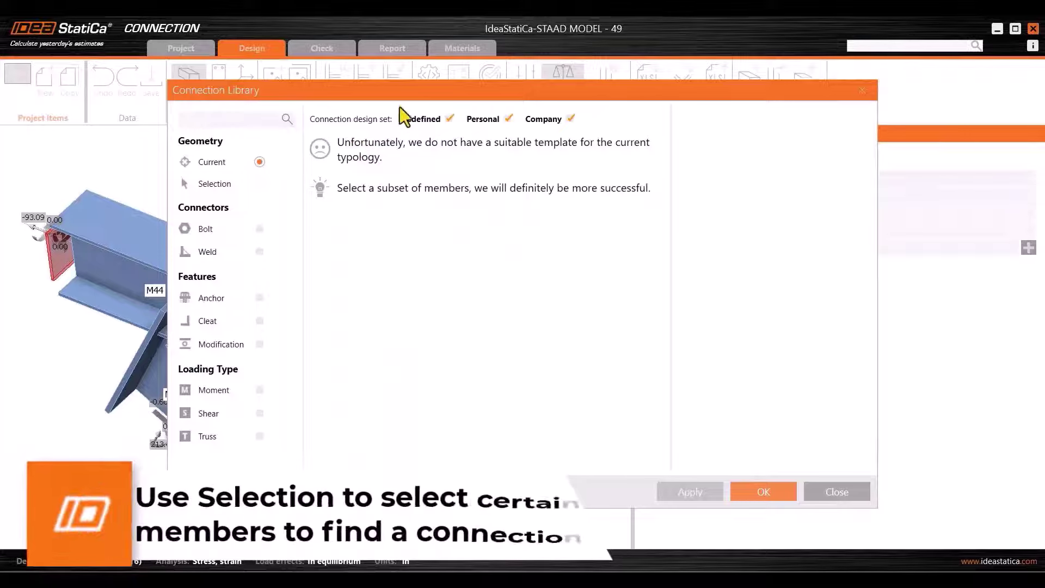
Step: Search the Connection Library by selection, using only members M44, M204, M80 and M202 of connection 49
left_click_drag(404, 96, 492, 93)
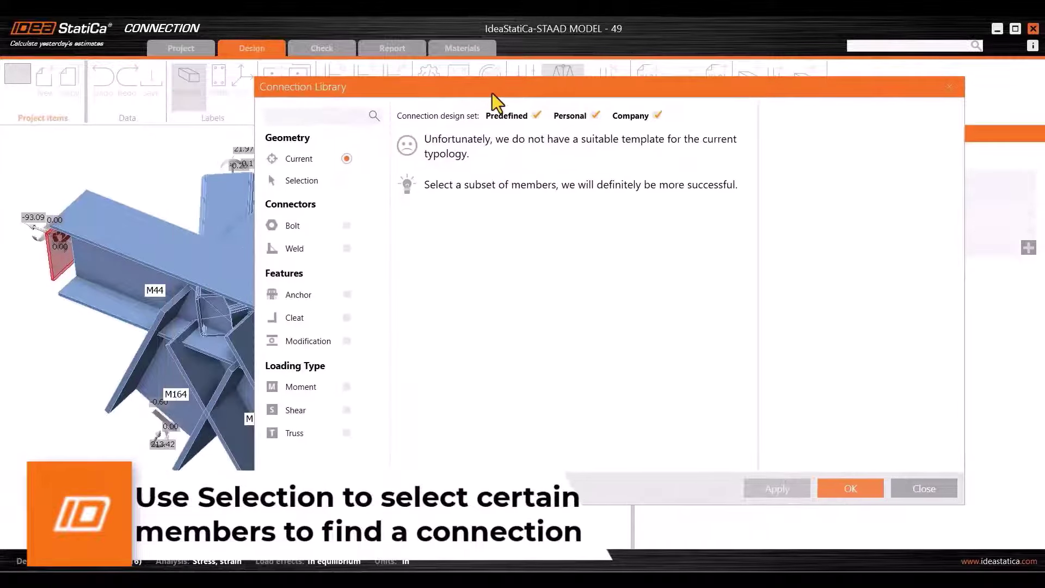
left_click(347, 182)
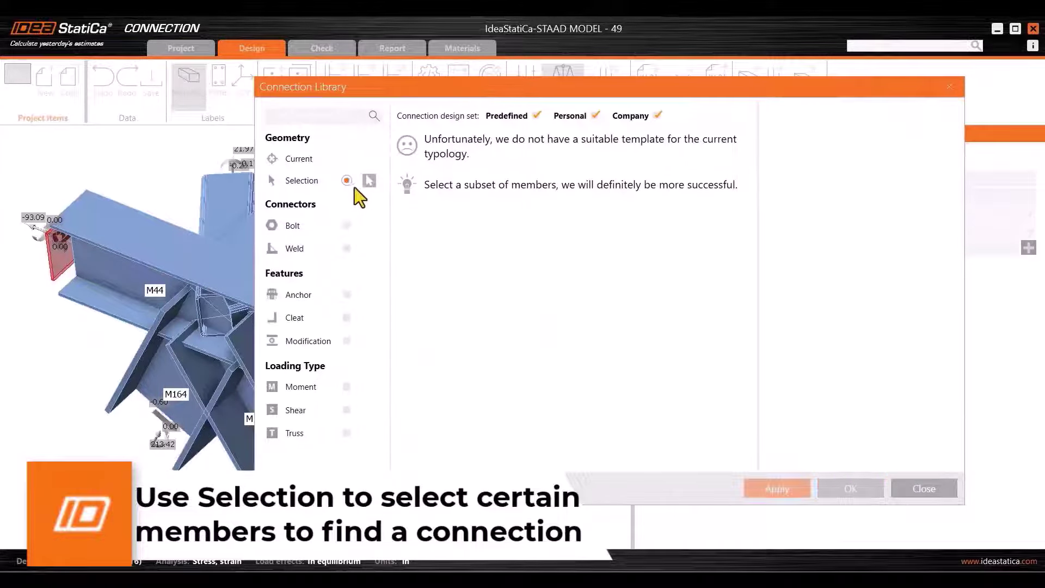
left_click_drag(503, 92, 678, 87)
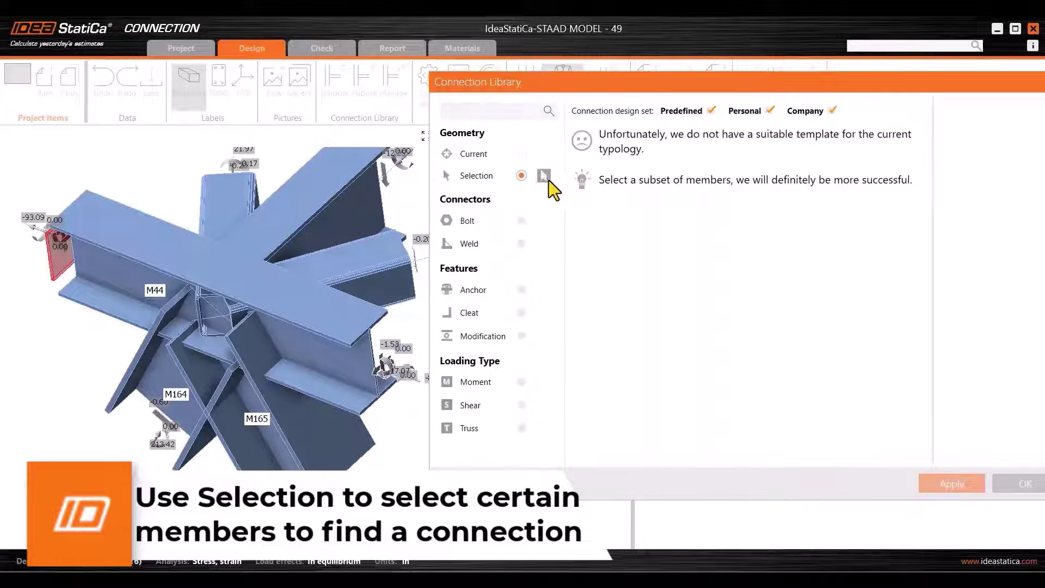
left_click(544, 175)
left_click(344, 271)
left_click(218, 256)
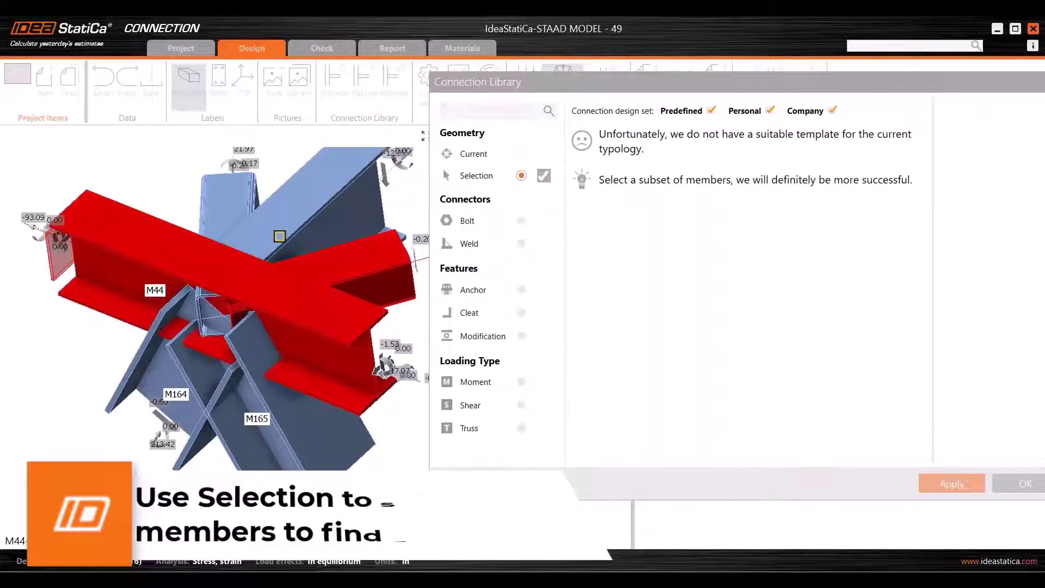
left_click(316, 195)
left_click(225, 203)
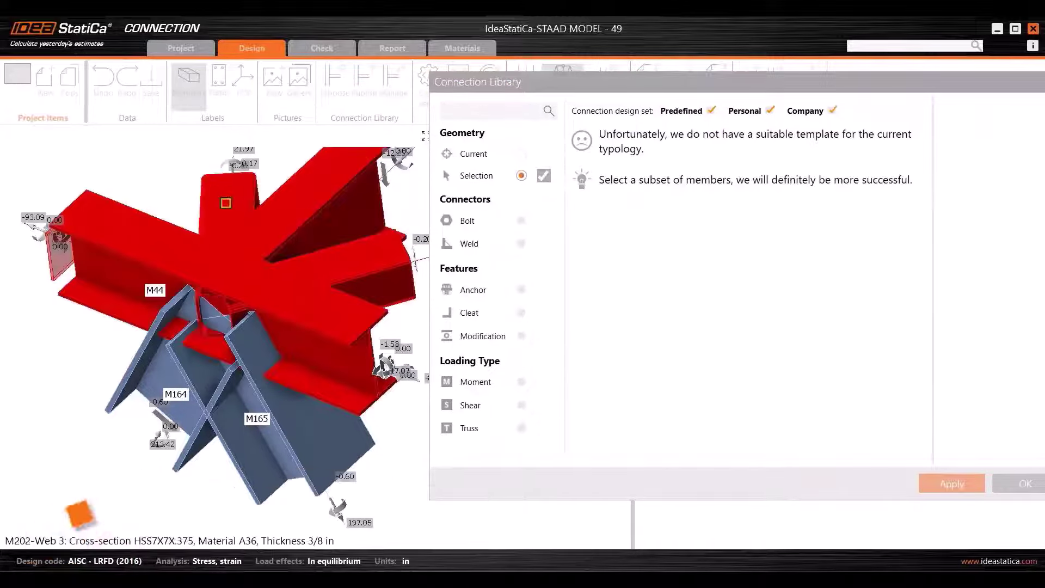
left_click(543, 176)
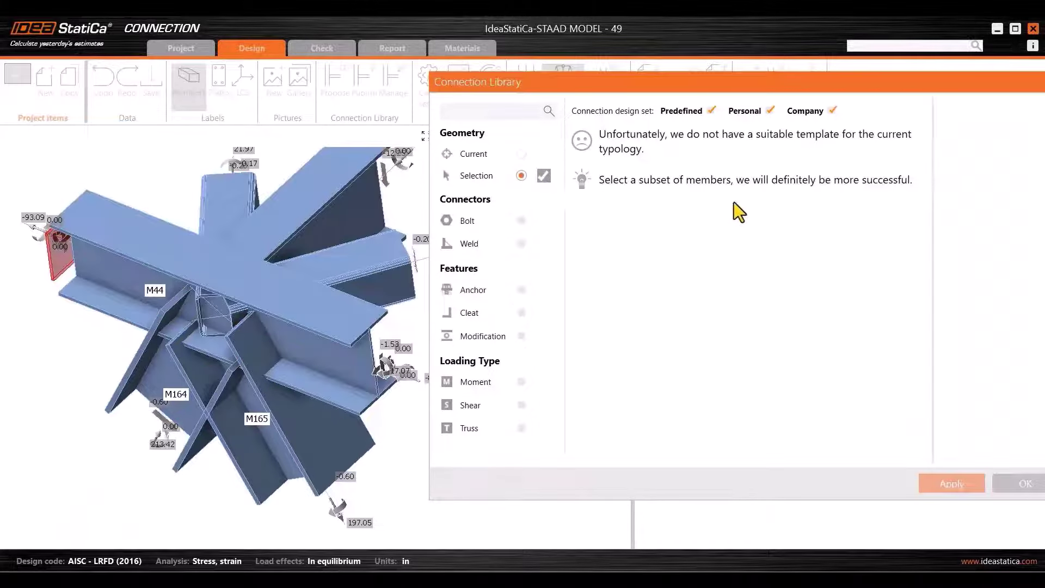
Step: Apply library design 51 to the selected members with 3/4 A325 as default bolt, then close the Connection Library
left_click_drag(732, 86, 574, 97)
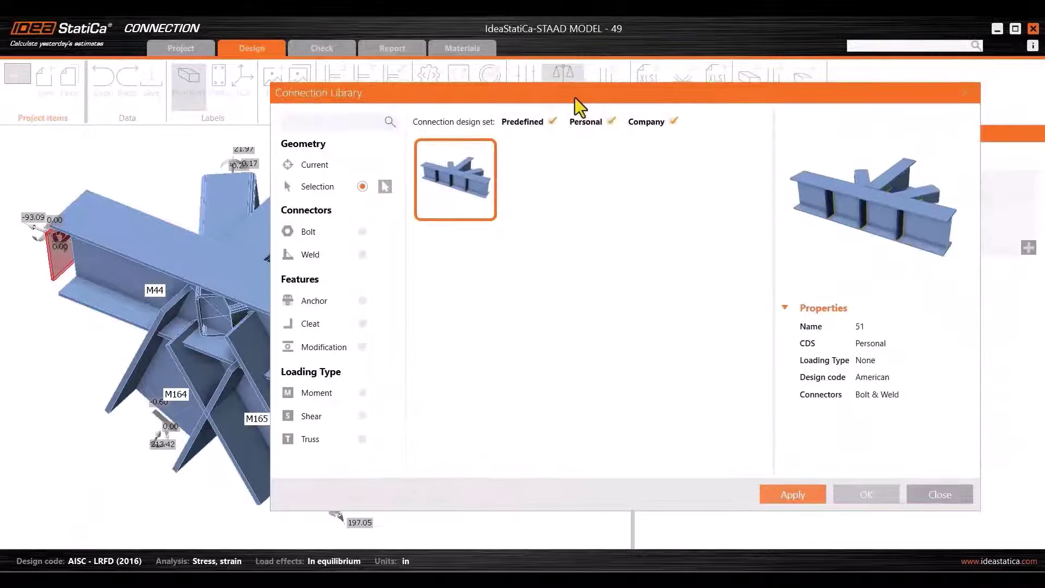
left_click(802, 496)
left_click(539, 210)
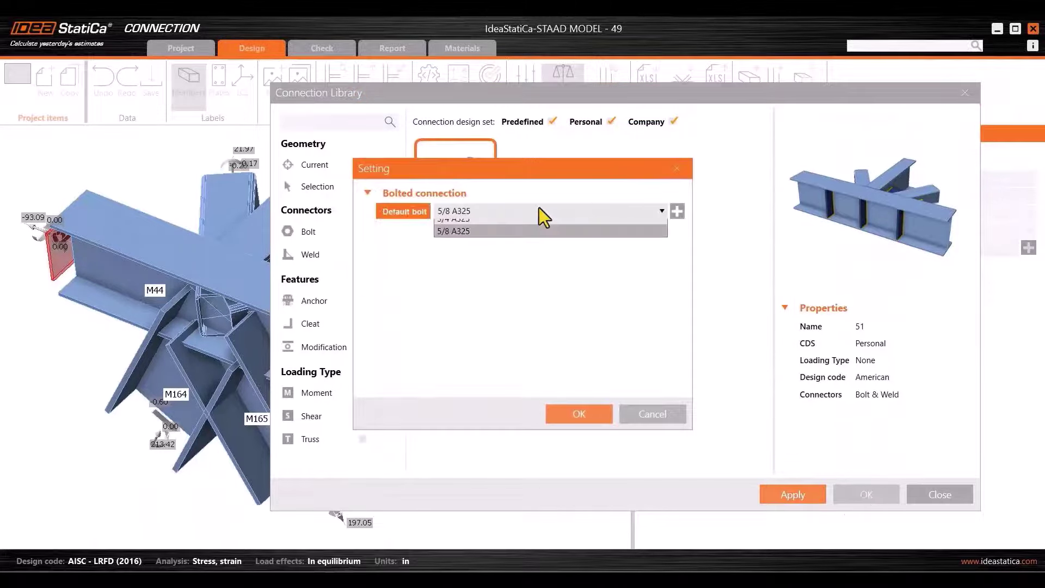
left_click(471, 238)
left_click(579, 413)
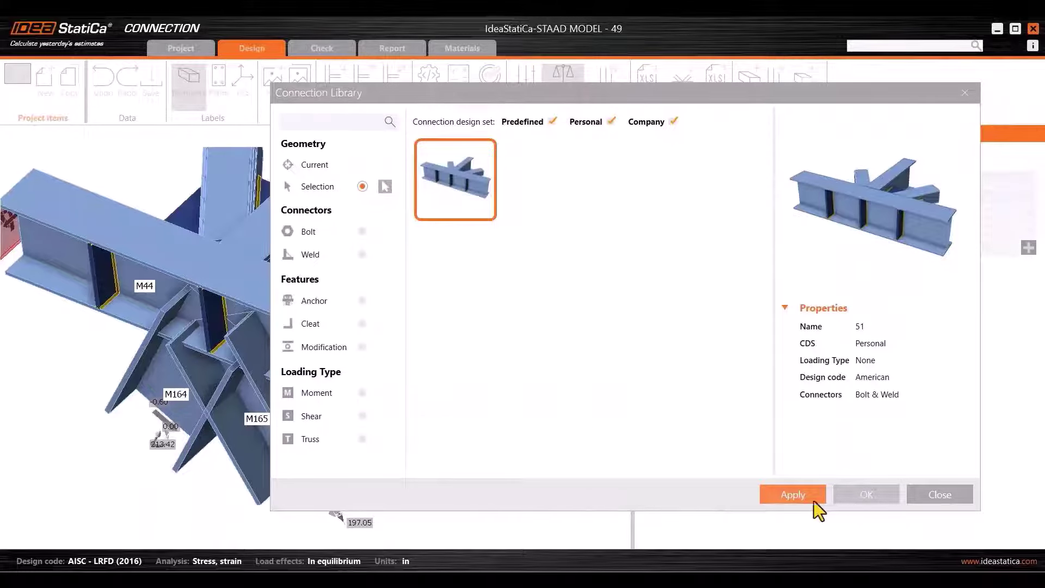
left_click(966, 92)
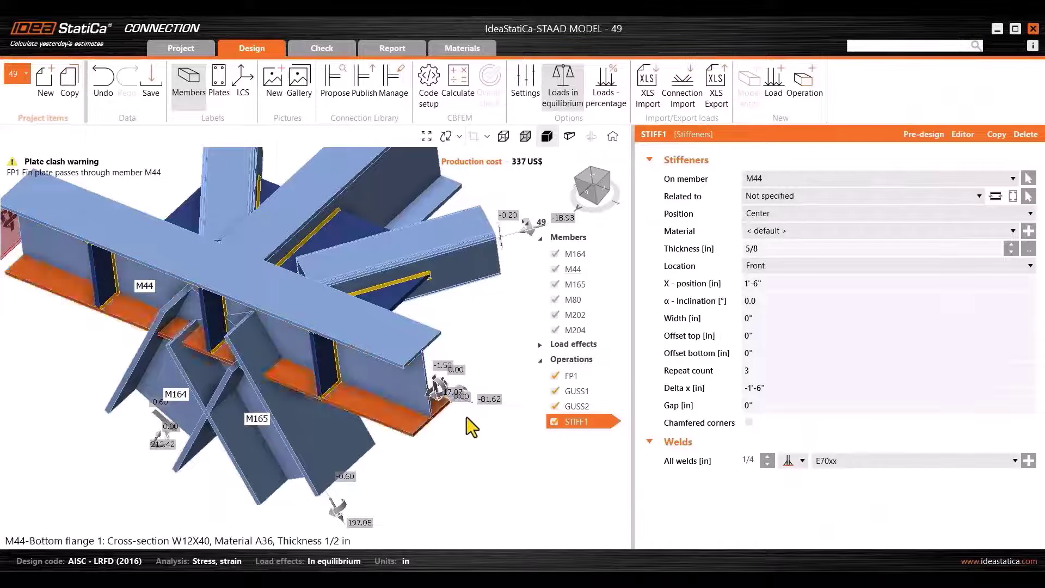
Step: Search the Connection Library for a template covering only beam M44 and diagonals M164 and M165, then close the library
right_click_drag(467, 425, 435, 437)
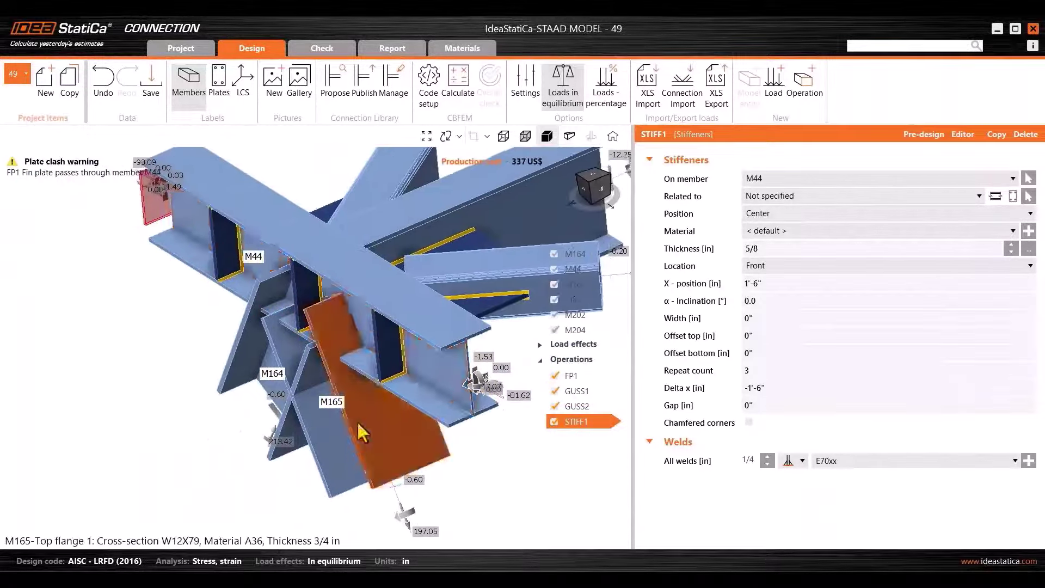
right_click_drag(362, 433, 248, 375)
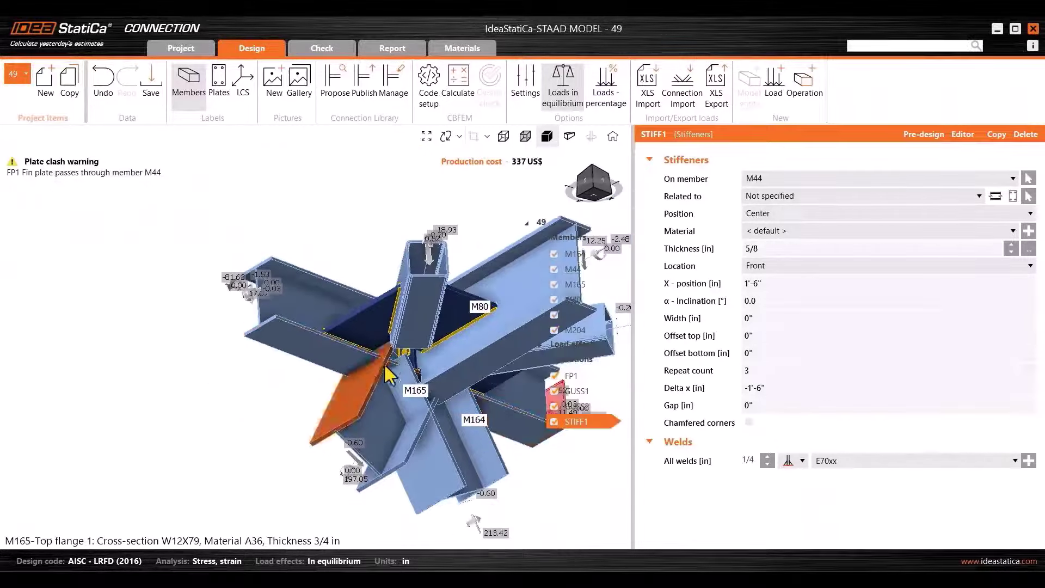
right_click_drag(387, 375, 358, 403)
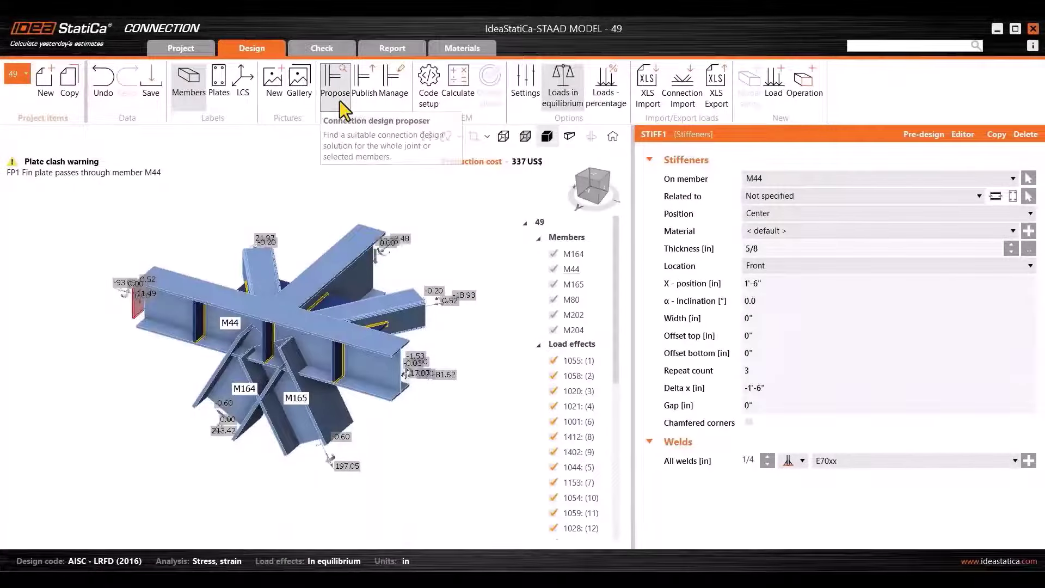
left_click(339, 100)
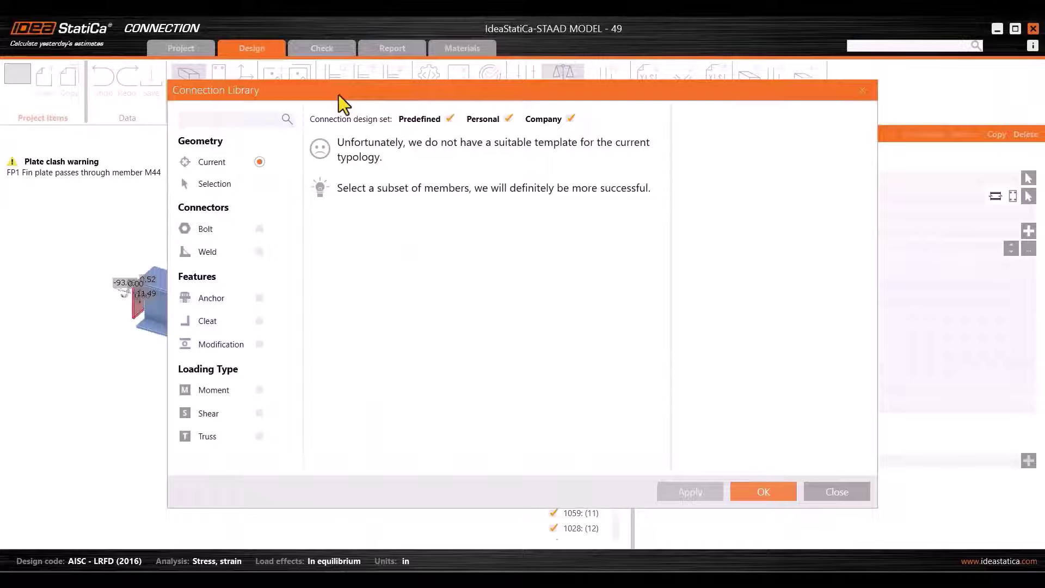
left_click_drag(338, 95, 606, 98)
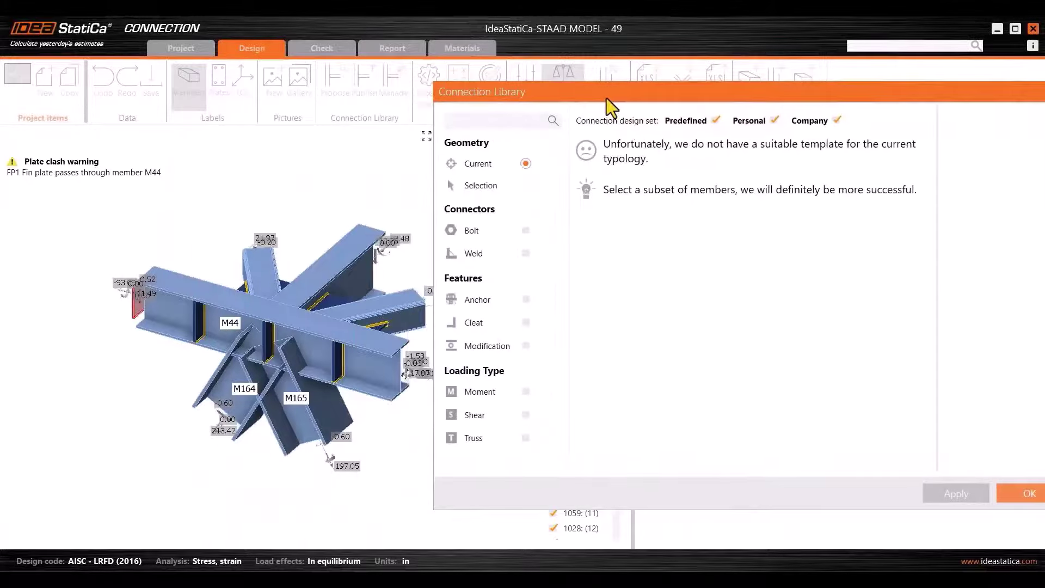
left_click(537, 182)
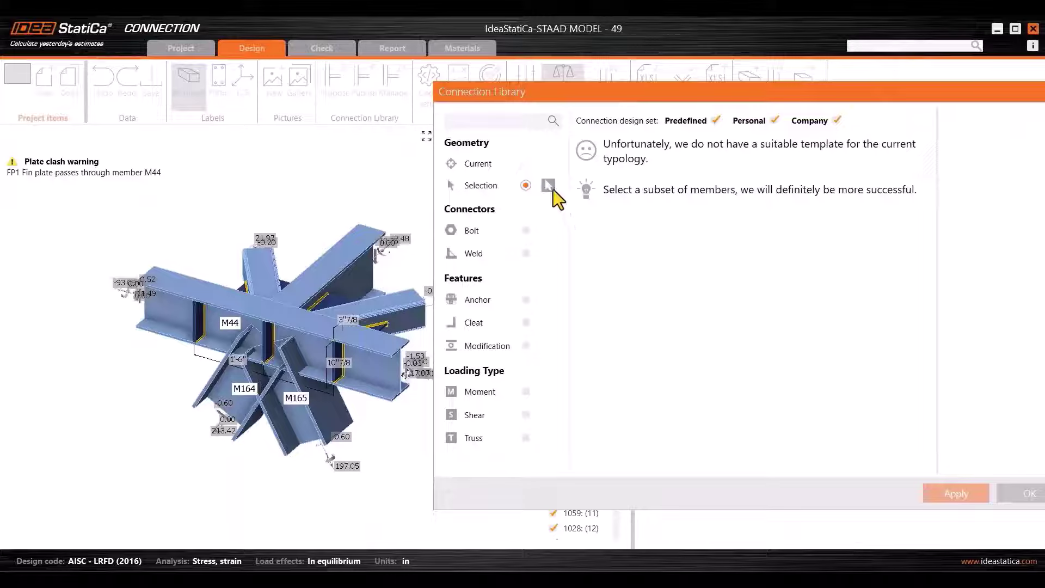
left_click(553, 190)
left_click(376, 375)
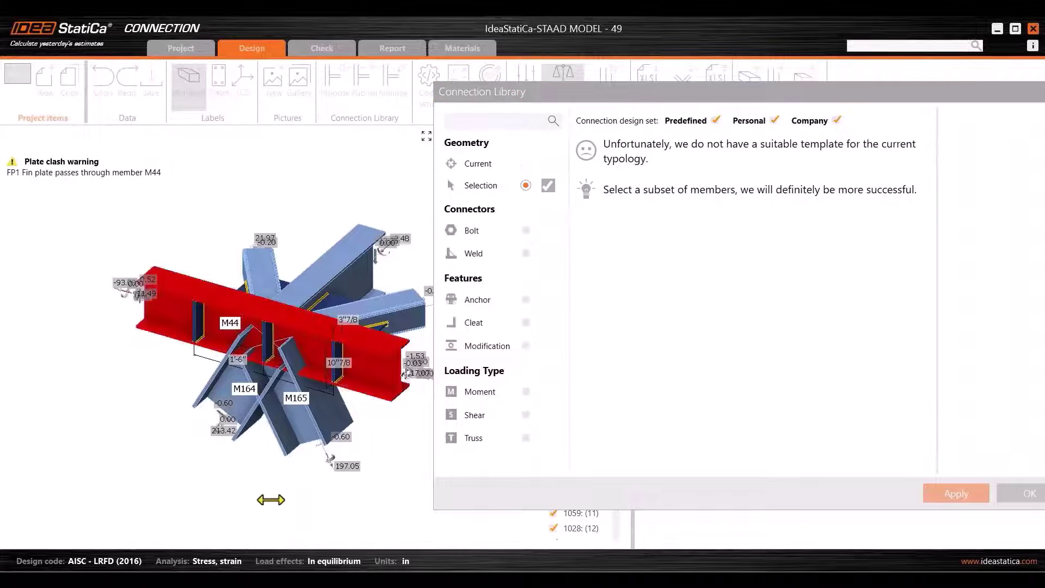
left_click(269, 426)
left_click(260, 419)
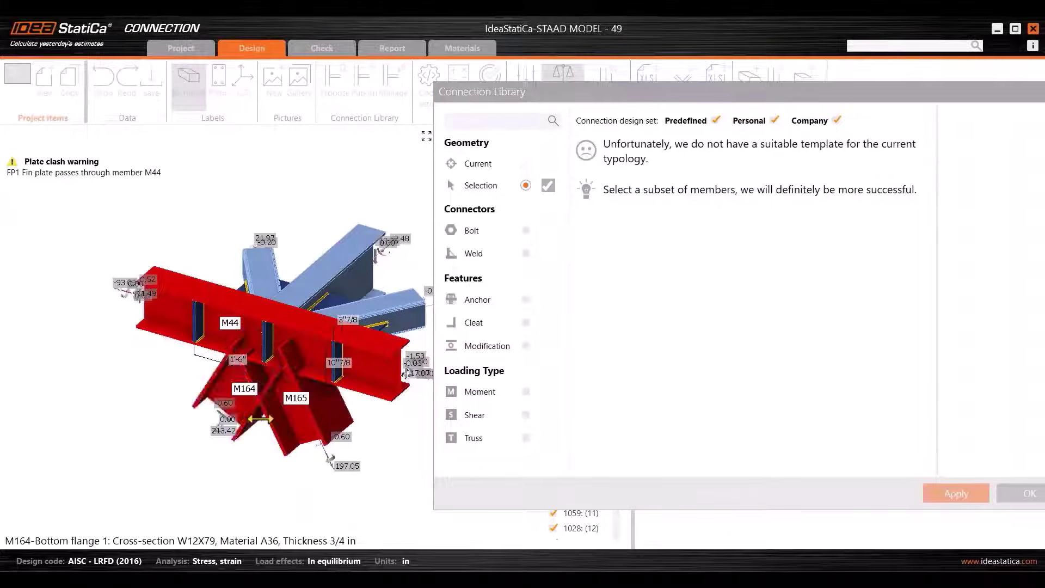
left_click(548, 188)
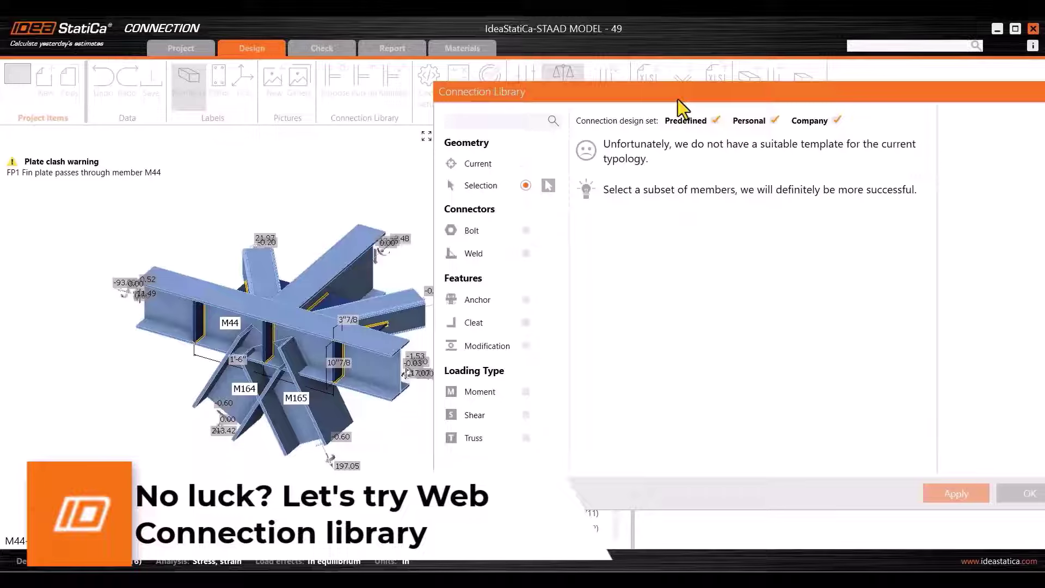
left_click_drag(678, 99, 551, 112)
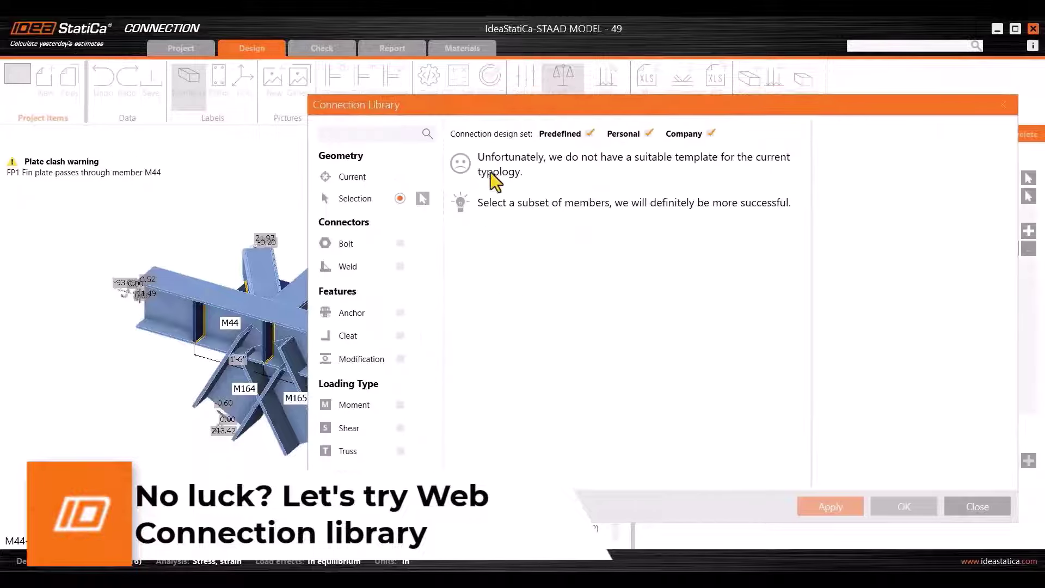
left_click(1003, 104)
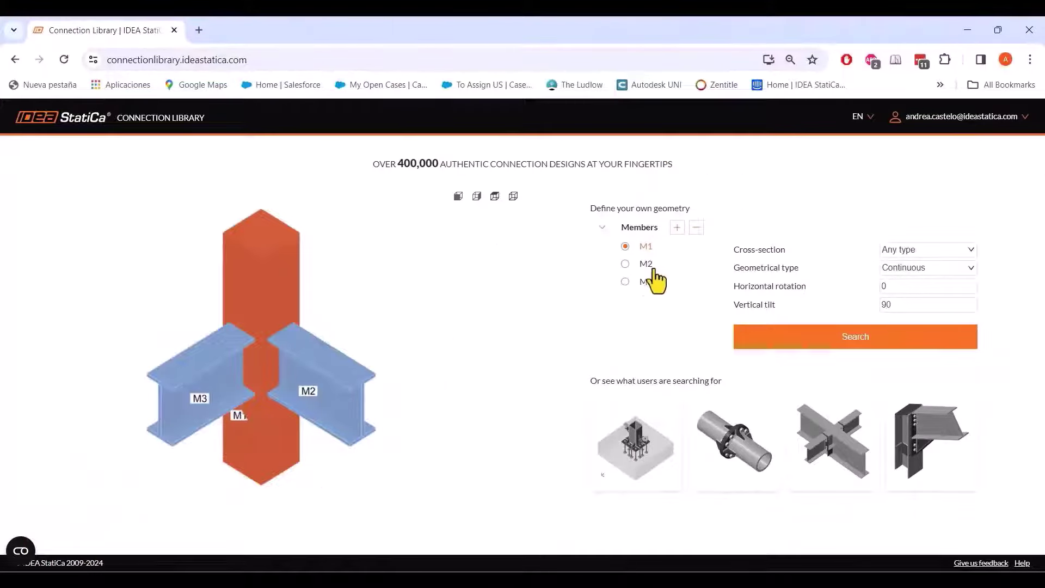
Step: In the Connection Library website opened in the browser, remove members M3 and M2 and set M1's vertical tilt to 0
left_click(647, 282)
left_click(696, 228)
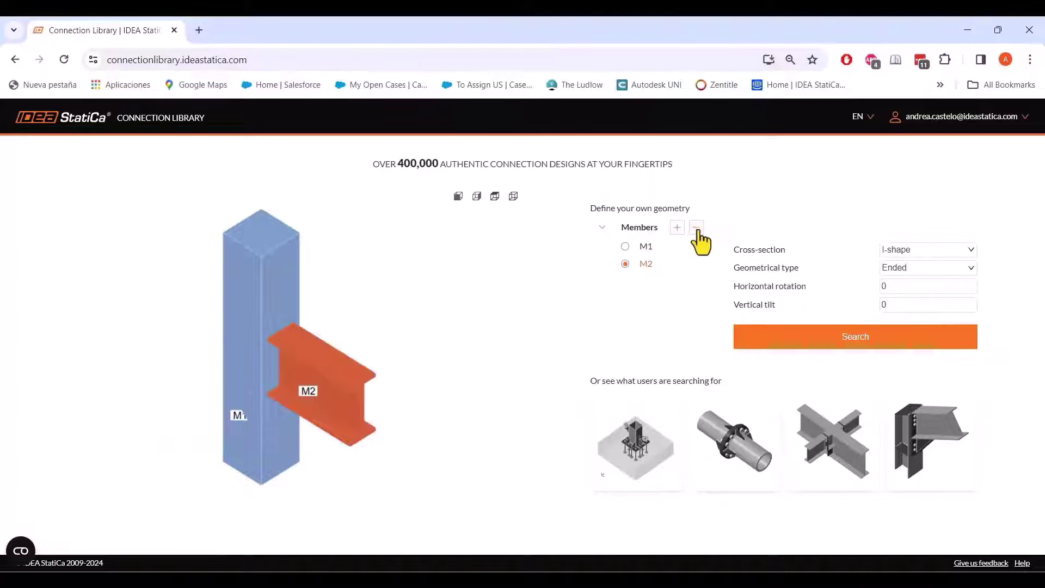
left_click(697, 229)
left_click_drag(923, 308, 846, 307)
type("0")
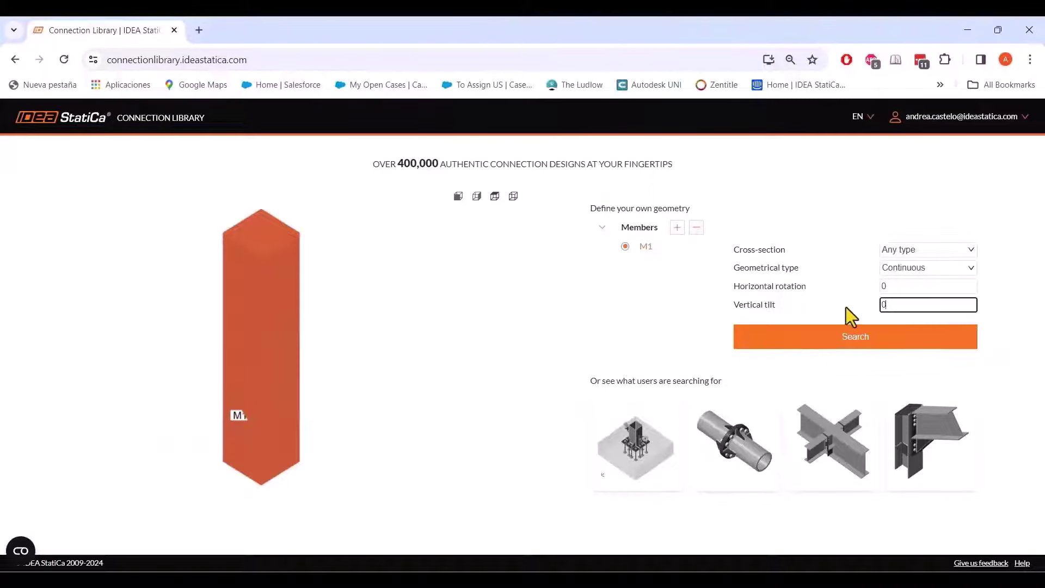
Step: Set M1's cross-section to I-shape and add ended member M2 with a vertical tilt of -45
left_click(631, 313)
left_click(926, 249)
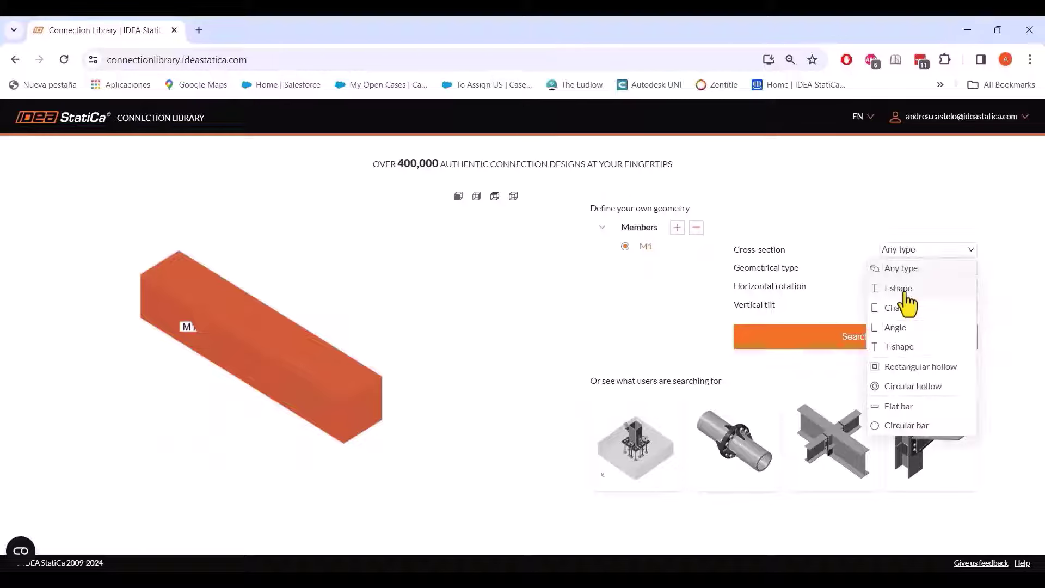
left_click(899, 287)
left_click(676, 228)
left_click_drag(920, 308, 846, 306)
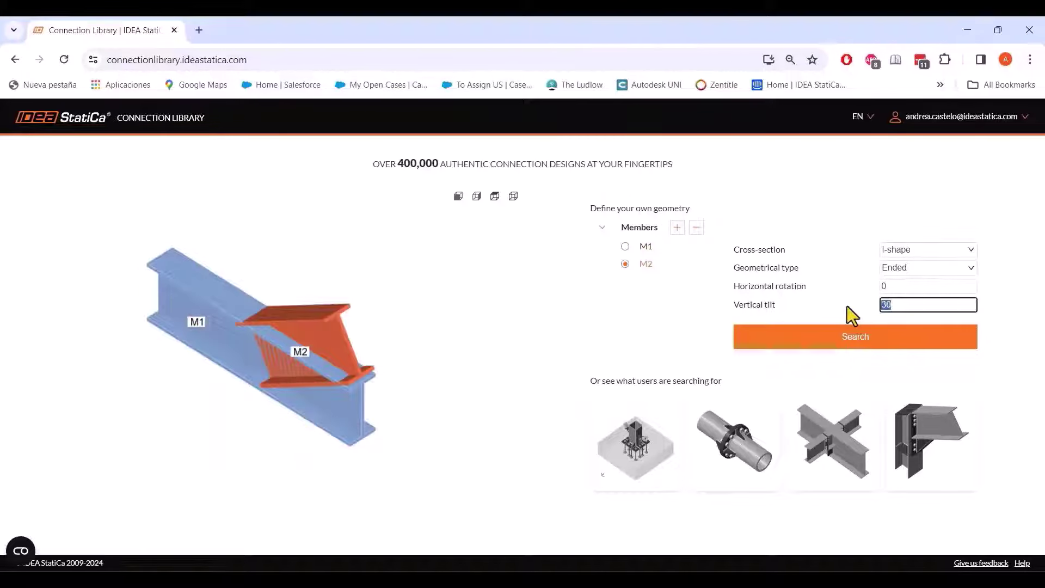
type("-45")
left_click(904, 287)
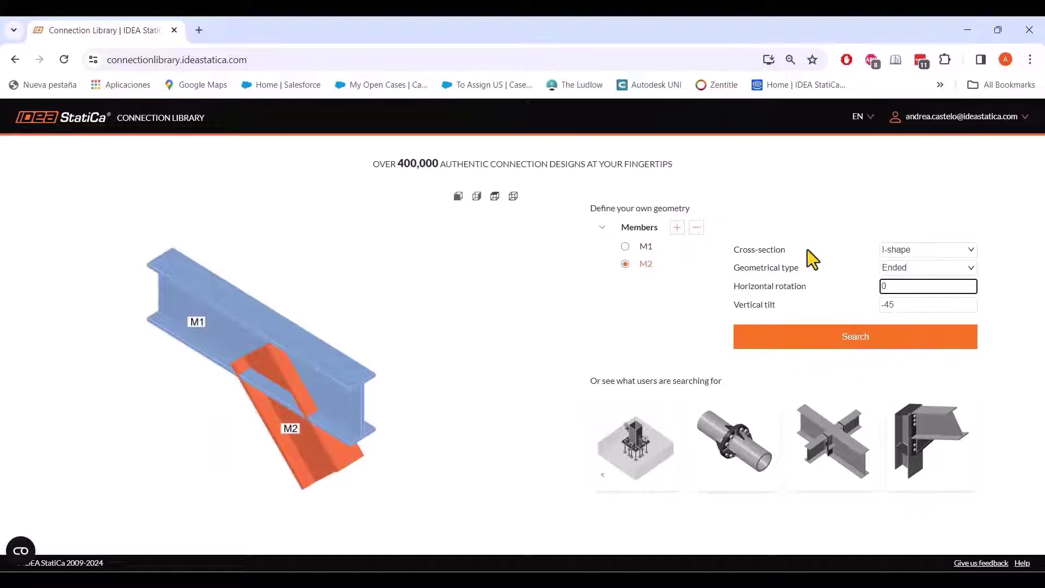
Step: Add member M3 with a horizontal rotation of 180 and a vertical tilt of -45, and search the library for this geometry
left_click(677, 227)
left_click_drag(916, 287, 813, 286)
type("180")
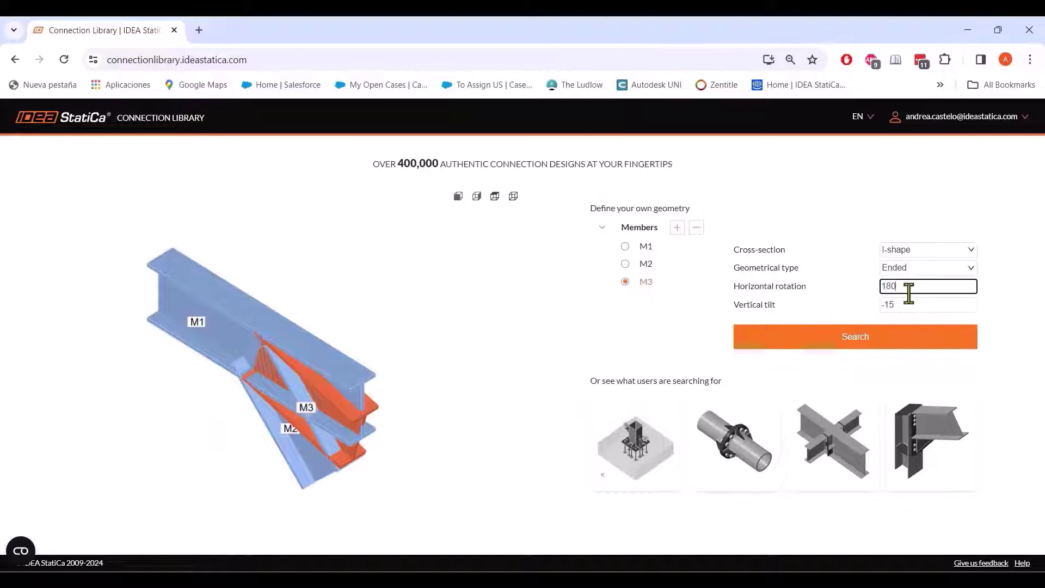
left_click_drag(955, 304, 786, 308)
type("-45")
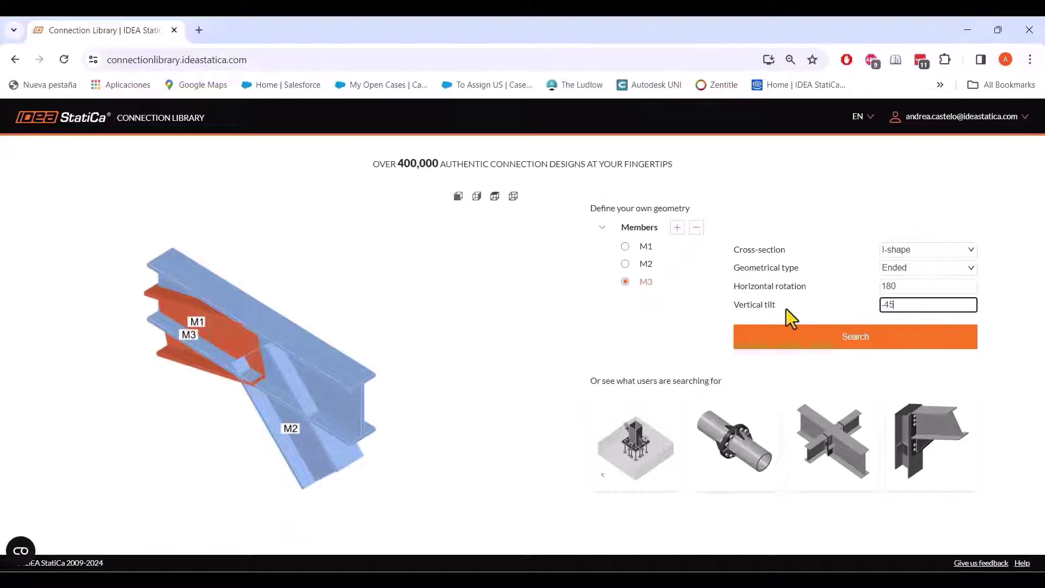
left_click(914, 286)
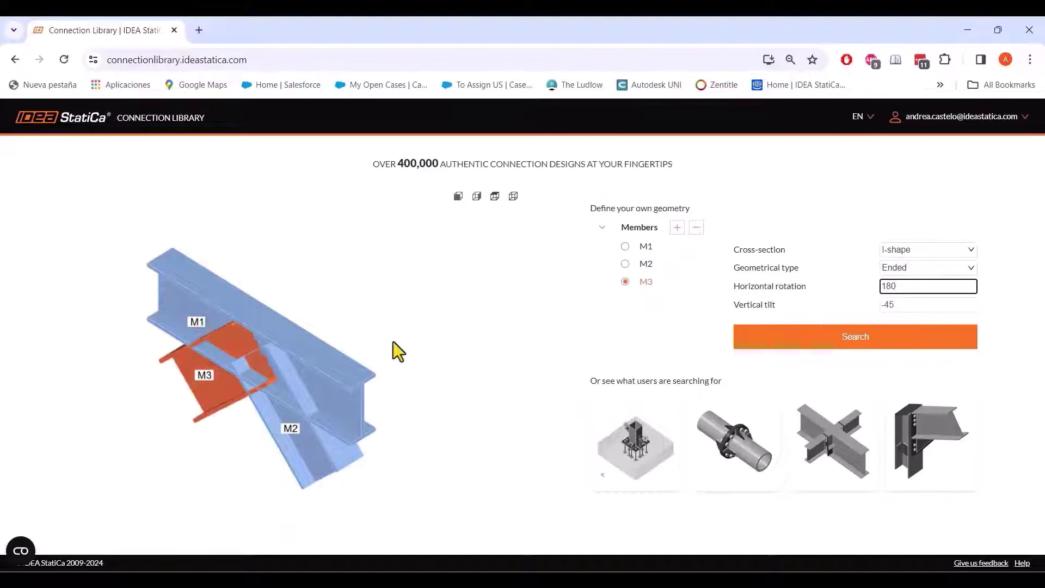
left_click(845, 348)
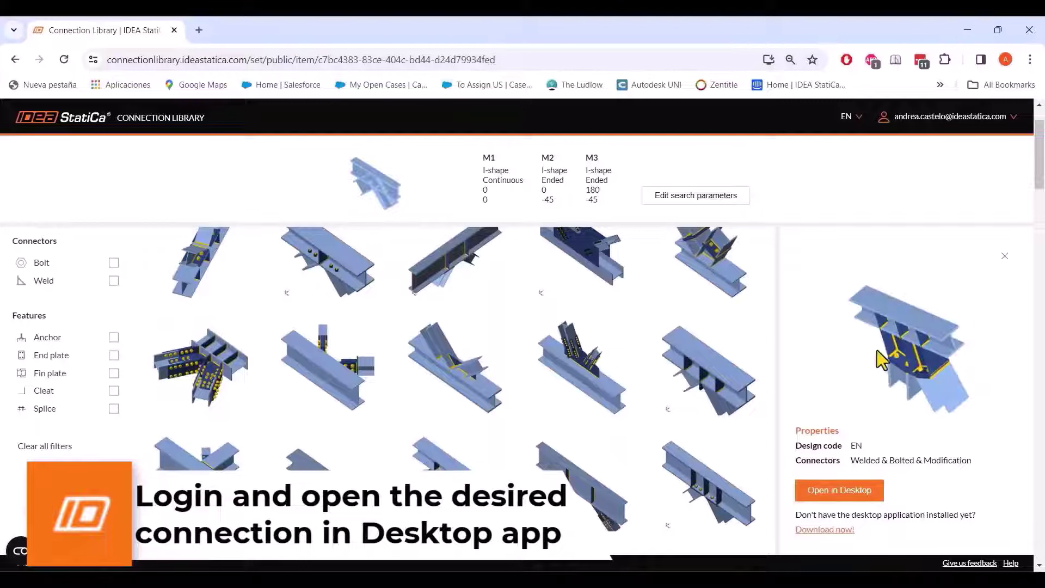
Step: Open the welded and bolted two-diagonal design in the desktop application and examine its end plates and plate cuts from the front
left_click(821, 492)
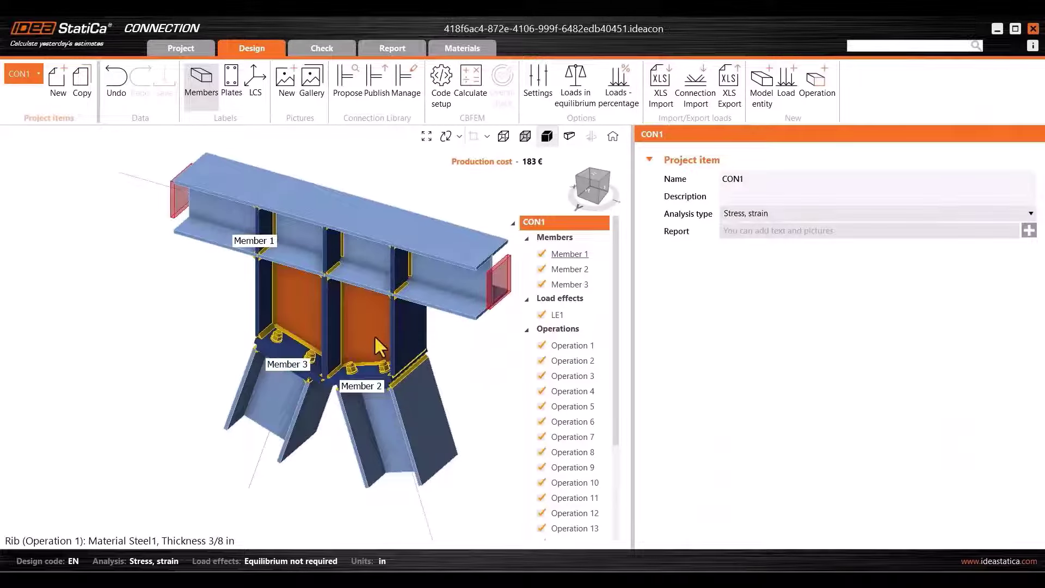
left_click(374, 335)
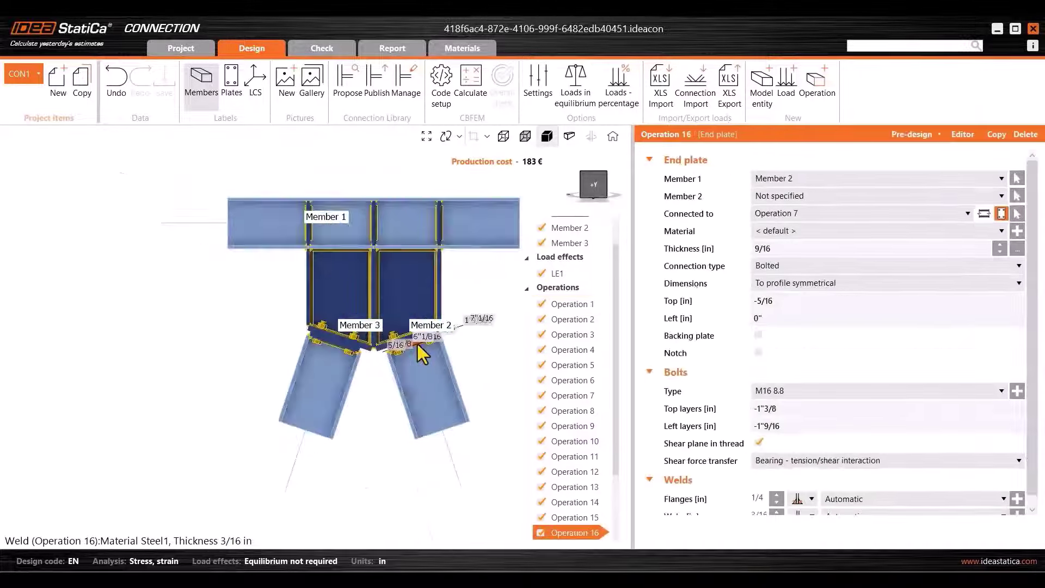
left_click(399, 348)
scroll(370, 370, "down", 5)
middle_click_drag(318, 379, 311, 357)
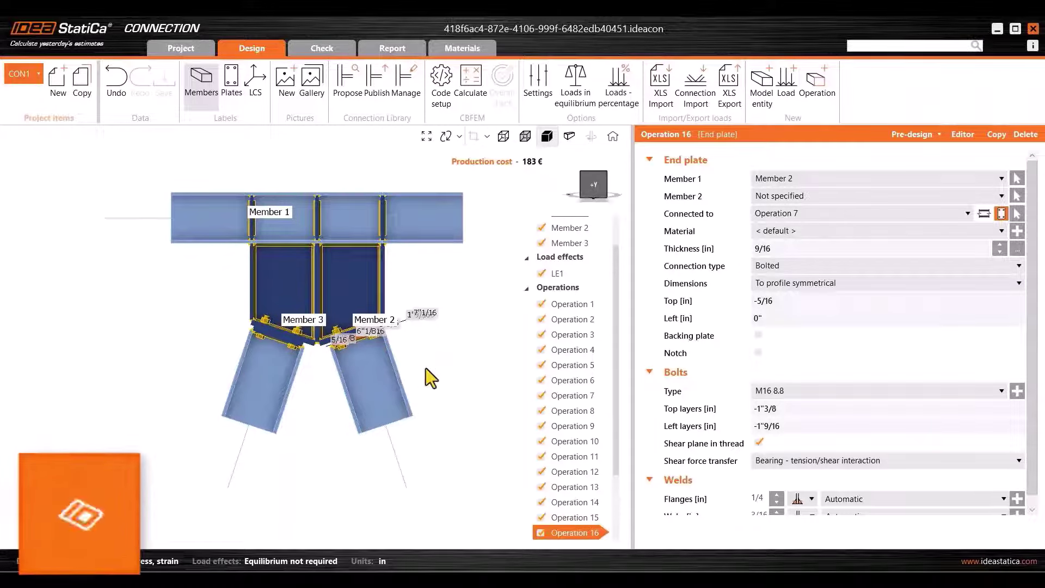
left_click(378, 407)
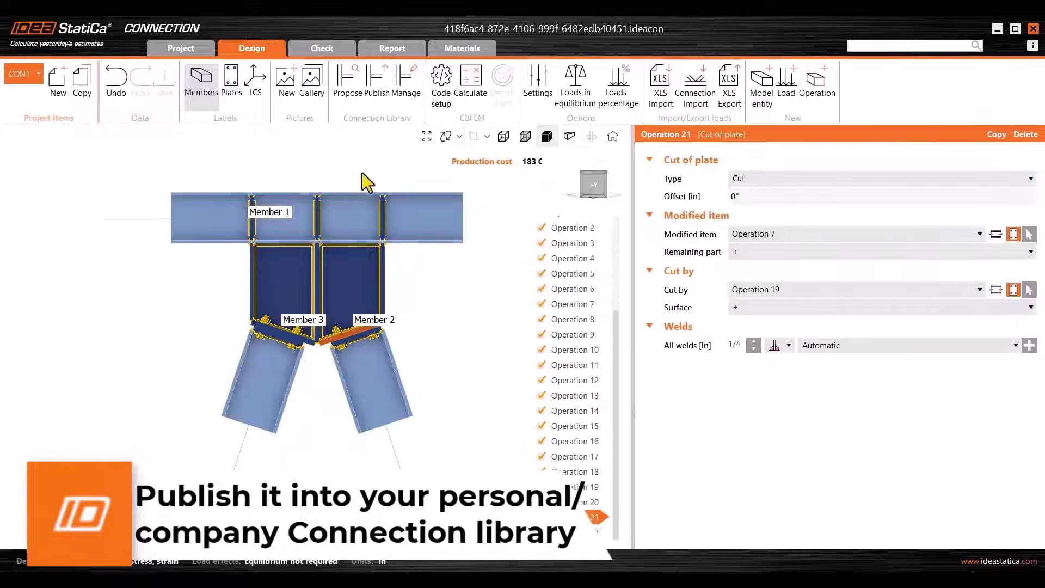
Step: Publish the opened design as CON1 to the Personal connection design set
left_click(374, 98)
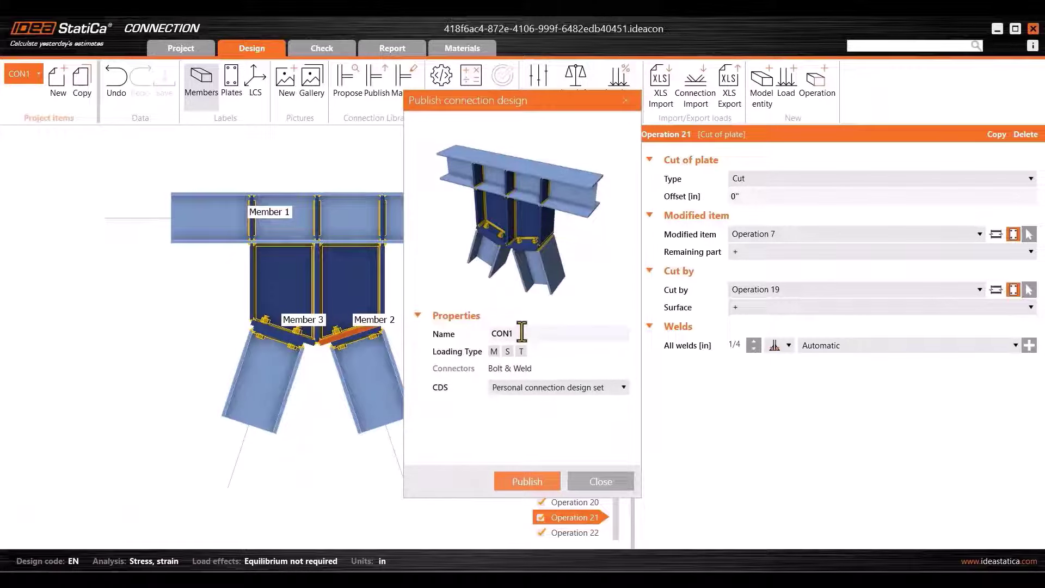
left_click(520, 393)
left_click(520, 392)
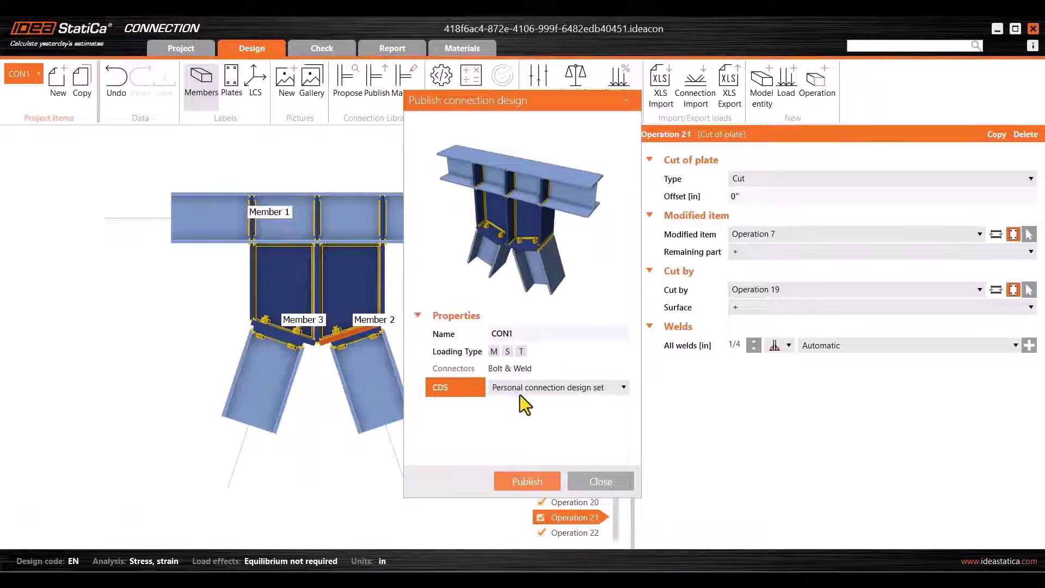
left_click(509, 483)
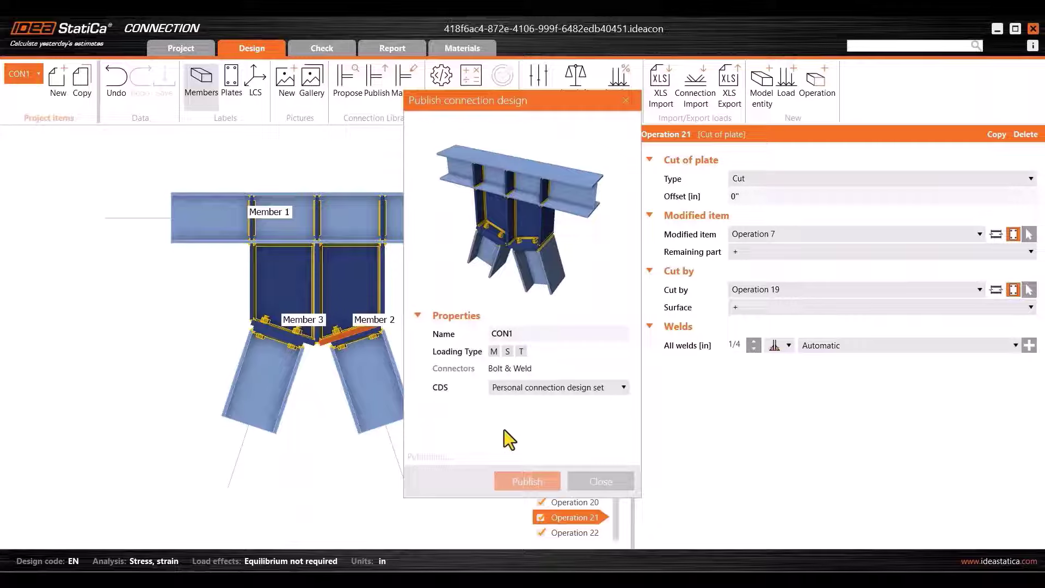
Step: Switch to the STAAD model's connection 49 project and deactivate the work plane operation WPLN1
mouse_move(702, 579)
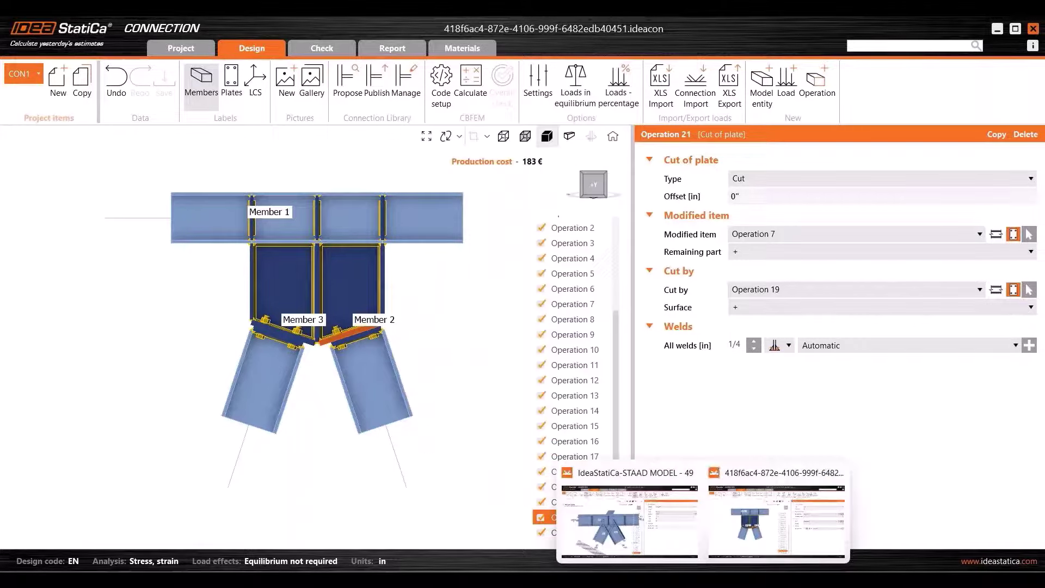
left_click(622, 550)
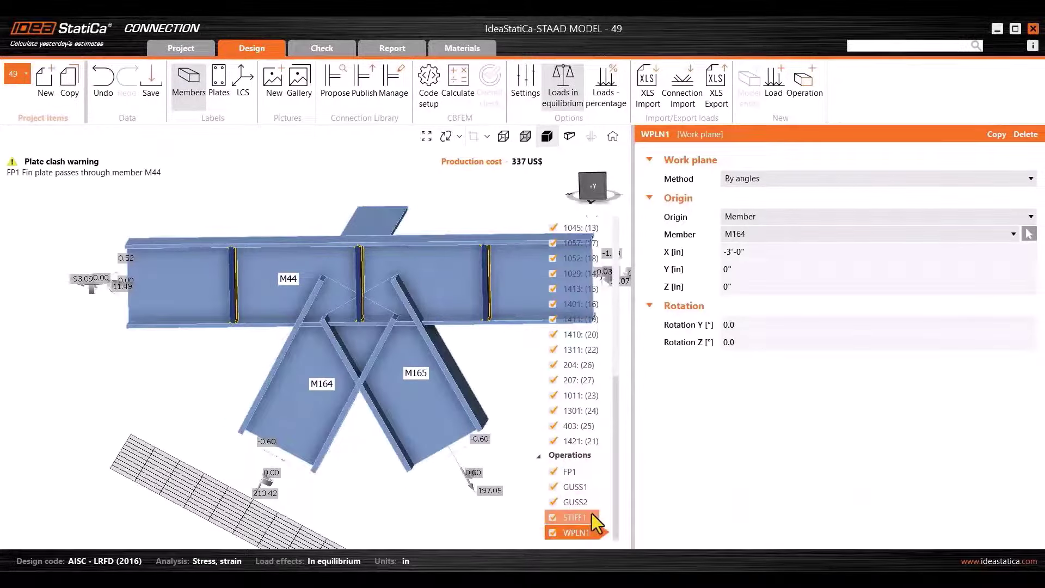
left_click(554, 533)
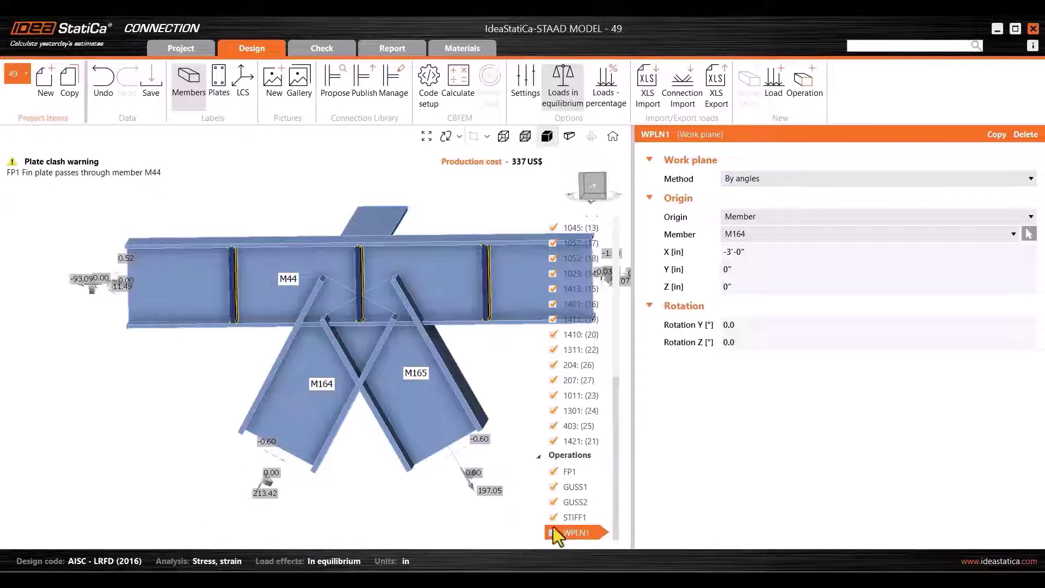
right_click_drag(381, 376, 405, 419)
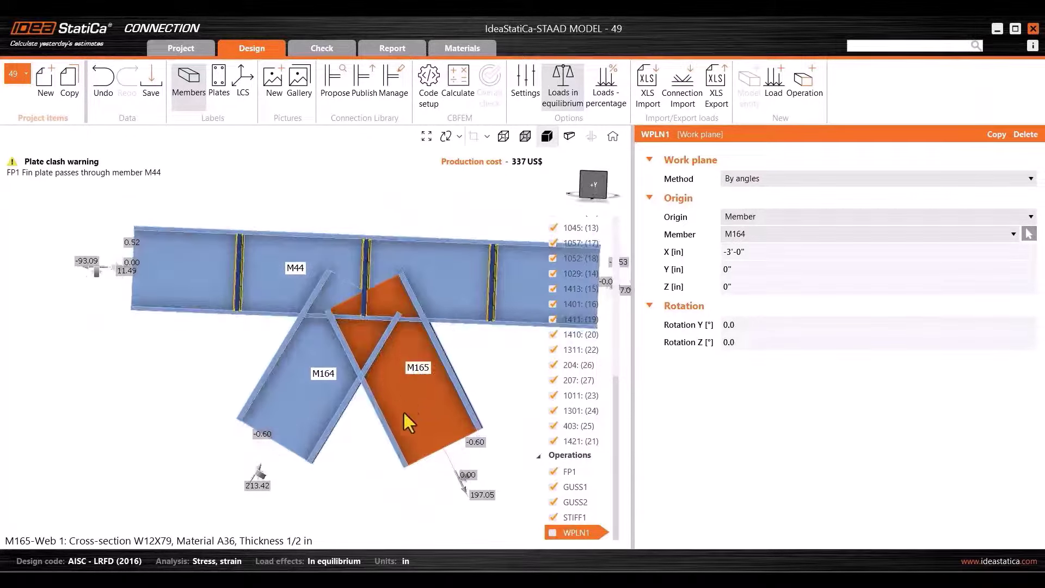
middle_click_drag(385, 268, 311, 268)
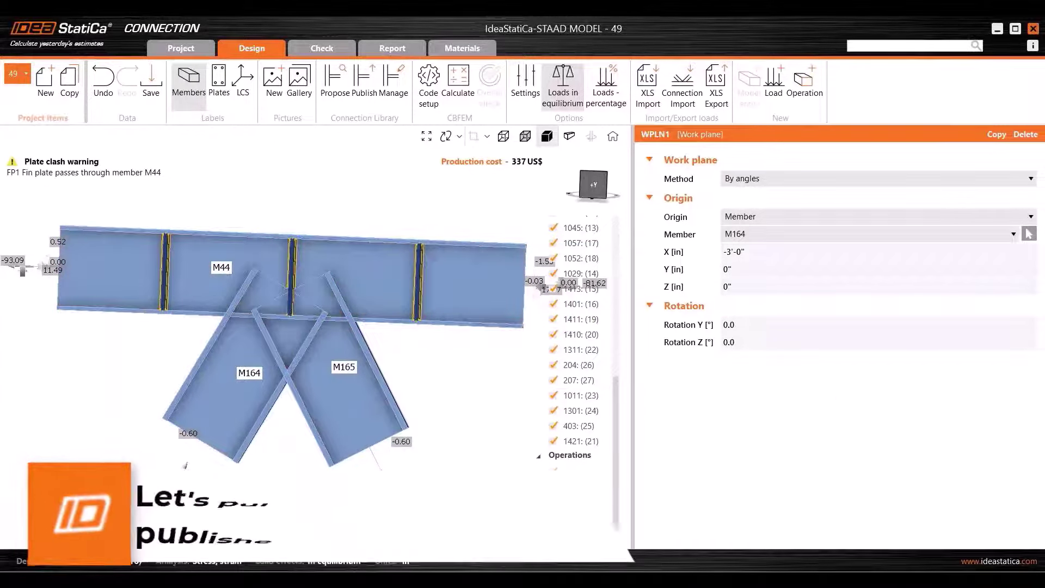
right_click_drag(351, 247, 371, 311)
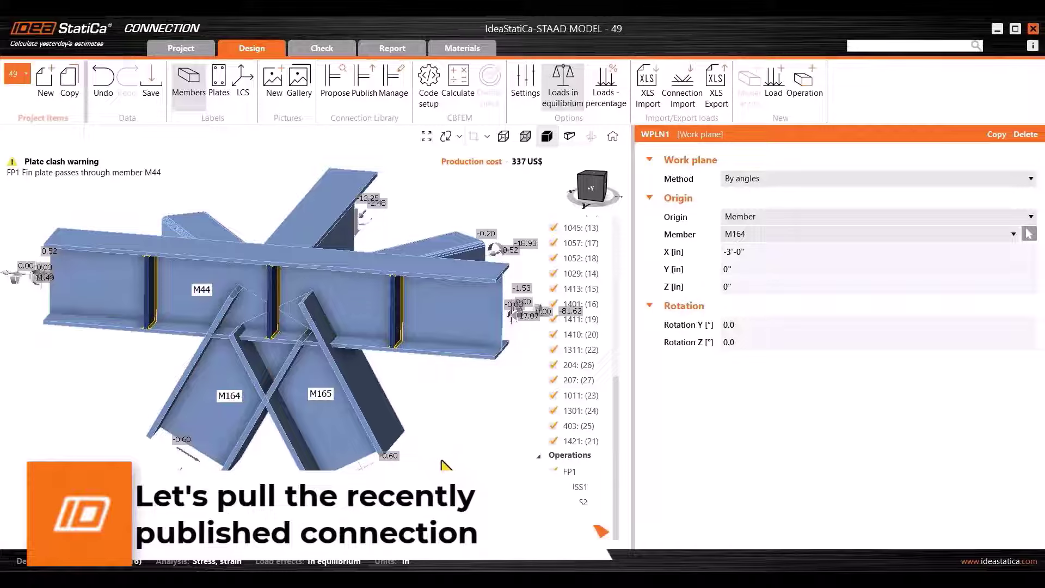
Step: Open the Connection Library proposals for connection 49 and move the dialog aside to uncover members M44, M164 and M165
left_click(338, 108)
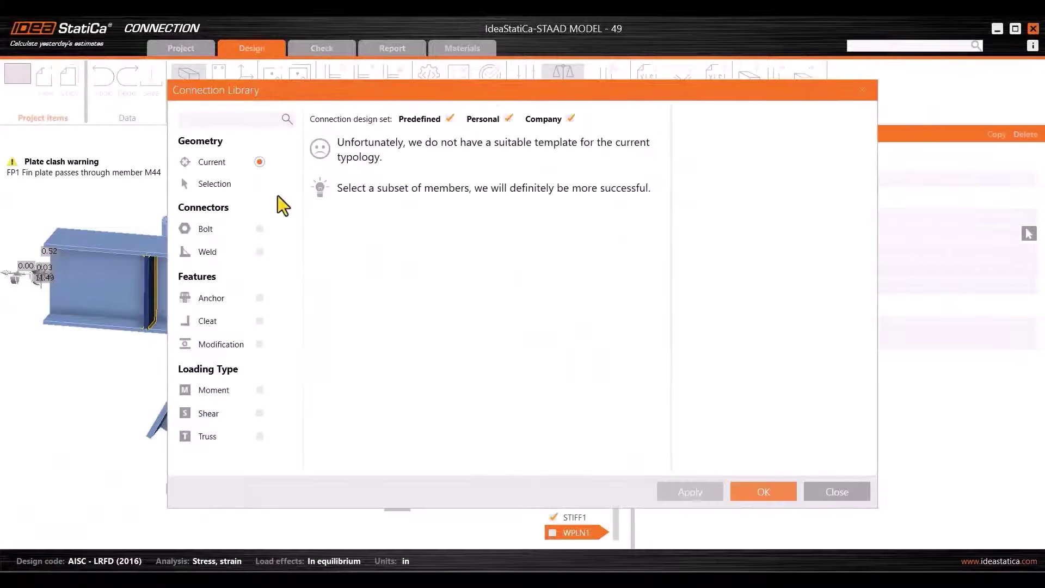
left_click_drag(378, 97, 568, 88)
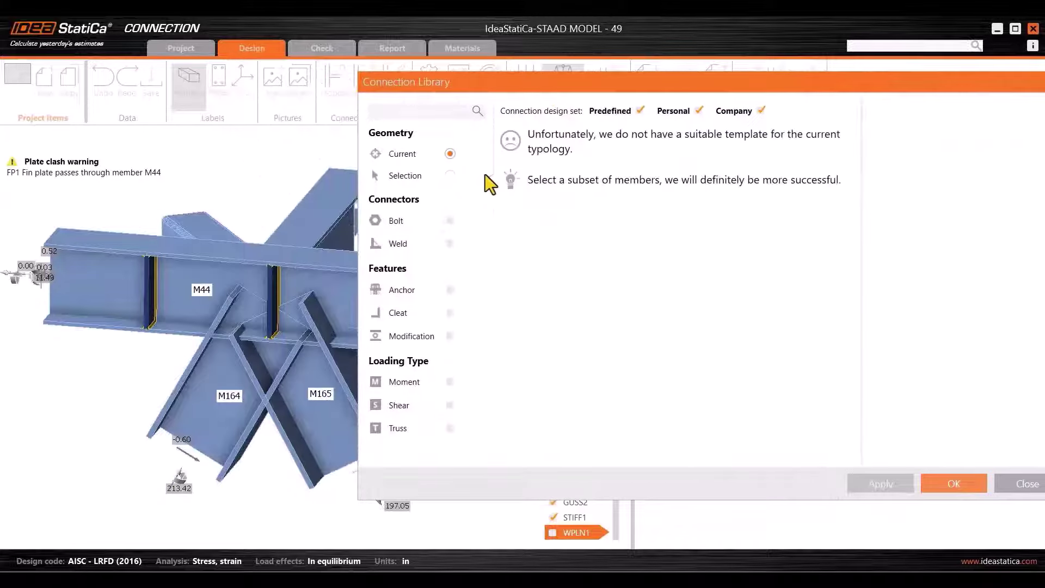
Step: Limit the connection library search to members M44, M164 and M165 so that templates are proposed for this subset
left_click(125, 315)
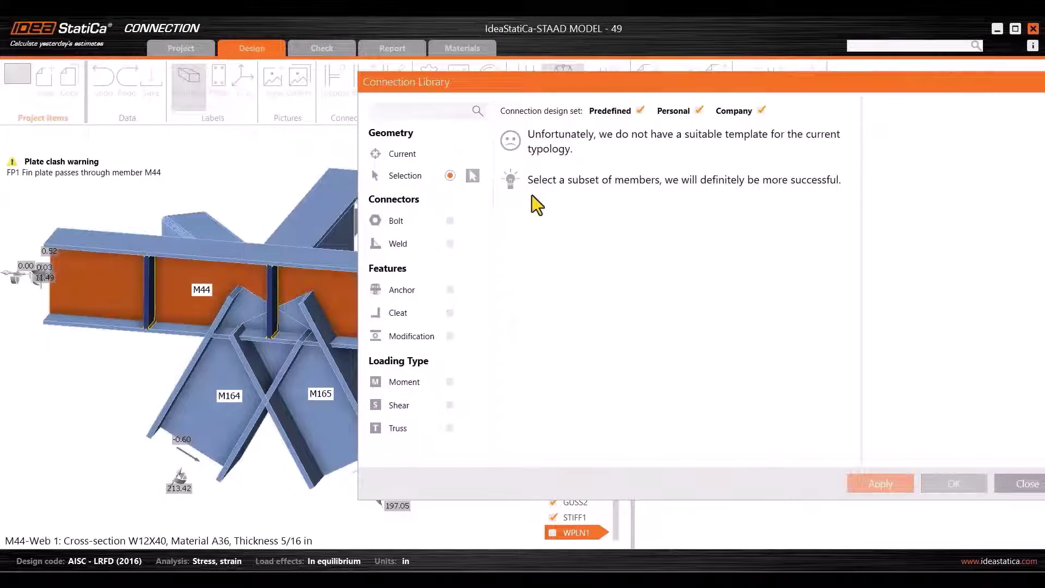
left_click(473, 176)
left_click(100, 319)
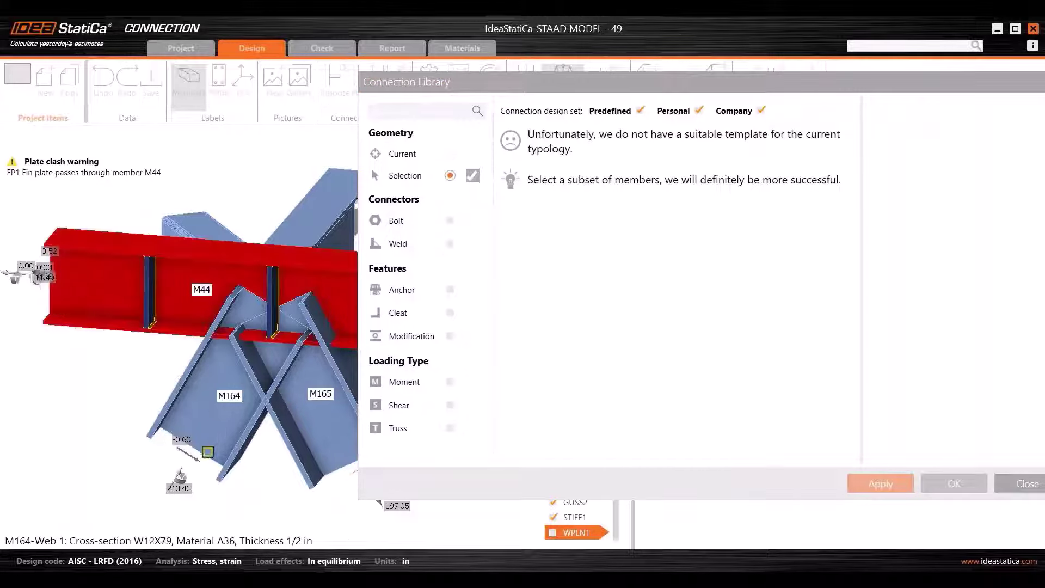
left_click(213, 455)
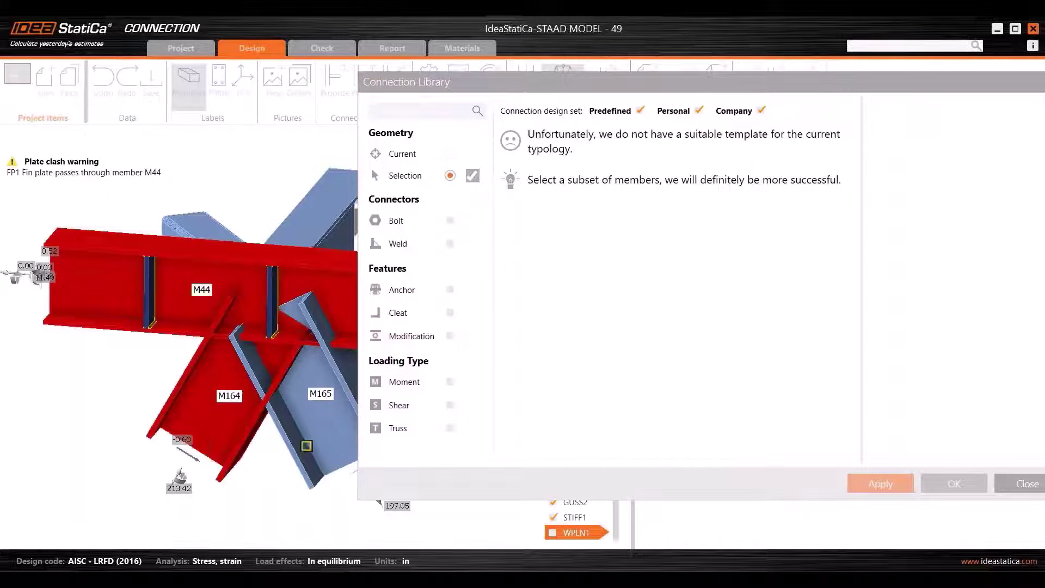
left_click(315, 437)
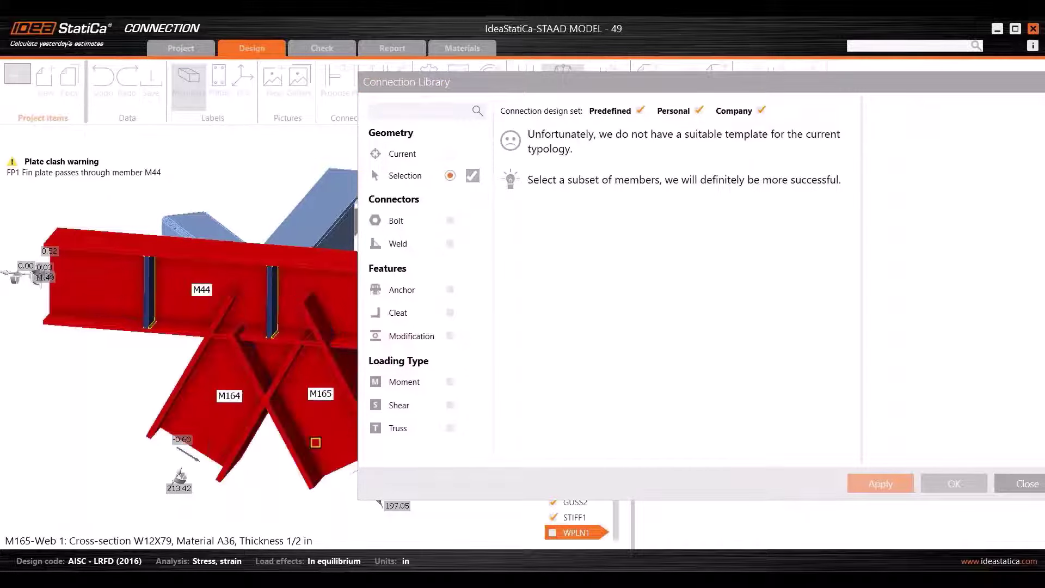
left_click(471, 178)
left_click(469, 179)
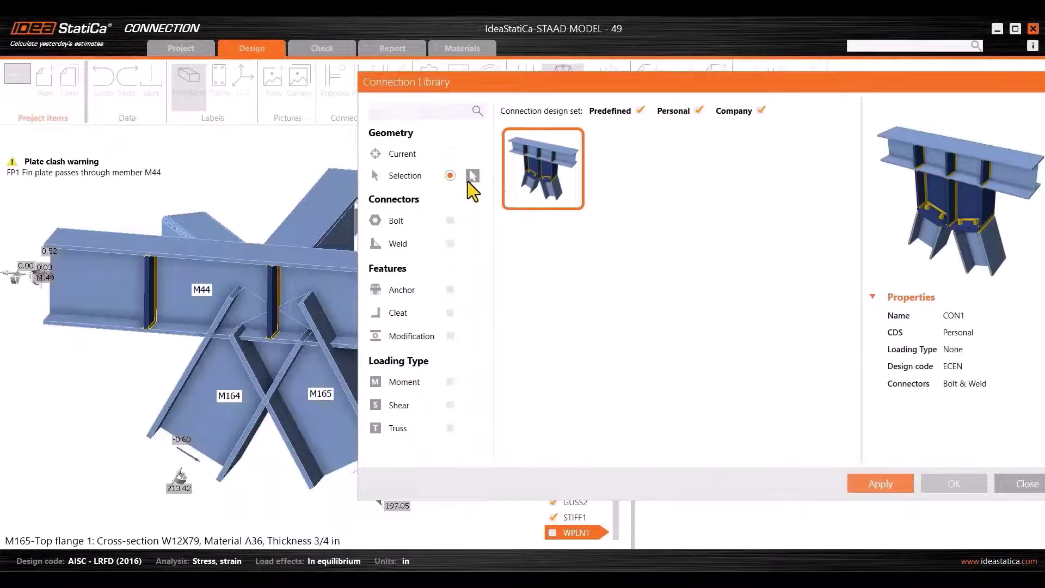
Step: Apply the proposed CON1 template with 3/4 A325 as the default bolt and close the connection library
left_click(884, 485)
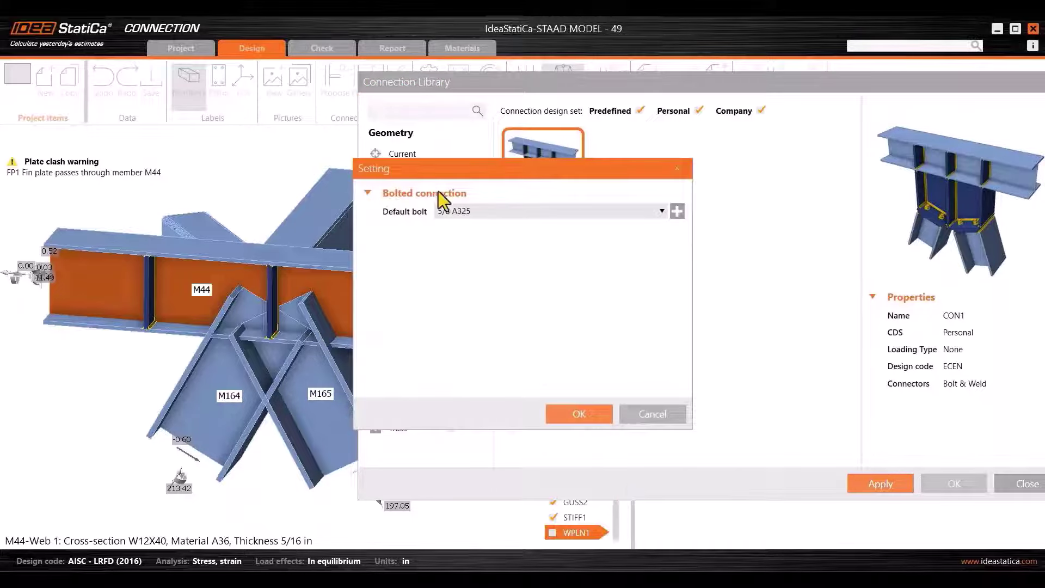
left_click(458, 214)
left_click(449, 227)
left_click(577, 415)
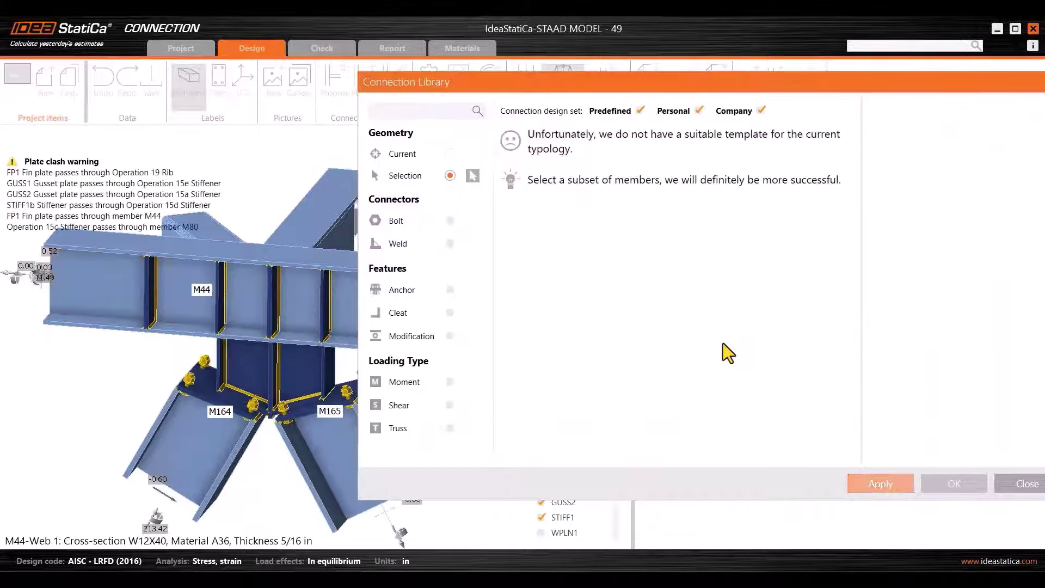
left_click_drag(988, 80, 847, 116)
left_click(906, 115)
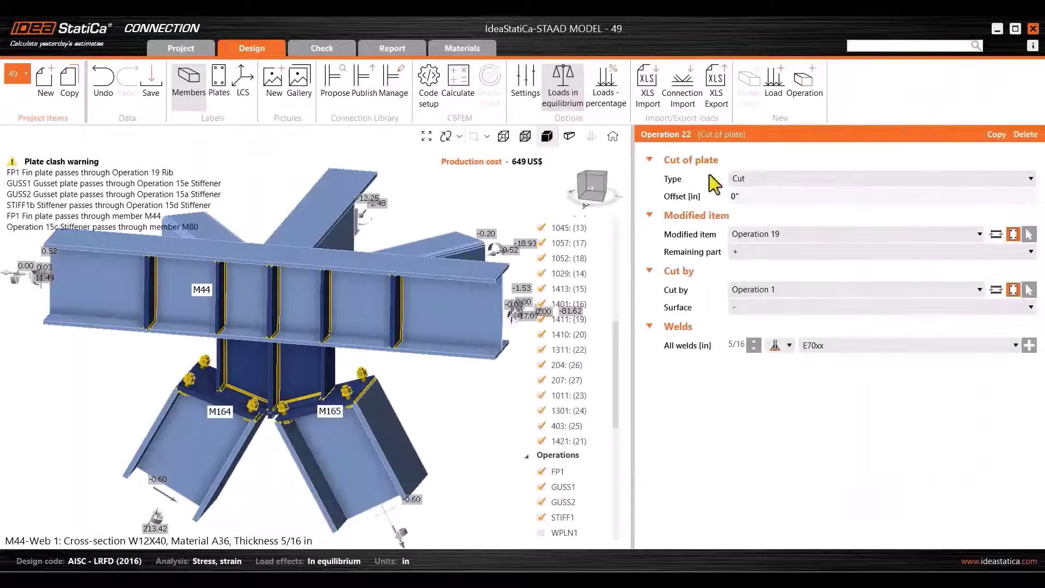
Step: Select the sloping Operation 7 stiffening plate above M165 and display the model as transparent
left_click(593, 188)
scroll(338, 392, "up", 5)
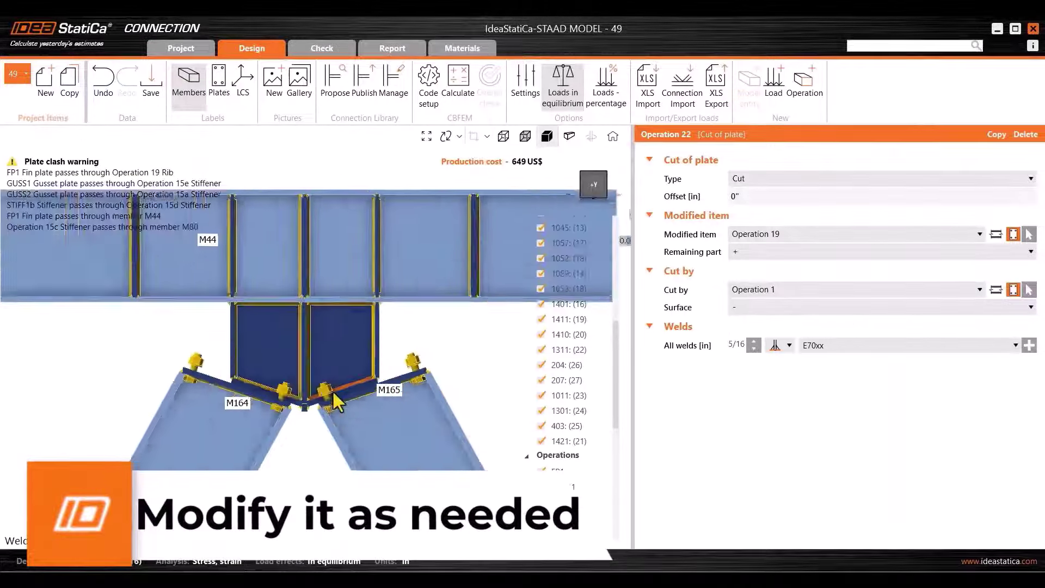
left_click(347, 389)
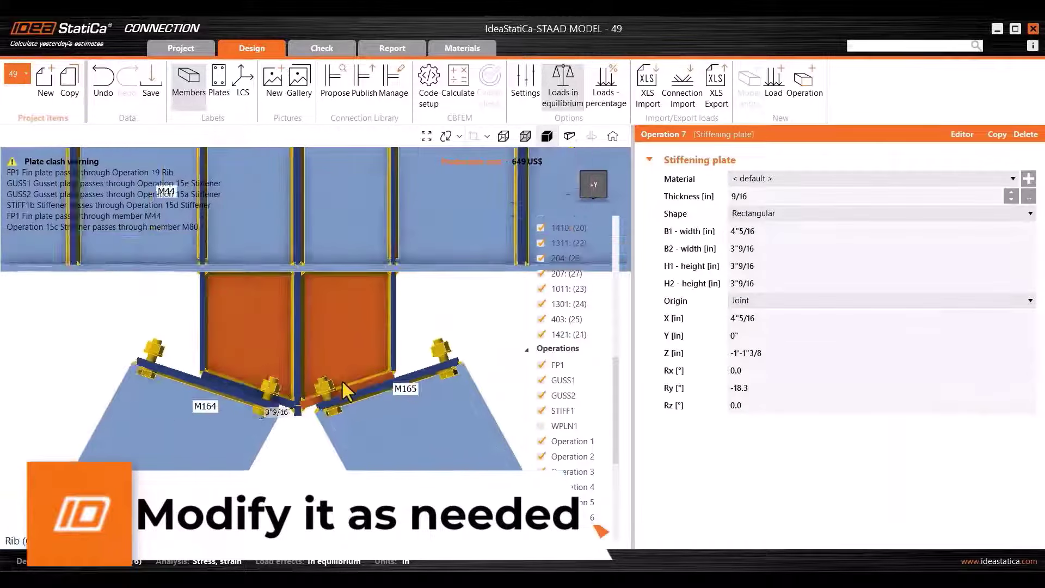
right_click_drag(341, 380, 335, 296)
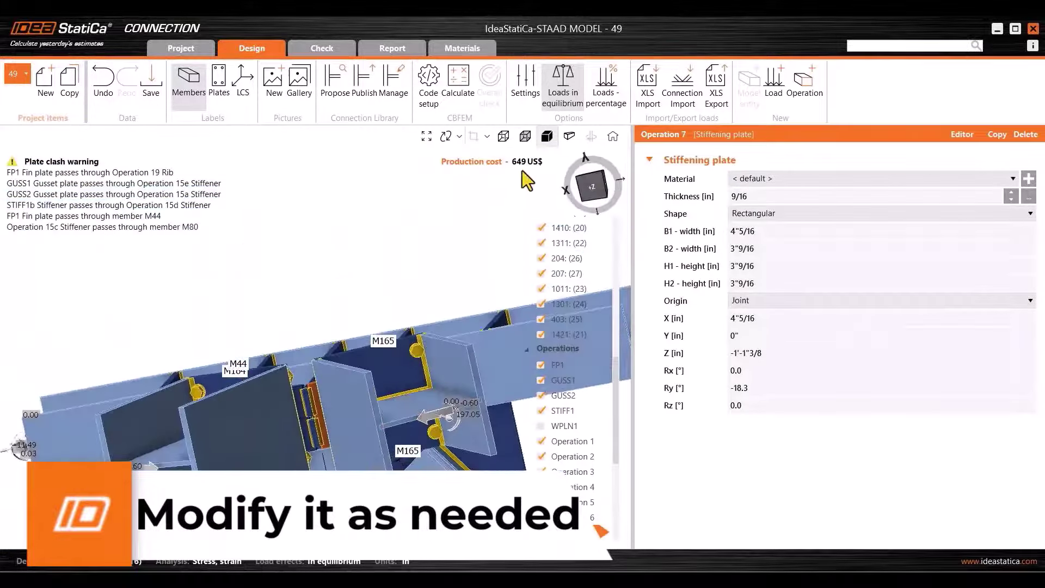
left_click(526, 136)
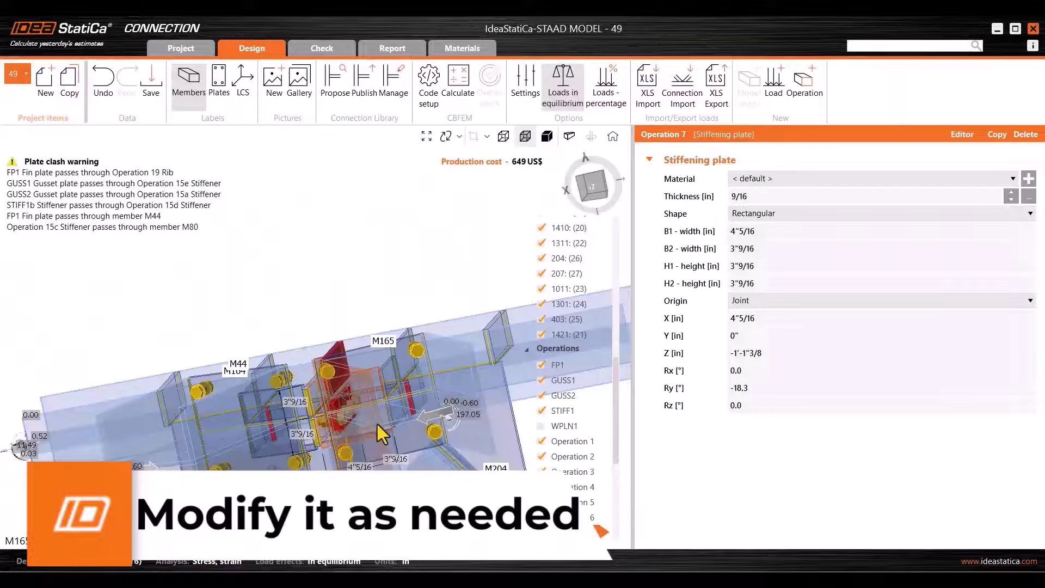
scroll(379, 430, "down", 5)
scroll(374, 426, "up", 5)
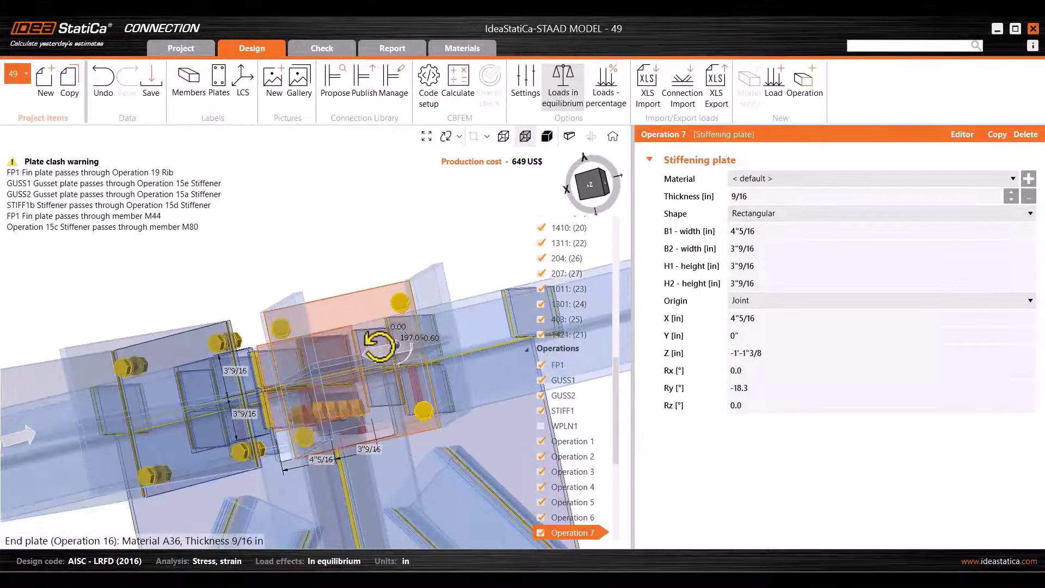
Step: Set the Operation 7 stiffening plate's B2 width to 8 in and its heights to 10 in
left_click(794, 248)
type("8")
key("Return")
left_click(753, 248)
type("10")
key("Return")
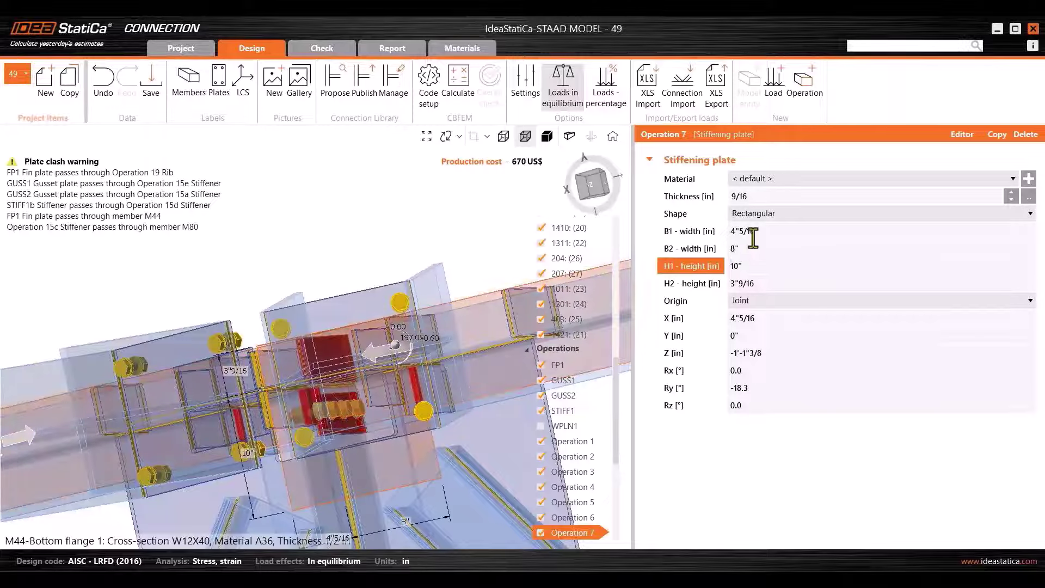
type("10")
key("Return")
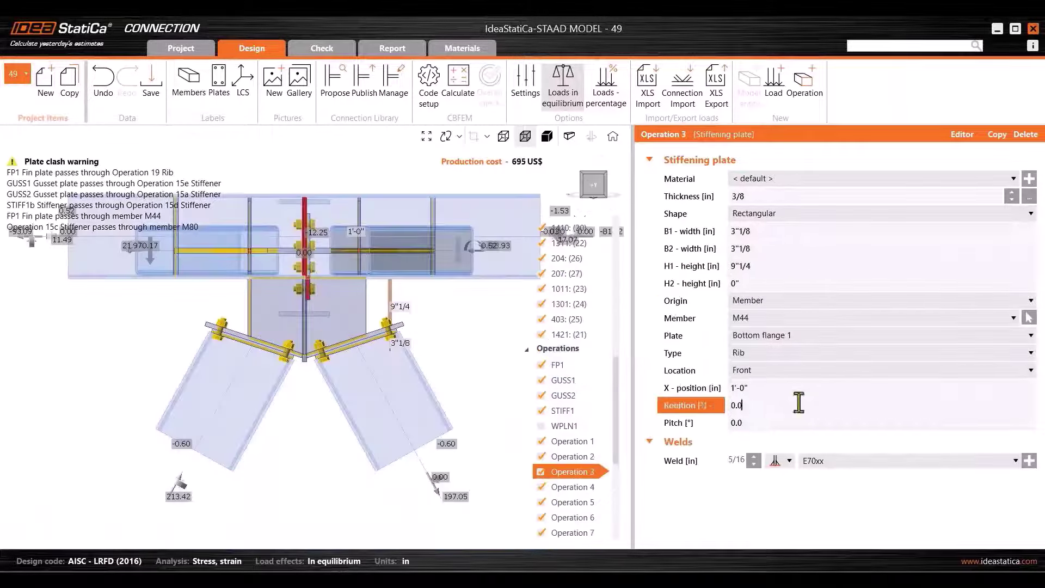
Step: Set the Operation 3 rib's X position to 1'-0" and the Operation 1 rib's B1 and B2 widths to 12 in
left_click(740, 388)
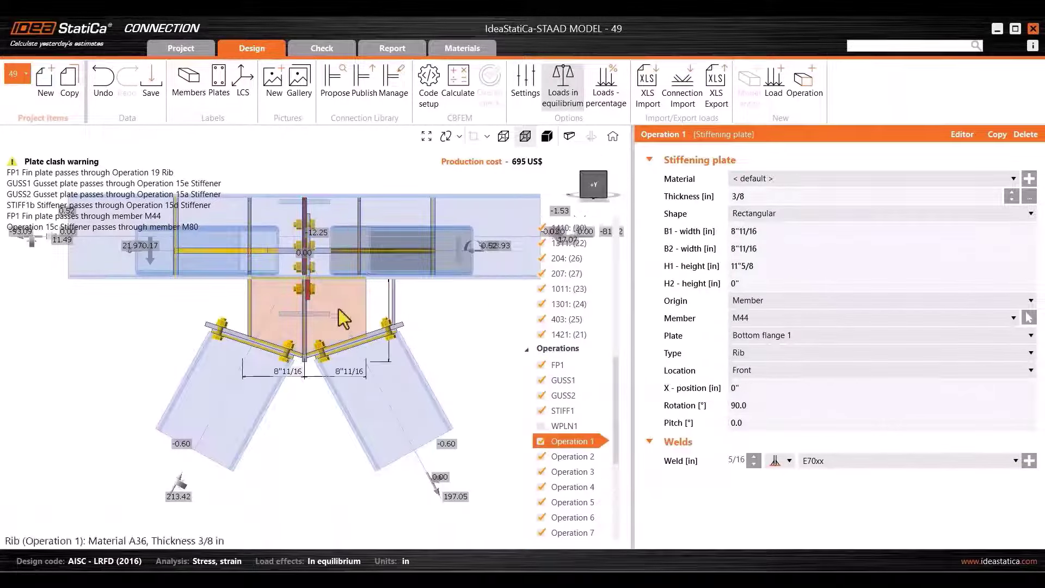
left_click(793, 231)
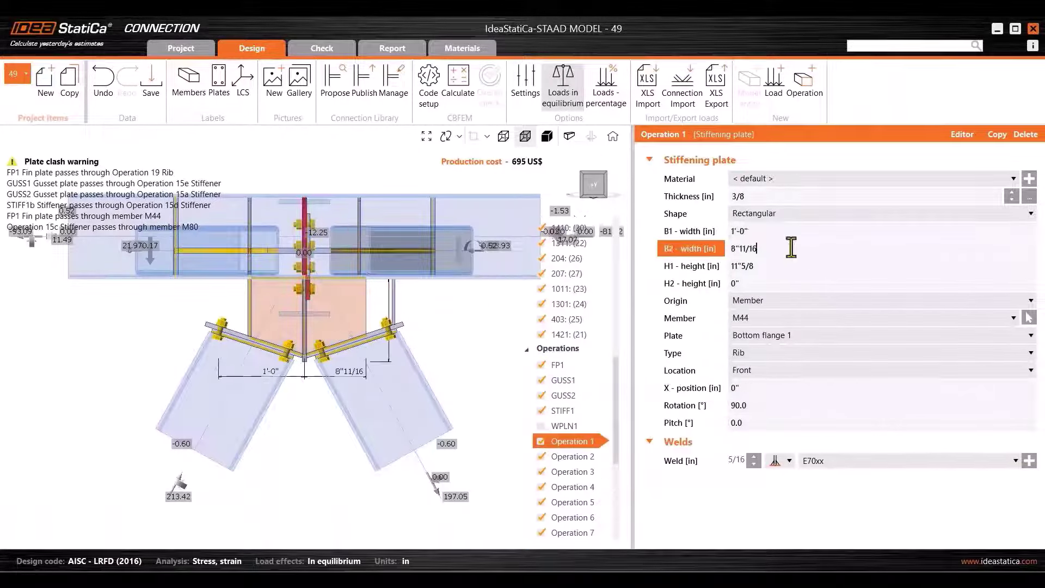
type("12")
key("Return")
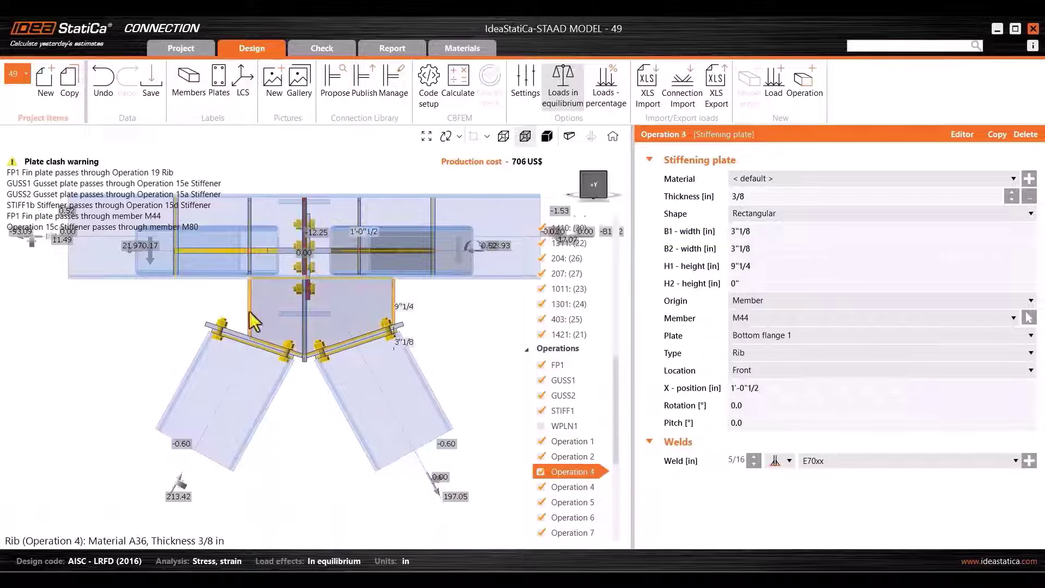
Step: Set the X position of the Operation 3 rib to 1'-0"1/2 and of the Operation 4 rib to -1'-0"1/2
left_click(660, 390)
type("1-2.5")
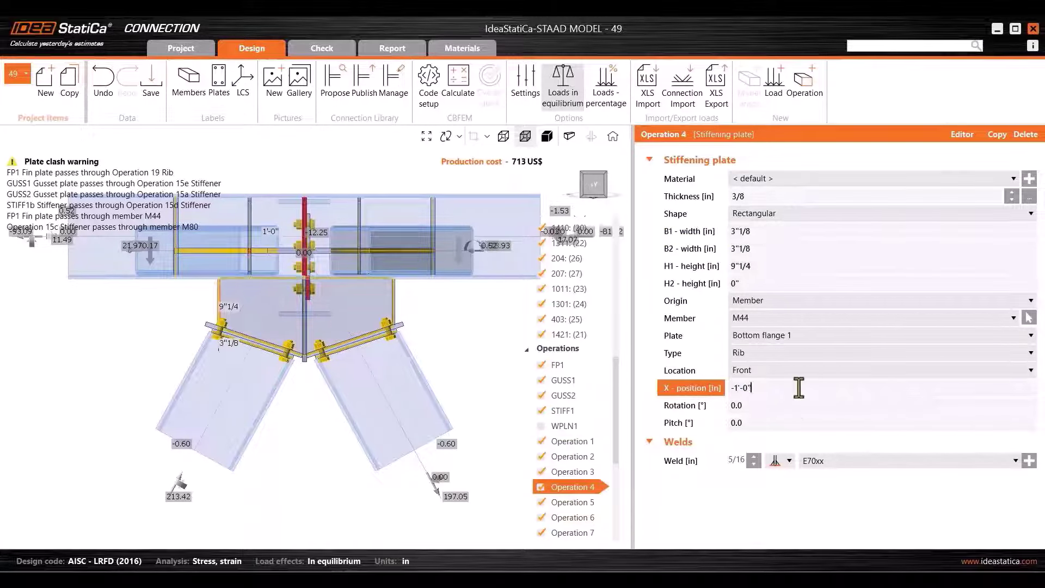
key("Return")
Step: Deactivate the Operation 15 stiffeners on M44 and the clashing Operation 19 rib
right_click_drag(326, 234, 338, 370)
scroll(571, 381, "down", 5)
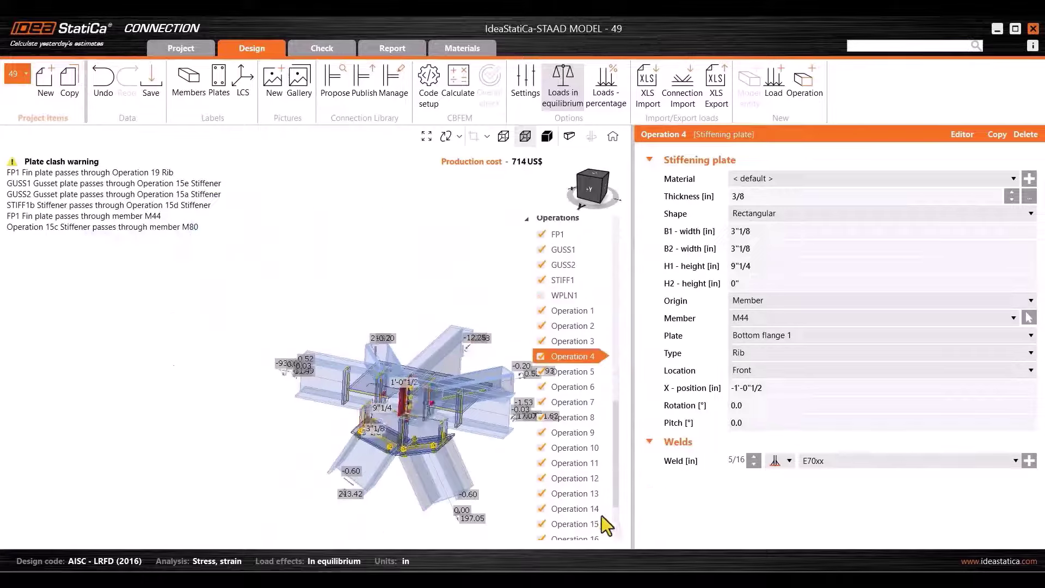
left_click(540, 523)
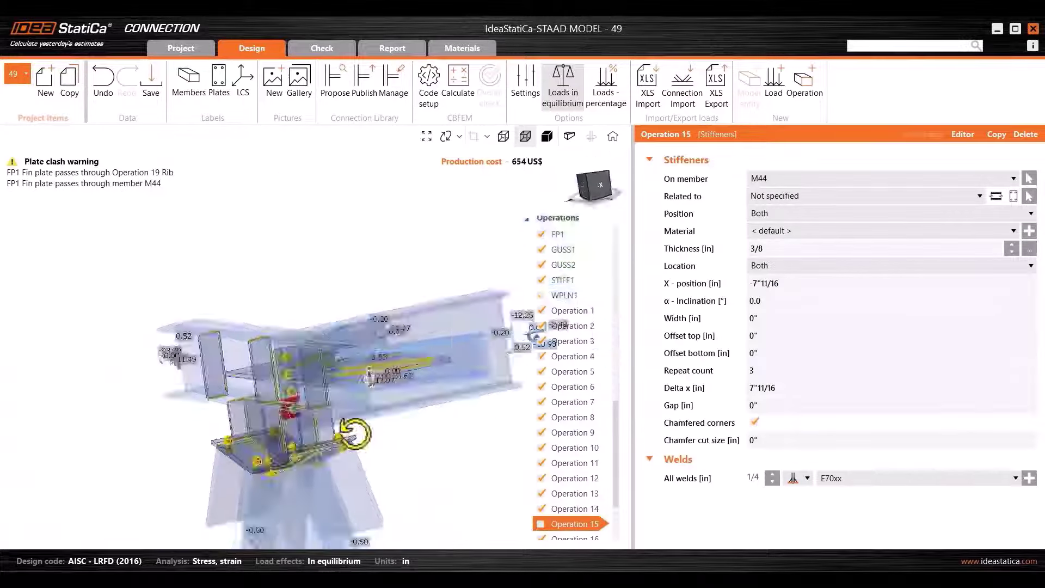
left_click(574, 532)
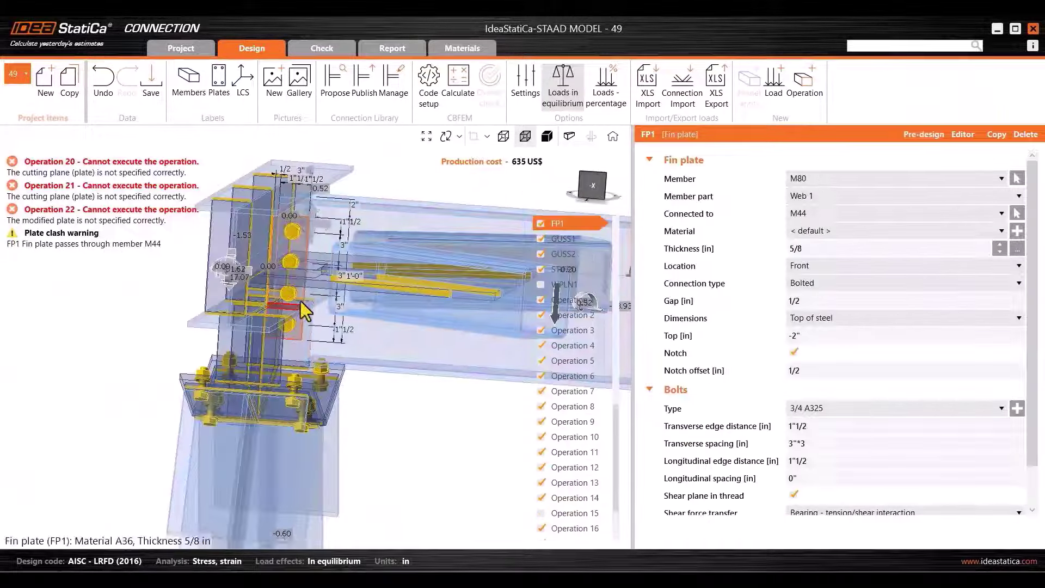
Step: Set the FP1 fin plate's transverse bolt spacing to 3"*2 and its top offset to -1"1/2
left_click(797, 443)
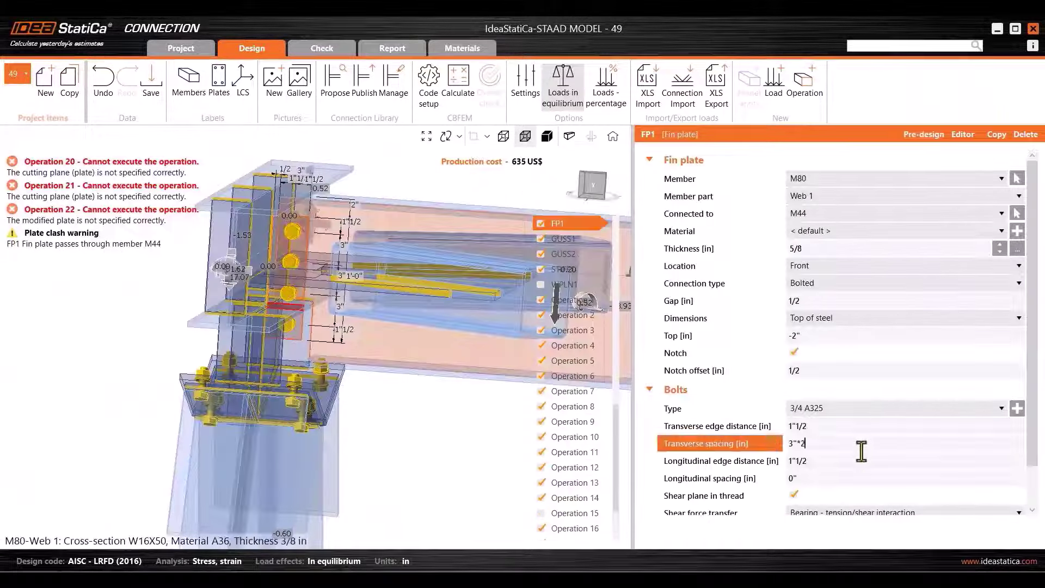
type("*2")
key("Return")
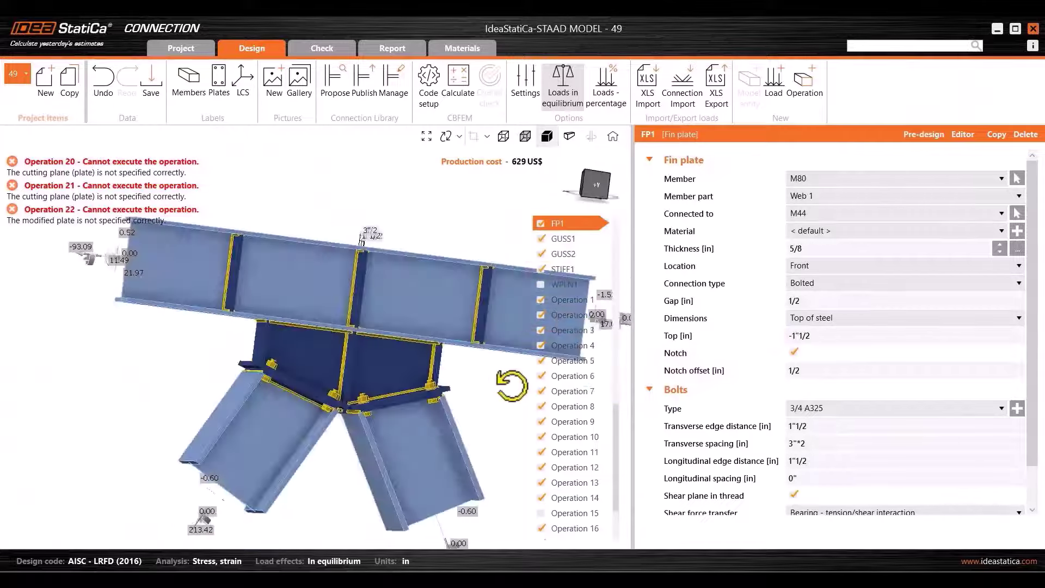
Step: Adjust the M165 and M164 end plates, giving M164's plate a 3/4 in top offset, top bolt layers -2 in and left bolt layers -3 in
scroll(348, 322, "up", 5)
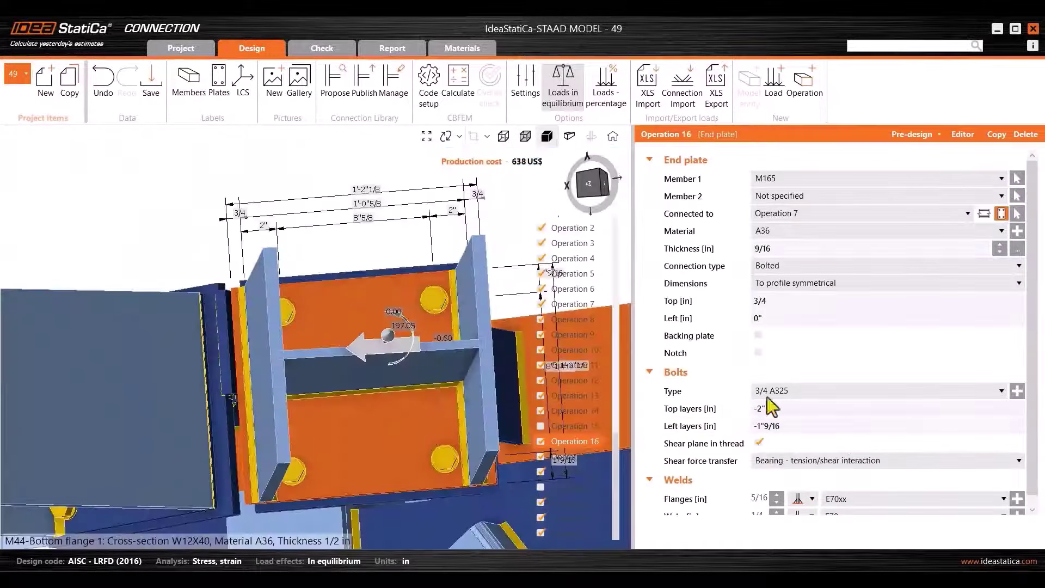
left_click(849, 426)
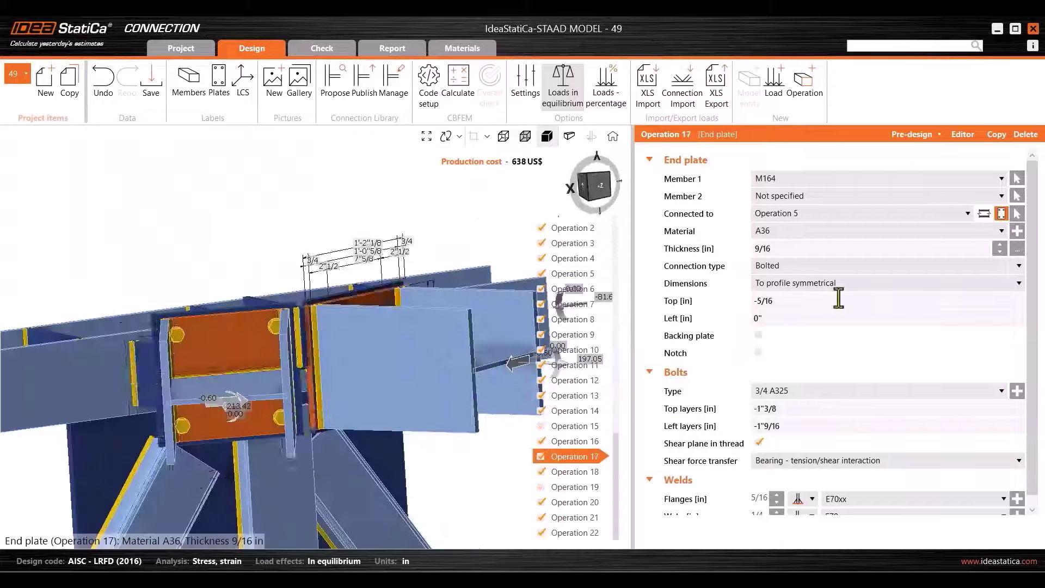
left_click(778, 319)
left_click(779, 409)
type("-2.5")
left_click(778, 426)
type("-3")
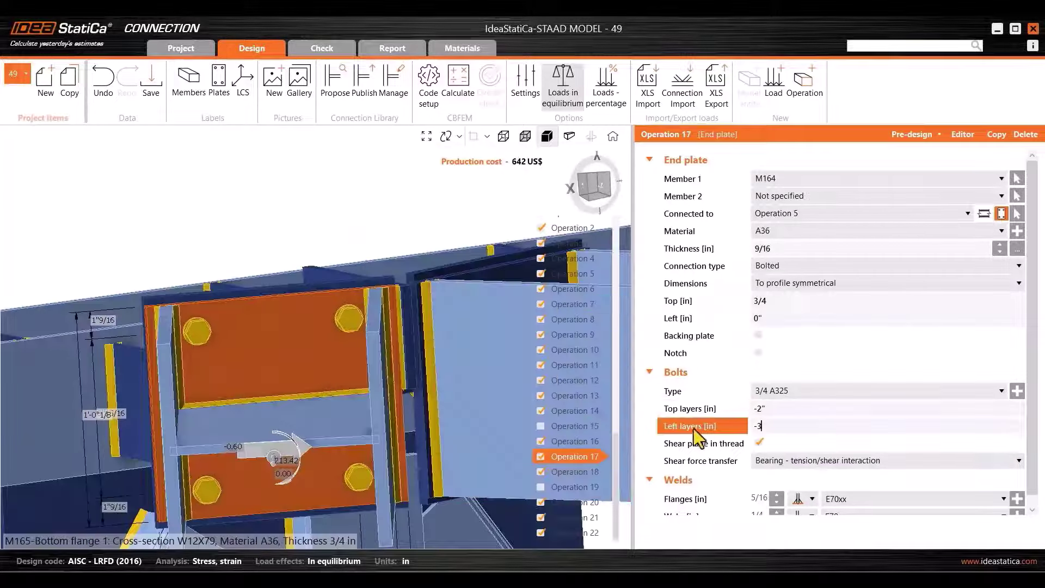
key("Return")
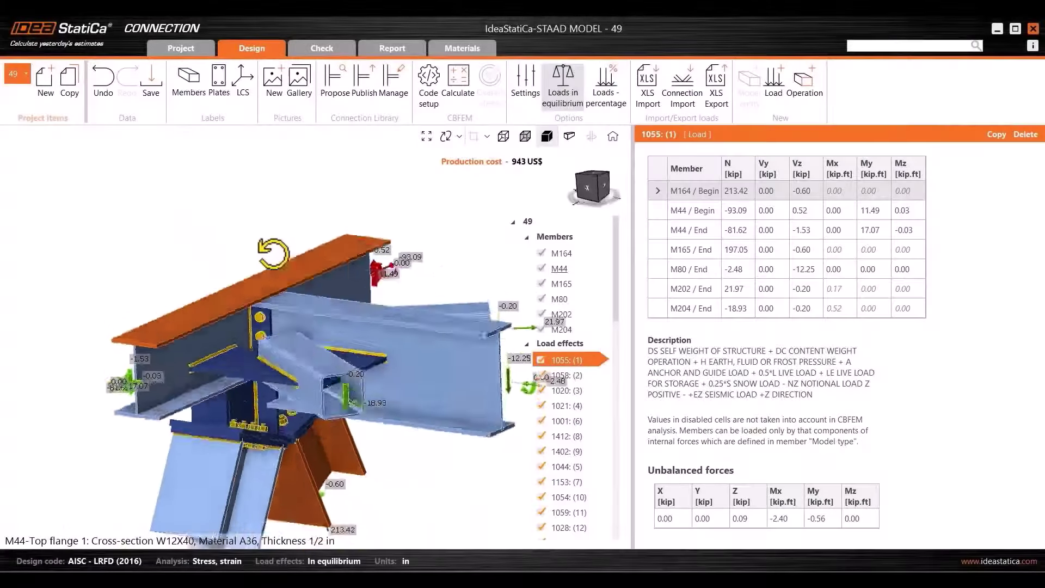
Step: Calculate the connection and widen the results area to show the whole plate check table
scroll(566, 420, "down", 2)
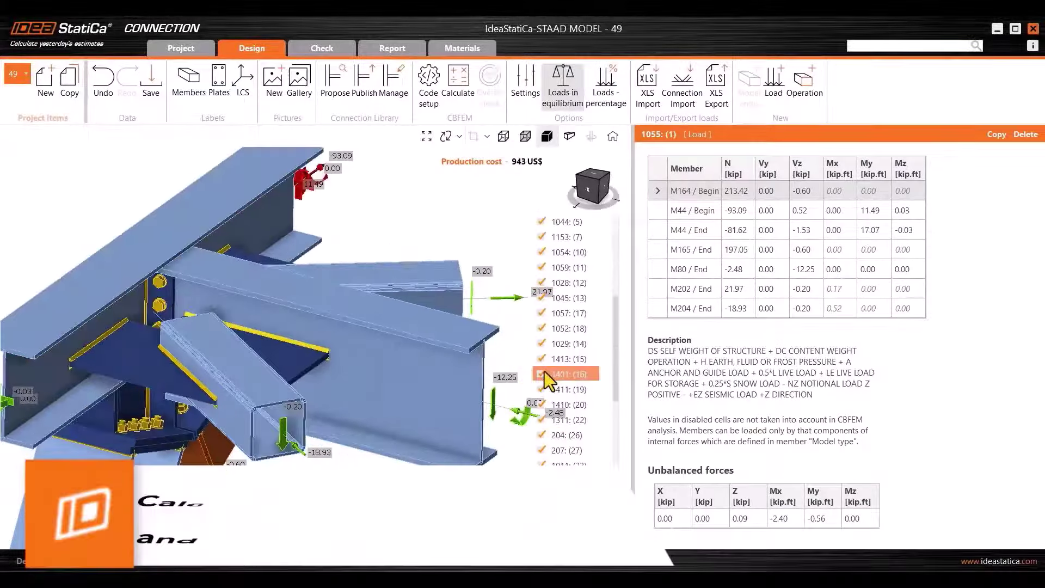
left_click(458, 82)
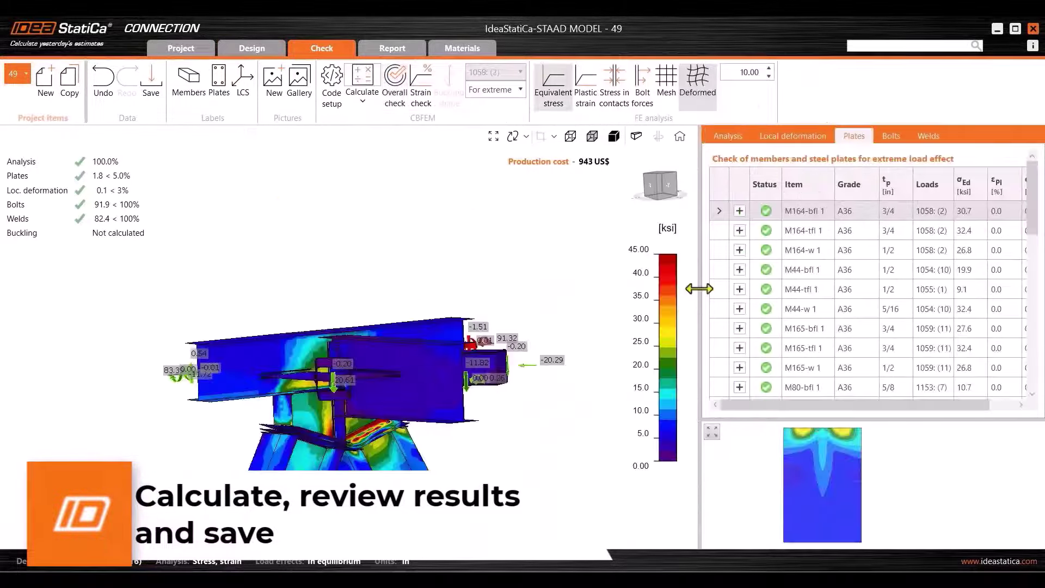
left_click_drag(700, 287, 579, 308)
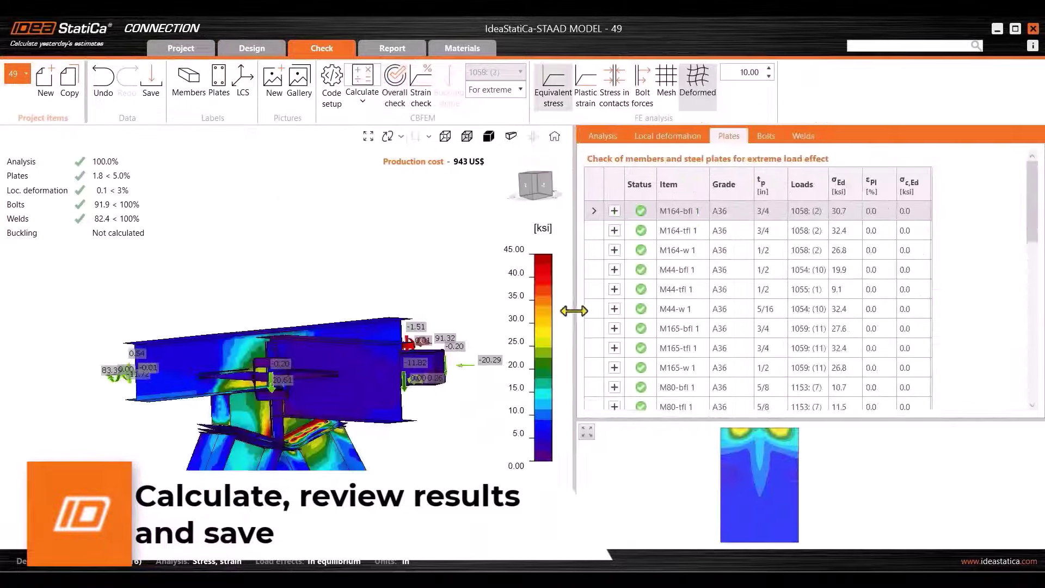
Step: Review the plate check results and the equivalent stress plot, and save the project
scroll(844, 296, "down", 3)
scroll(845, 297, "down", 5)
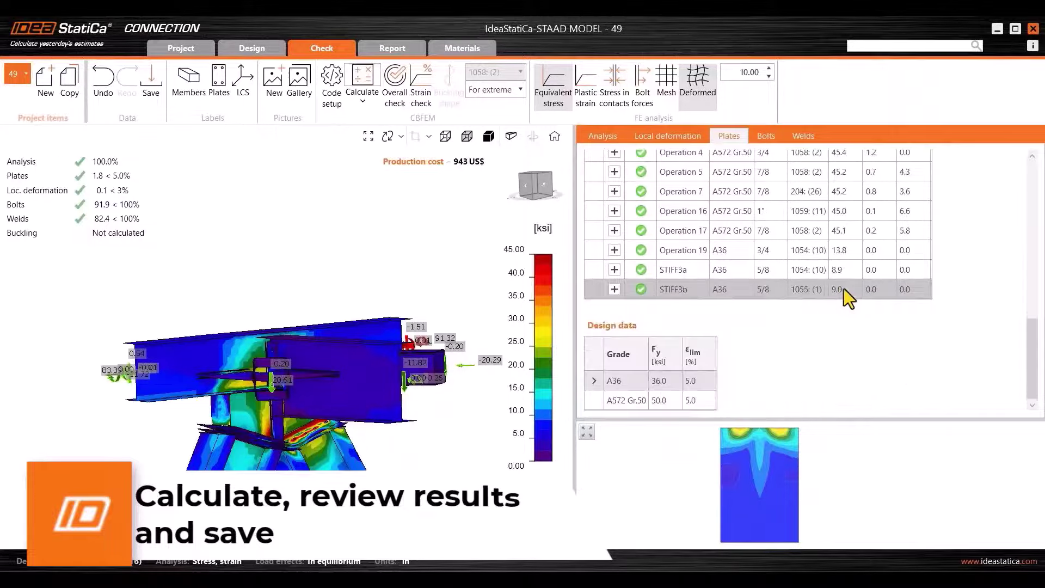
scroll(847, 297, "up", 10)
scroll(841, 272, "up", 2)
right_click_drag(490, 305, 196, 212)
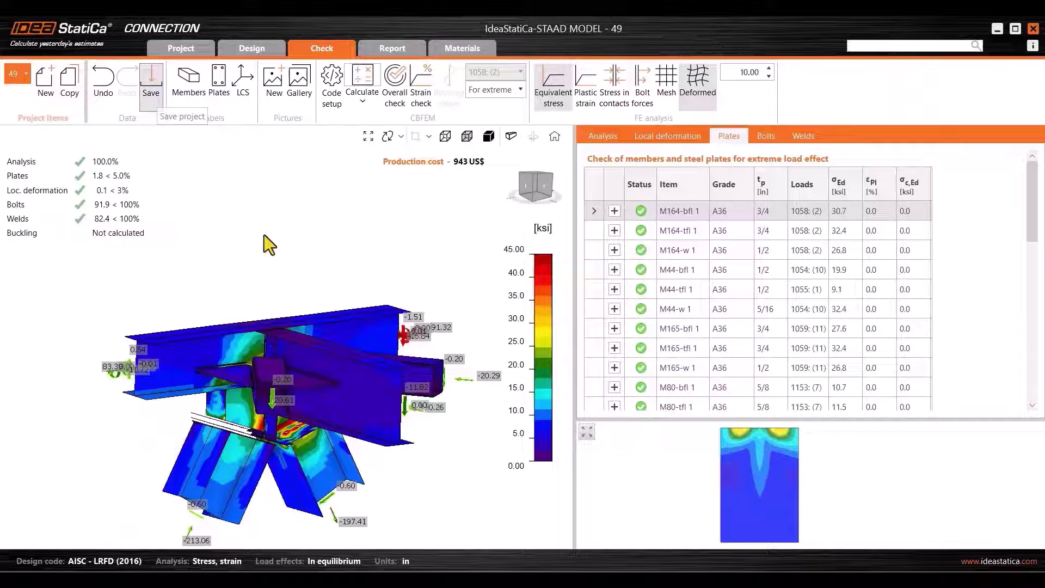
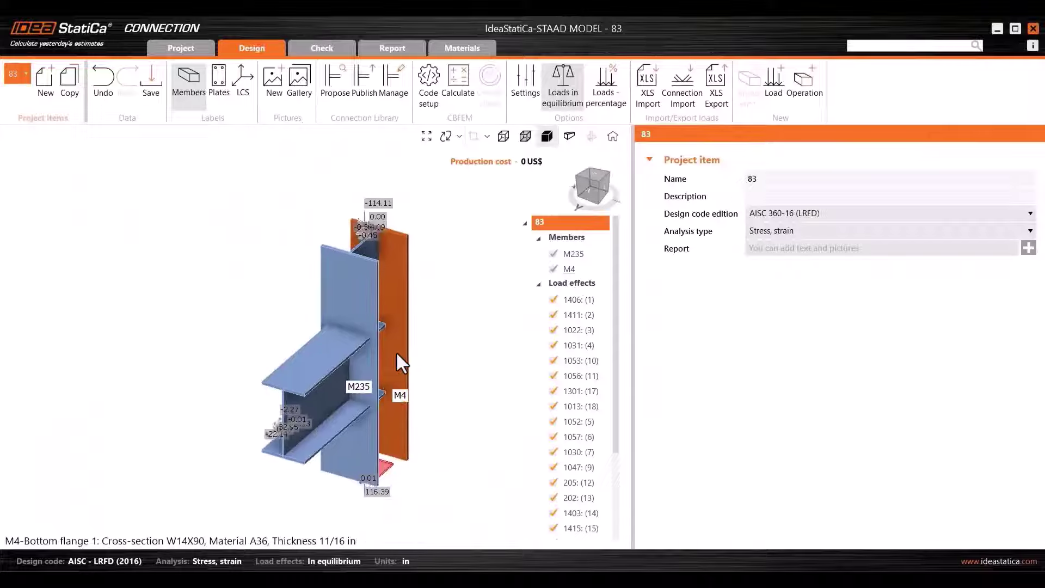
scroll(396, 351, "down", 2)
middle_click_drag(396, 351, 350, 343)
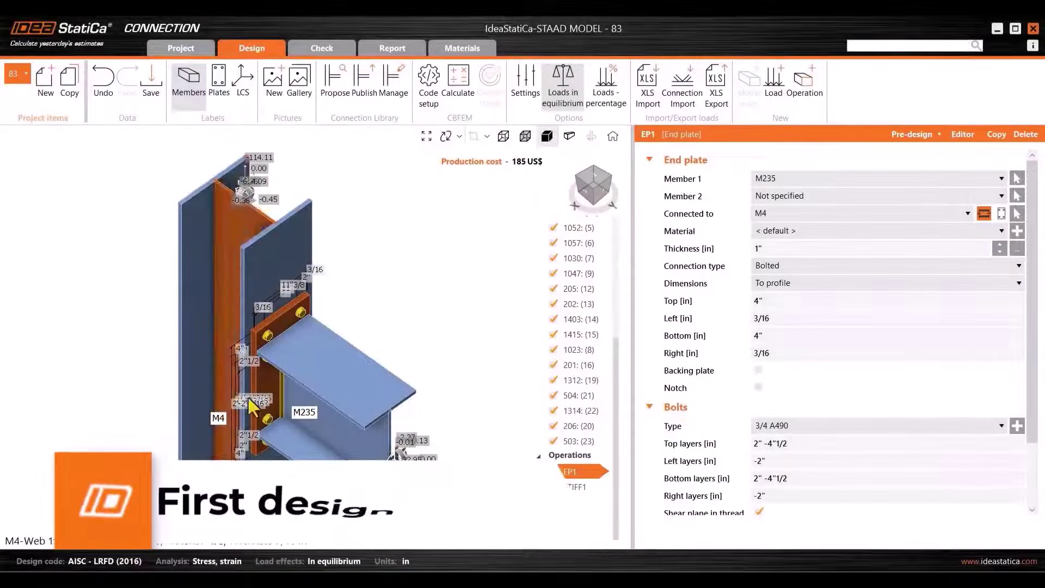
Step: Review the member forces of load effects 1406, 1031 and 1053 on the M235 to M4 connection
right_click_drag(457, 224, 491, 222)
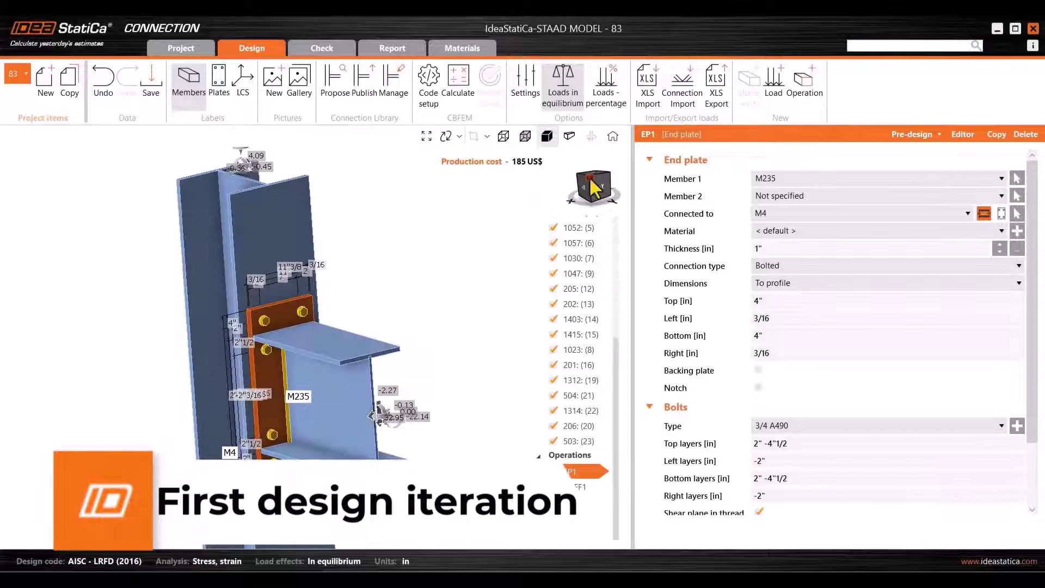
scroll(601, 300, "up", 5)
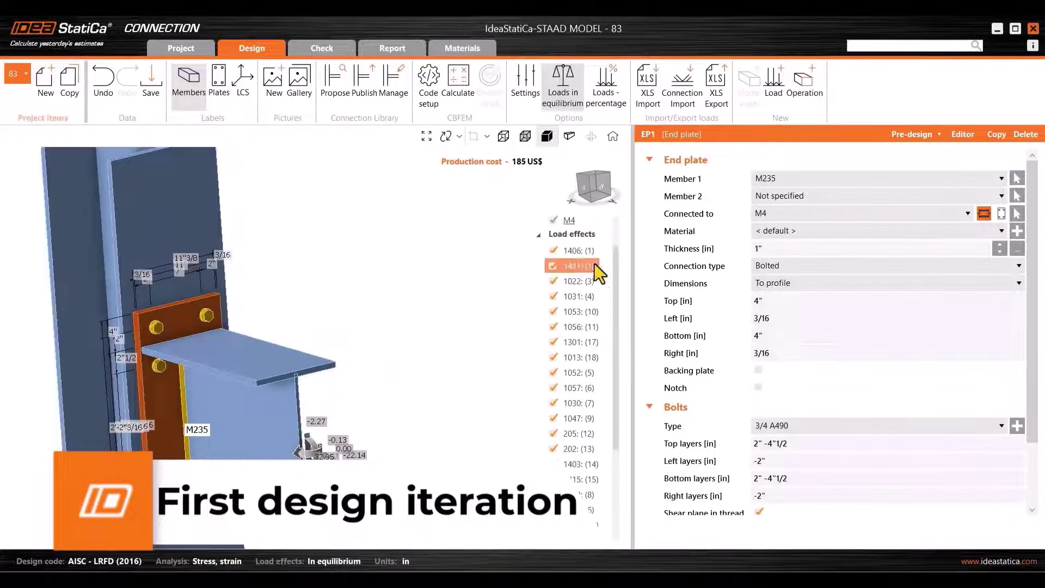
left_click(589, 267)
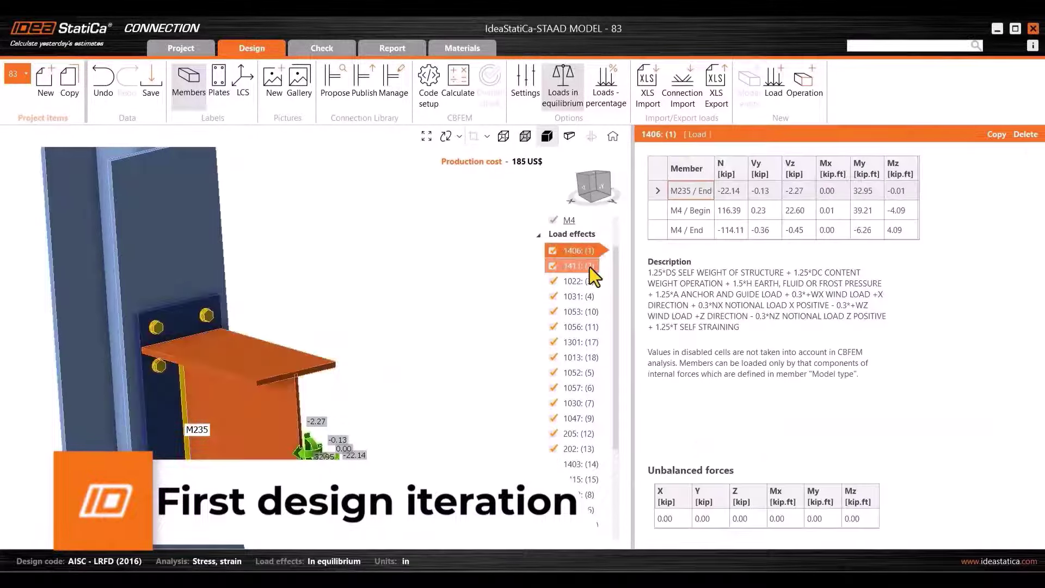
left_click(587, 297)
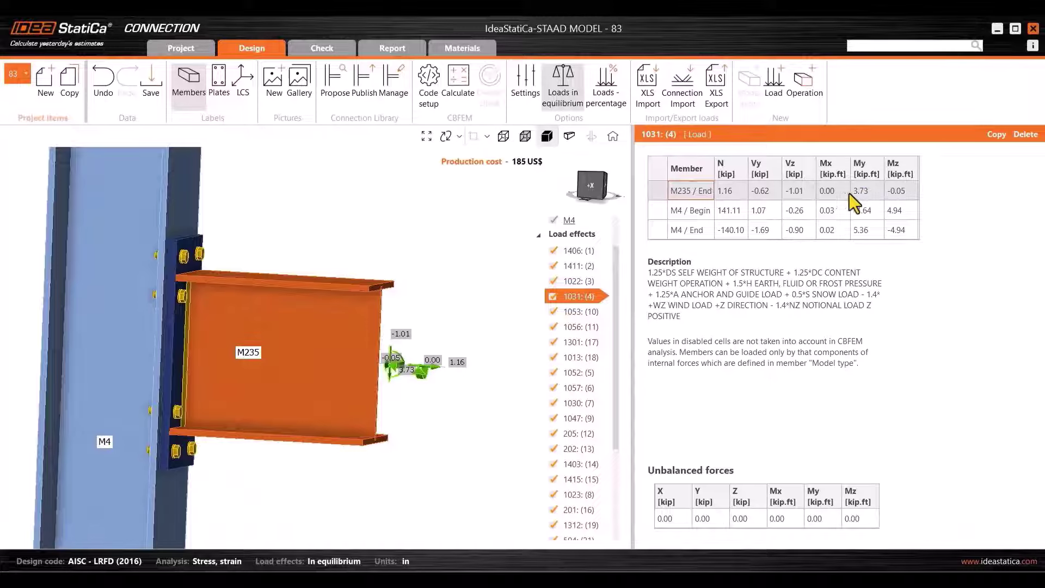
left_click(585, 318)
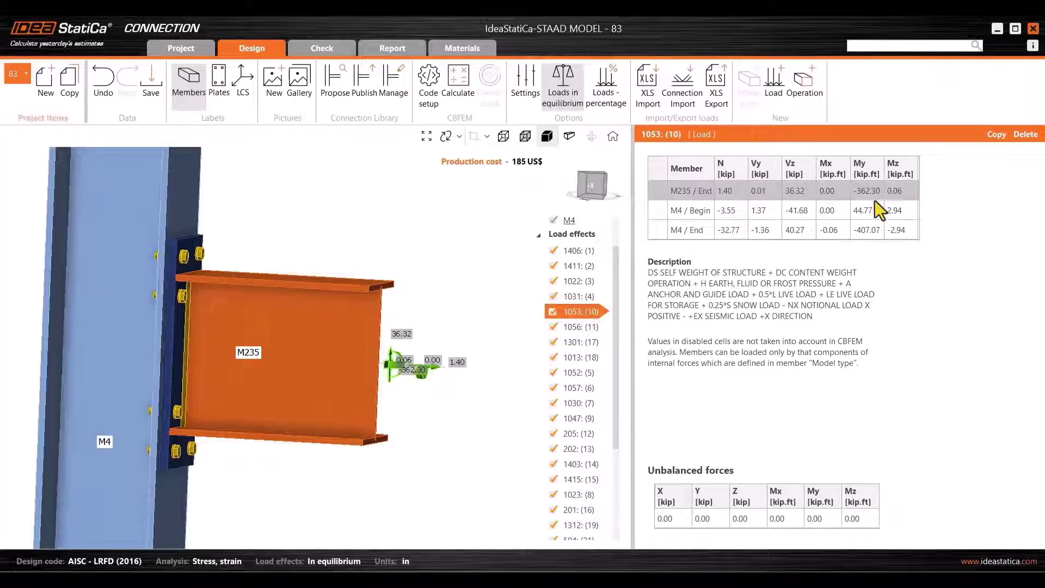
Step: Unselect all load effects, calculate the load extremes, and inspect the extreme description of load effect 1056
right_click(579, 234)
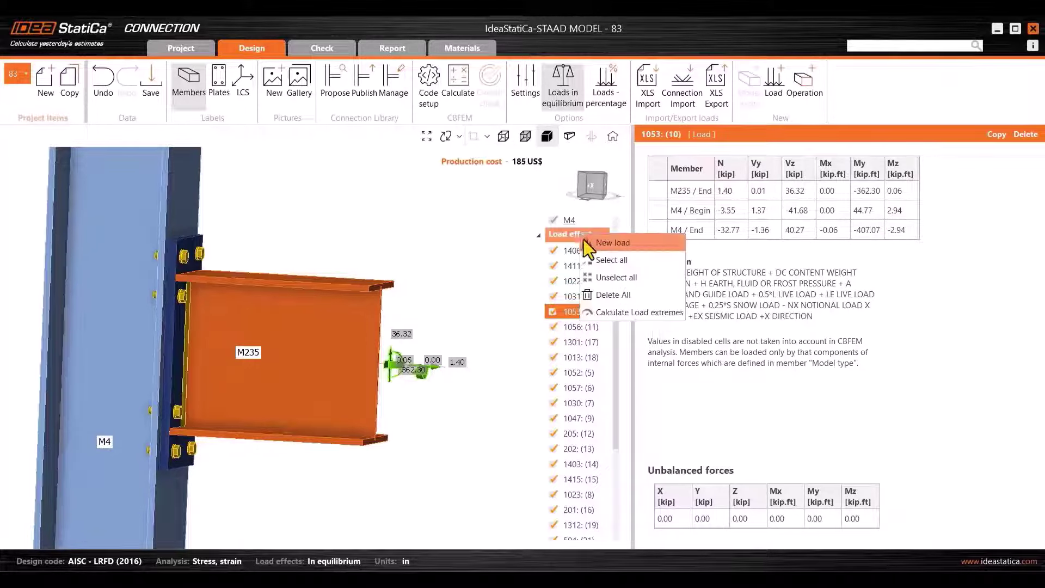
left_click(601, 276)
right_click(569, 236)
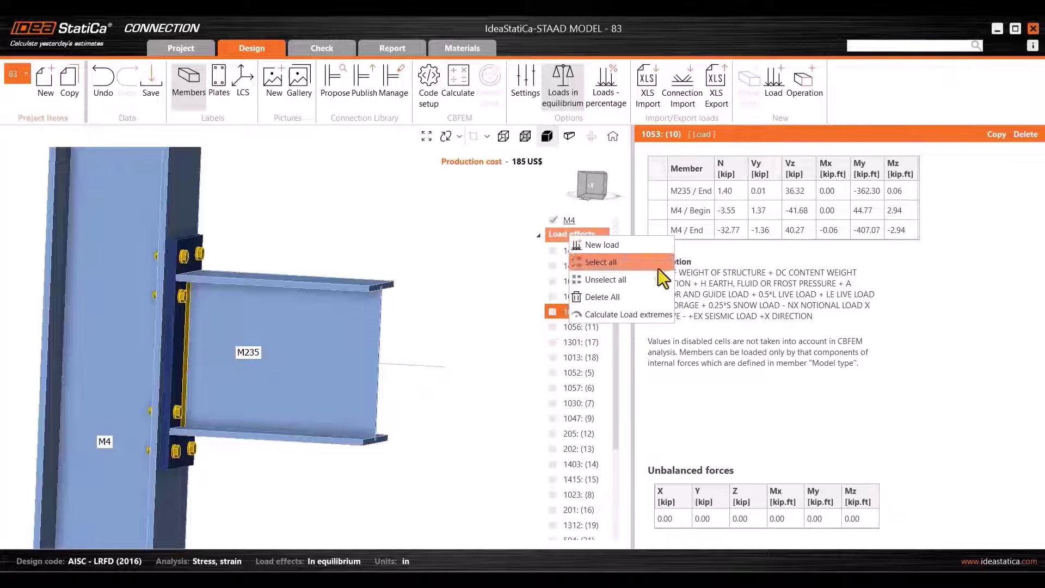
left_click(625, 315)
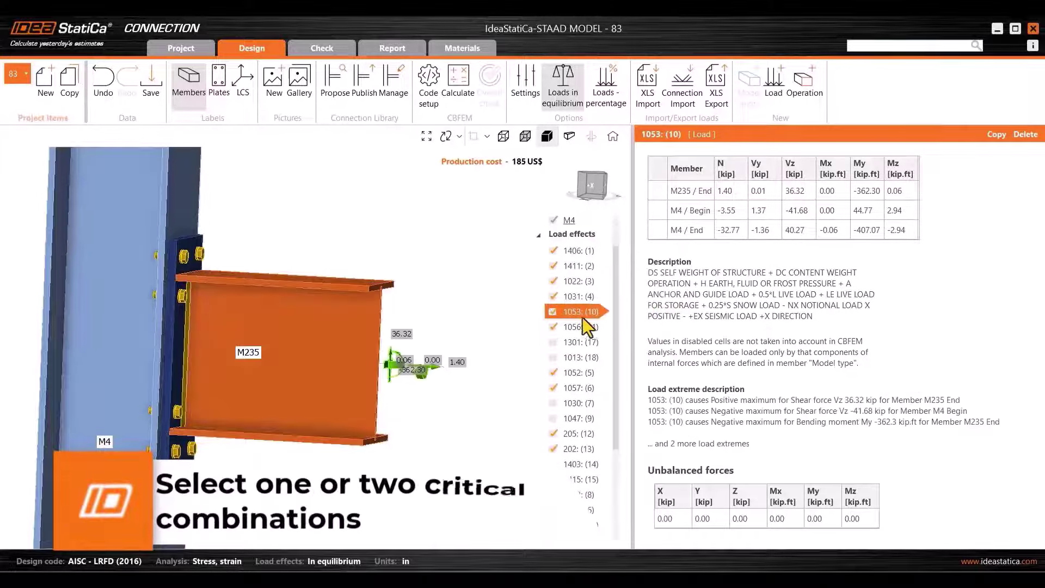
left_click(583, 327)
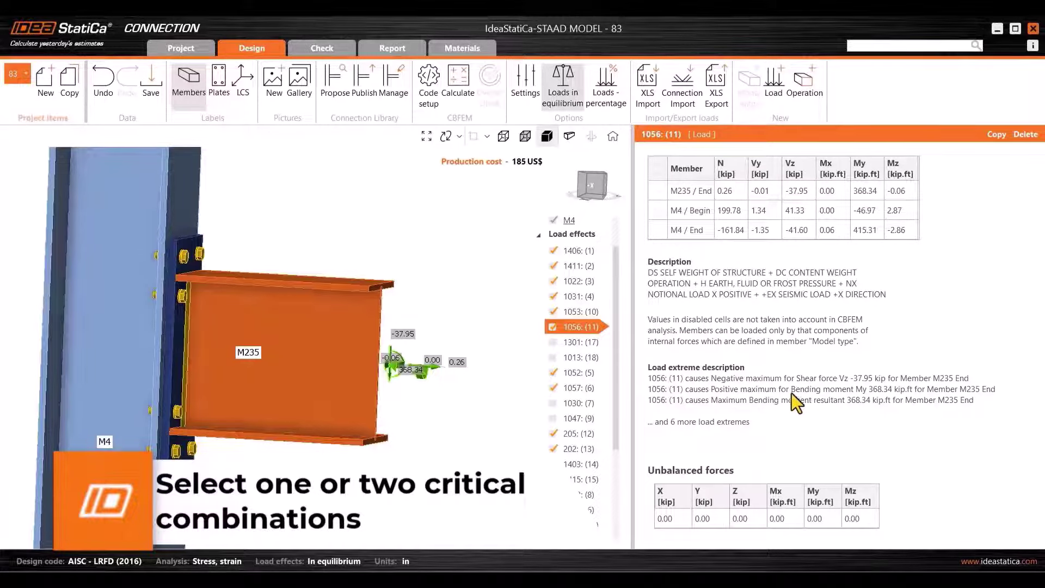
Step: Deactivate load effects 1053, 1031, 1022, 1411 and 1406
left_click(552, 311)
left_click(553, 296)
left_click(552, 280)
left_click(552, 267)
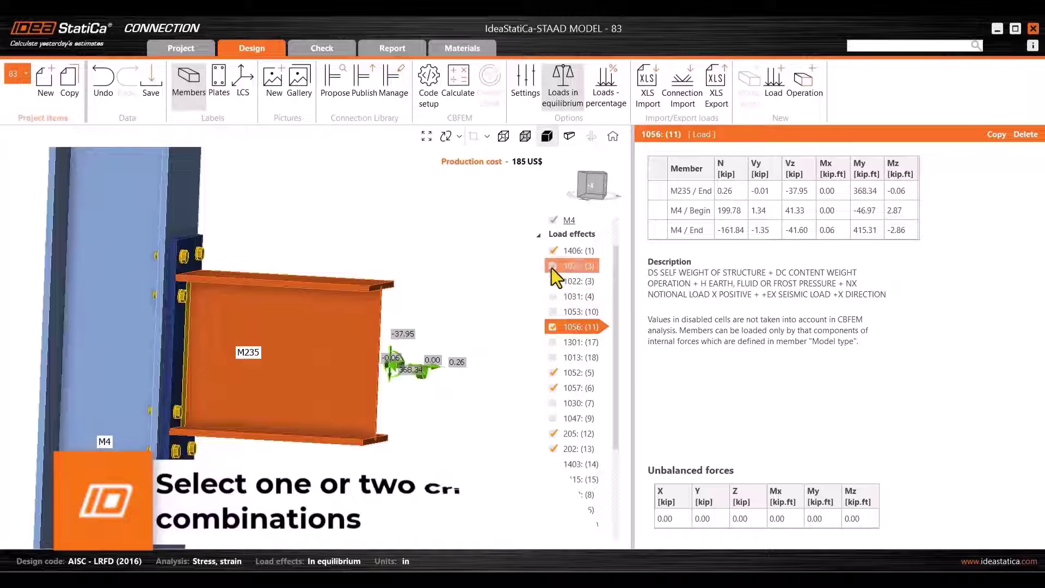
left_click(552, 252)
Step: Reactivate load effect 1053 and deactivate load effects 1052, 1057, 205 and 202 after checking their forces
left_click(577, 311)
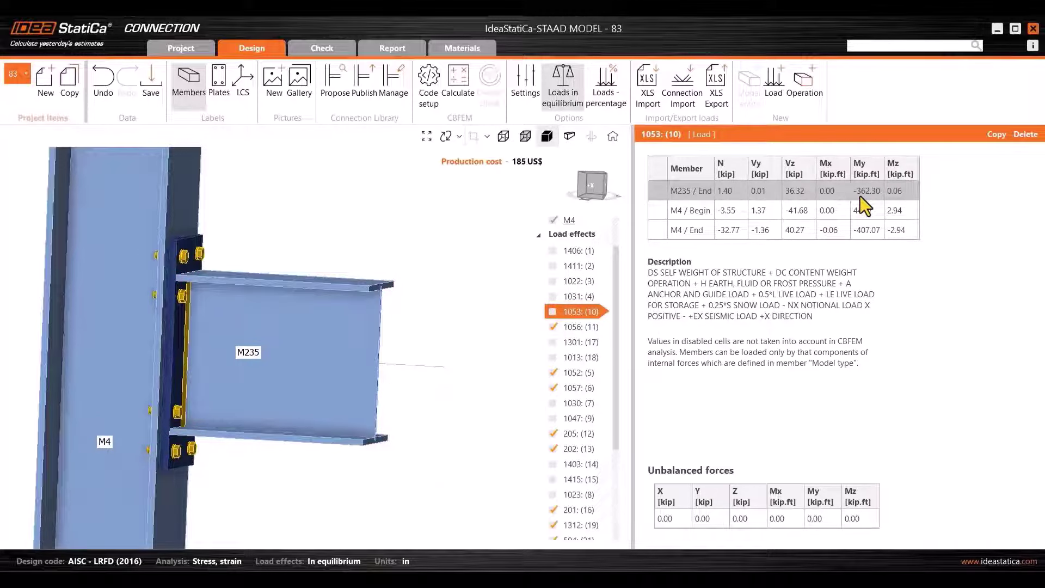
left_click(552, 311)
left_click(579, 373)
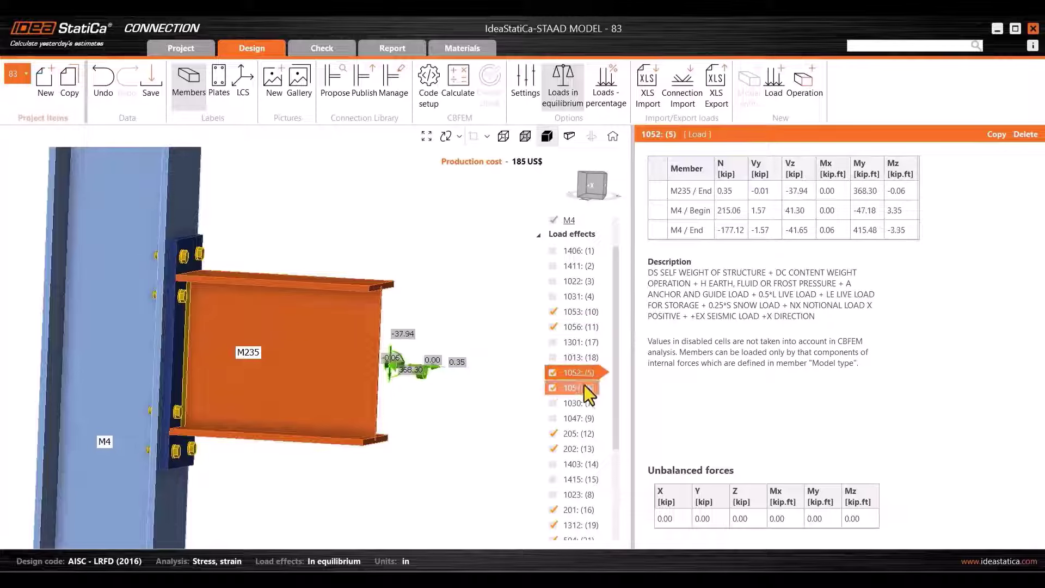
left_click(584, 385)
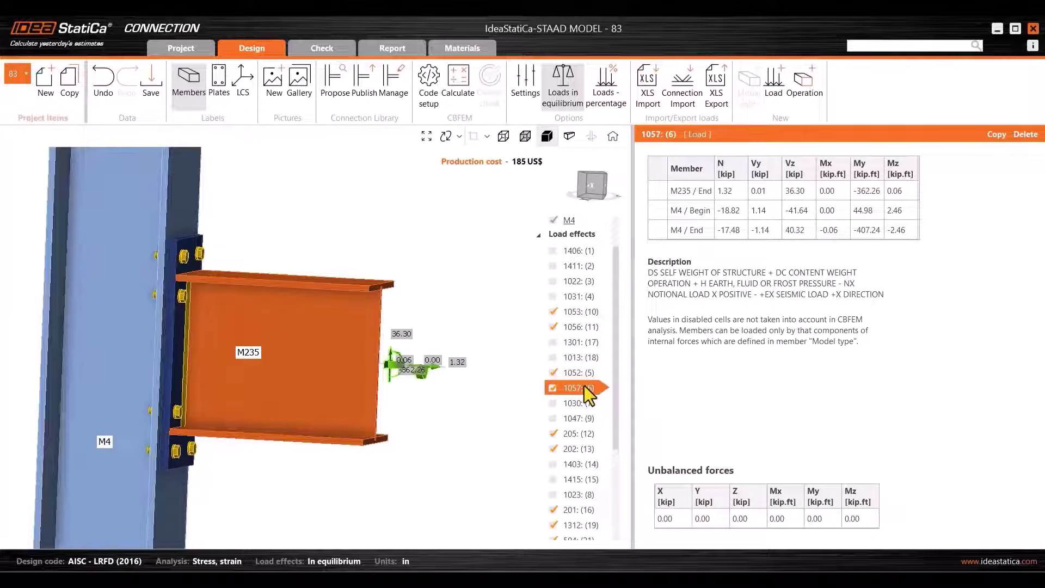
left_click(552, 388)
left_click(566, 447)
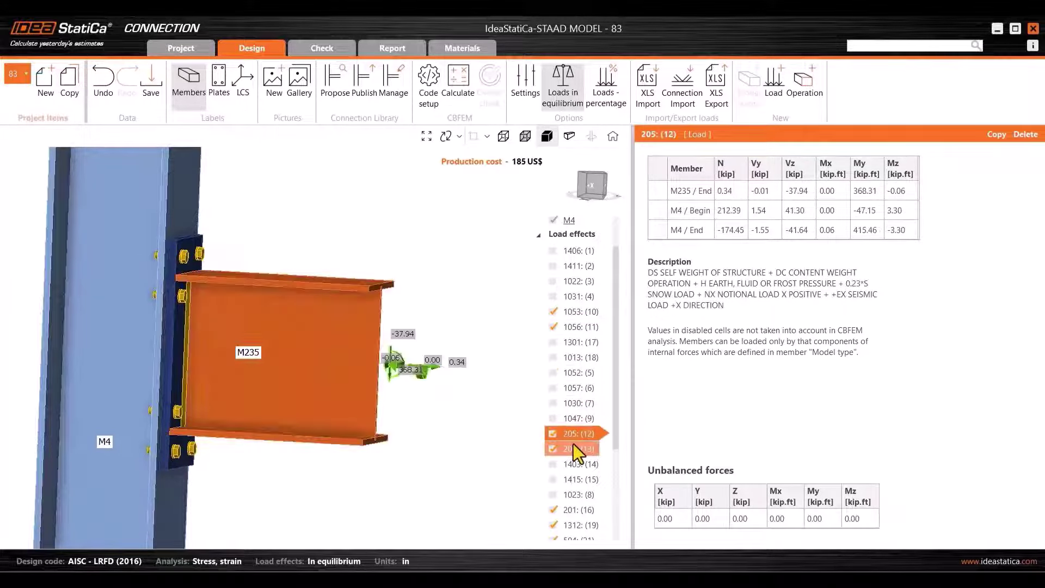
left_click(553, 449)
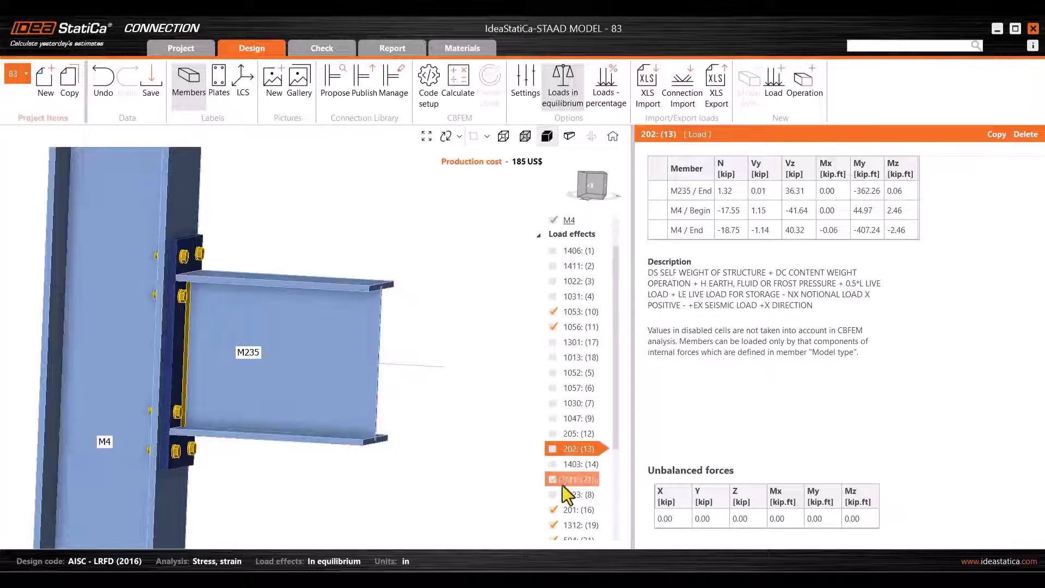
Step: Check and deactivate the remaining load effects 201, 1312, 504, 1314 and 503
scroll(562, 485, "down", 3)
left_click(553, 427)
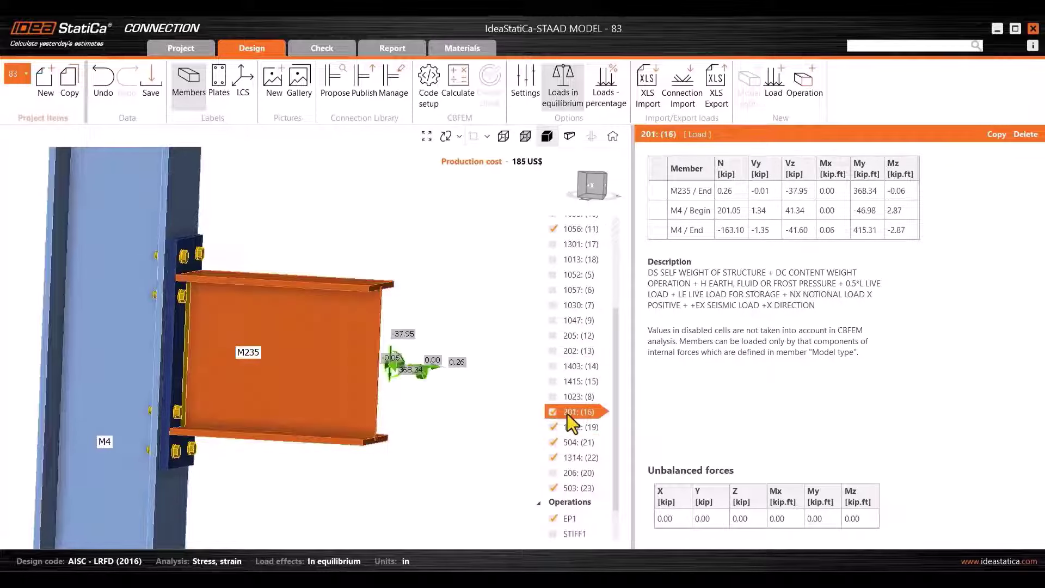
left_click(576, 442)
left_click(573, 455)
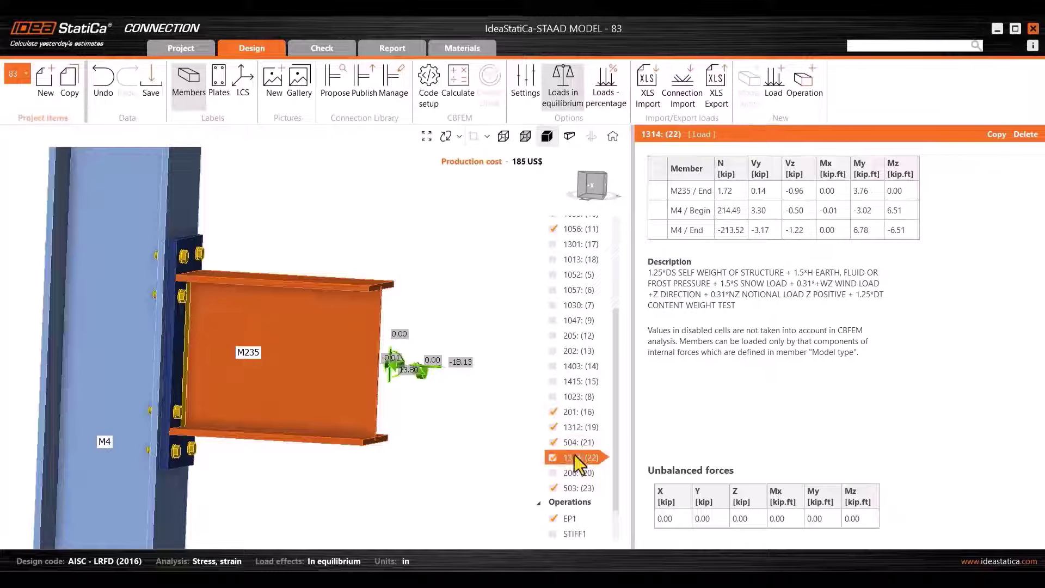
left_click(568, 489)
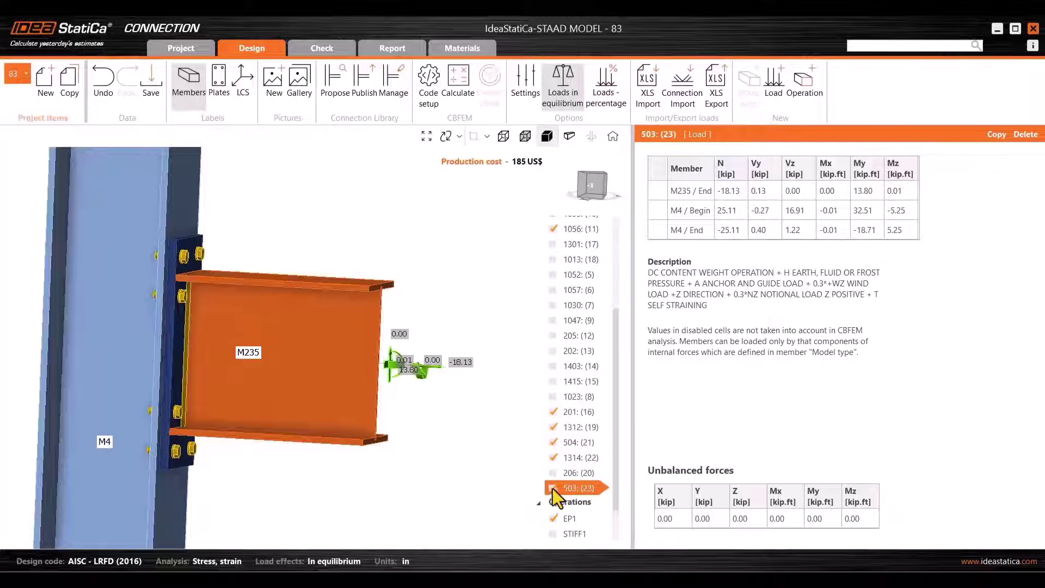
left_click(553, 488)
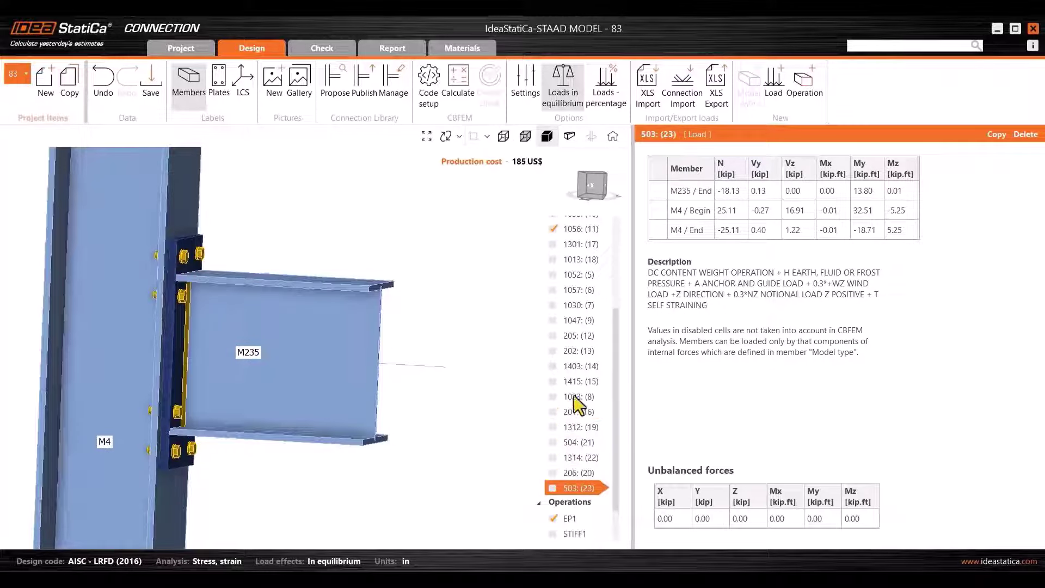
Step: Compare the bending moments My of the two active load effects, 1053 and 1056, at M235's end
scroll(576, 402, "up", 3)
left_click(595, 315)
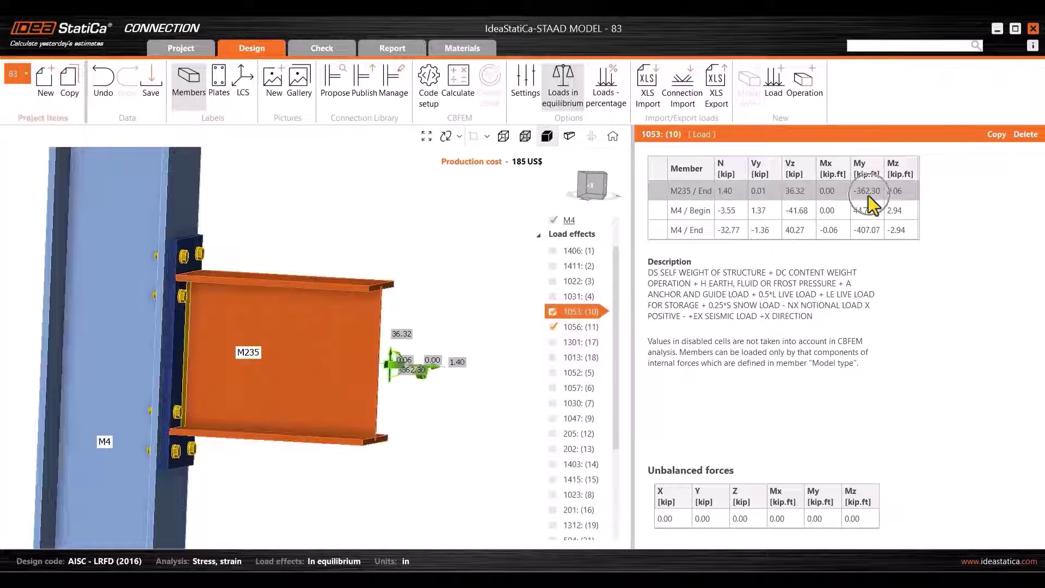
key("Down")
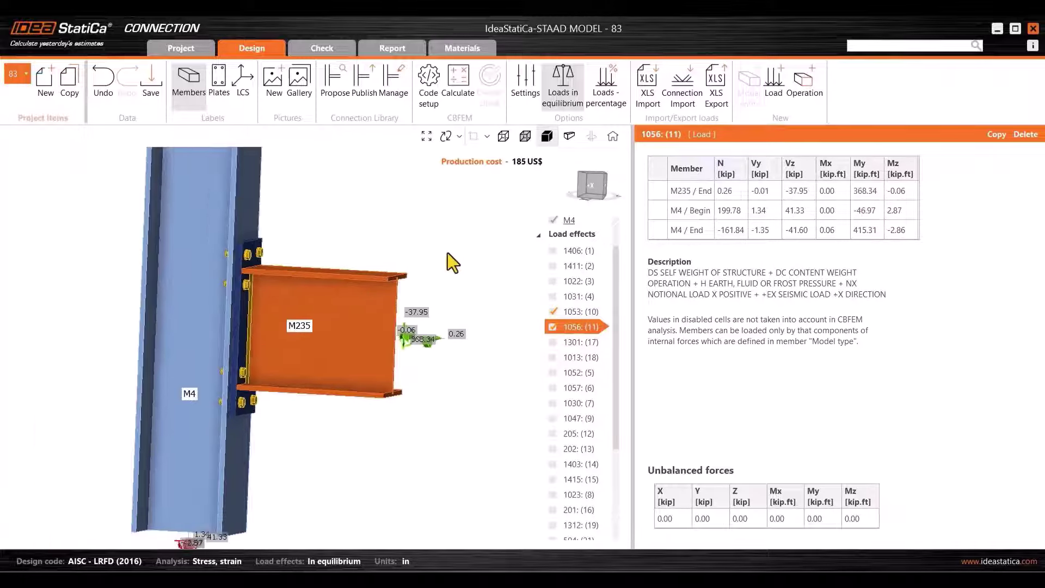
Step: Activate Stop at limit strain in the code and calculation settings, and calculate the connection
right_click_drag(448, 252, 420, 296)
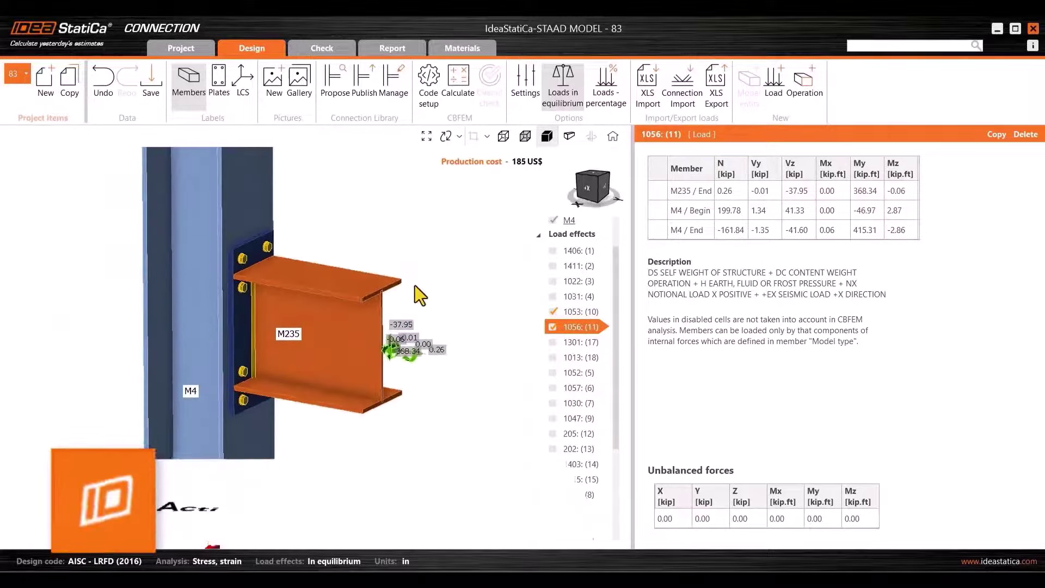
left_click(432, 105)
left_click(560, 141)
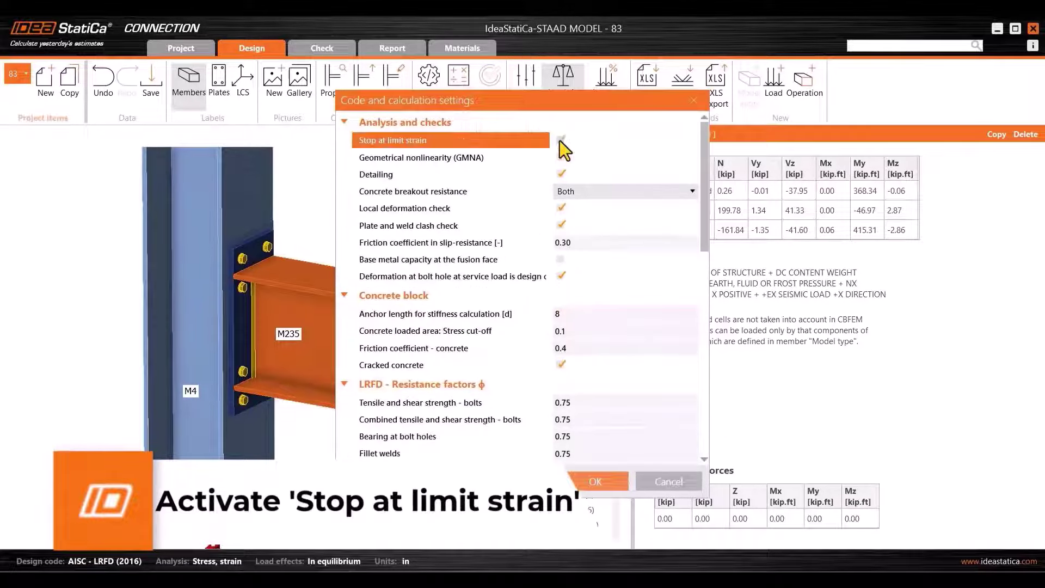
left_click(597, 480)
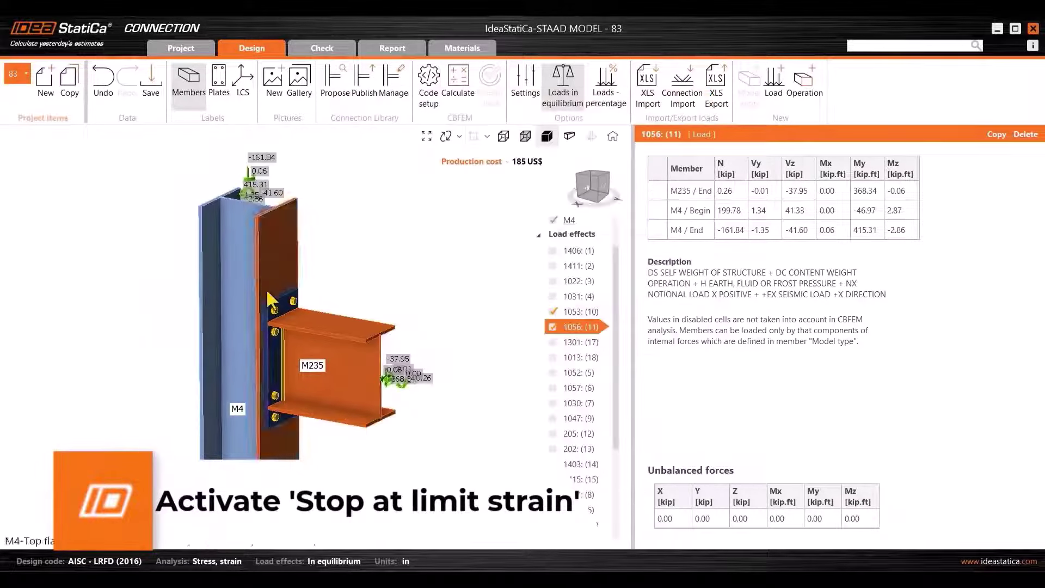
left_click(456, 94)
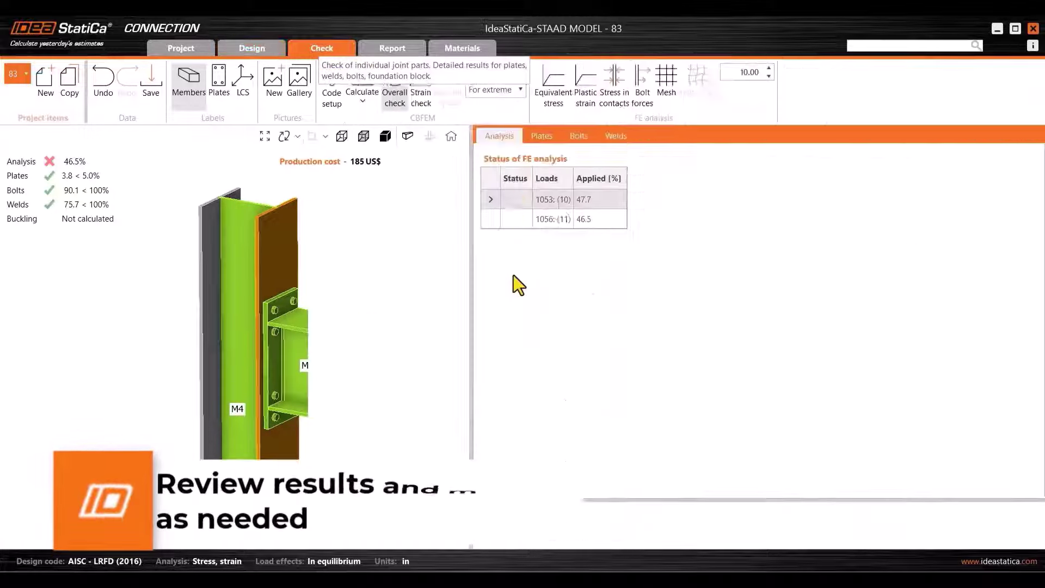
Step: Examine the equivalent stress on the deformed, meshed model from the side for load effects 1053 and 1056
left_click(553, 81)
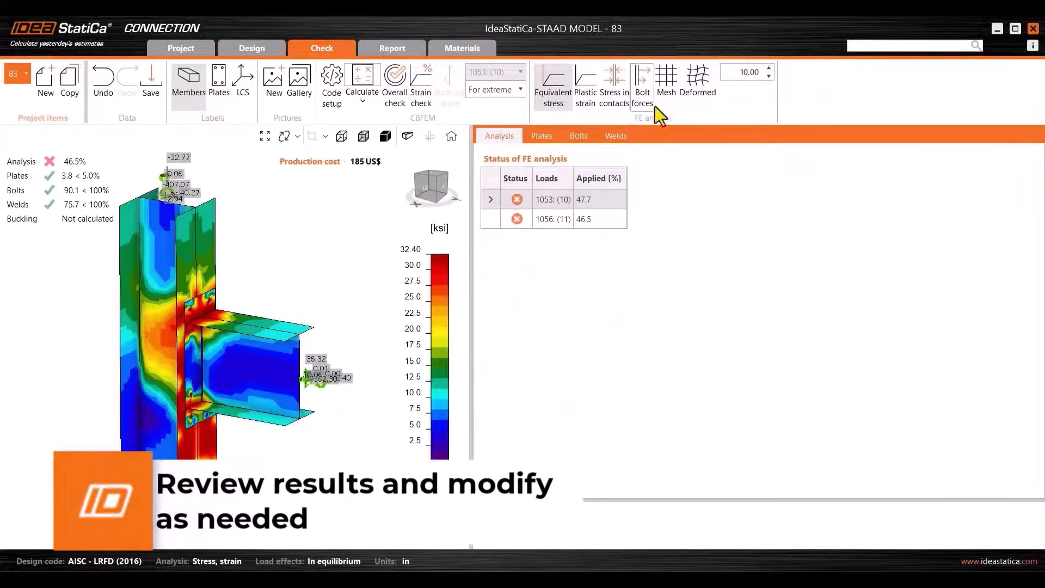
left_click(698, 90)
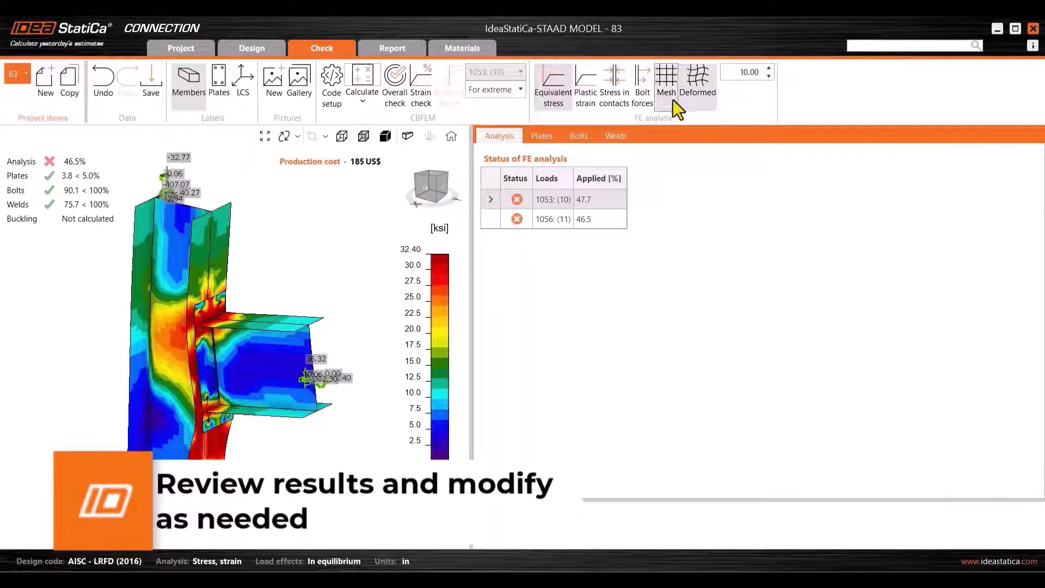
left_click(674, 101)
left_click(429, 191)
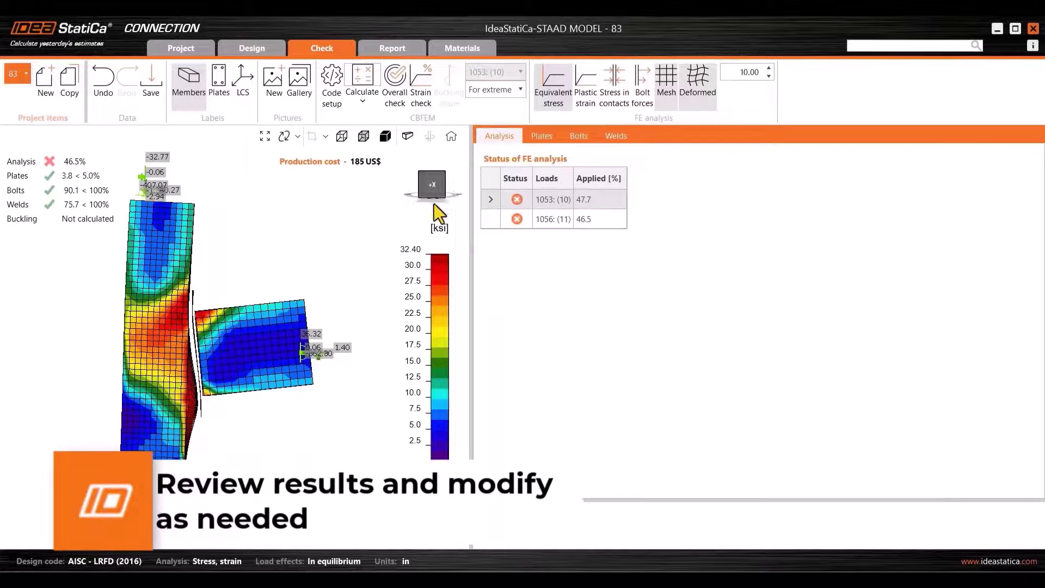
left_click(553, 224)
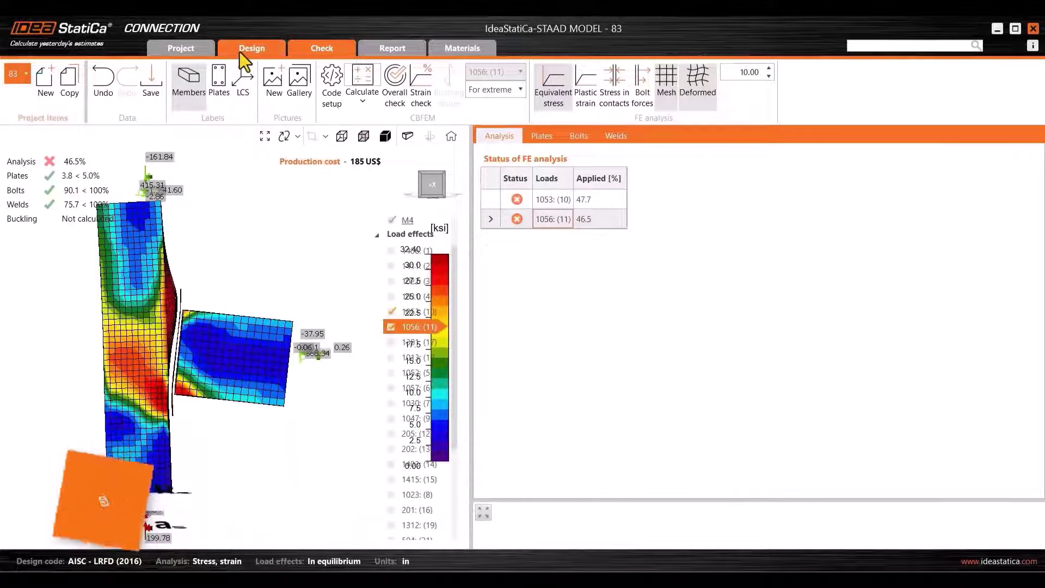
Step: Return to the design and activate the STIFF1 stiffener operation
left_click(239, 52)
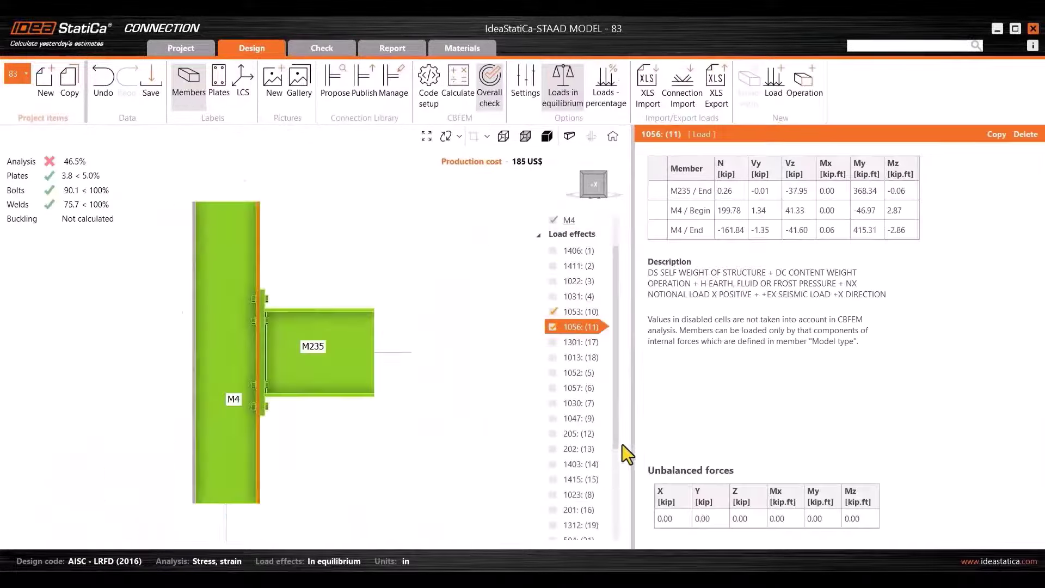
scroll(599, 479, "down", 1)
scroll(590, 506, "down", 2)
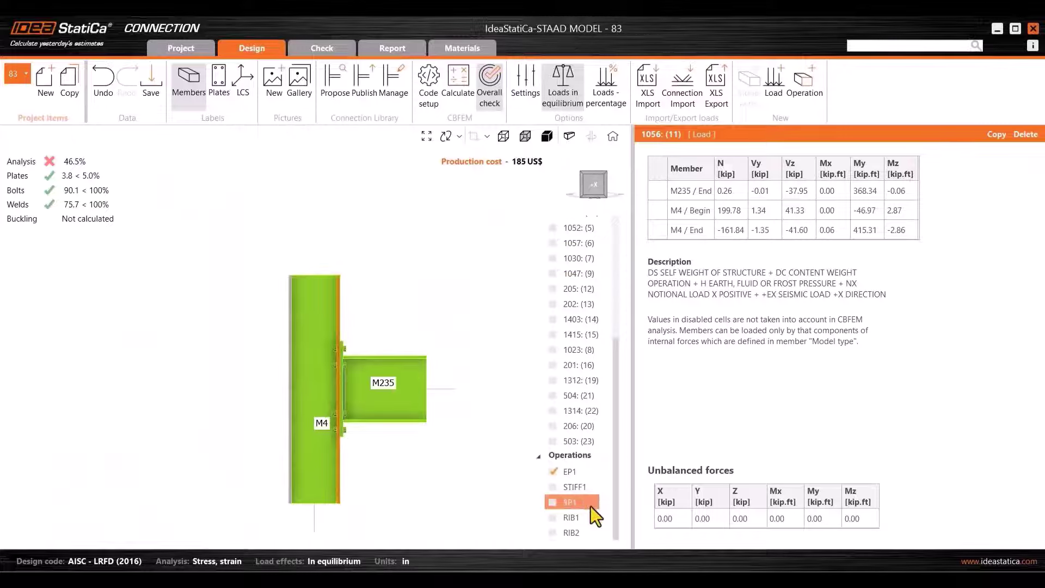
left_click(553, 486)
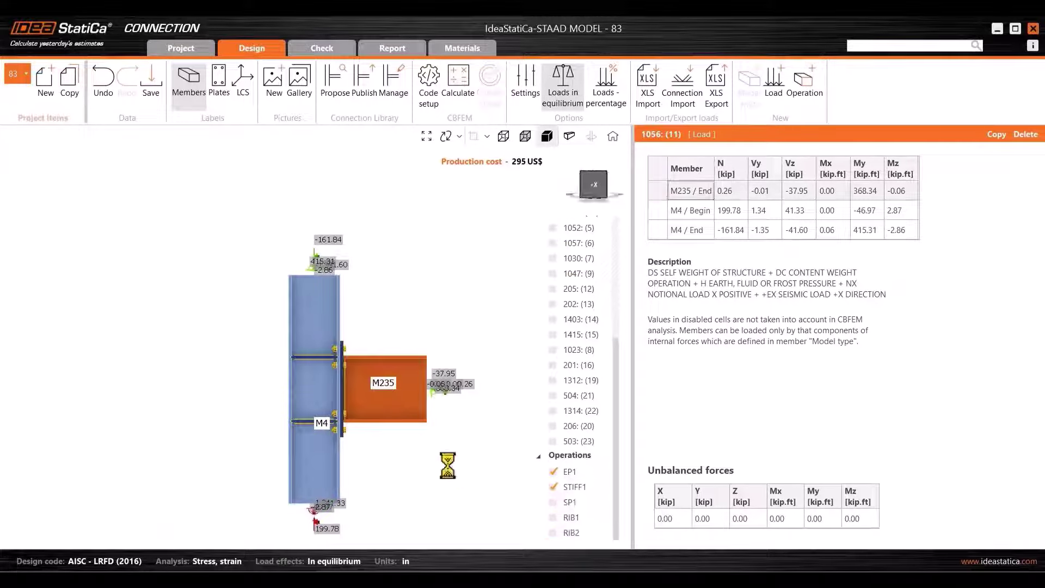
Step: Set the bolt type of the EP1 end plate to 1 A490 and check the bolts in the model
right_click_drag(450, 479, 370, 331)
left_click(343, 381)
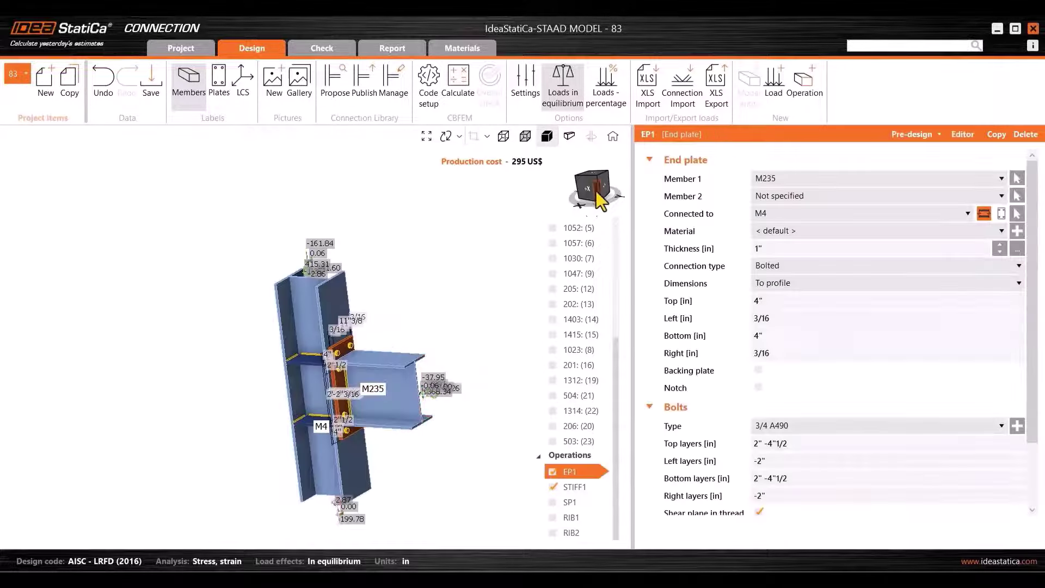
left_click(603, 189)
left_click(783, 431)
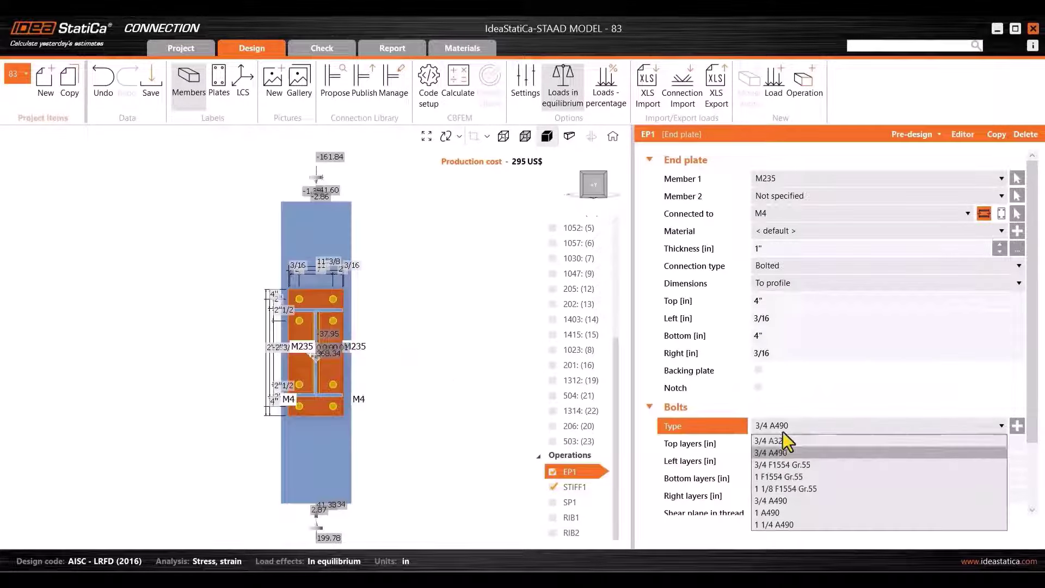
left_click(776, 524)
right_click_drag(269, 334, 364, 339)
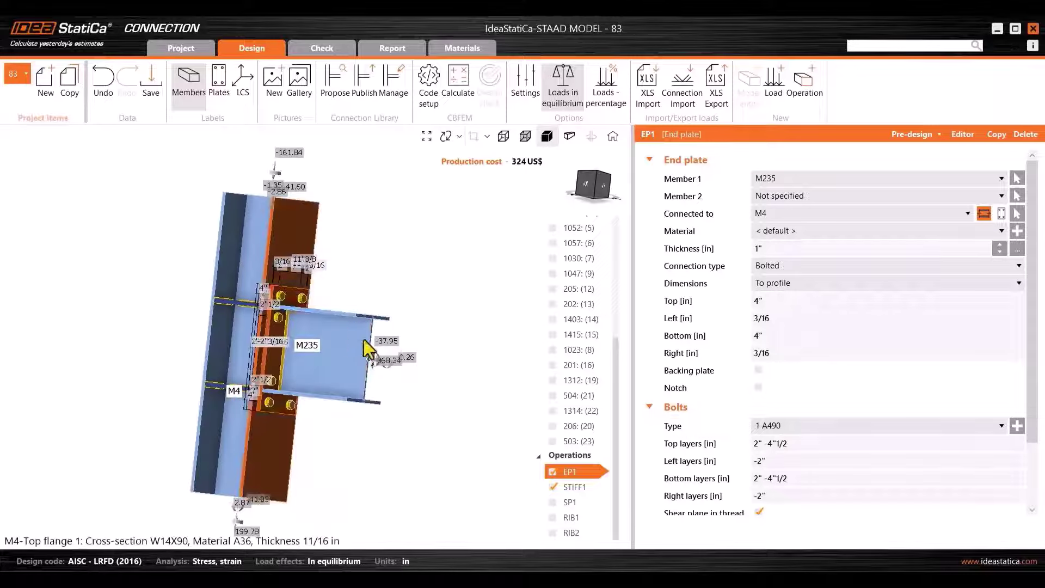
Step: Calculate the connection and examine the plastic strain on the deformed, meshed model from the side for load effect 1056
left_click(464, 93)
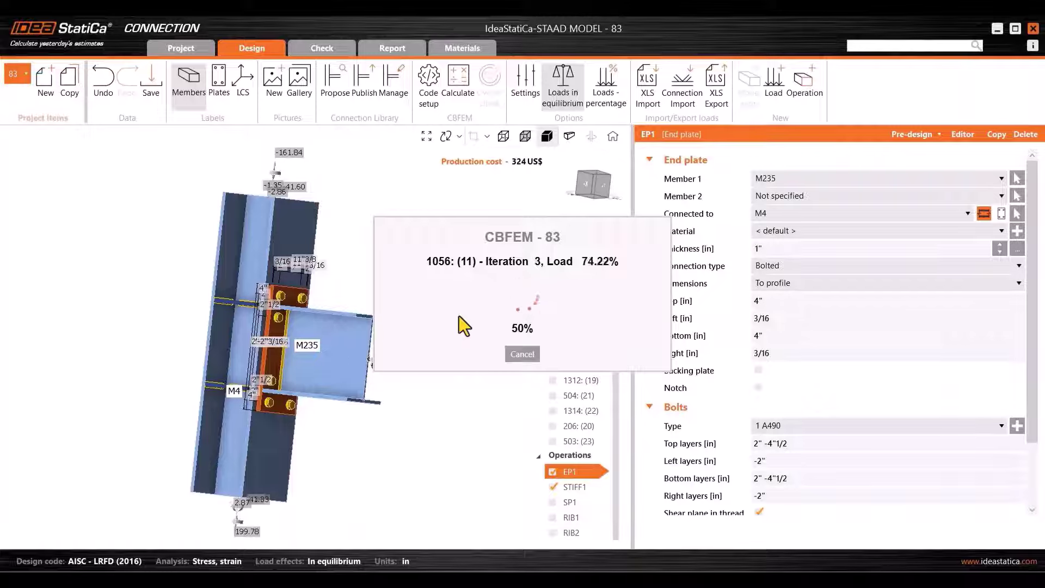
left_click(315, 50)
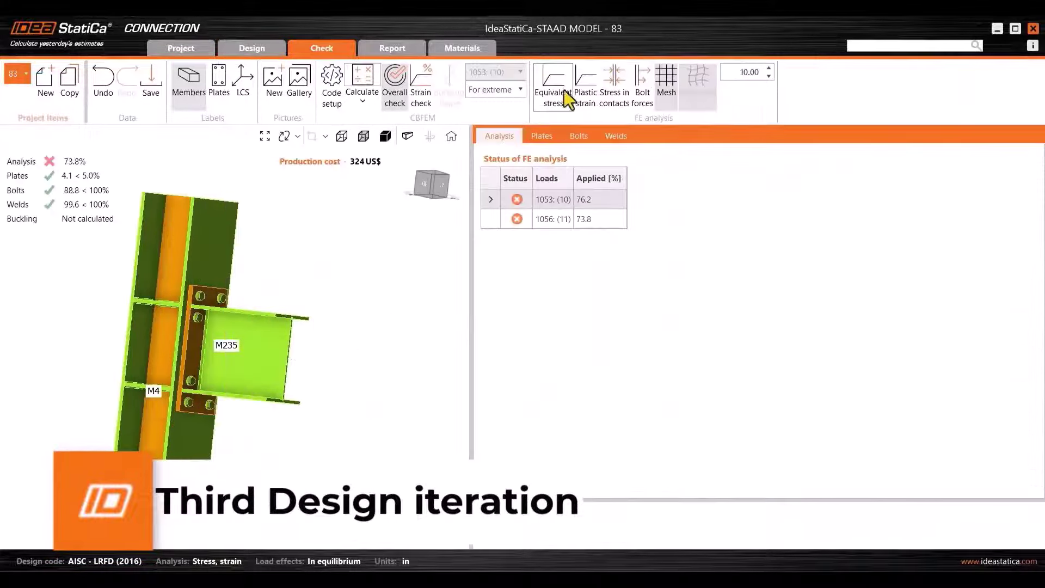
left_click(584, 99)
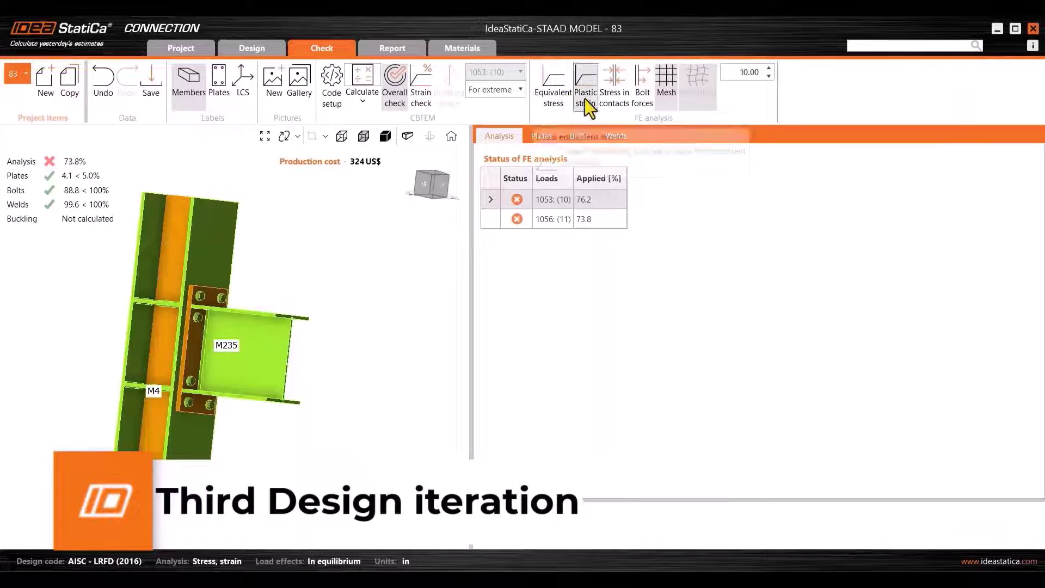
left_click(428, 183)
left_click(553, 218)
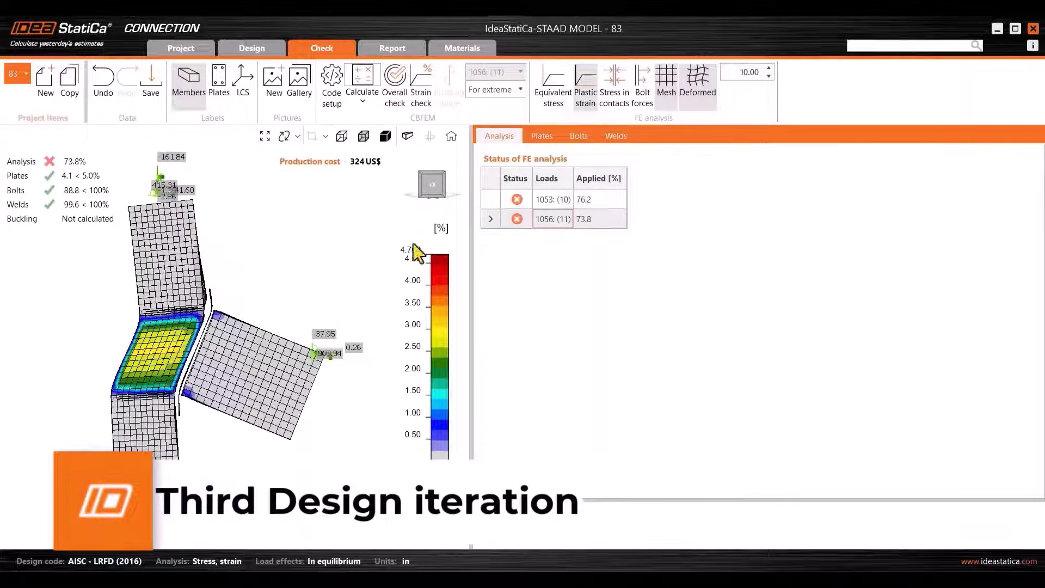
Step: Return to the design, activate the SP1 stiffening plate operation and inspect the doubler on the column web
right_click_drag(226, 285, 217, 318)
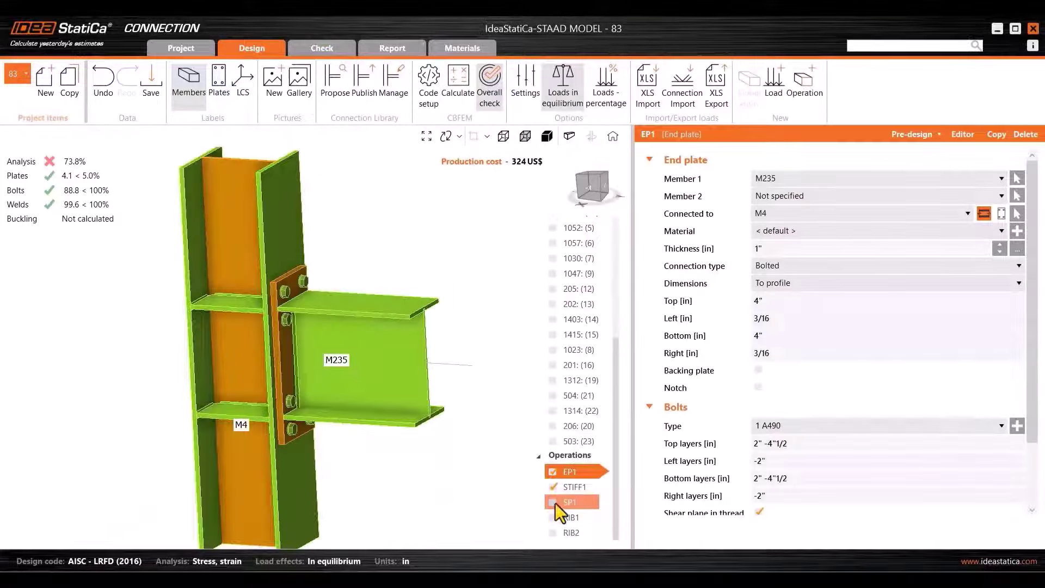
left_click(553, 502)
right_click_drag(236, 322, 414, 337)
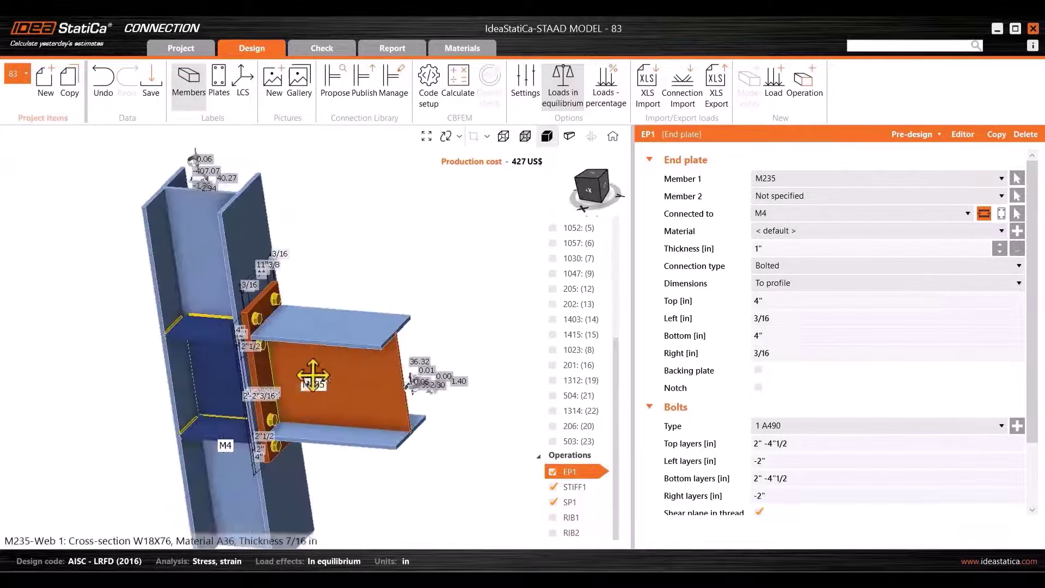
scroll(414, 337, "up", 3)
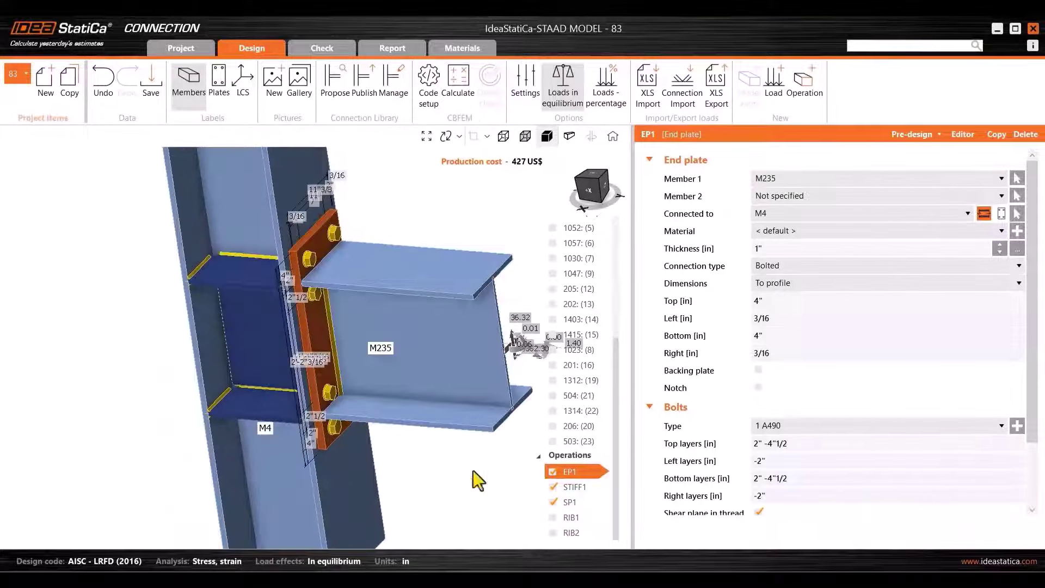
Step: Recalculate the connection with the doubler and examine the equivalent stress on the deformed model from the side
left_click(465, 104)
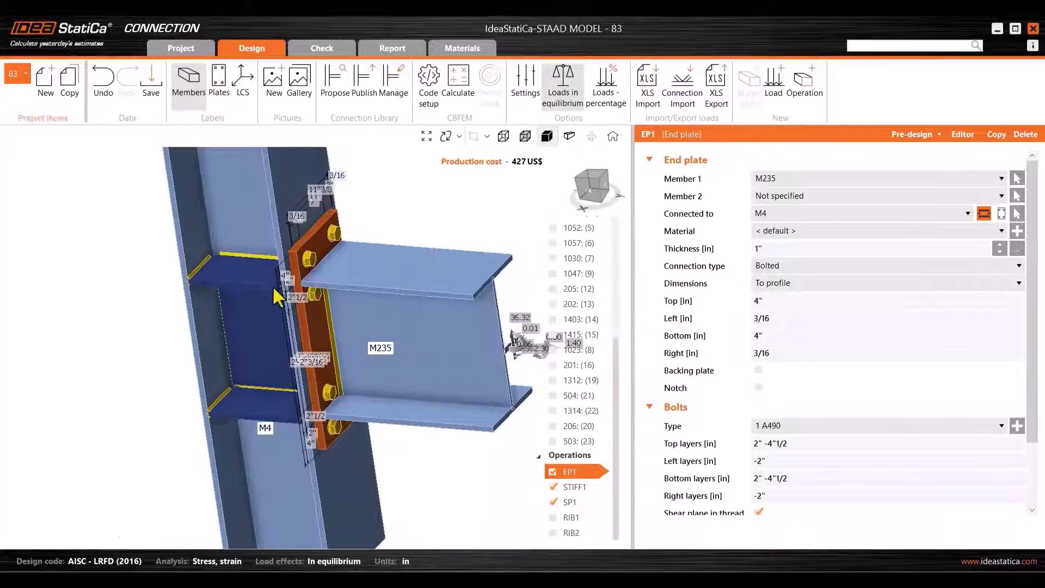
left_click(585, 201)
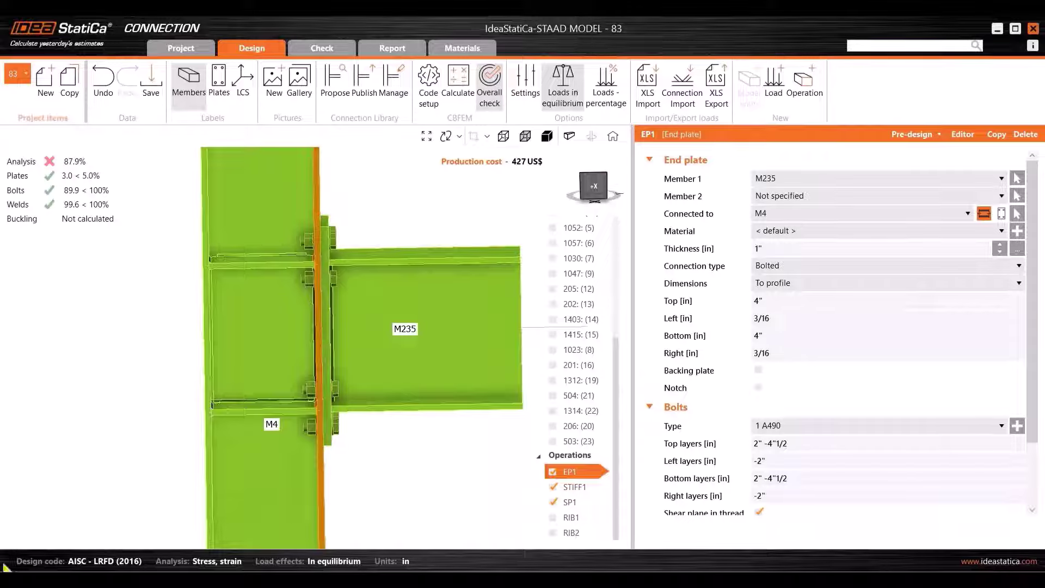
left_click(321, 48)
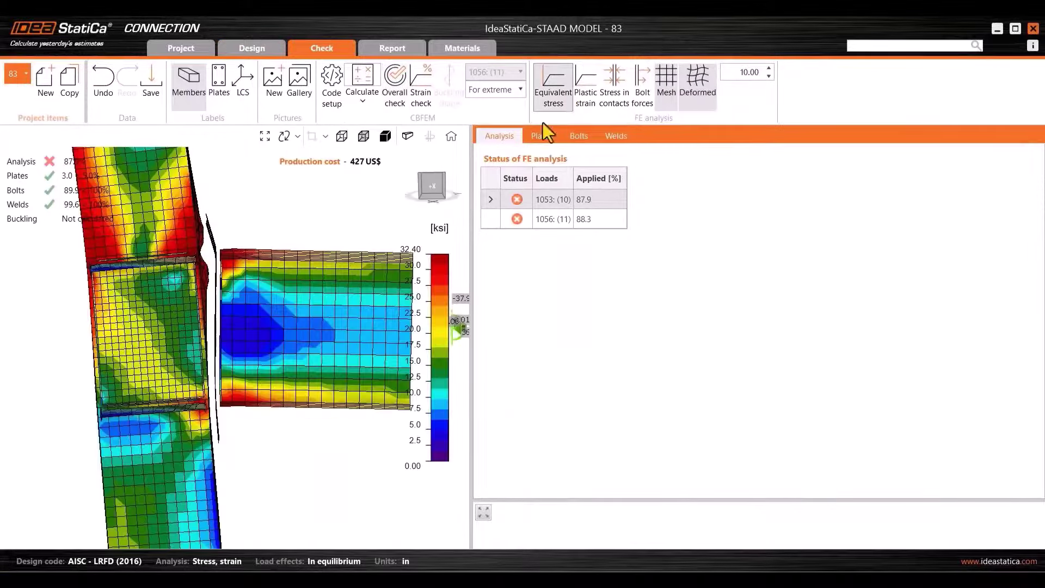
Step: Return to the design and set the top and bottom dimensions of the EP1 end plate to 8 in
right_click_drag(436, 326, 355, 326)
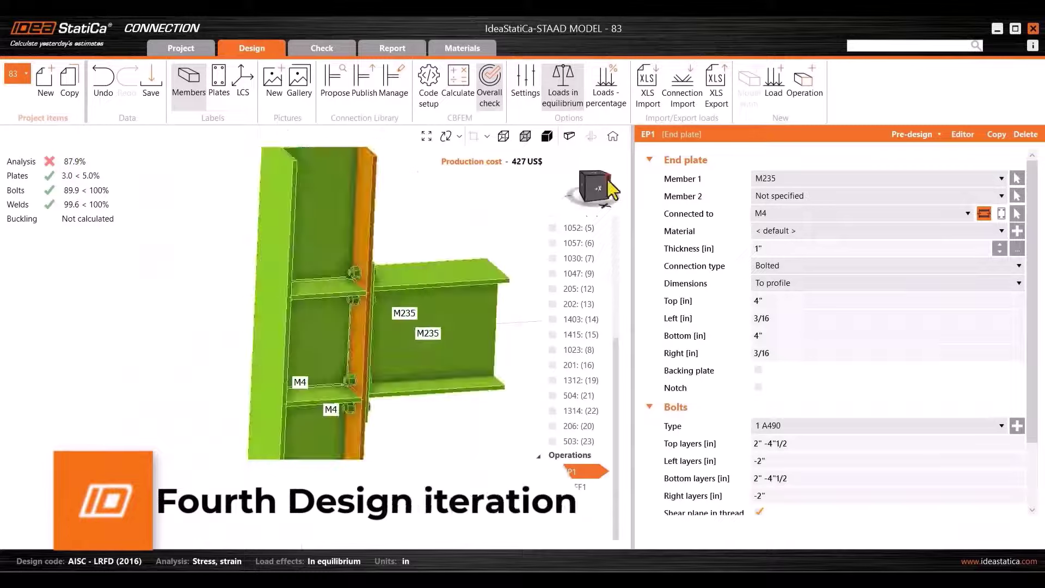
left_click(605, 181)
left_click(687, 304)
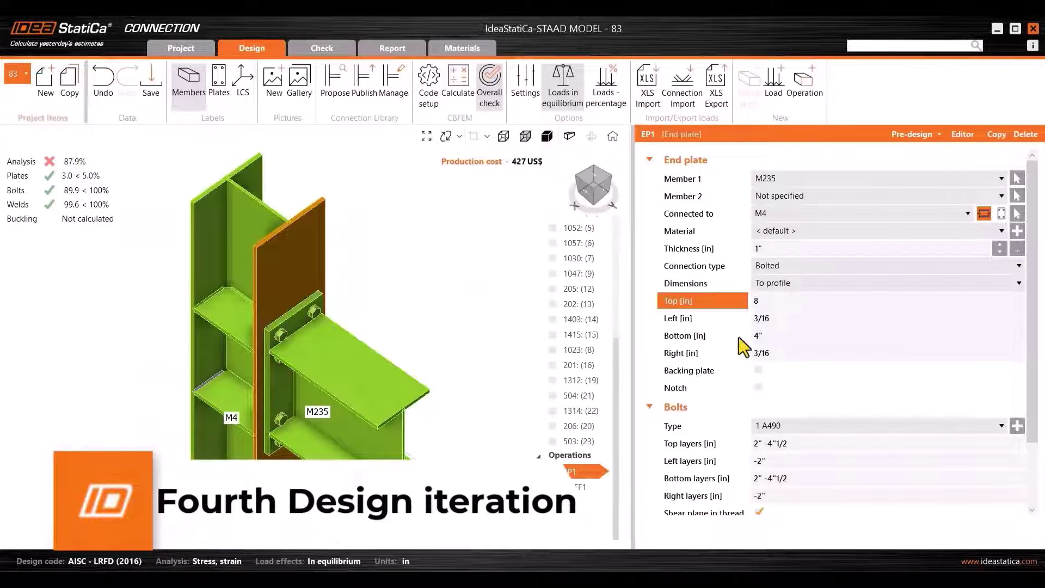
left_click(810, 339)
Step: Add a 6 in entry to the top and bottom bolt layers of EP1, and activate the RIB1 and RIB2 ribs
left_click(835, 446)
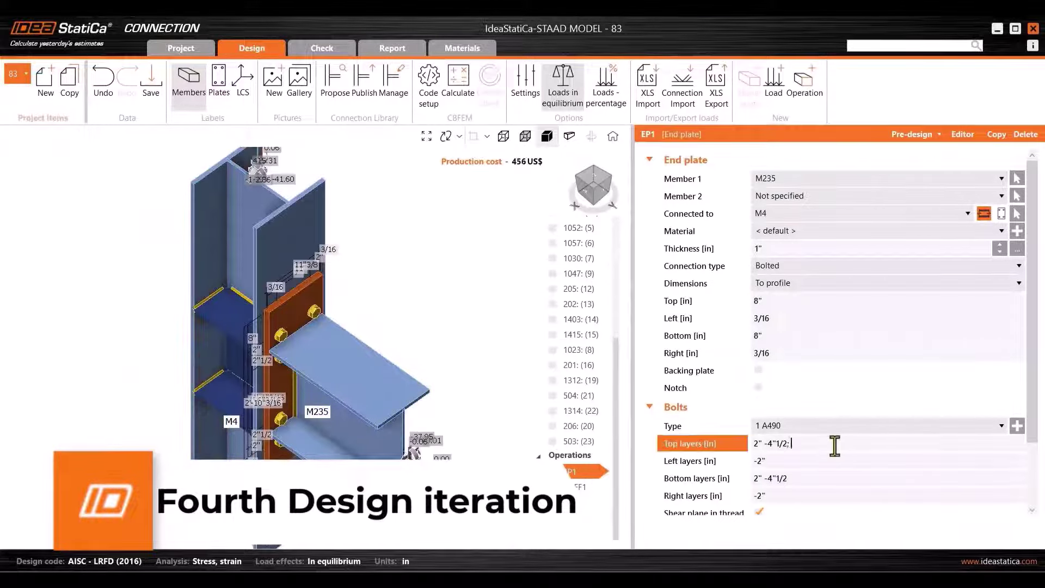
type("; 6")
left_click(791, 477)
type("; 6")
left_click(517, 327)
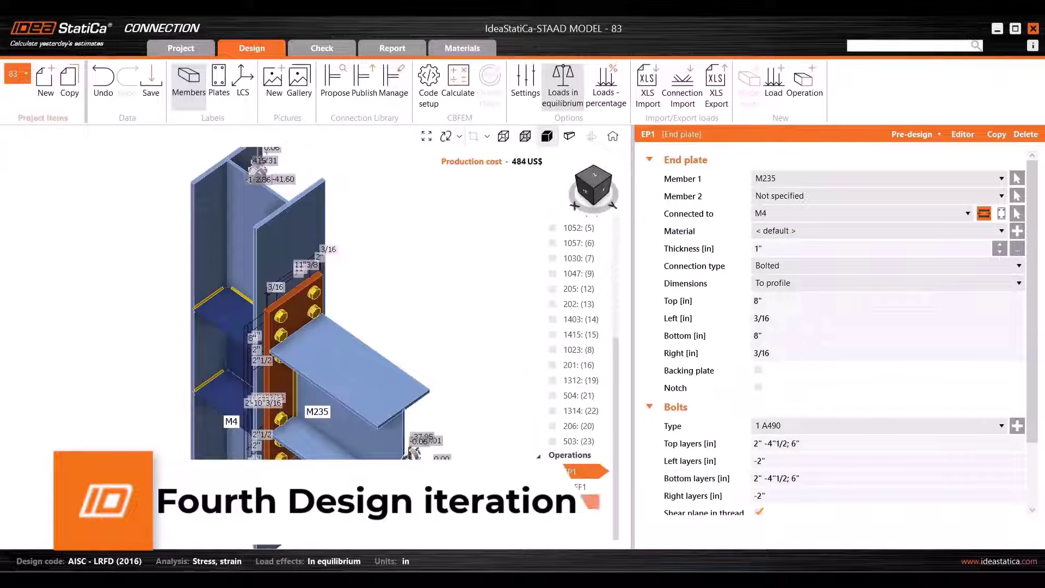
right_click_drag(315, 435, 238, 321)
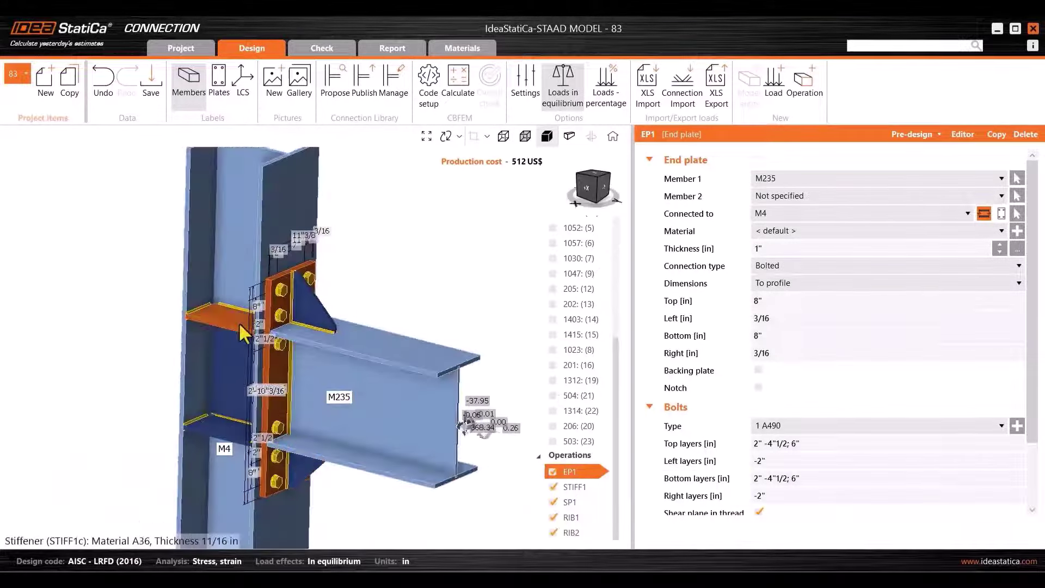
Step: Set the material of the STIFF1 stiffeners and the SP1 stiffening plate to A572 Gr.50
left_click(216, 310)
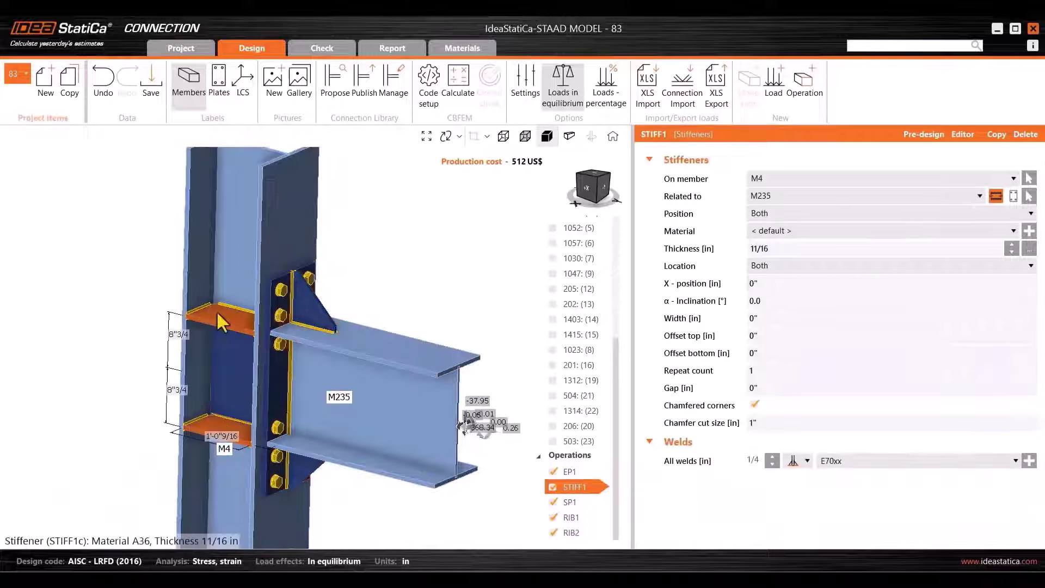
left_click(776, 231)
left_click(758, 258)
left_click(232, 375)
left_click(774, 180)
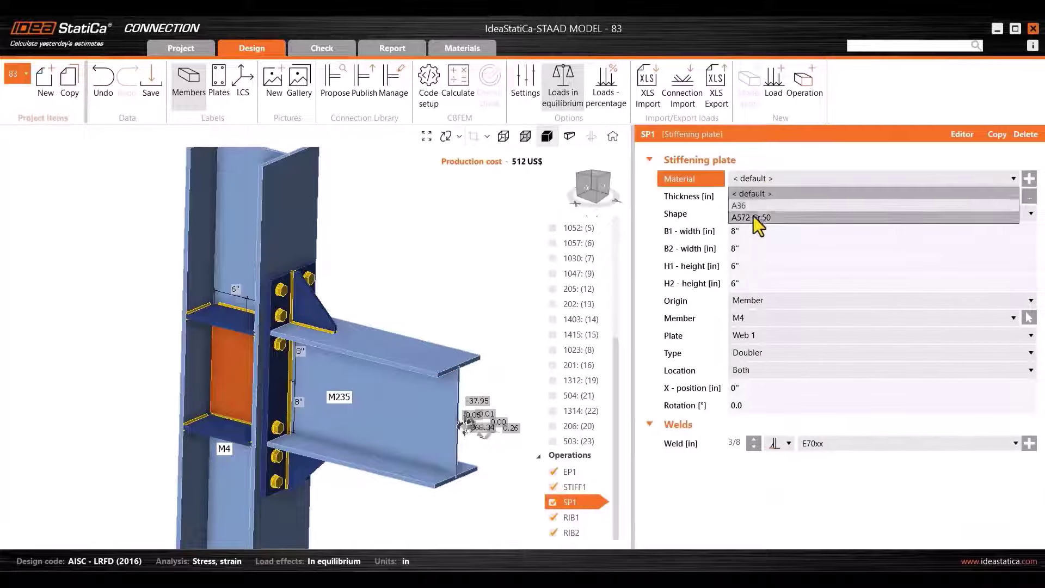
left_click(758, 224)
Step: Set the material of the EP1 end plate and the RIB1 rib to A572 Gr.50, and calculate the connection
left_click(272, 330)
left_click(772, 225)
left_click(775, 267)
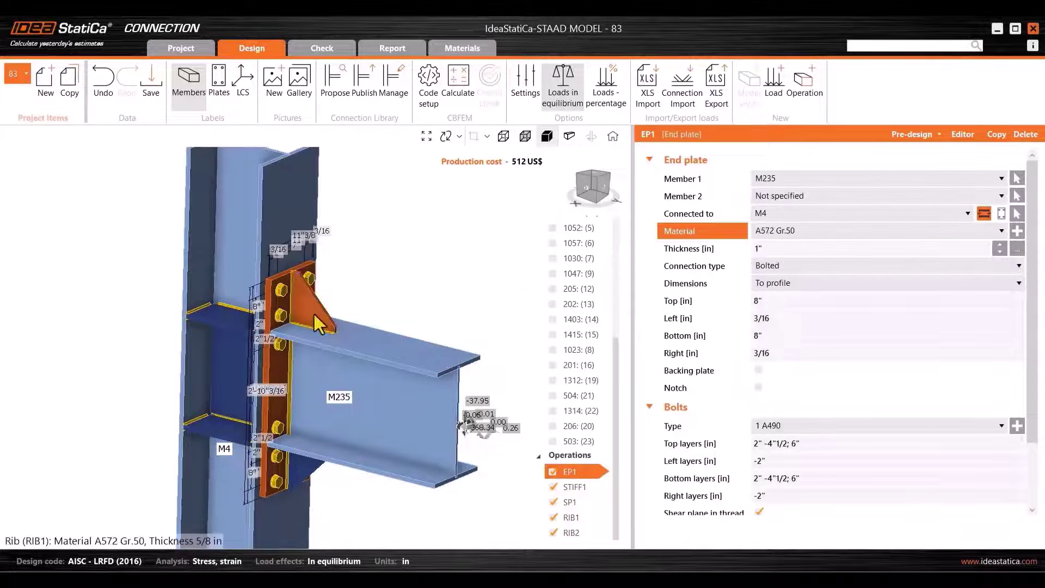
left_click(310, 301)
left_click(777, 213)
left_click(763, 252)
left_click(458, 78)
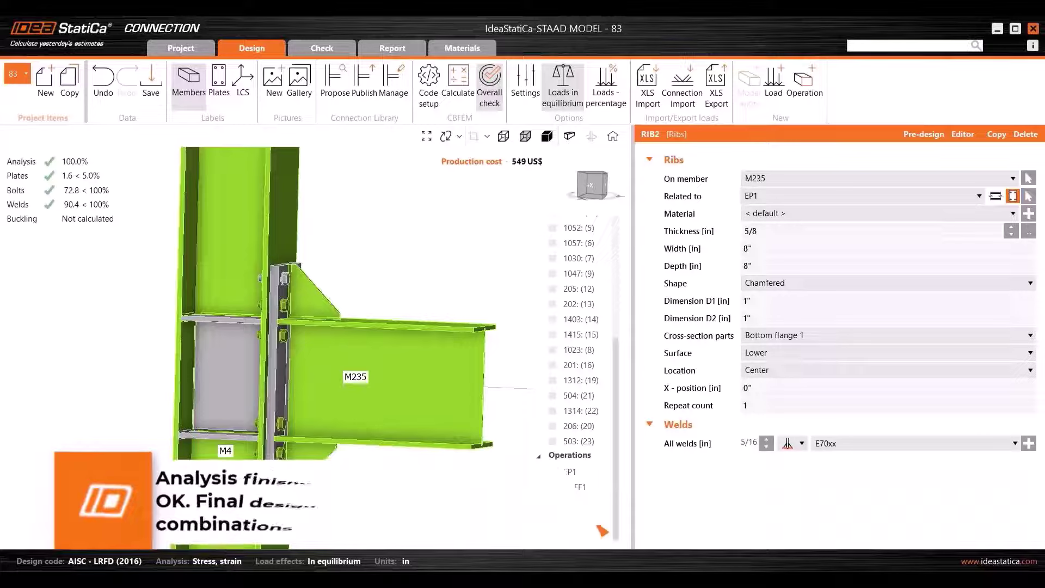
Step: Select all load effects for the final design test of the connection
scroll(317, 277, "down", 3)
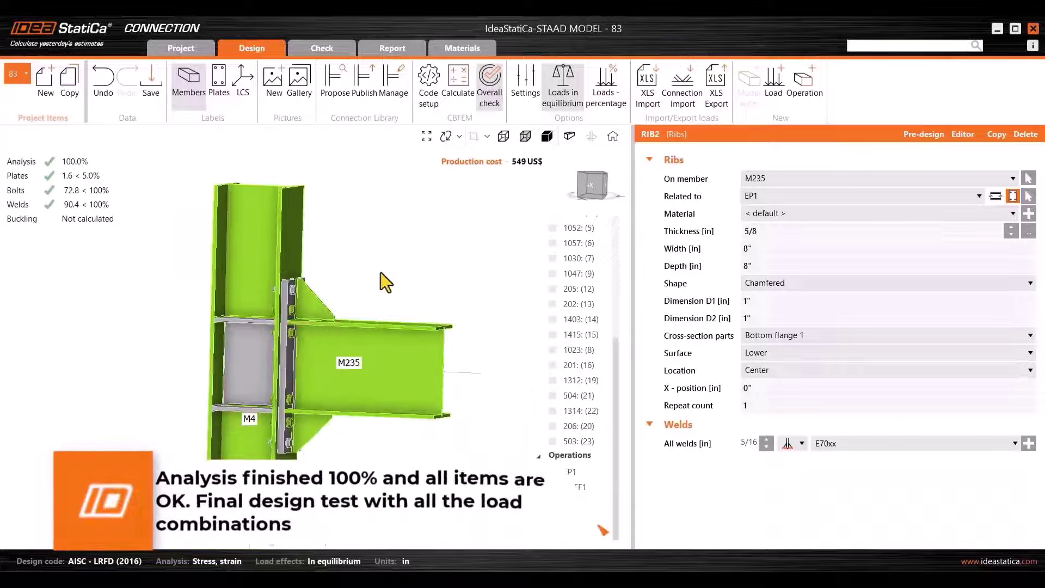
middle_click_drag(413, 257, 383, 271)
scroll(569, 434, "up", 4)
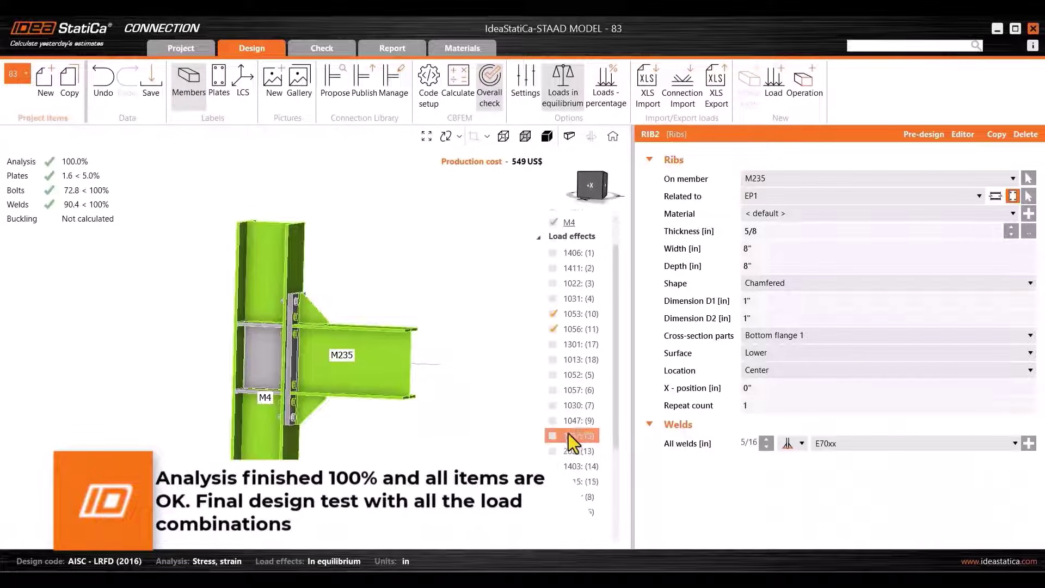
right_click(575, 283)
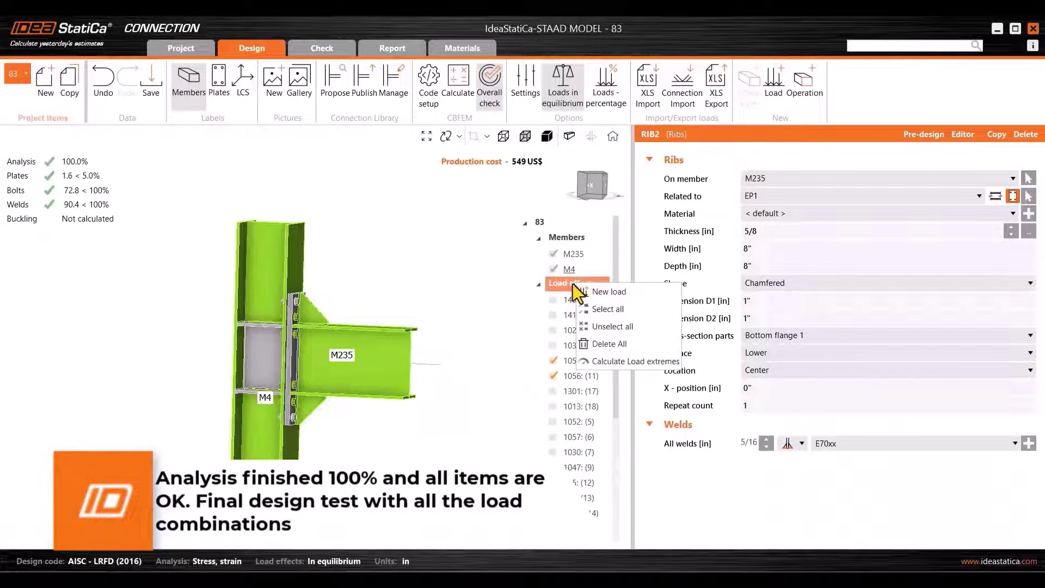
left_click(592, 310)
Step: Deactivate Stop at limit strain in the code and calculation settings, and calculate the connection for all load effects
scroll(567, 312, "down", 3)
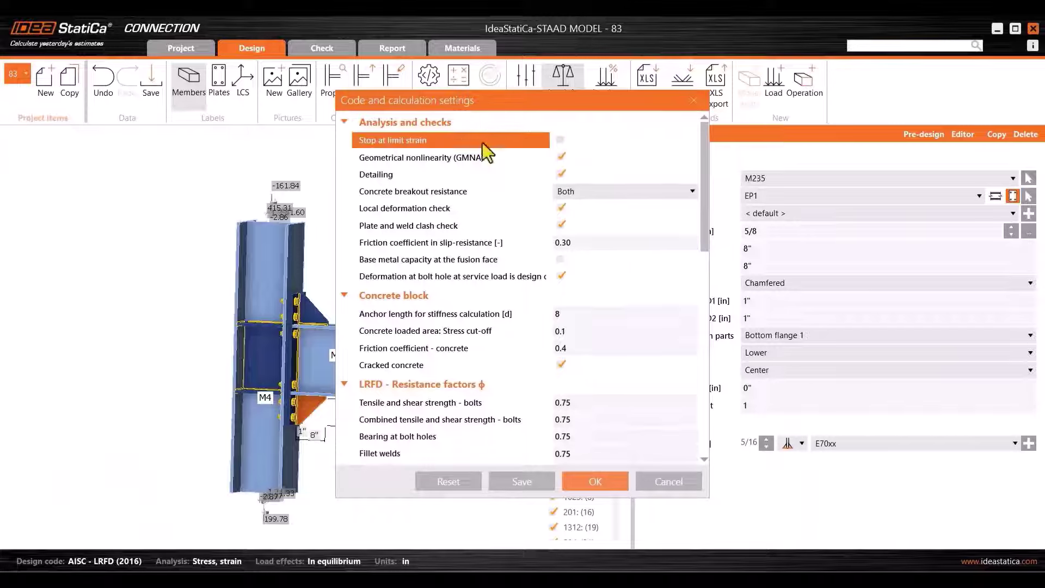
left_click(594, 480)
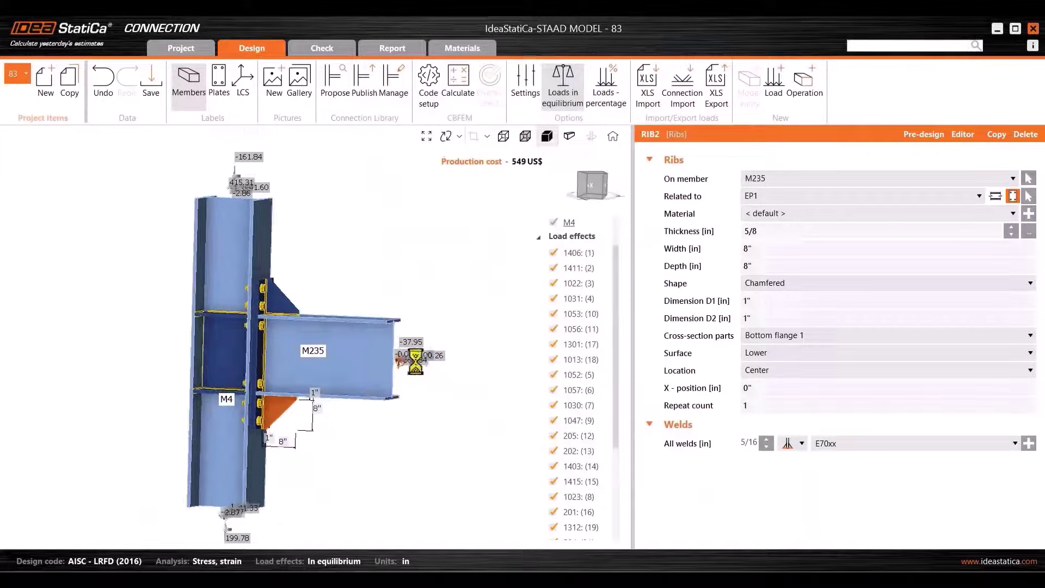
left_click(469, 102)
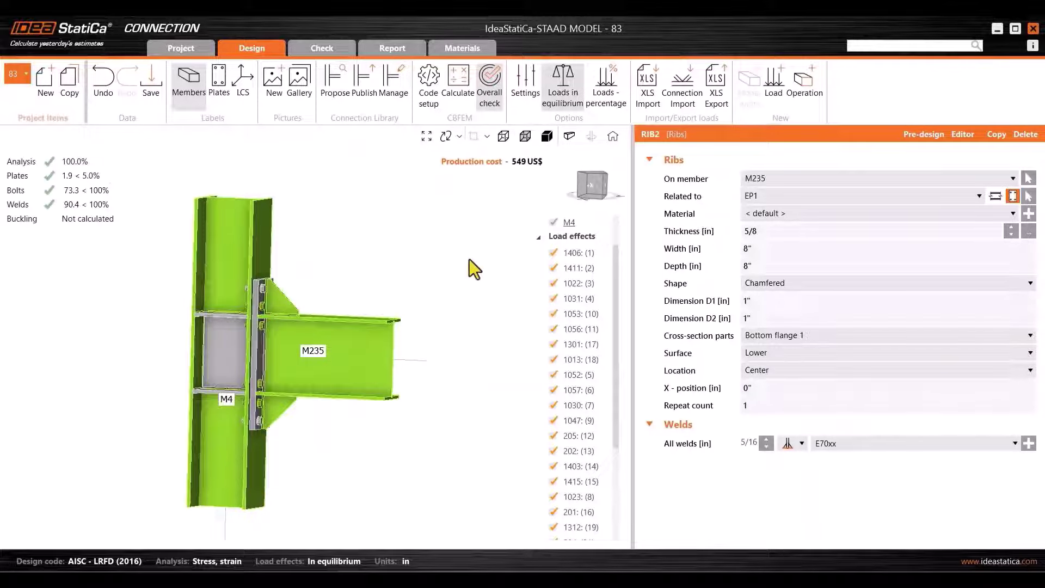
Step: Review the analysis status of all load effects and sort the plate check results by descending equivalent stress σEd
left_click(323, 51)
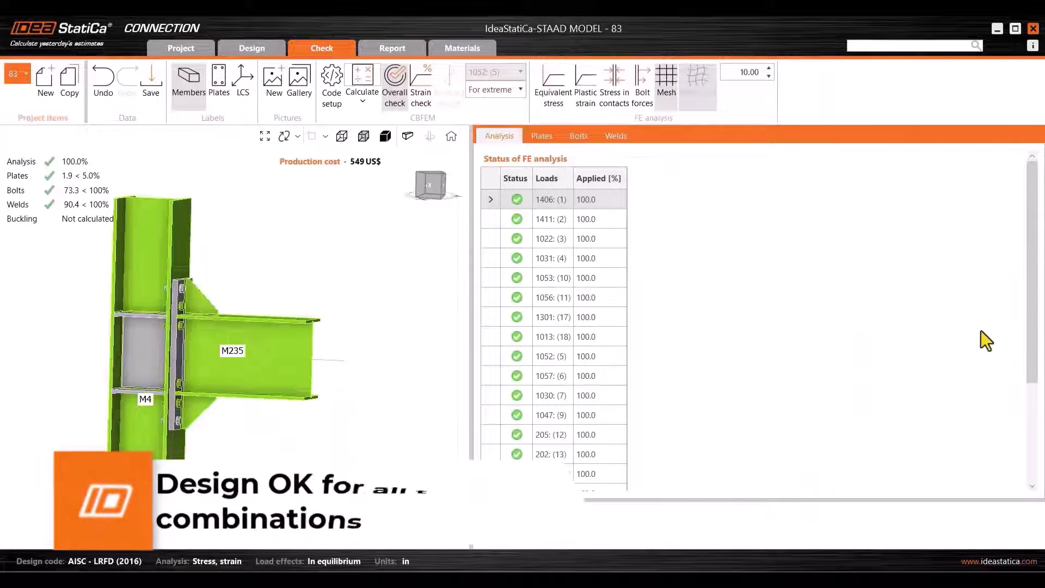
scroll(1037, 297, "down", 1)
scroll(1037, 297, "up", 1)
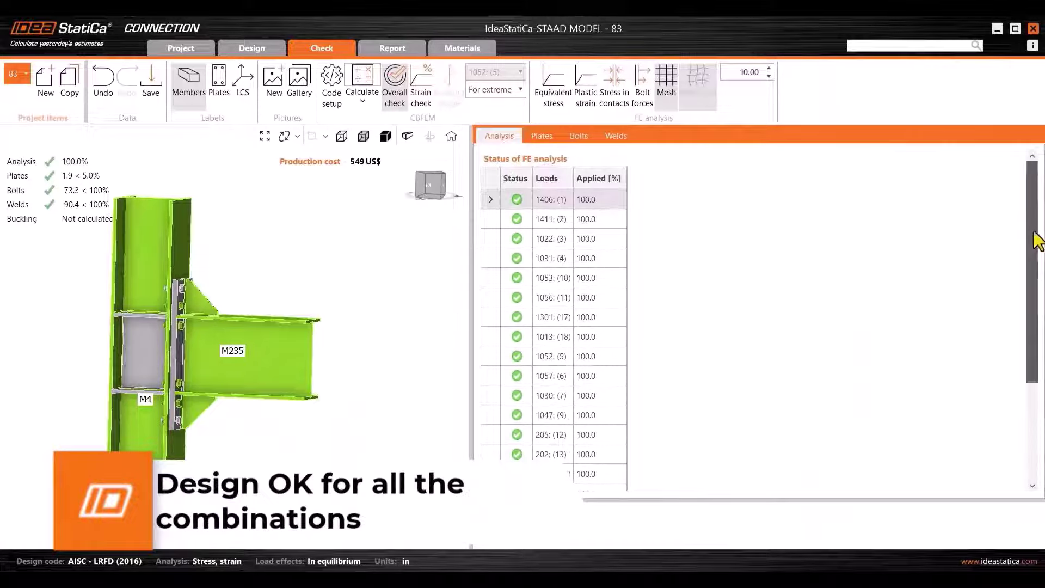
left_click(542, 139)
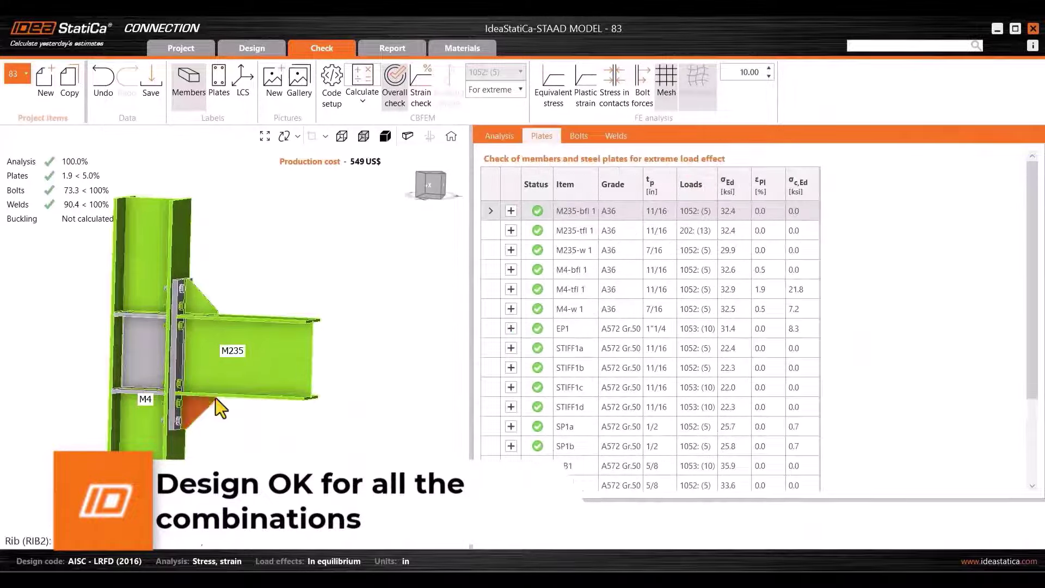
left_click(732, 193)
left_click(732, 193)
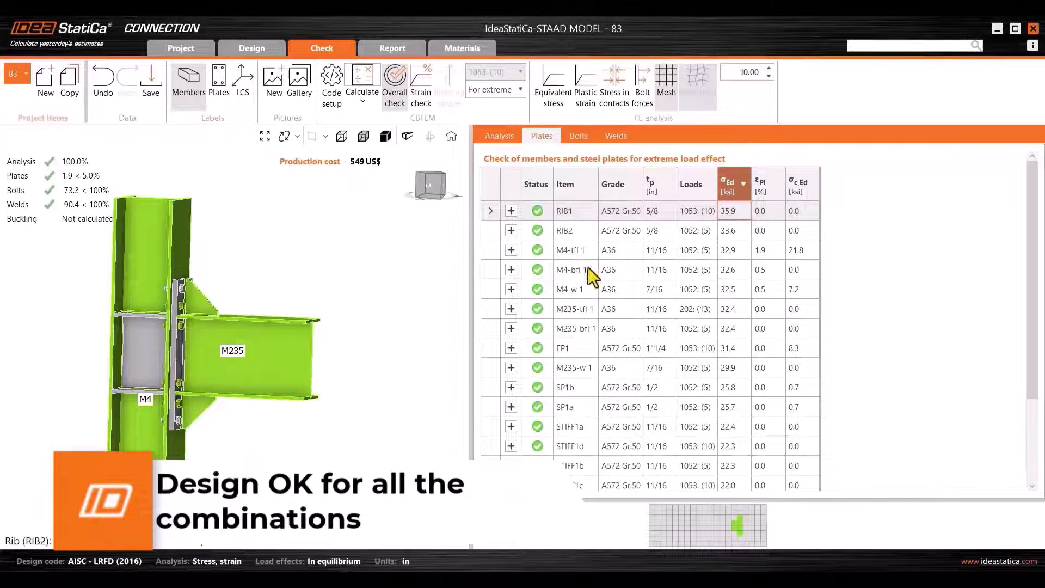
Step: Examine the plastic strain on the deformed model from the side for the RIB1 and RIB2 extreme load effects, and save the project
right_click_drag(229, 376, 185, 375)
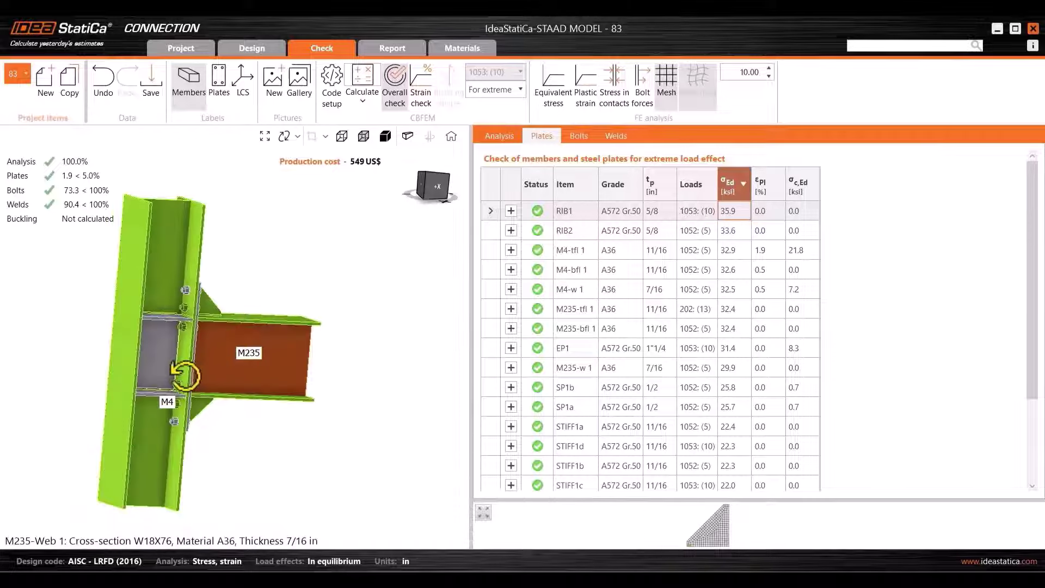
left_click(585, 83)
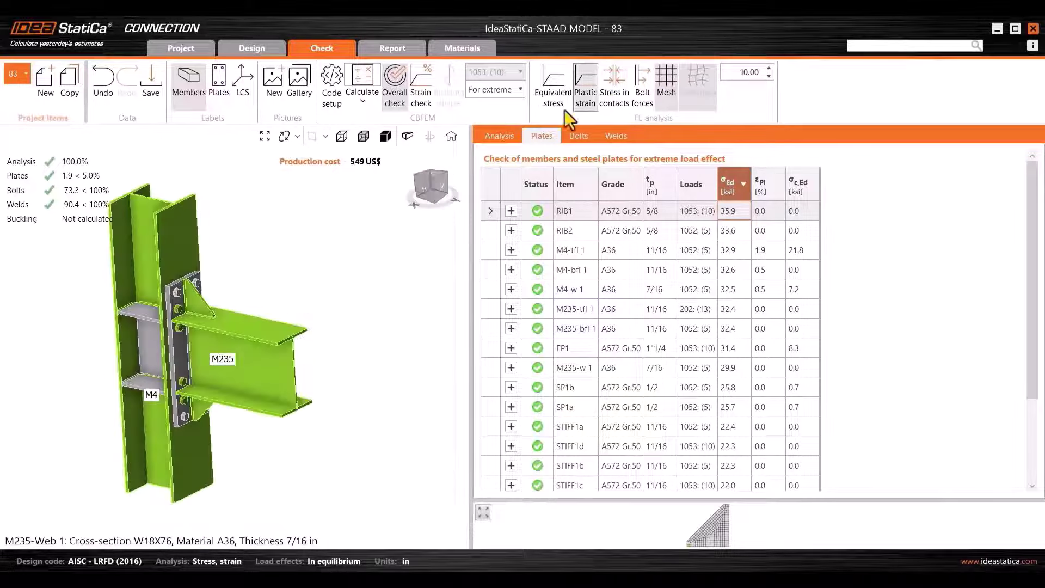
left_click(427, 202)
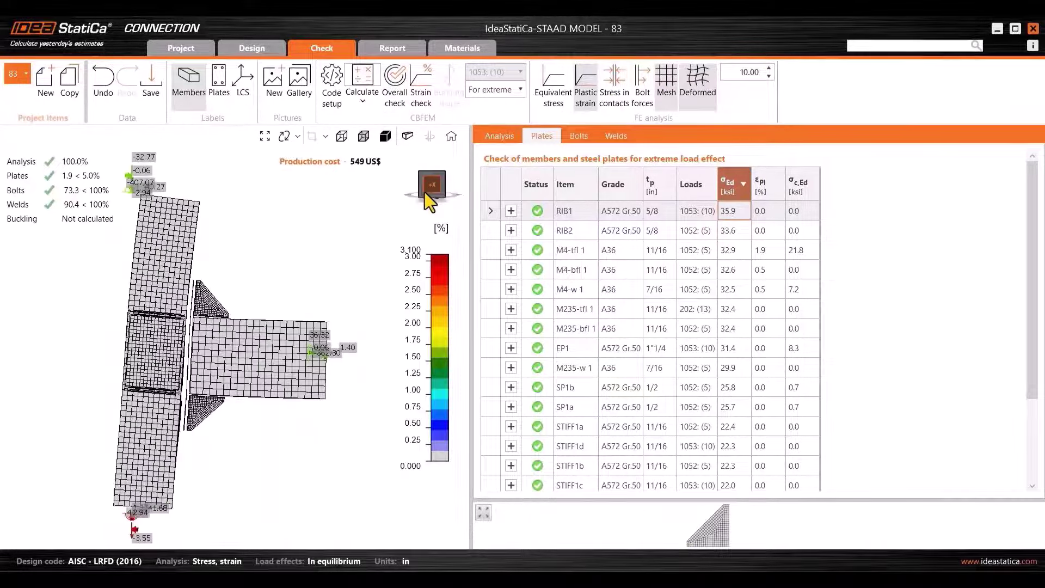
left_click(746, 231)
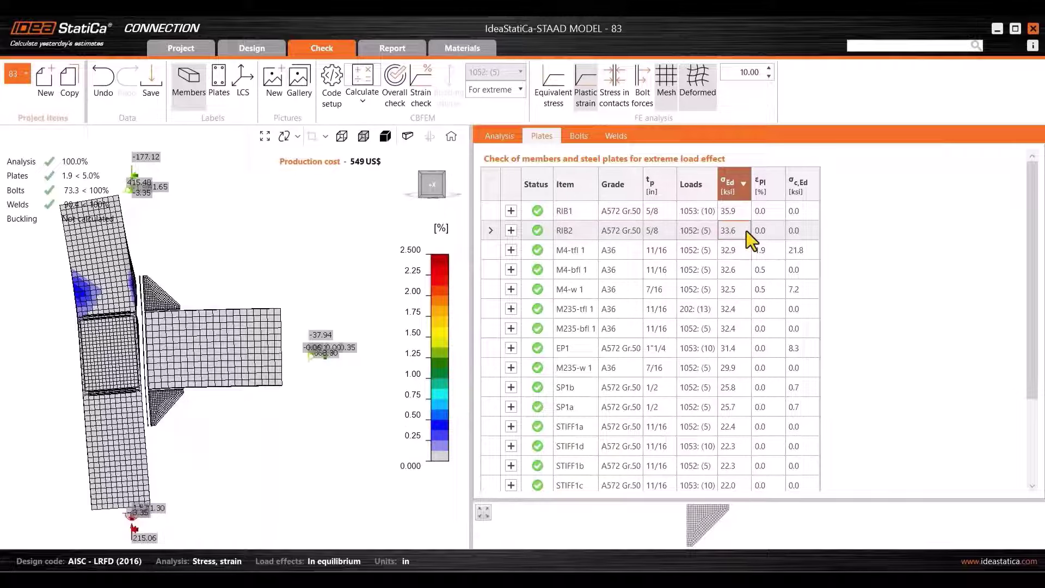
left_click(155, 93)
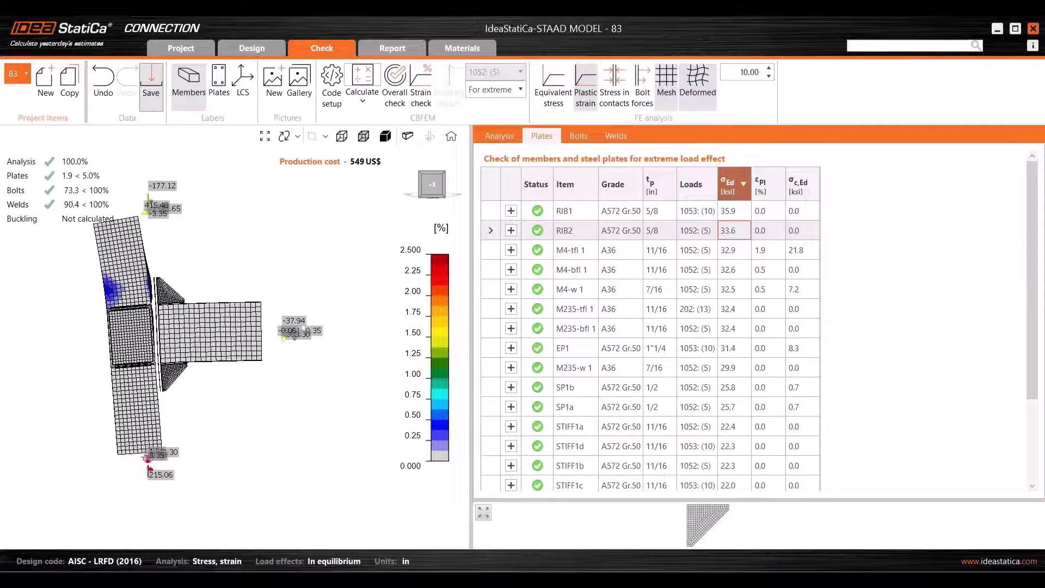
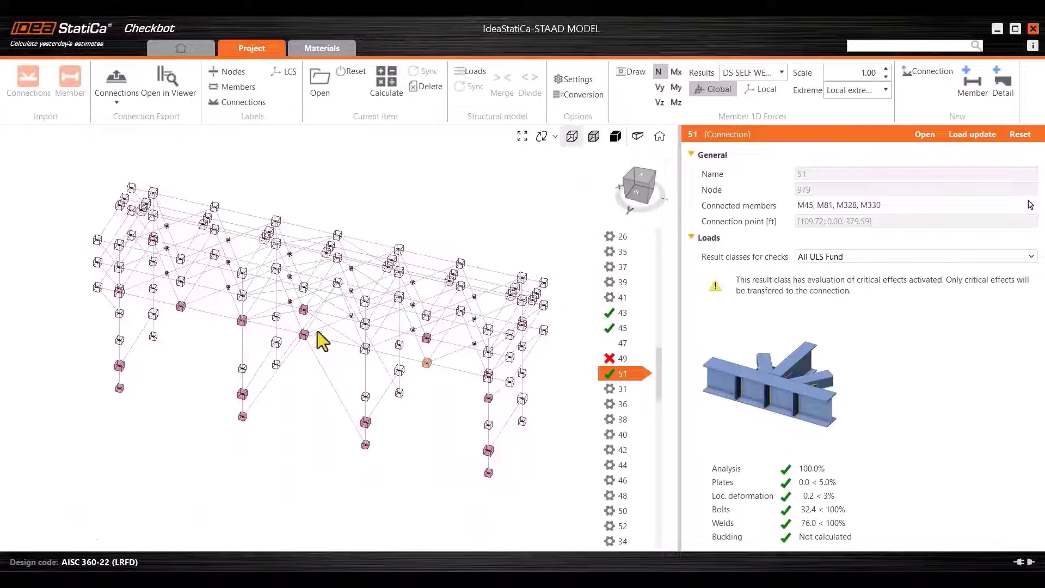
Step: Select connection 69 together with all the other highlighted, already designed connections across the frame model, from the lower level to the column bases
scroll(287, 304, "up", 5)
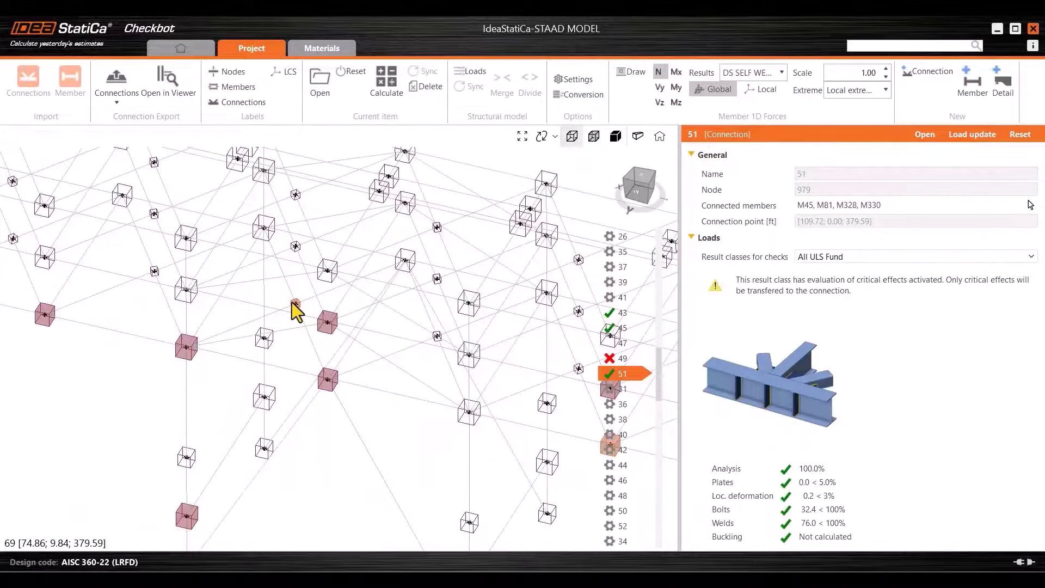
left_click(293, 303)
scroll(293, 303, "down", 5)
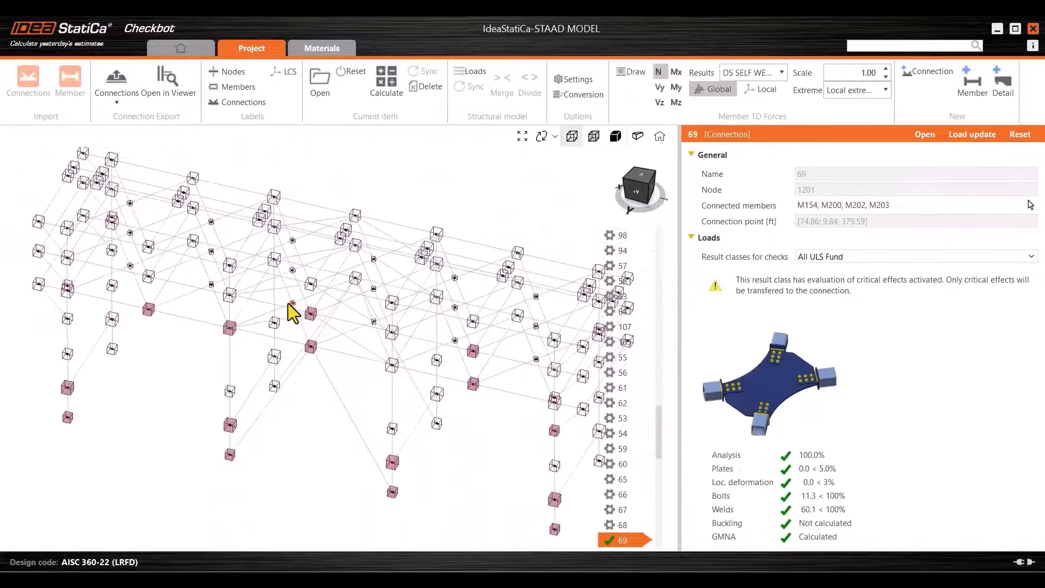
key("ctrl")
left_click(149, 311, "ctrl")
left_click(229, 328, "ctrl")
left_click(310, 346, "ctrl")
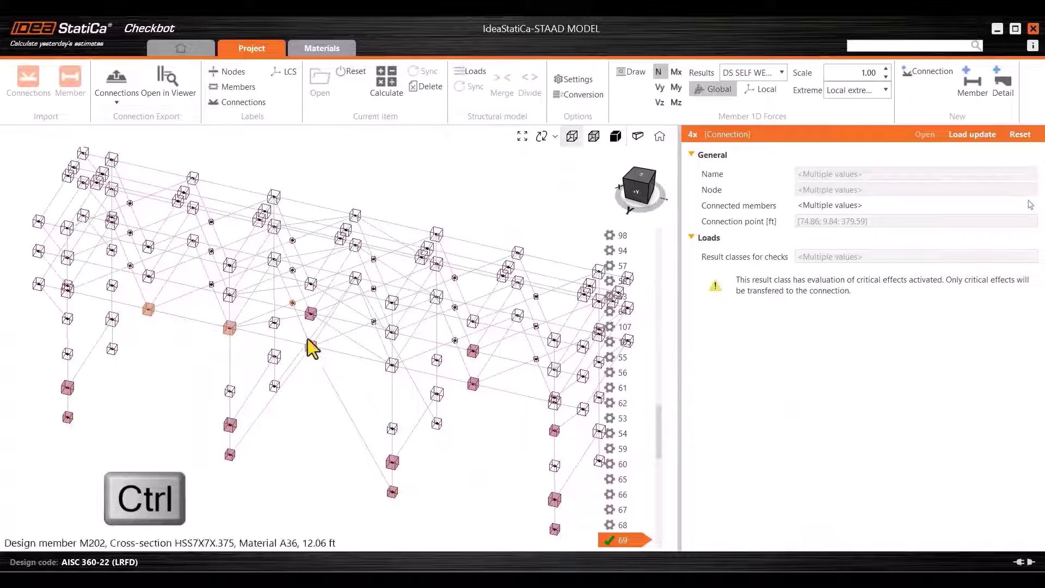
left_click(230, 425, "ctrl")
left_click(231, 454, "ctrl")
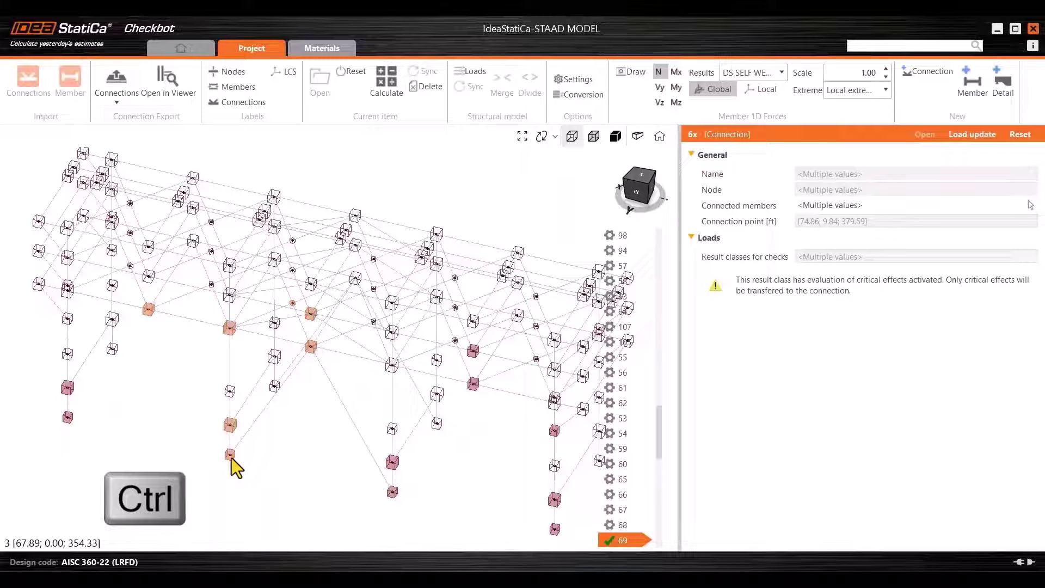
left_click(392, 463, "ctrl")
left_click(393, 492, "ctrl")
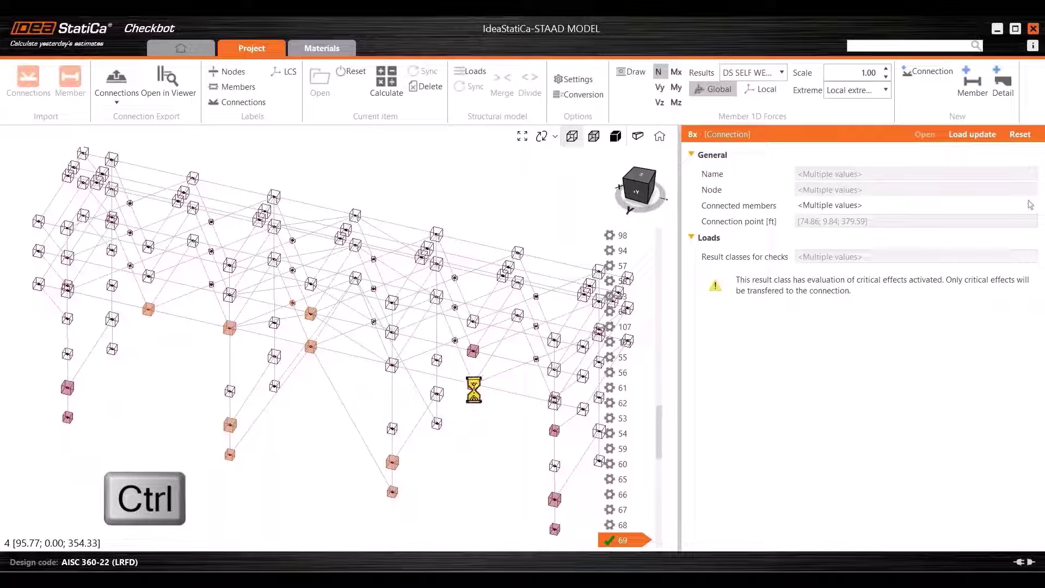
left_click(556, 432, "ctrl")
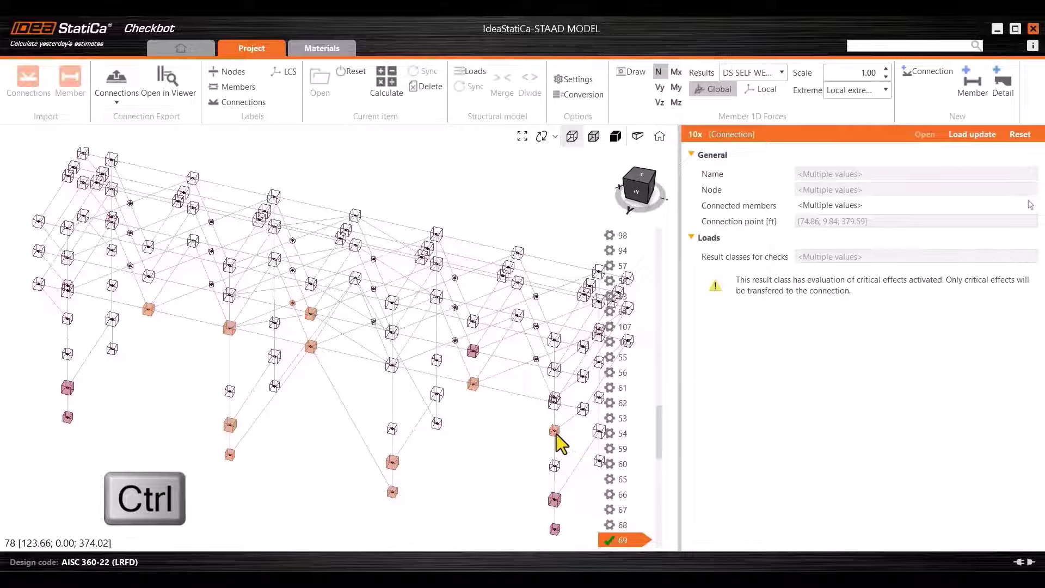
left_click(473, 352, "ctrl")
left_click(555, 499, "ctrl")
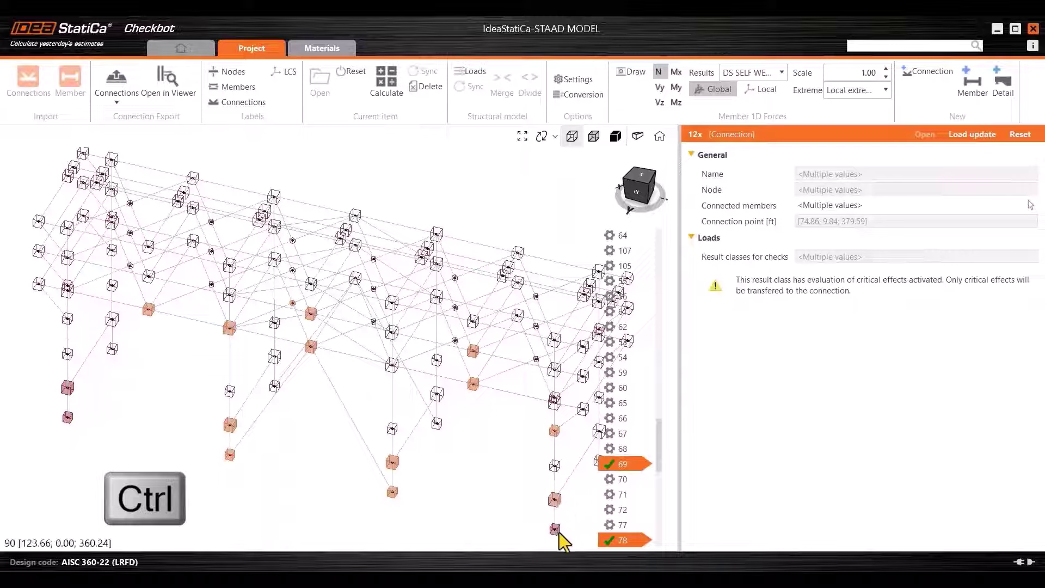
left_click(69, 417, "ctrl")
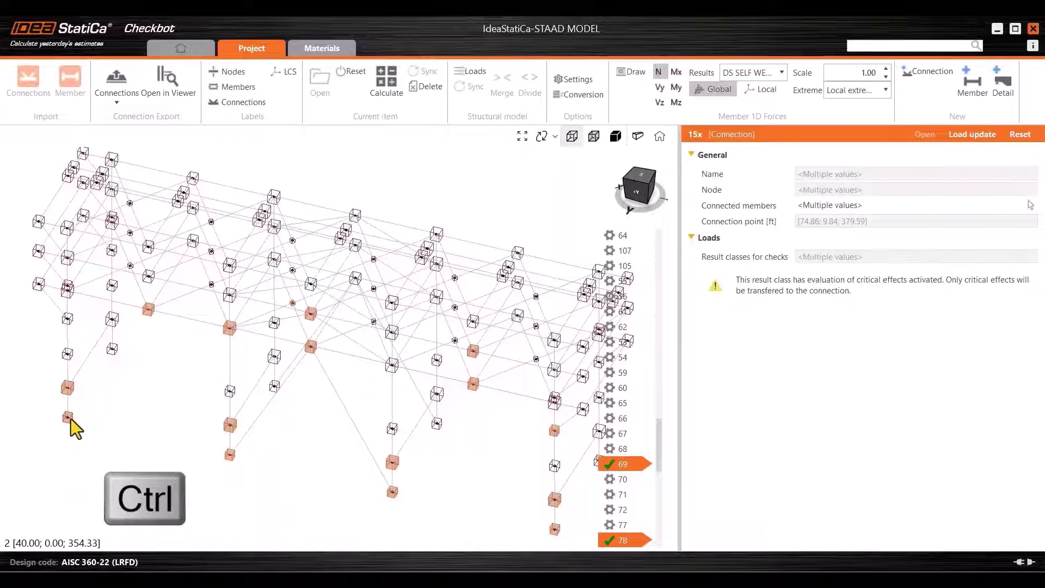
scroll(143, 414, "down", 2)
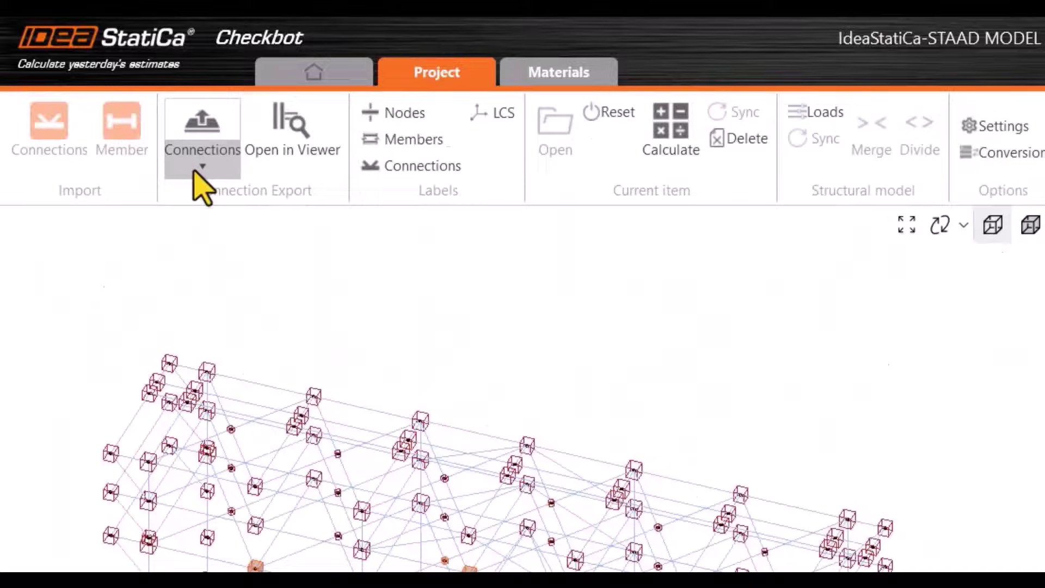
Step: Export the selected connections to a single file named First batch of connections in the STAAD Project > Standalone files folder
left_click(116, 100)
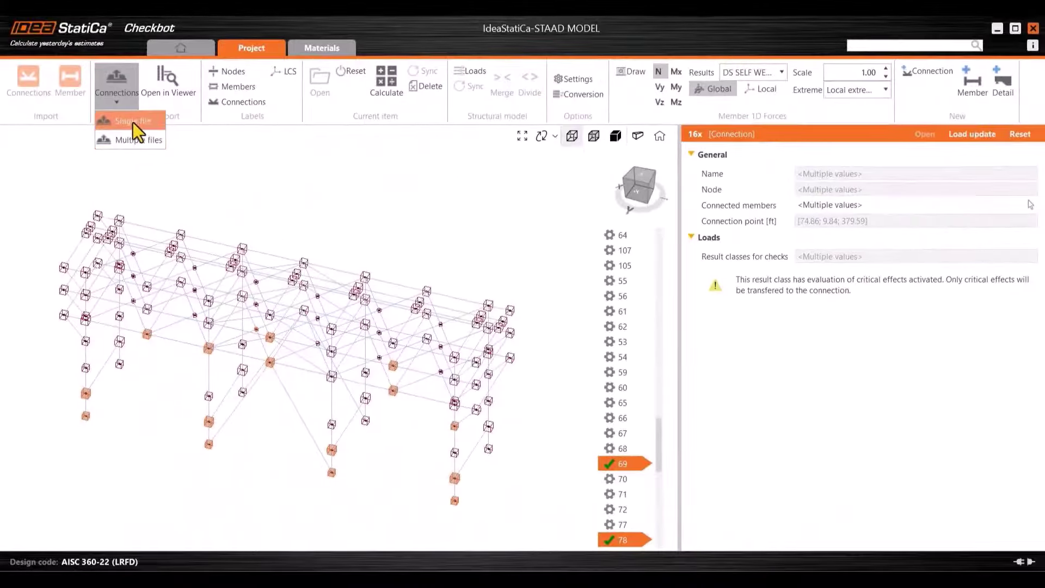
left_click(141, 123)
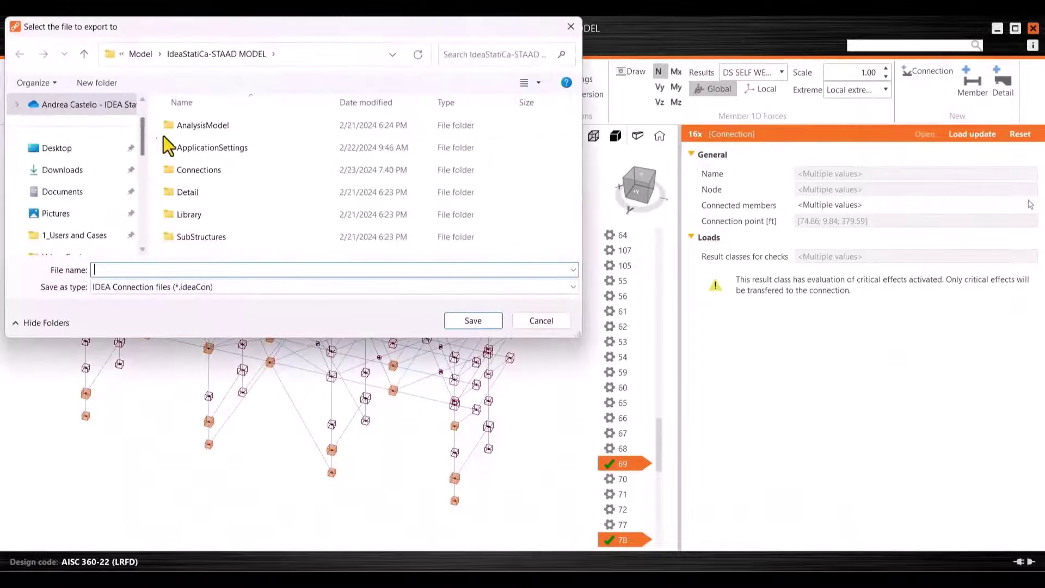
left_click(216, 232)
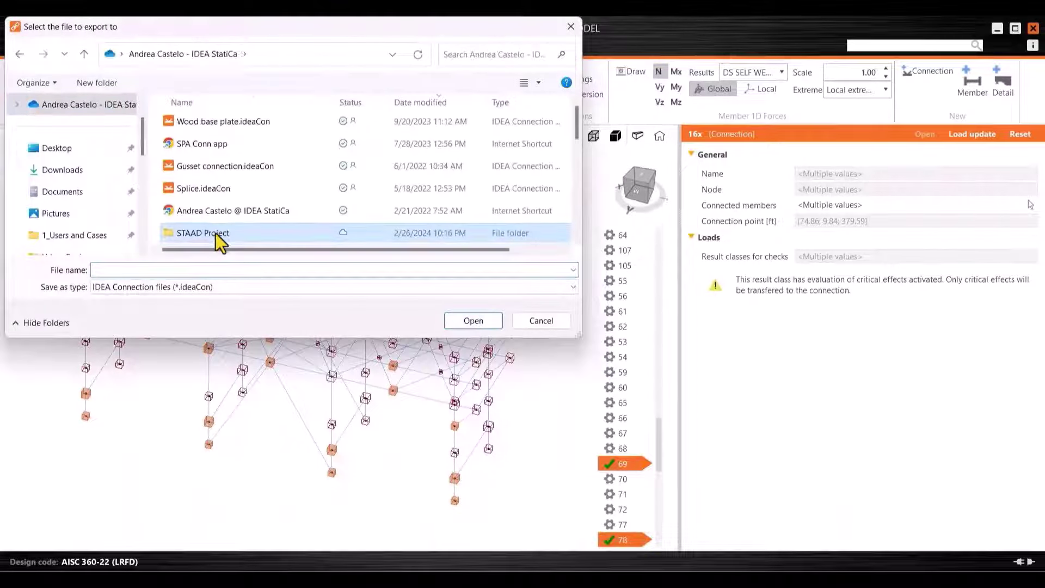
left_click(215, 234)
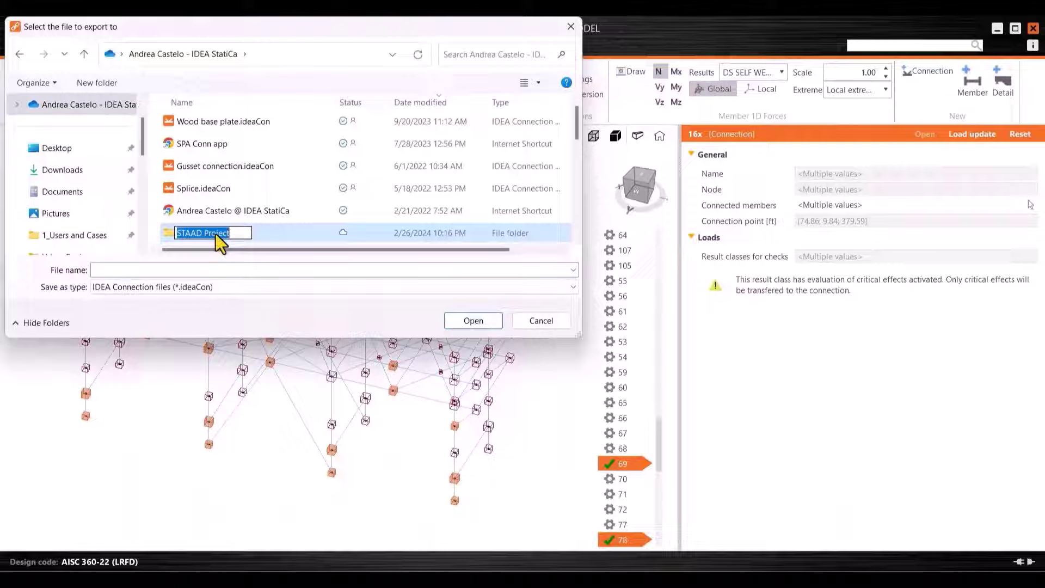
double_click(267, 234)
double_click(213, 147)
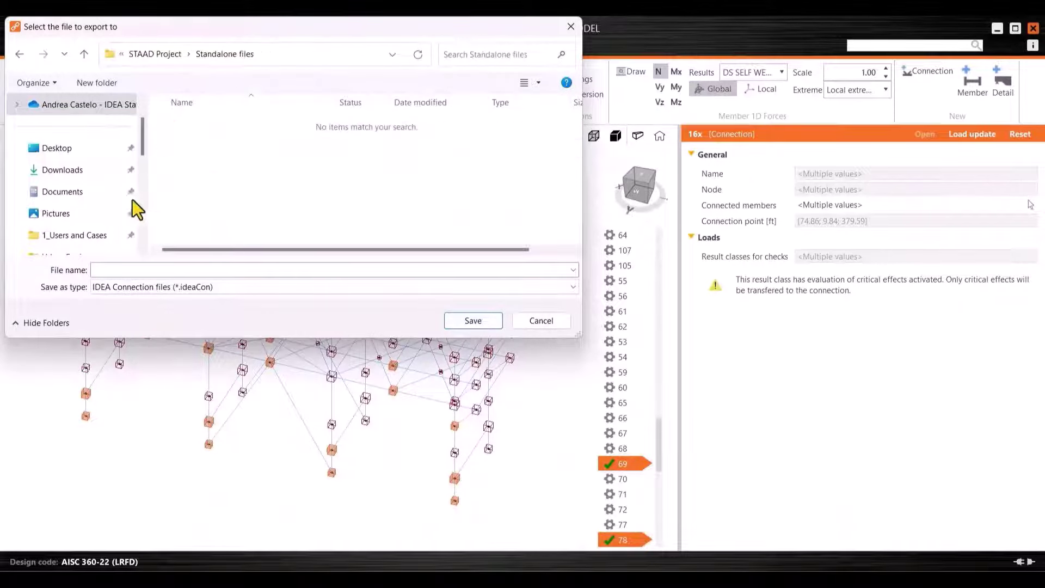
left_click(138, 271)
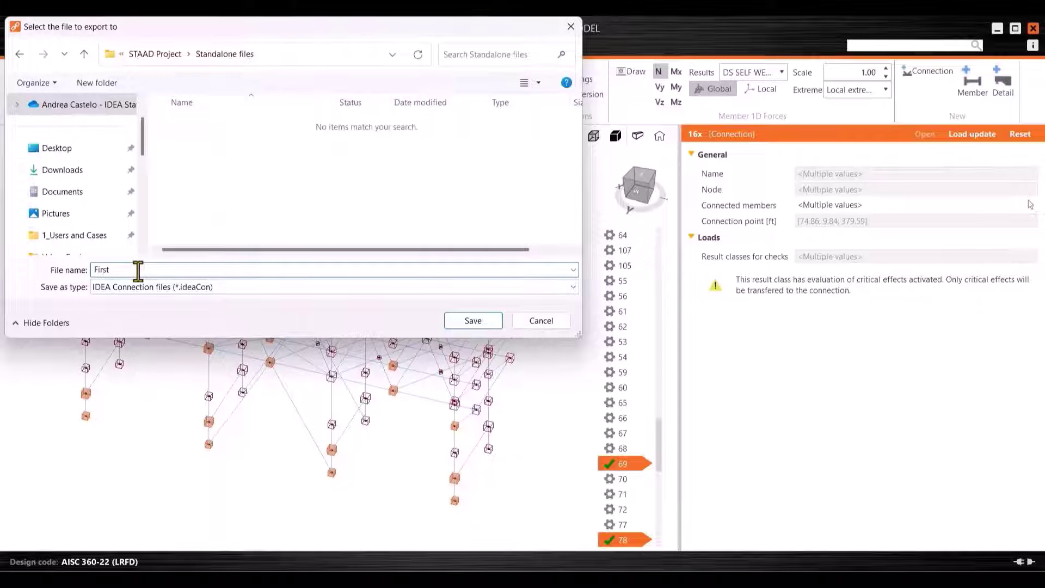
type("First batch of connections")
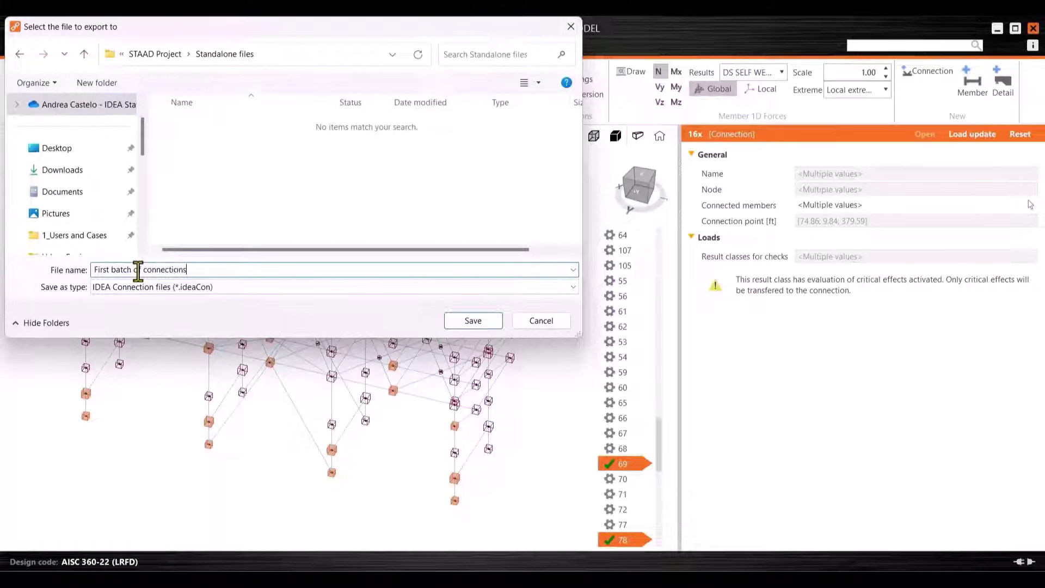
key("Return")
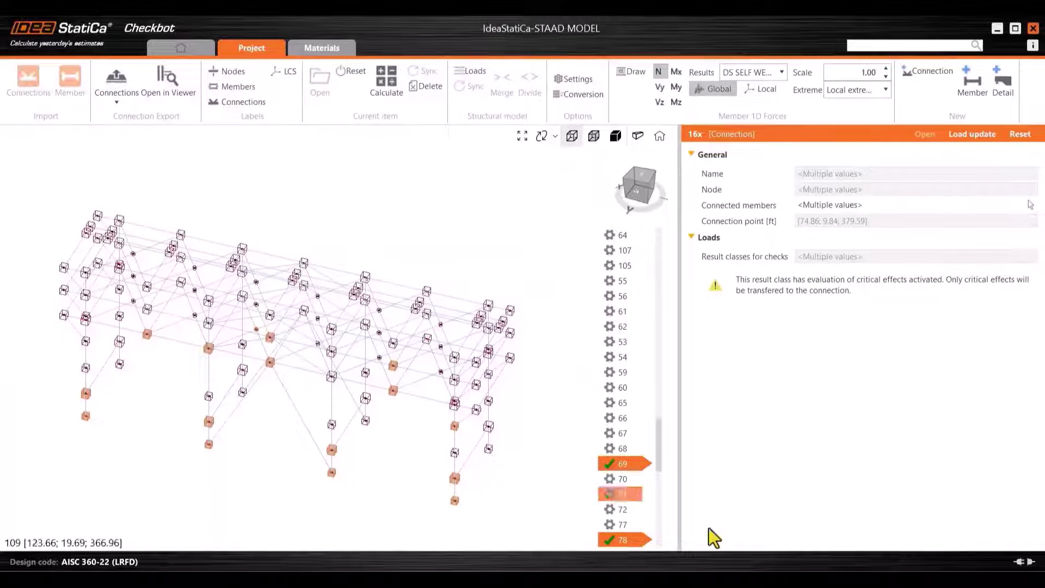
Step: Switch to File Explorer and open First batch of connections.ideaCon from the Standalone files folder in IDEA StatiCa Connection
key("alt+Tab")
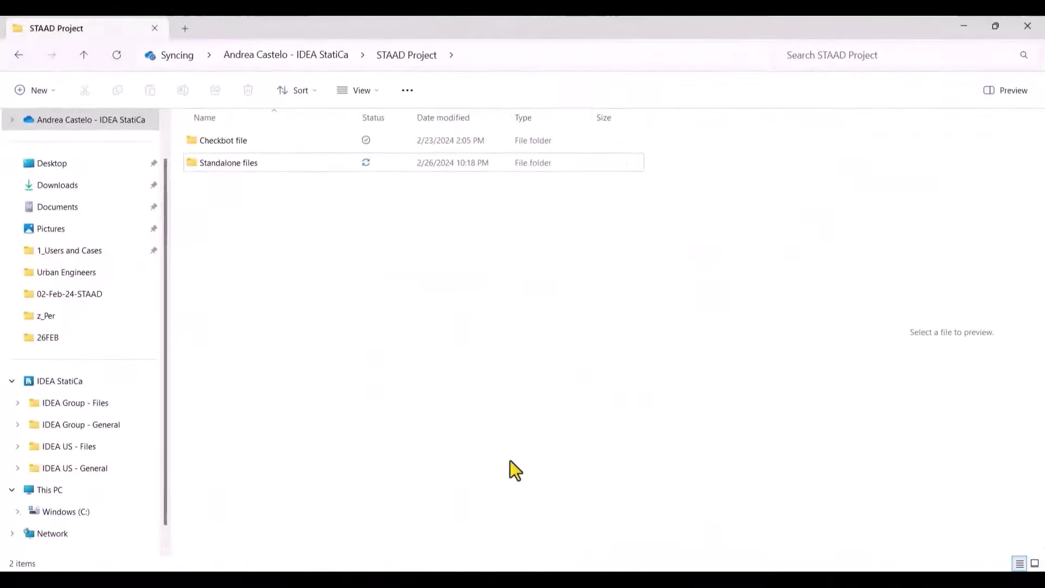
left_click(357, 164)
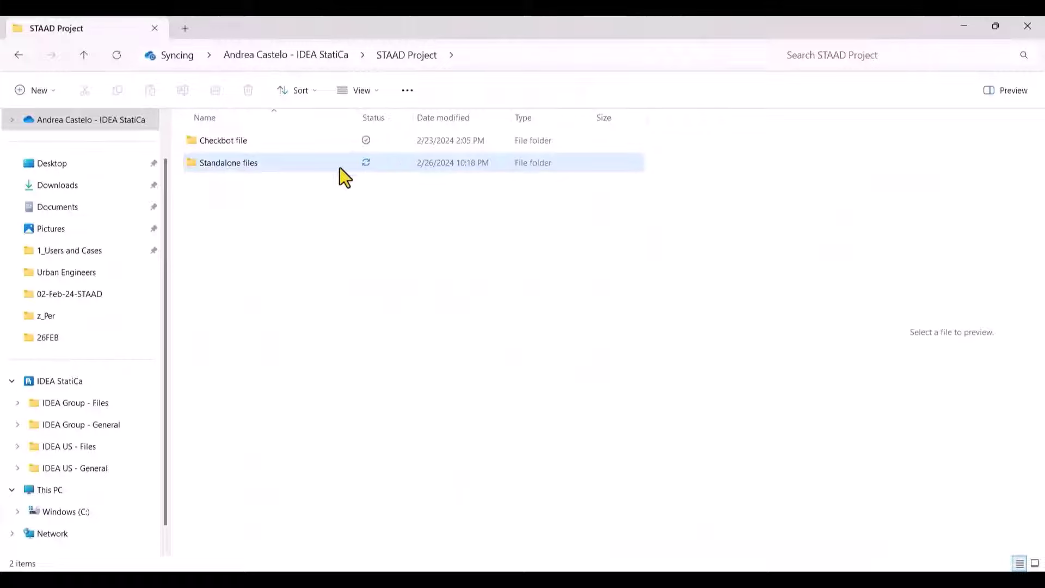
double_click(339, 167)
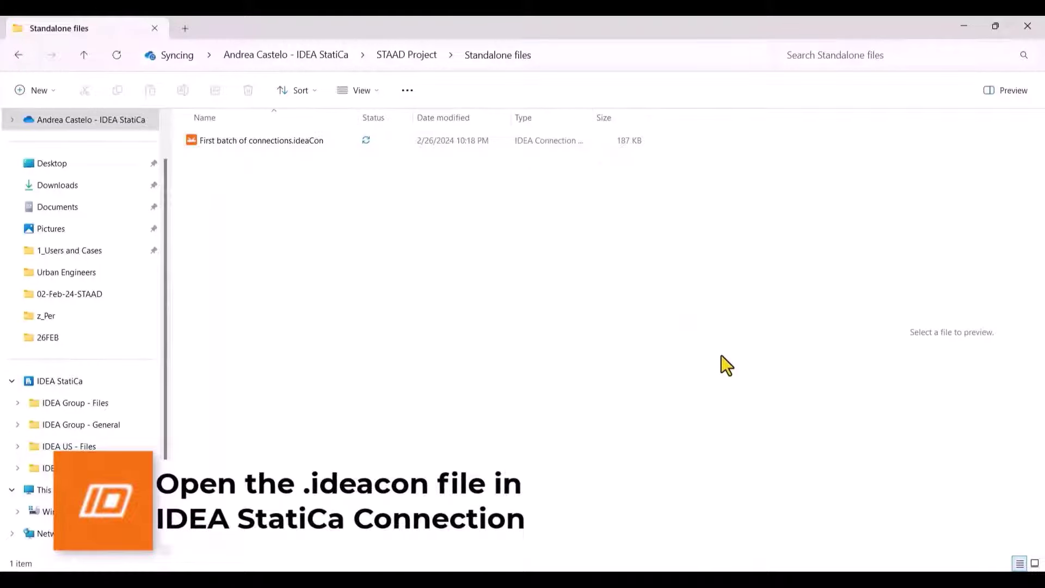
double_click(286, 140)
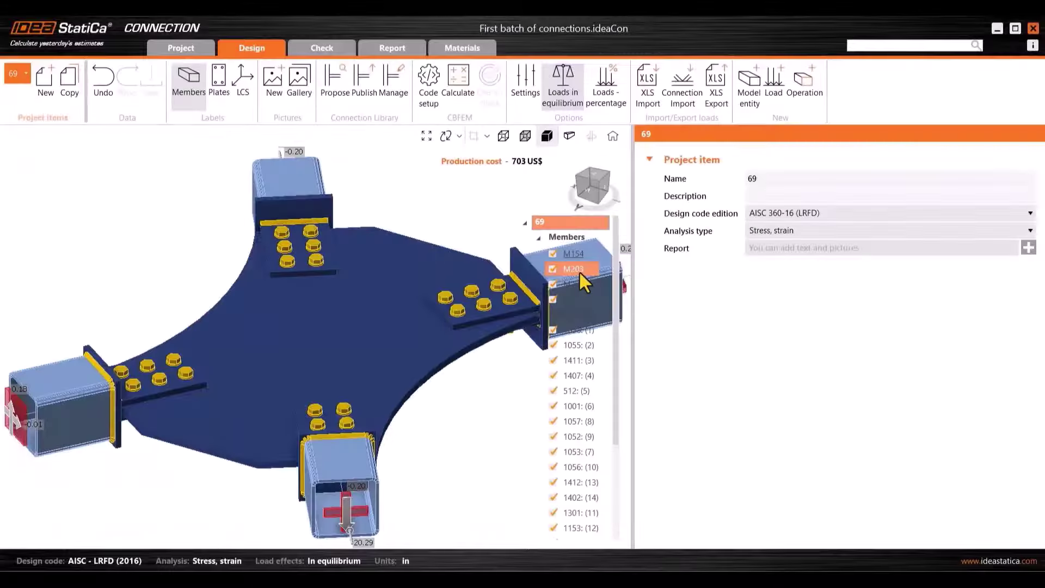
Step: Inspect member M203 of connection 69 and review the full list of project items in the project information
left_click(579, 271)
scroll(231, 344, "down", 5)
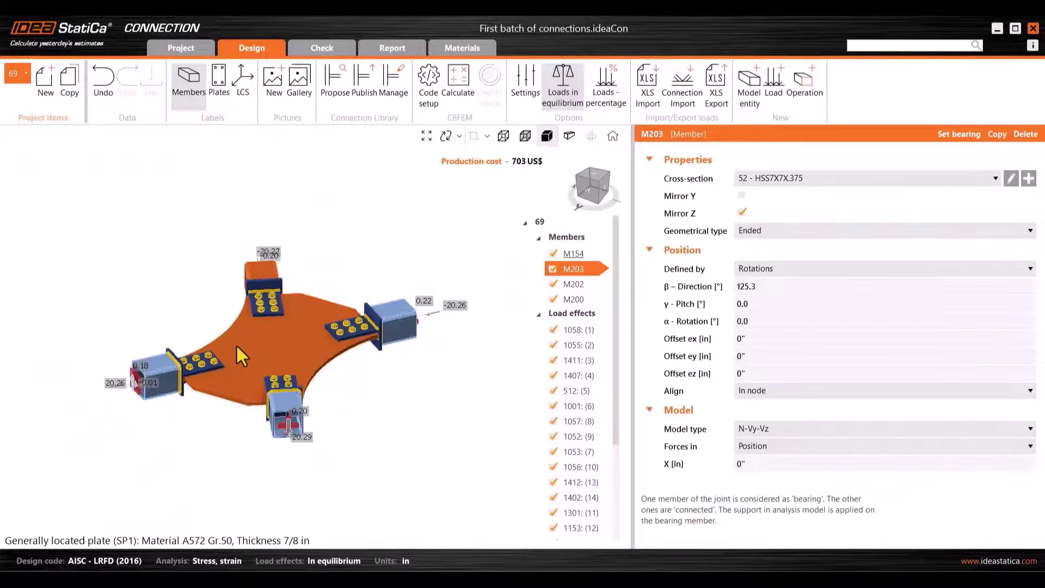
left_click(187, 54)
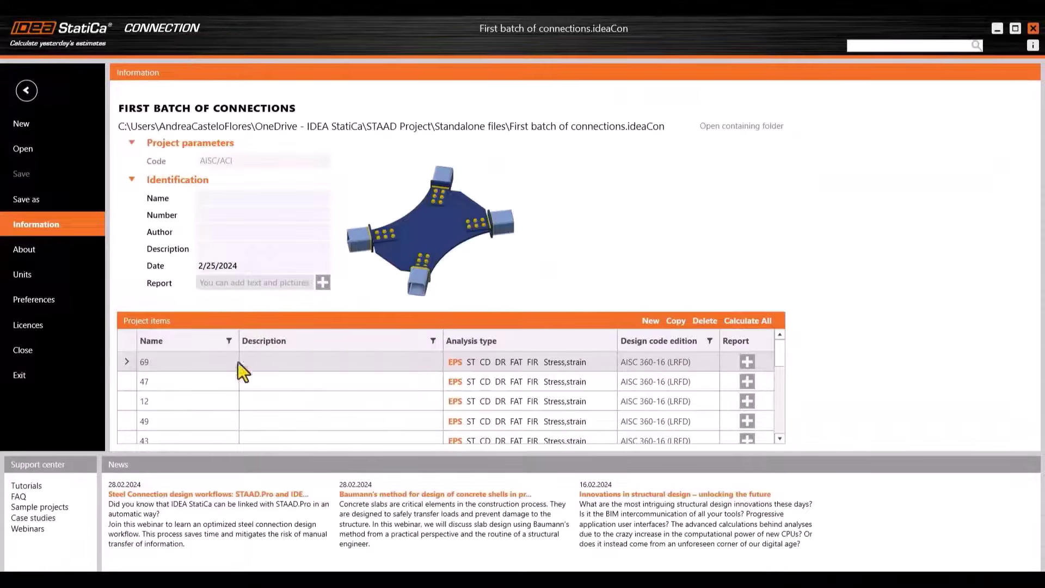
scroll(233, 384, "down", 5)
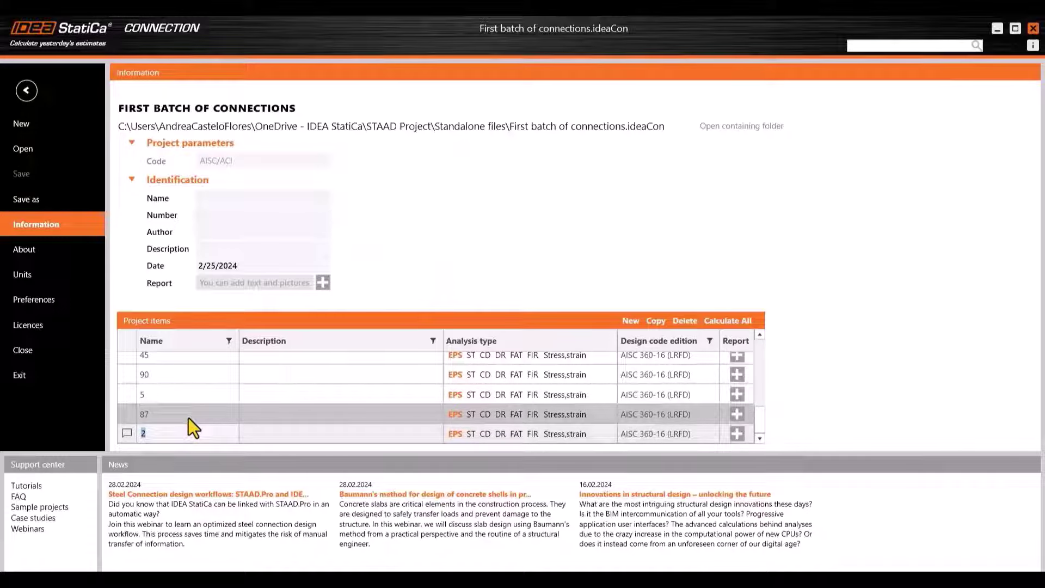
left_click(290, 414)
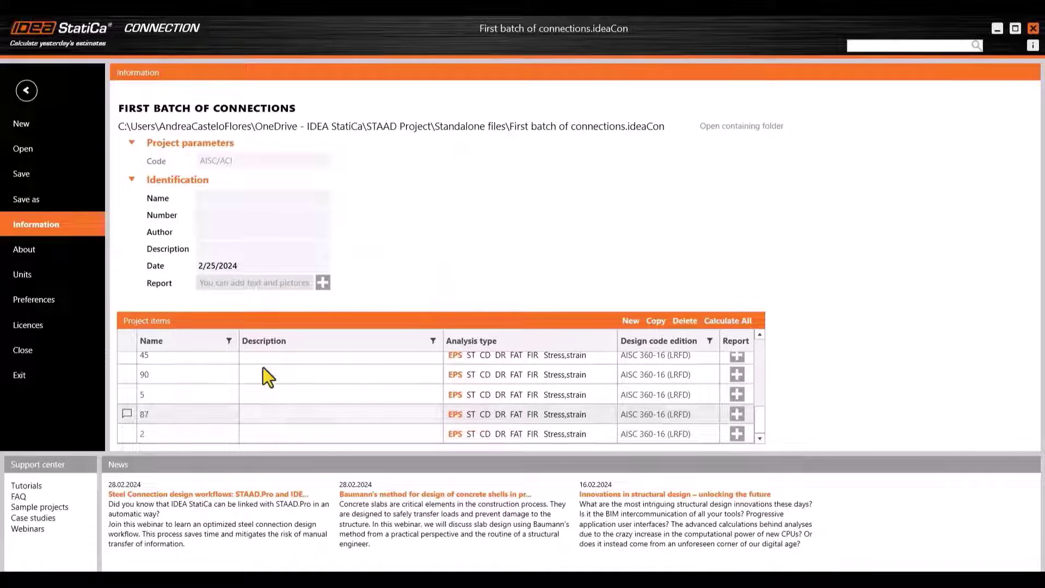
Step: Return to the design view and examine the models of project items 5 and 78 one after the other
left_click(27, 91)
right_click_drag(261, 129, 448, 369)
left_click(16, 72)
left_click(16, 185)
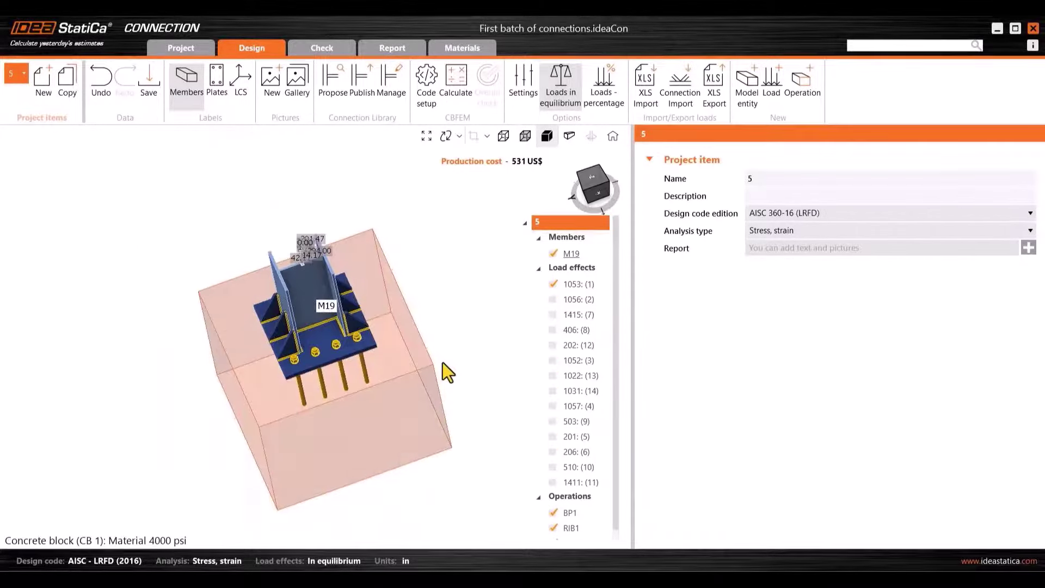
left_click(17, 73)
left_click(19, 157)
right_click_drag(421, 270, 199, 111)
Step: Show project item 51, inspect its model from another angle, and select its member M81
left_click(17, 73)
left_click(12, 136)
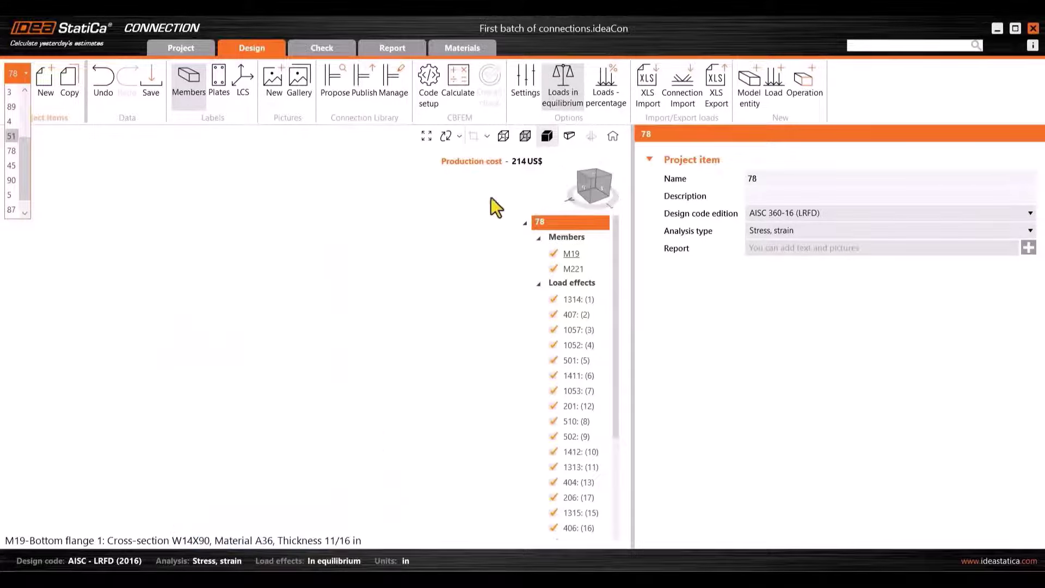
right_click_drag(414, 434, 602, 400)
scroll(593, 435, "down", 5)
right_click_drag(600, 273, 380, 425)
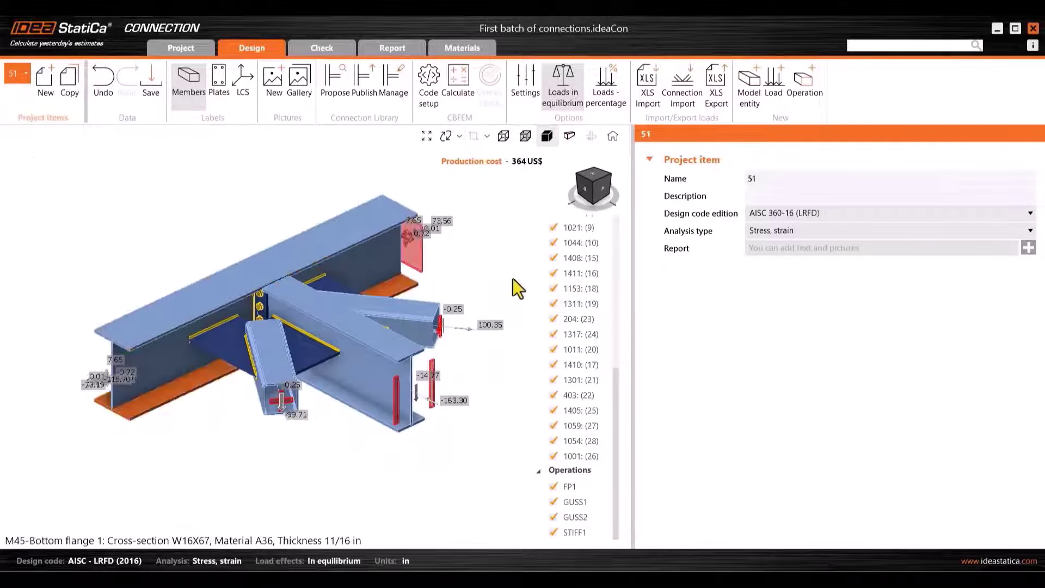
left_click(356, 339)
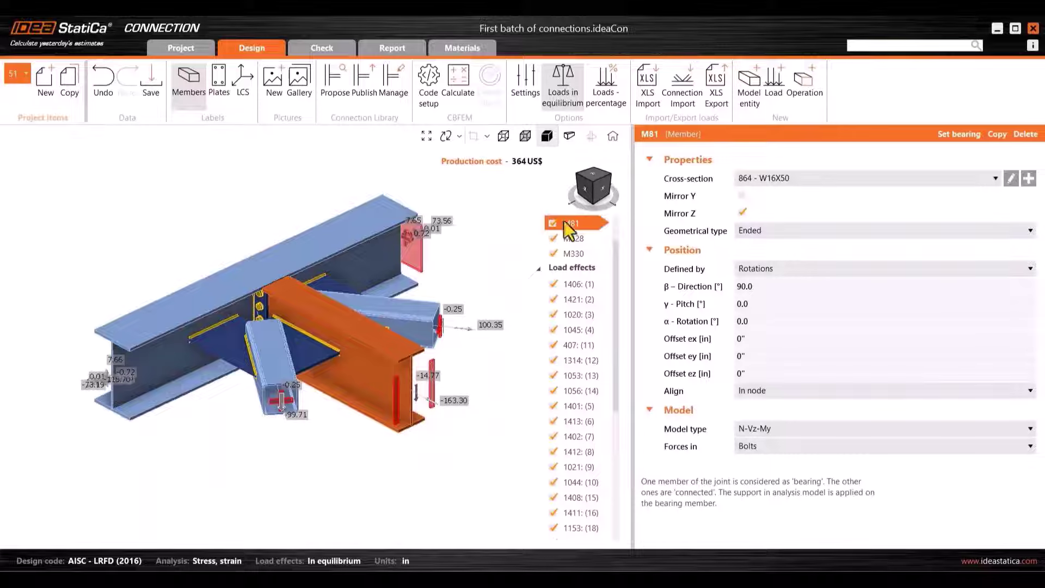
Step: Calculate all project items of the exported file at once from the project information
left_click(17, 77)
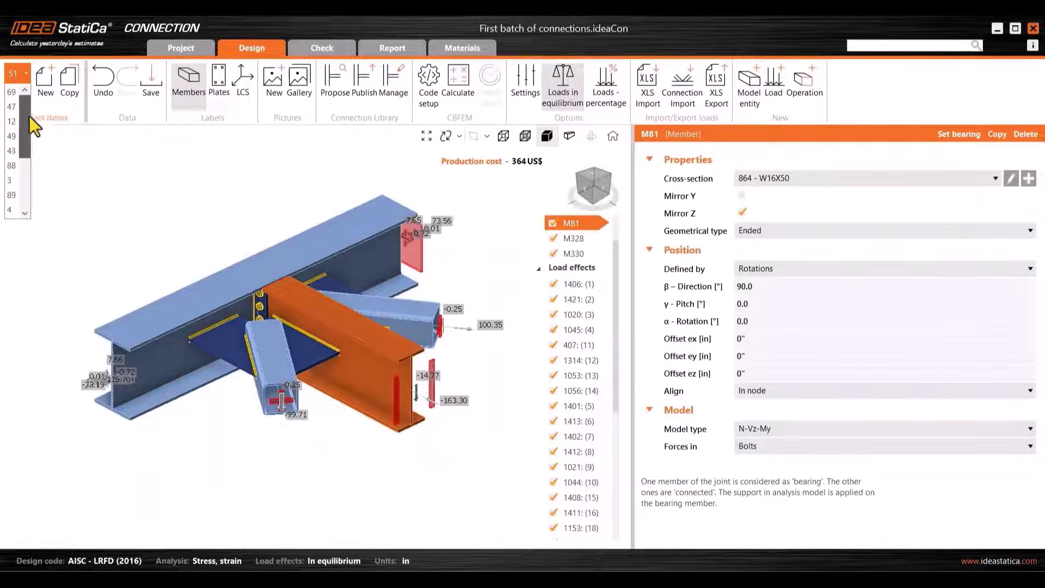
left_click(125, 165)
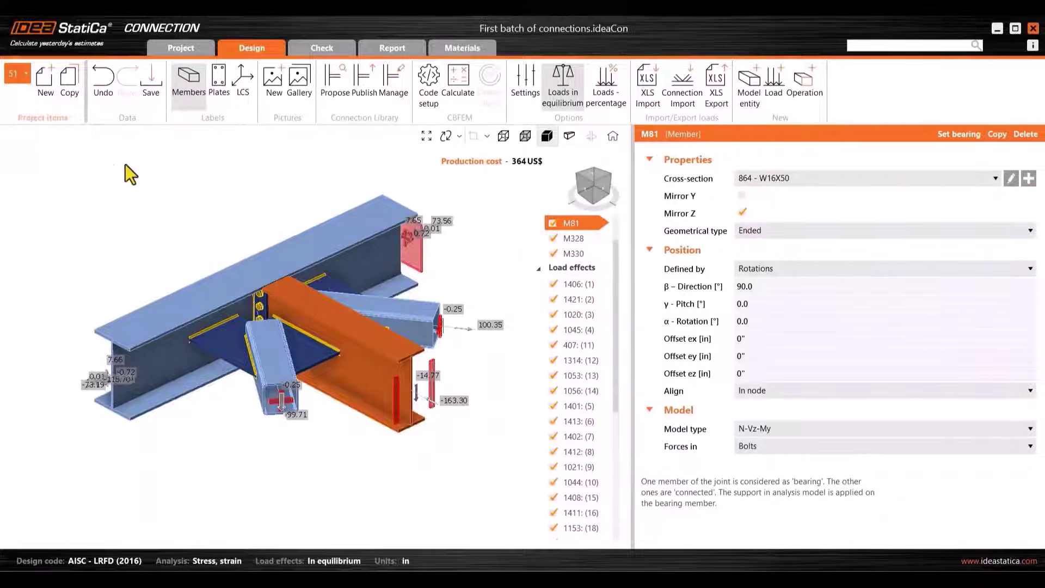
left_click(173, 49)
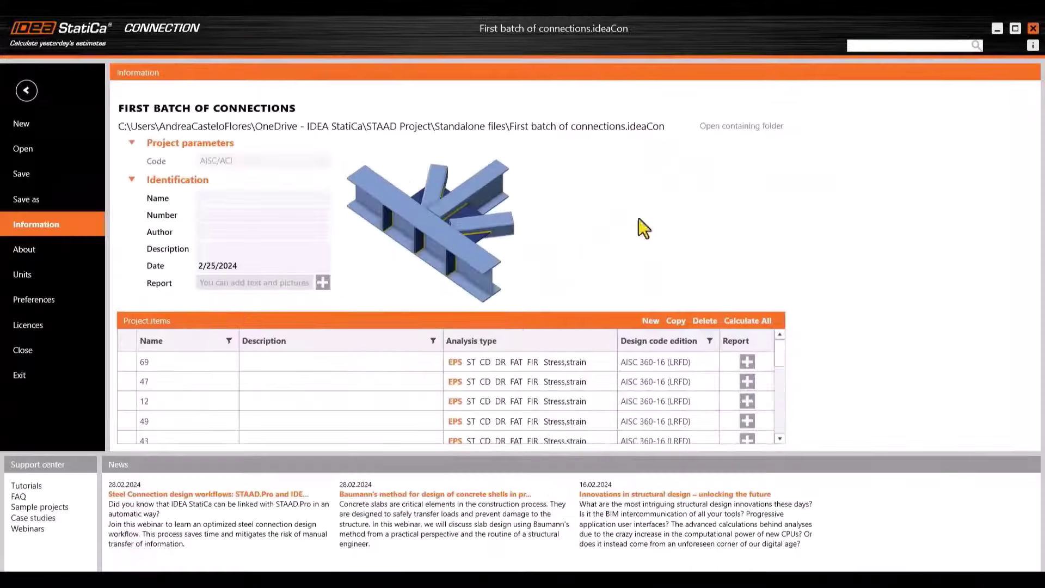
left_click(745, 320)
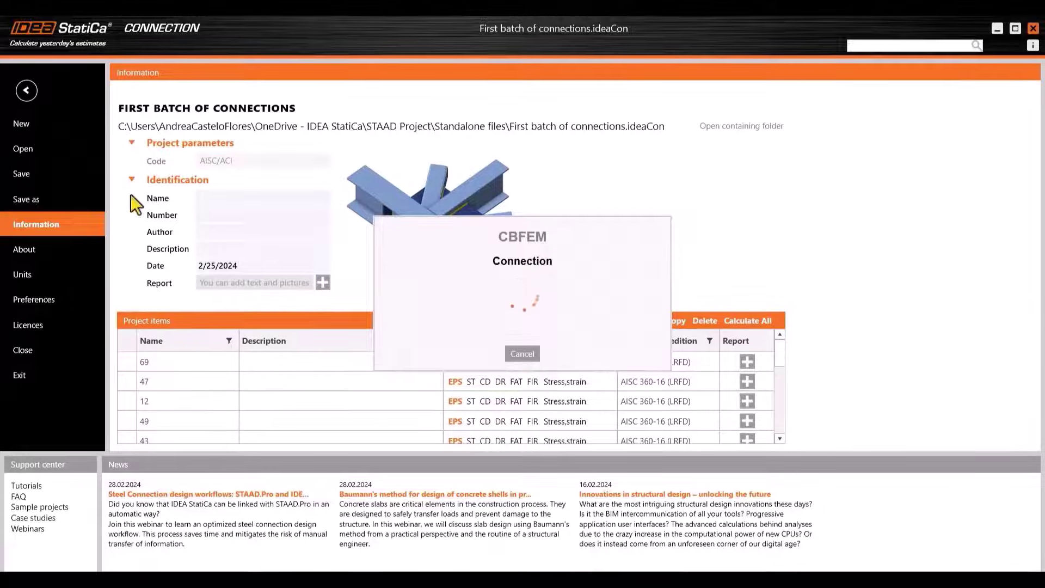
Step: Return to the design view and show the model and check results of project item 88
left_click(32, 92)
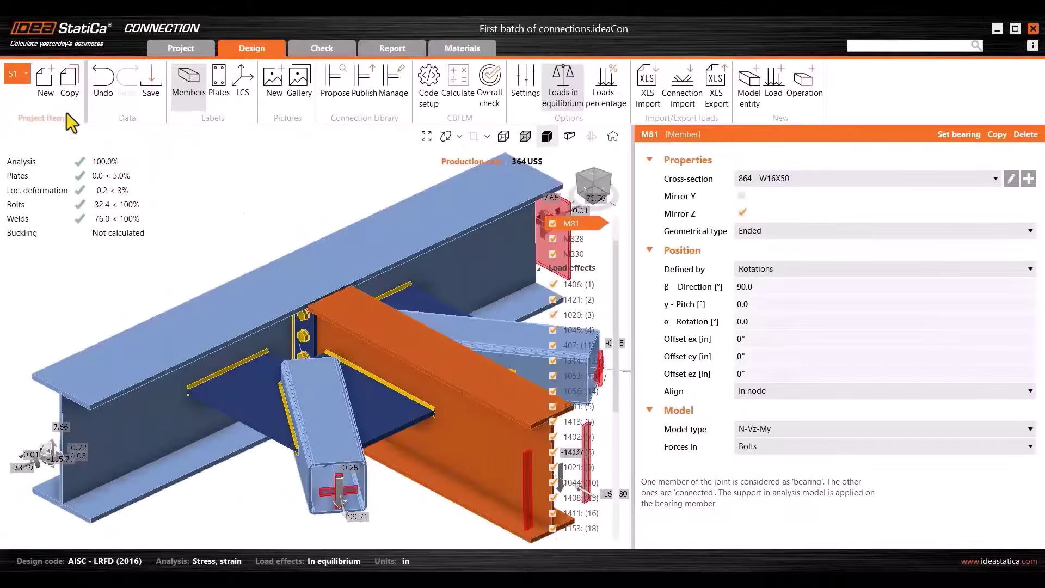
left_click(16, 81)
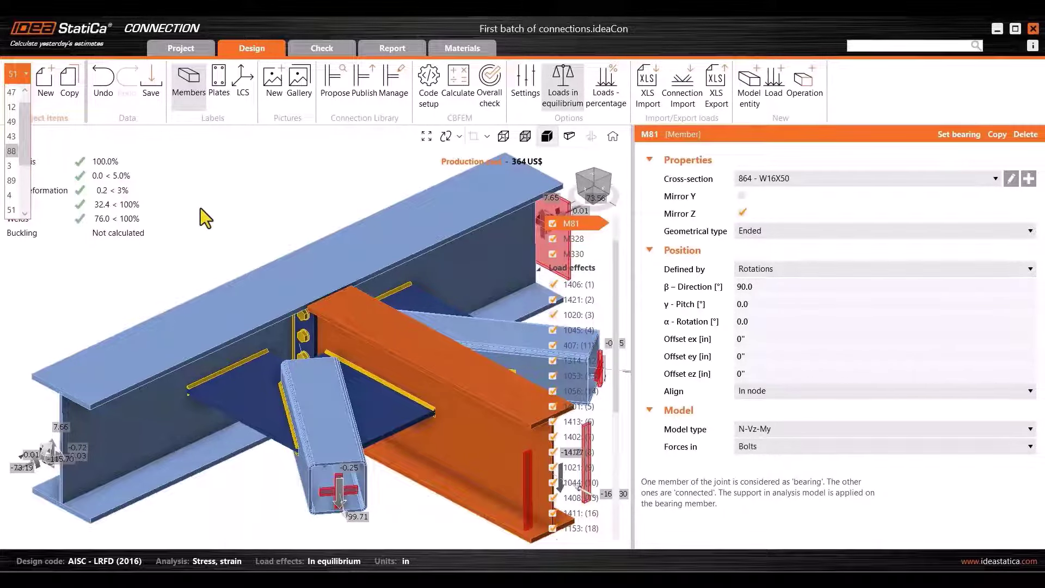
left_click(11, 150)
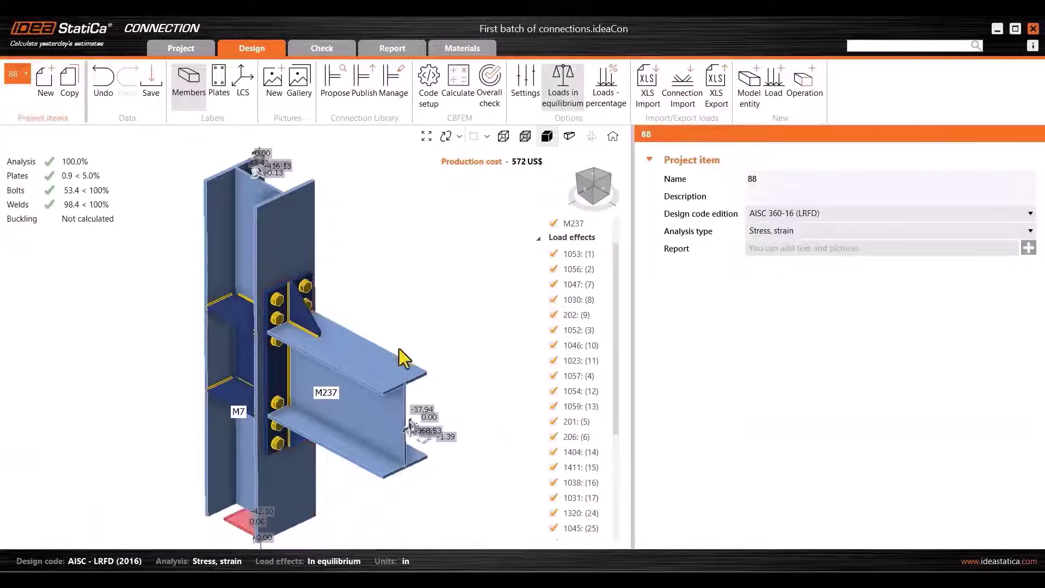
Step: Set up a brief report for all project items, including software info and with Materials placed above Paragraph
left_click(396, 51)
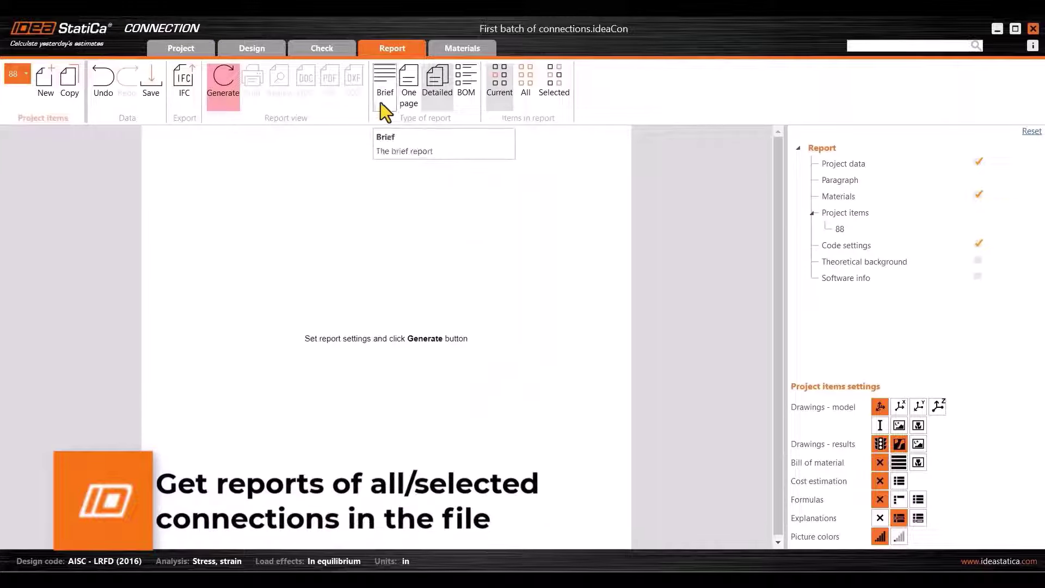
left_click(383, 104)
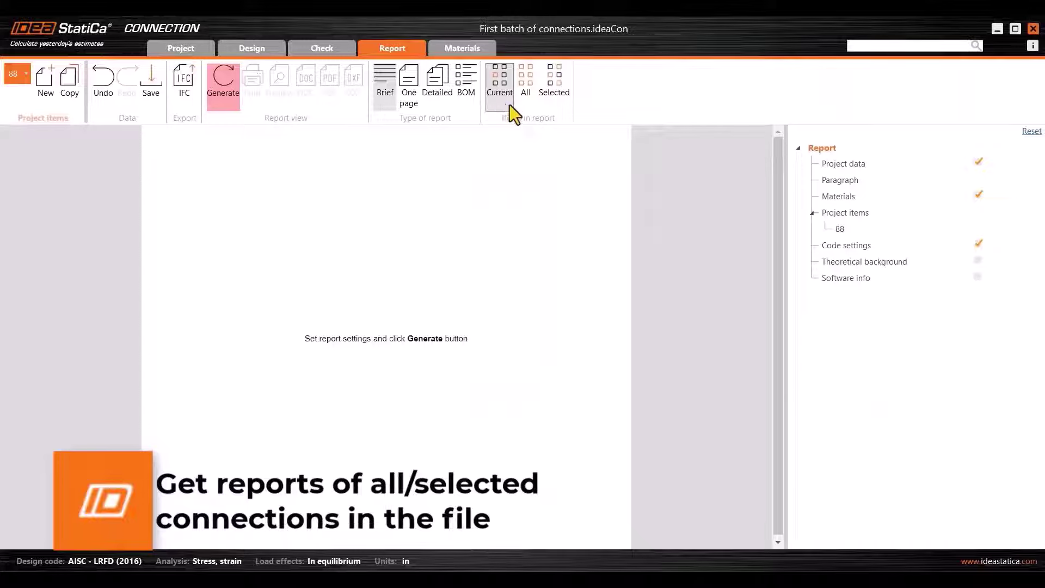
left_click(527, 105)
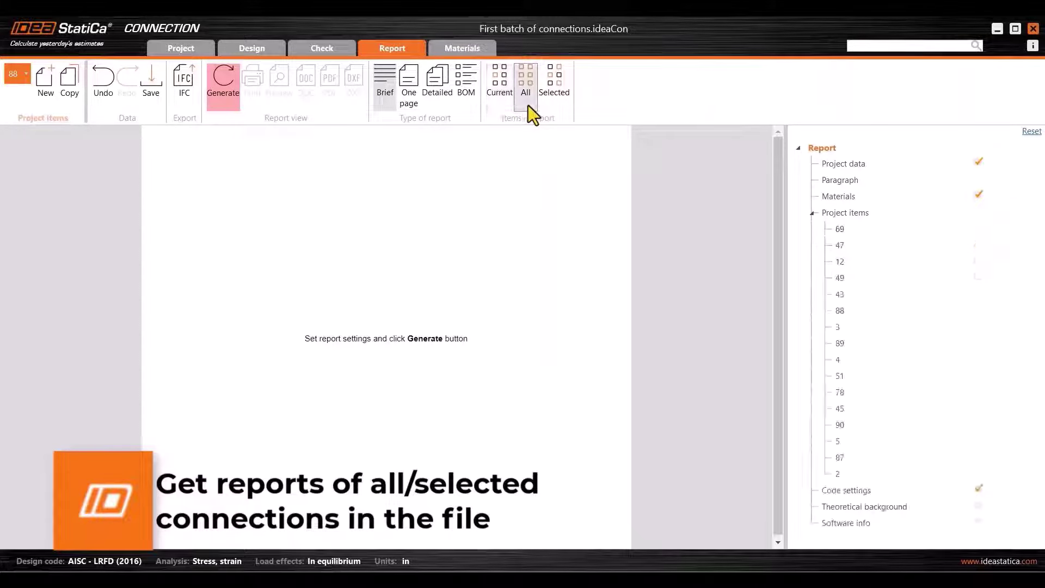
left_click(977, 523)
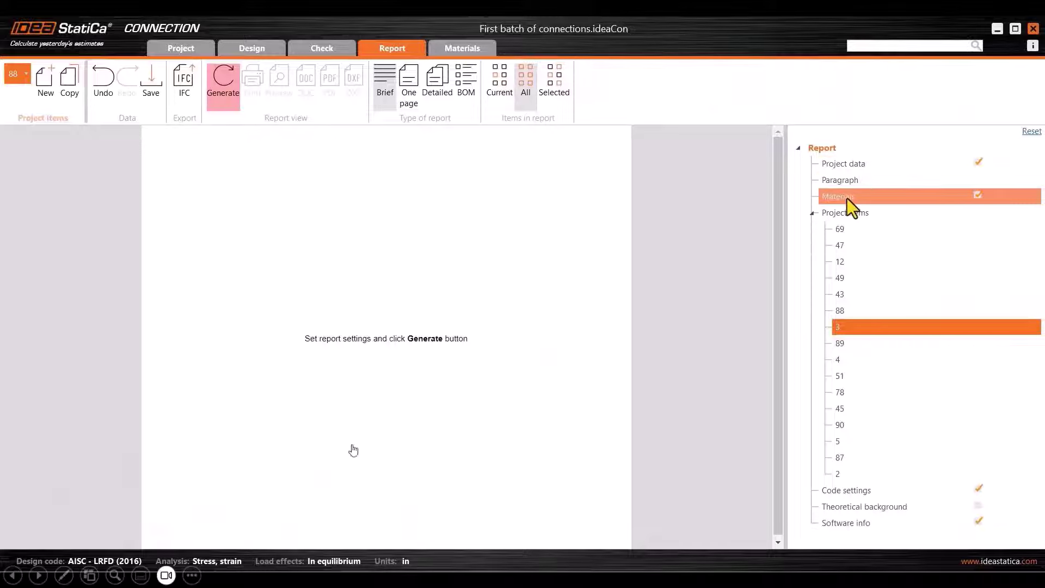
left_click_drag(846, 196, 863, 178)
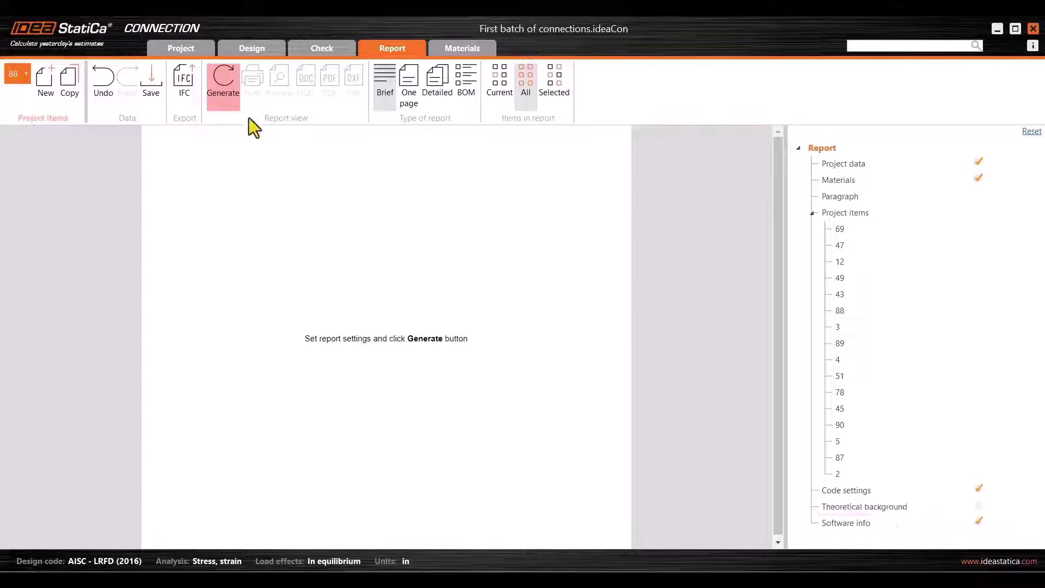
Step: Generate the brief report and review the results summary down to the last project items
left_click(222, 97)
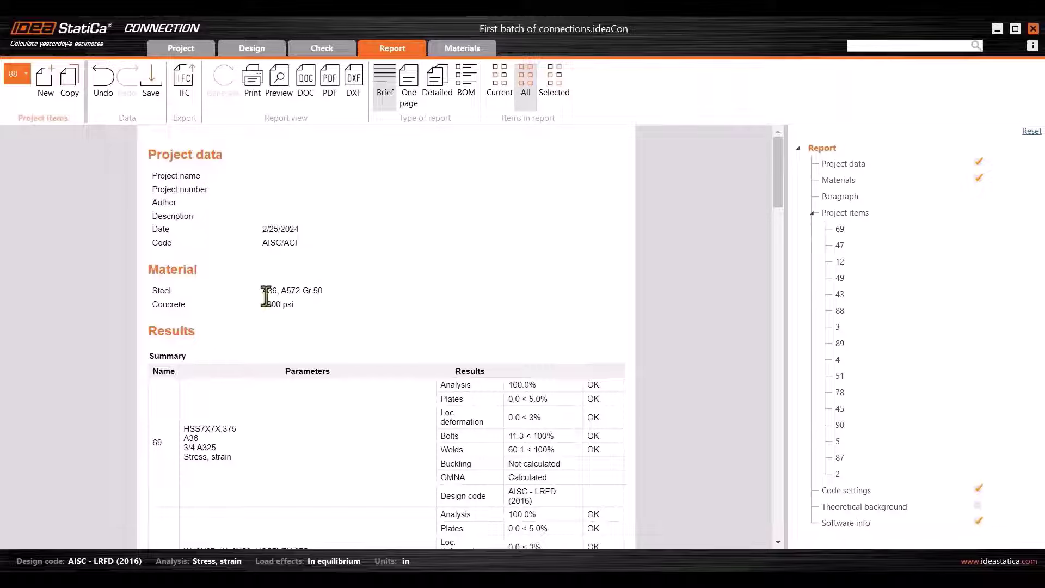
scroll(269, 316, "down", 3)
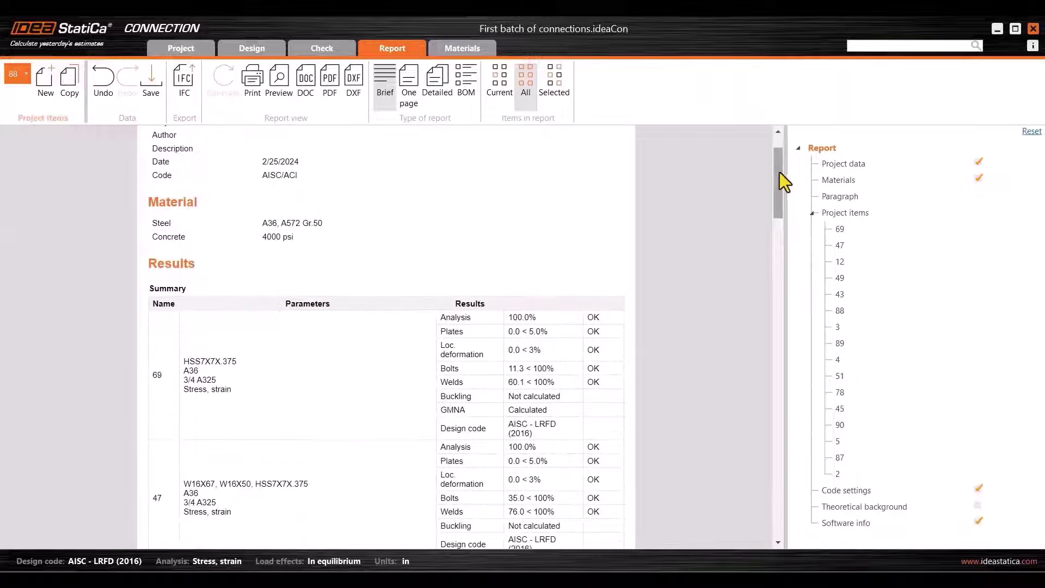
left_click_drag(779, 173, 778, 451)
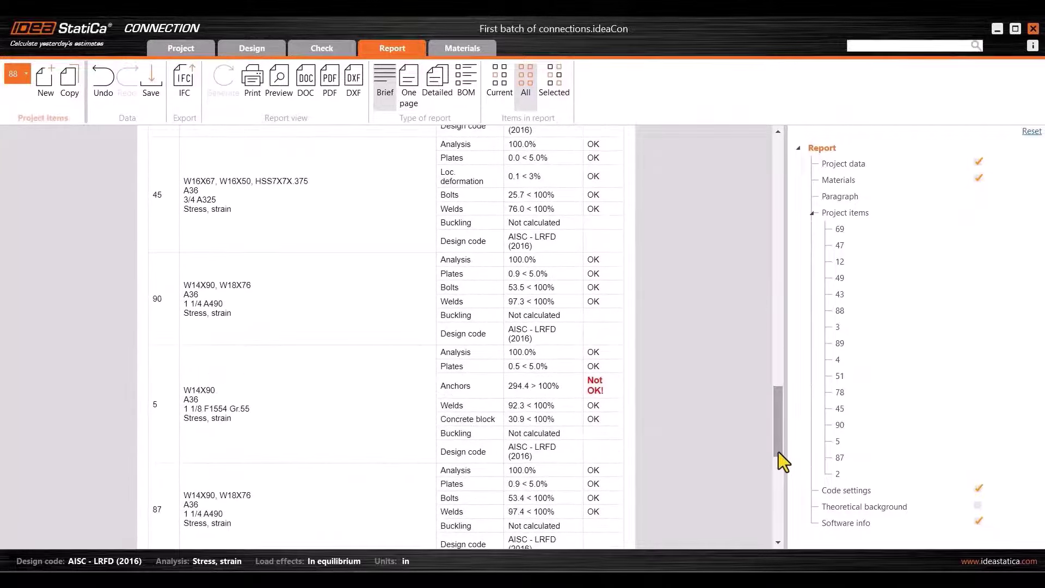
Step: Generate a one-page report for all project items and review the load effects and models in it
left_click(408, 106)
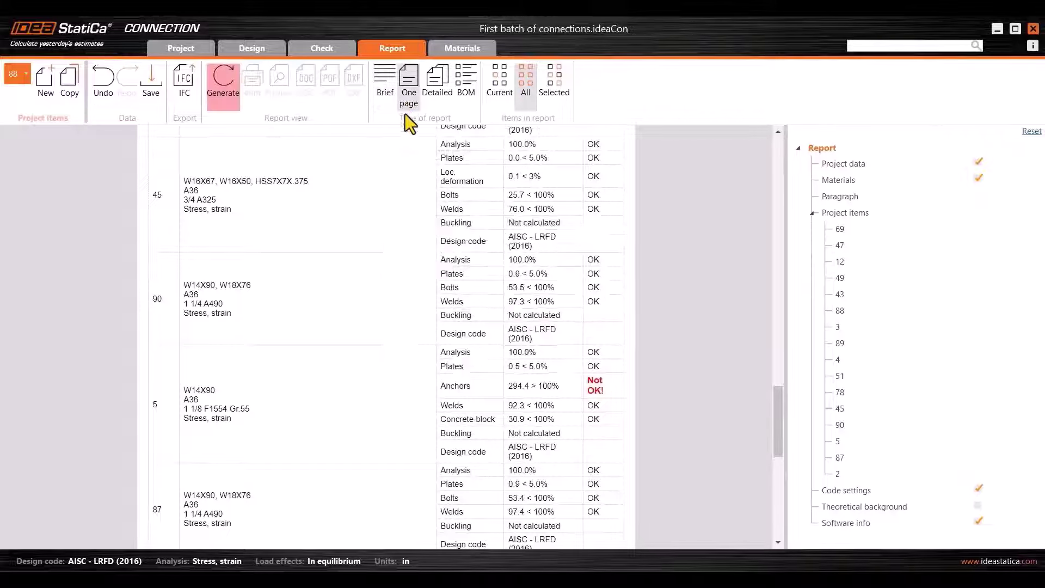
left_click(223, 87)
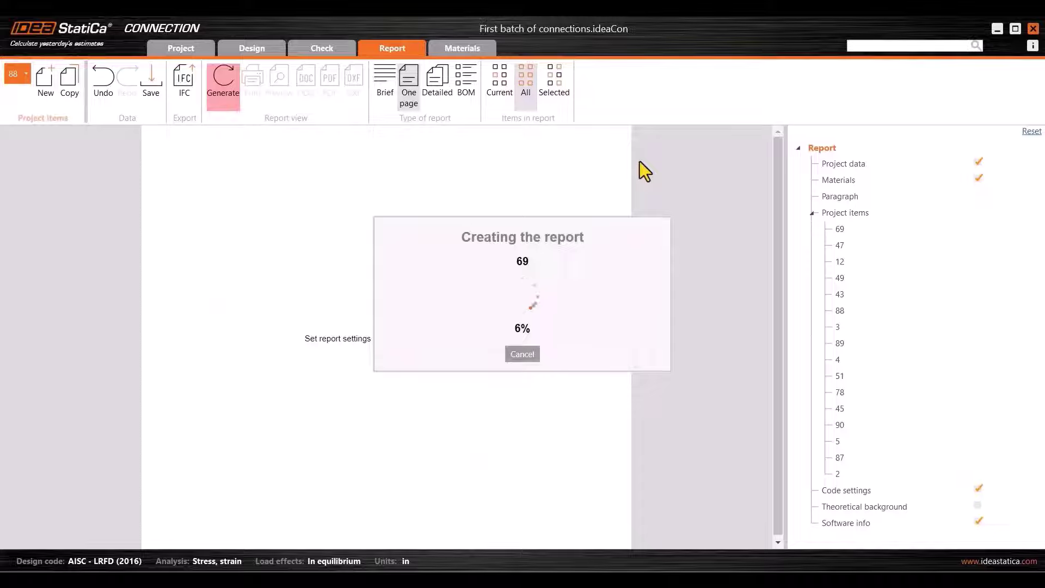
scroll(422, 419, "down", 10)
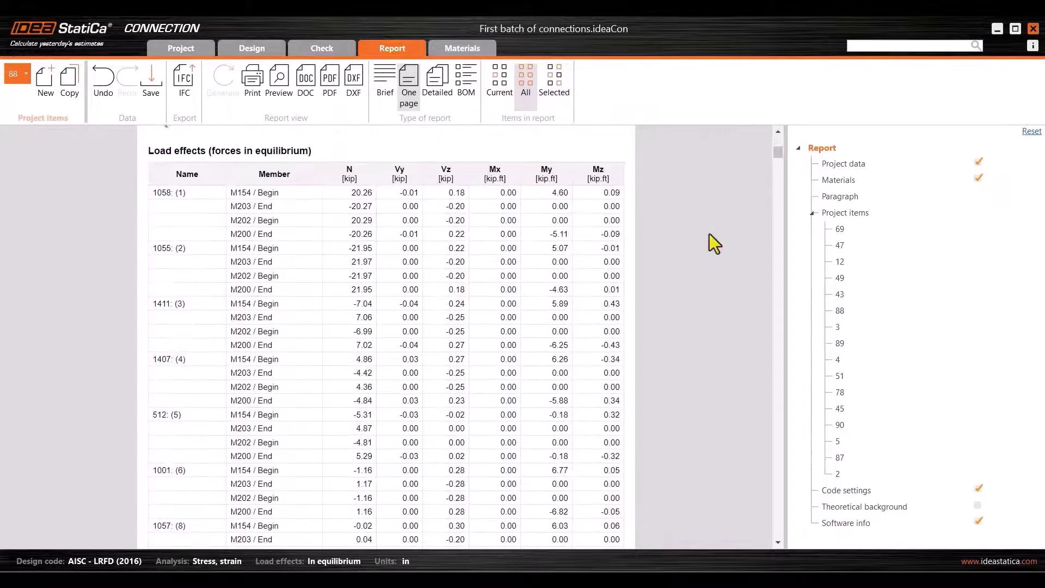
left_click_drag(780, 160, 766, 266)
scroll(625, 290, "down", 3)
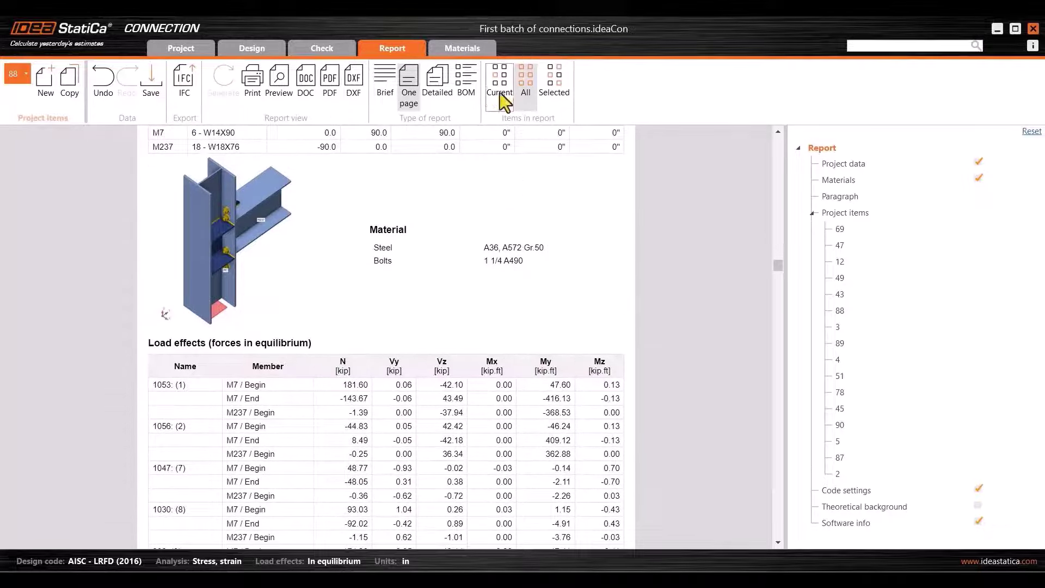
Step: Generate a bill of material report for only project items 69, 12, 49, 43 and 51, and review its plate drawings
left_click(553, 87)
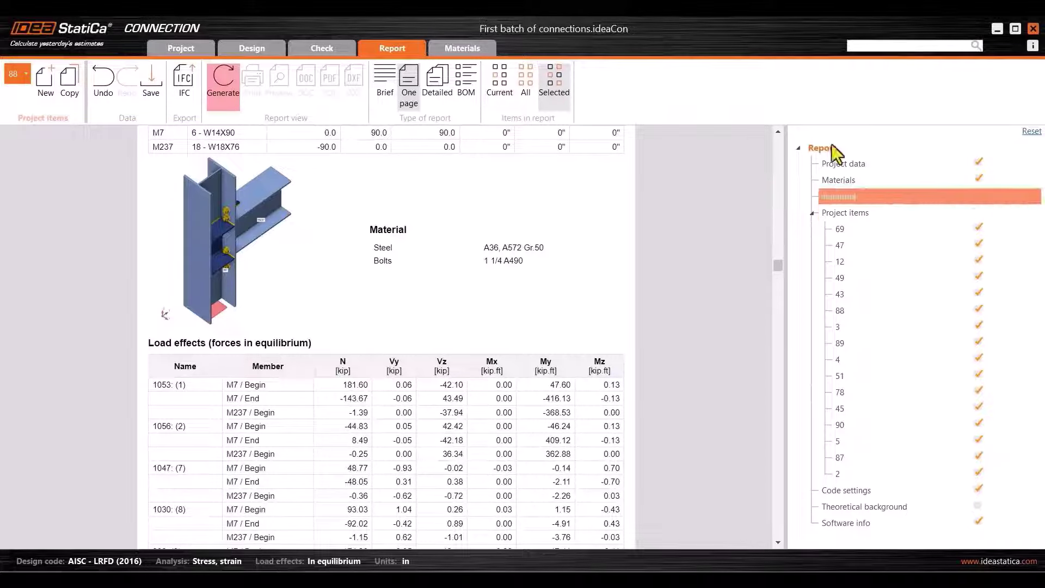
left_click(466, 100)
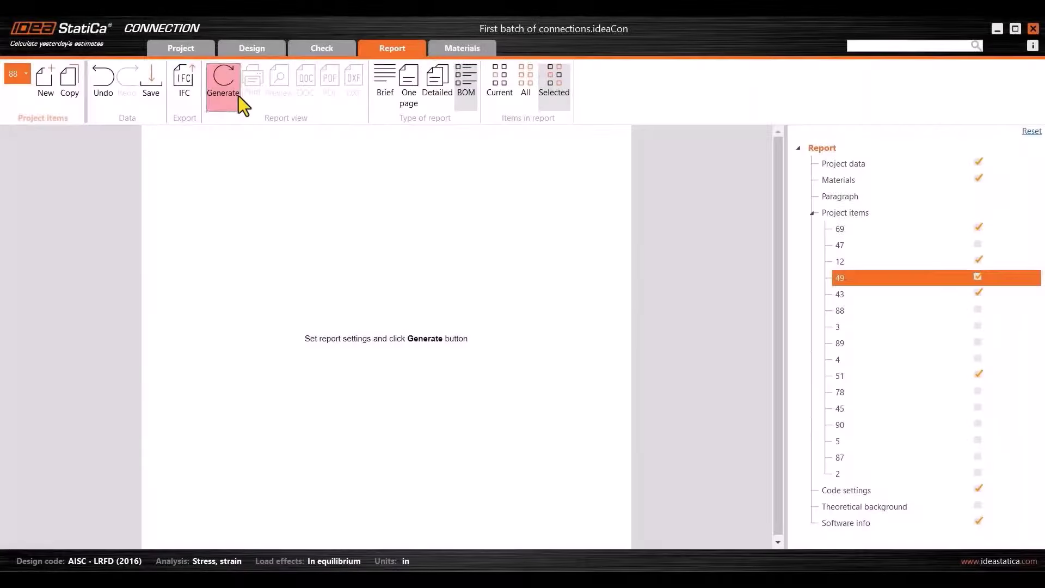
left_click(236, 99)
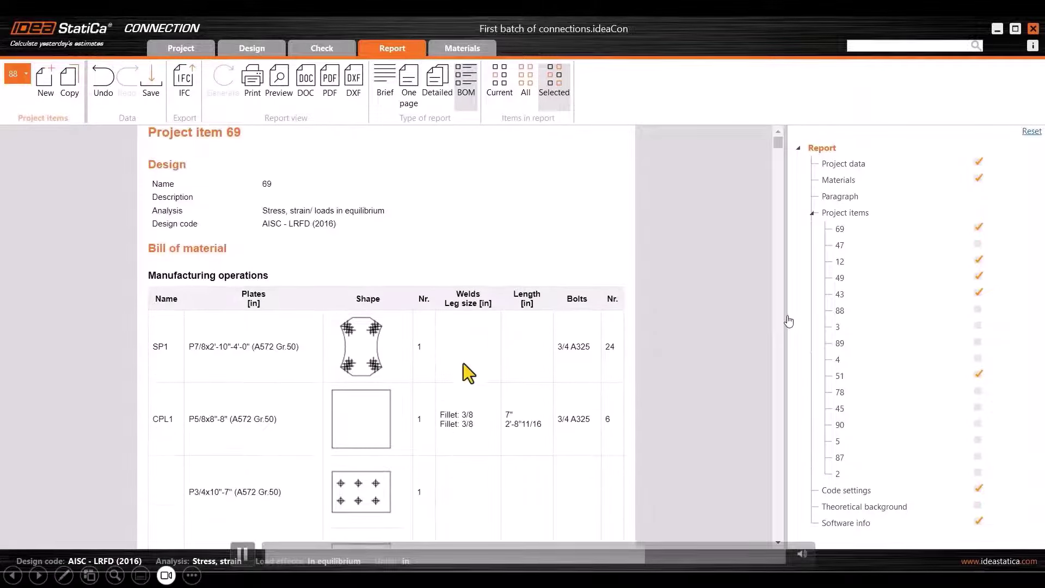
left_click_drag(778, 144, 786, 371)
scroll(560, 390, "down", 10)
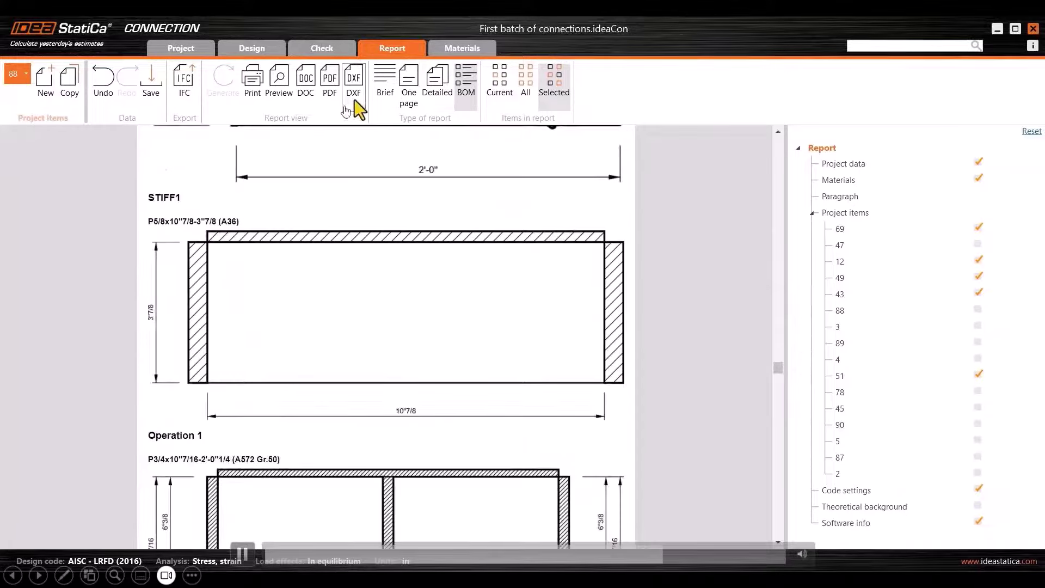
Step: Export the plate drawings from the bill of material report to DXF
left_click(353, 97)
left_click(470, 385)
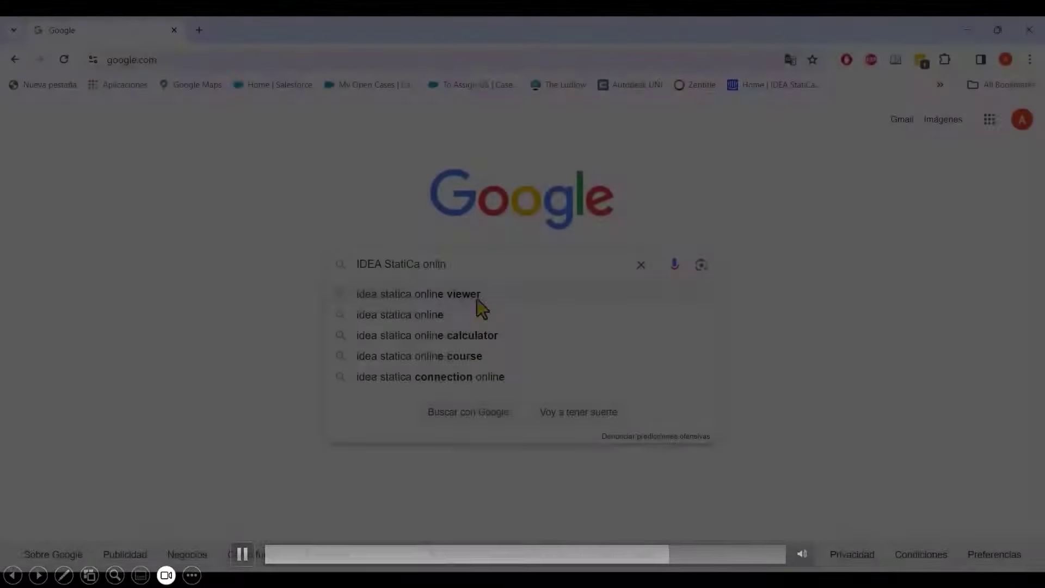
Step: Open the IDEA StatiCa online viewer in the browser and load First batch of connections.ideaCon from the Standalone files folder
left_click(477, 299)
left_click(173, 373)
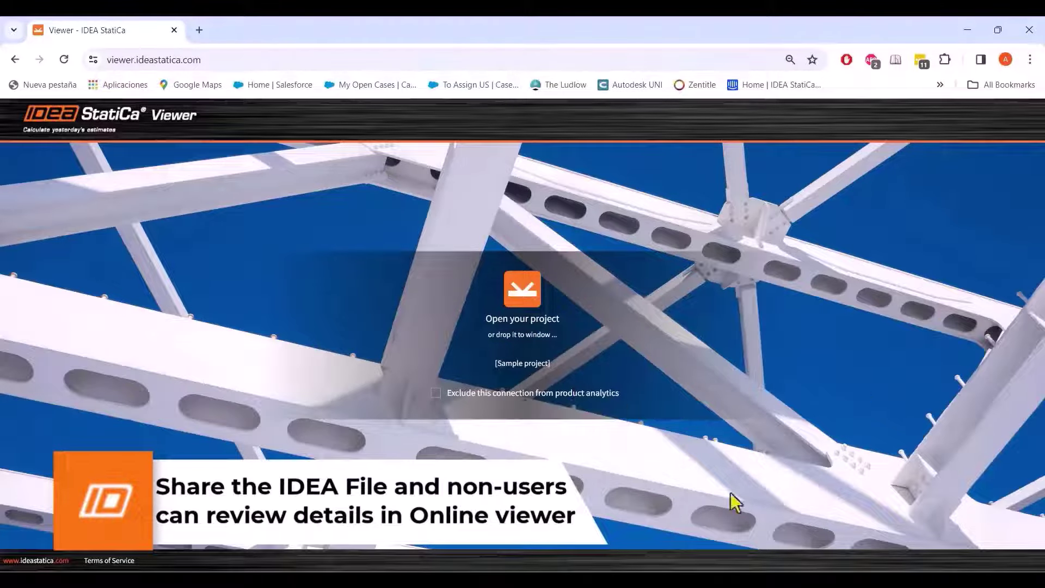
key("alt+Tab")
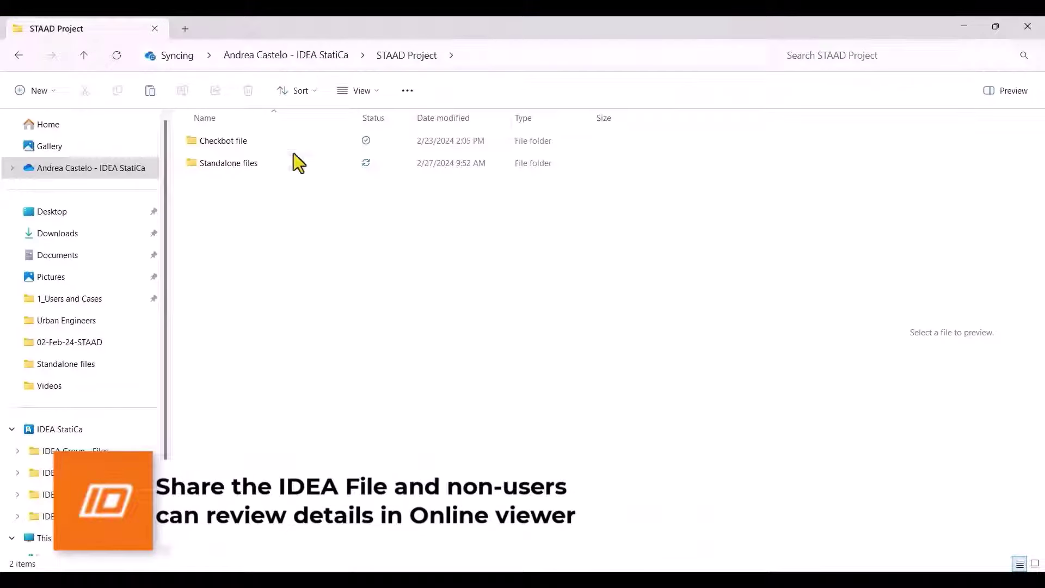
double_click(249, 162)
left_click_drag(479, 36, 843, 80)
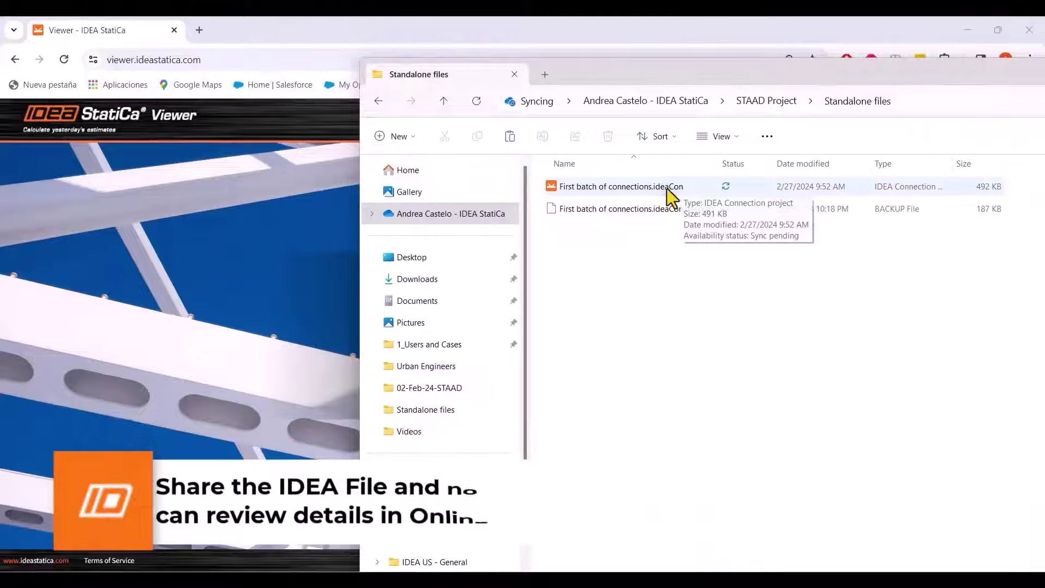
left_click_drag(668, 188, 194, 287)
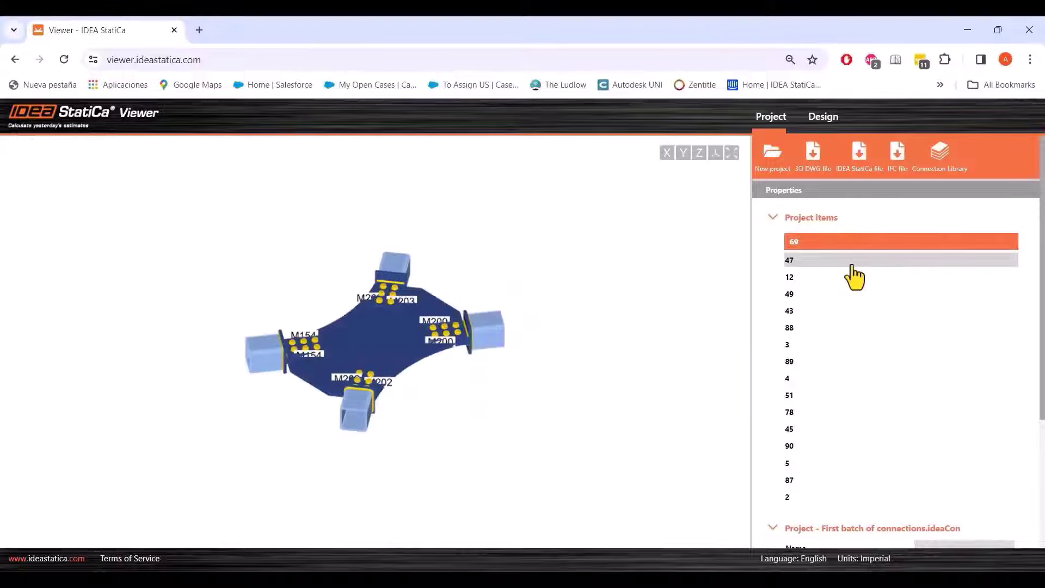
Step: Examine the models of project items 47 and 78 in the viewer from different angles
left_click(788, 261)
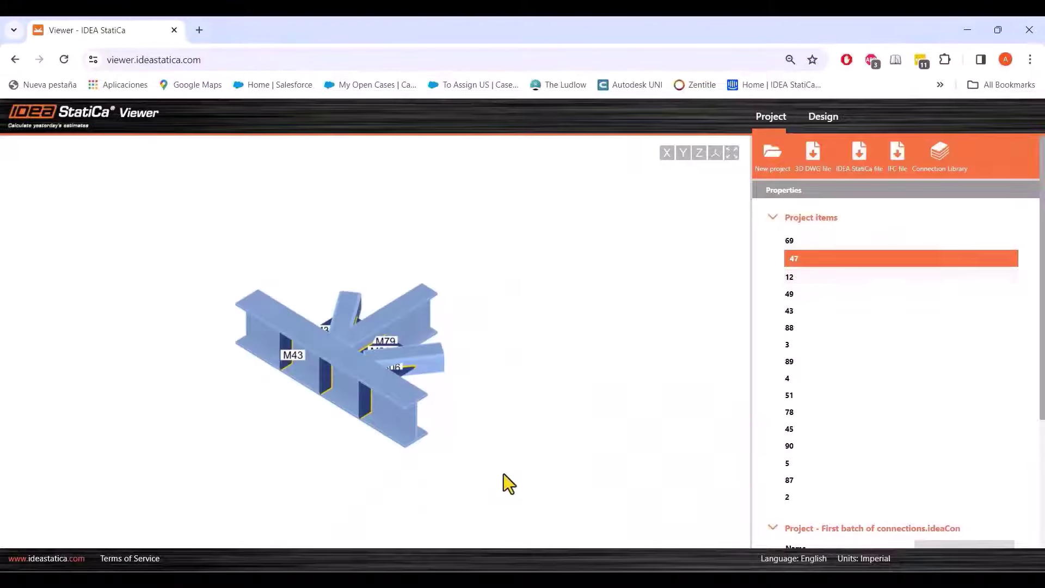
left_click_drag(503, 477, 337, 343)
left_click(792, 430)
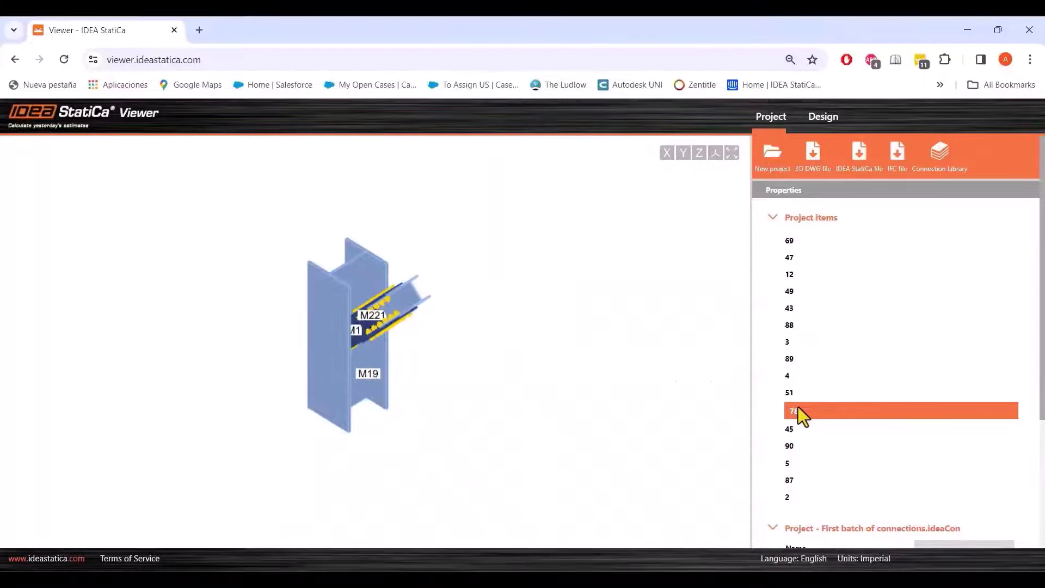
scroll(393, 321, "up", 3)
left_click_drag(399, 323, 430, 264)
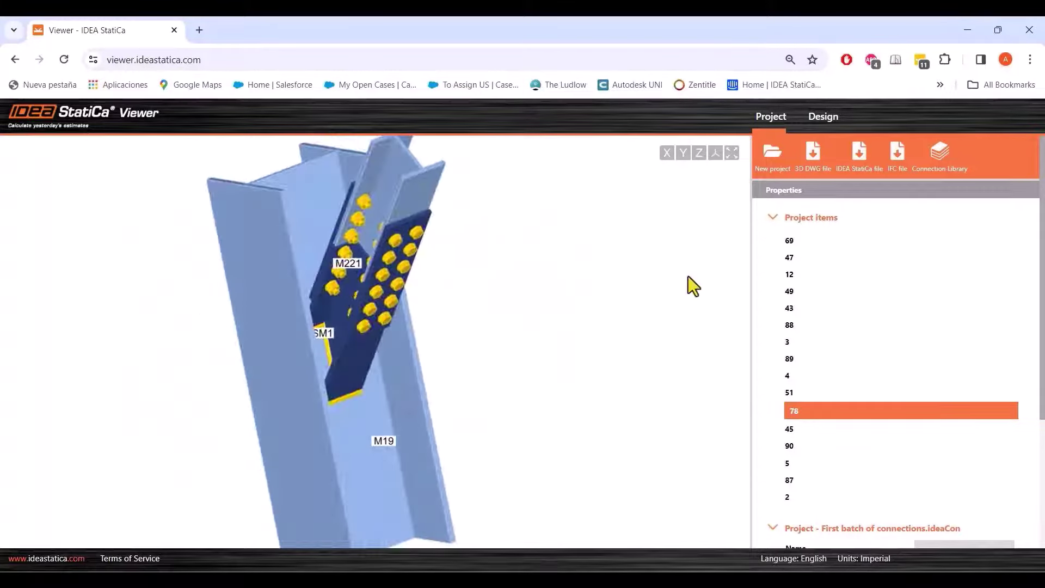
Step: Inspect the design details of members M19 and M221, plate SPL1 and bolt grid 1 of project item 78
left_click(822, 117)
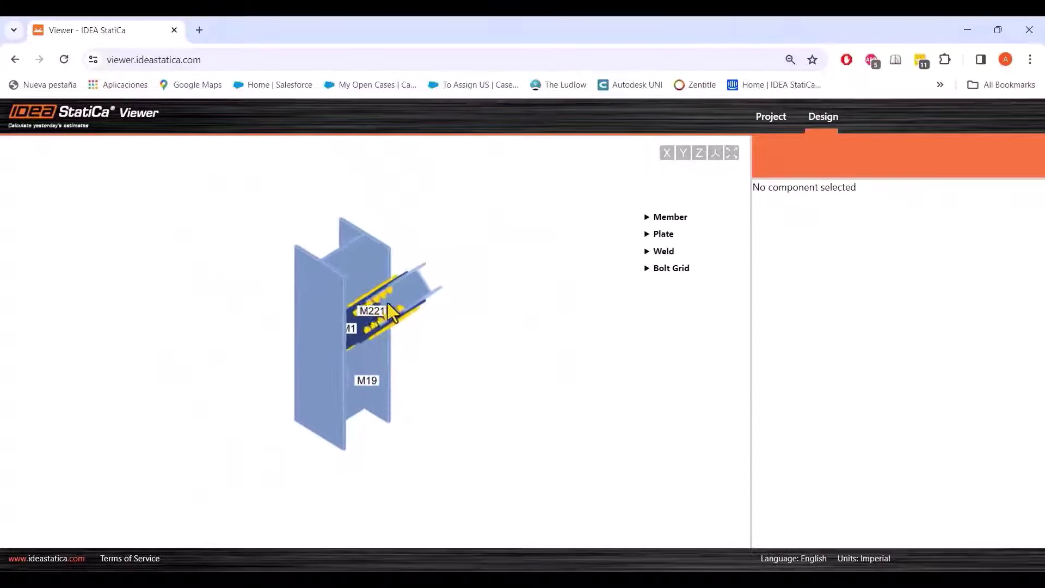
left_click(655, 219)
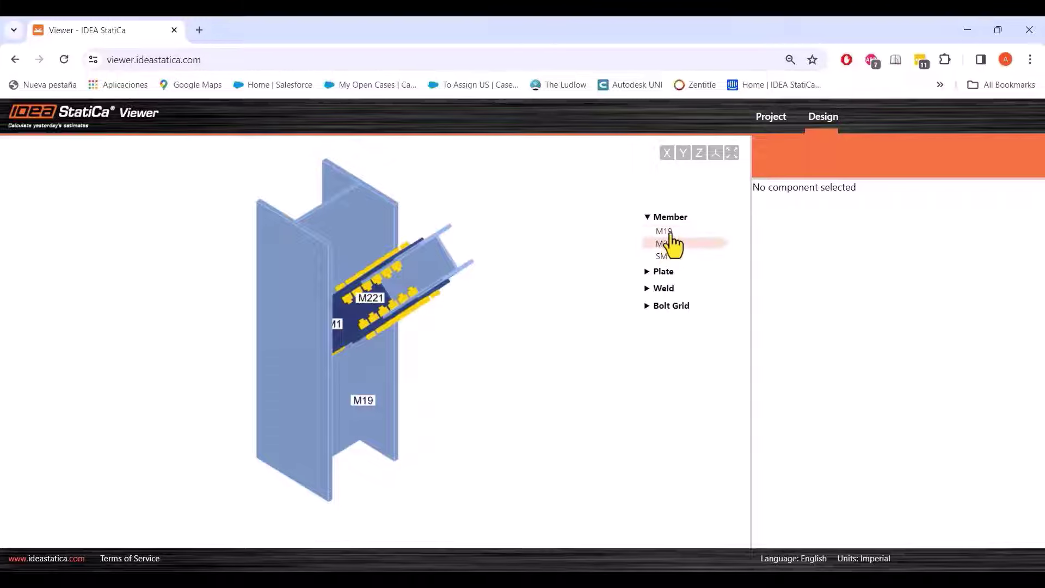
left_click(671, 240)
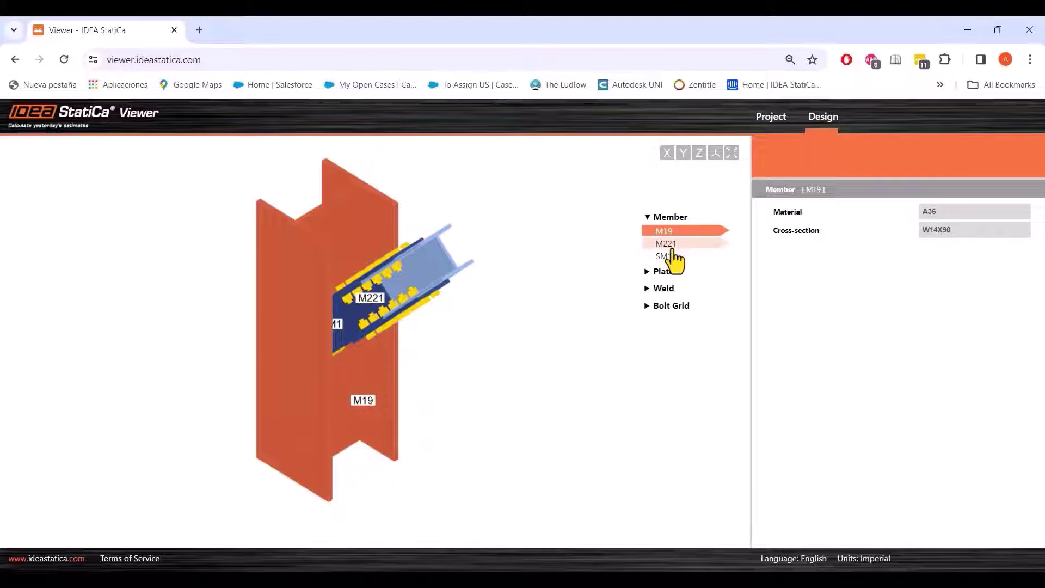
left_click(664, 272)
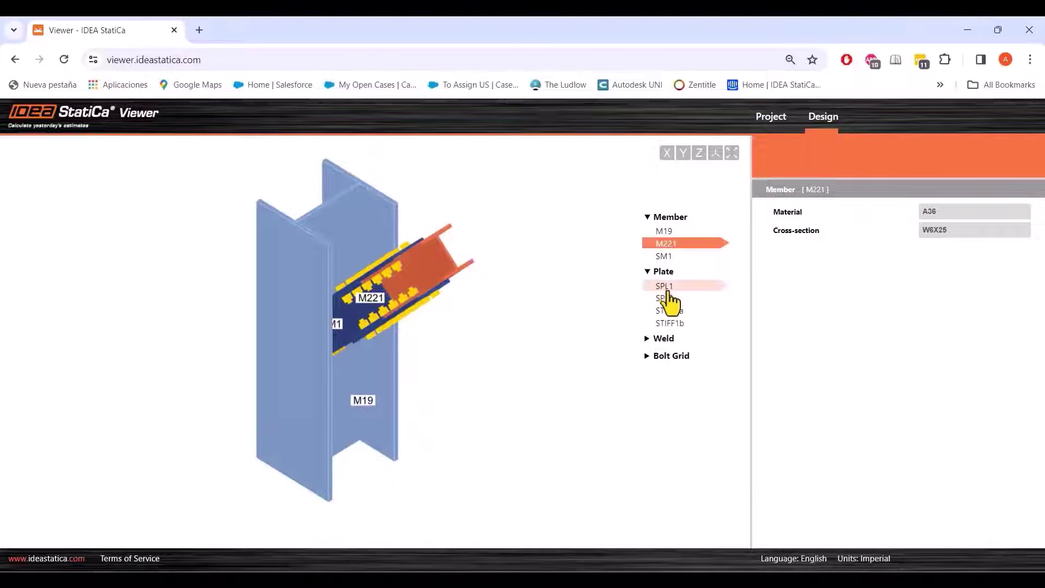
left_click(667, 289)
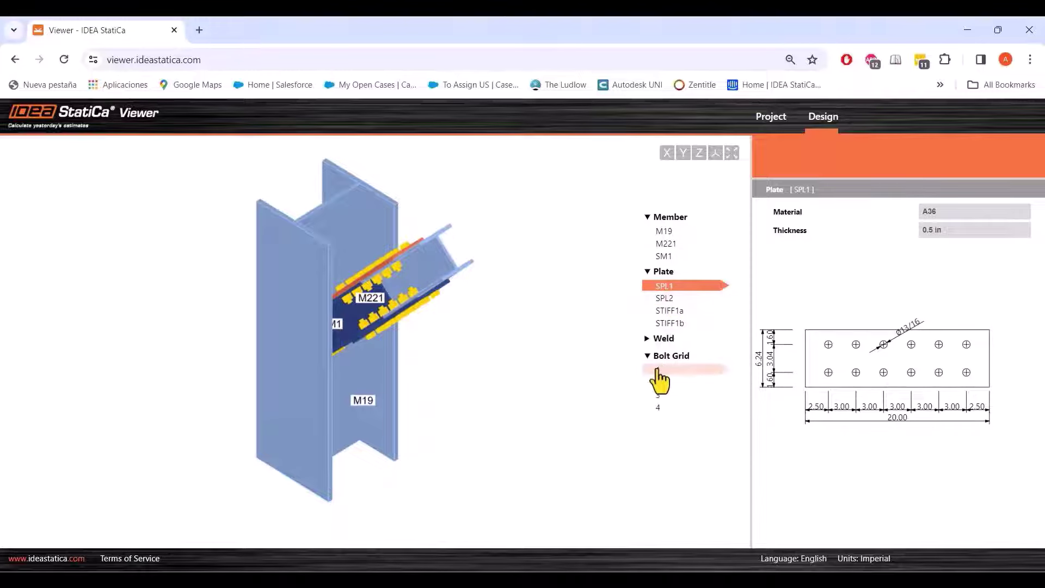
left_click(660, 375)
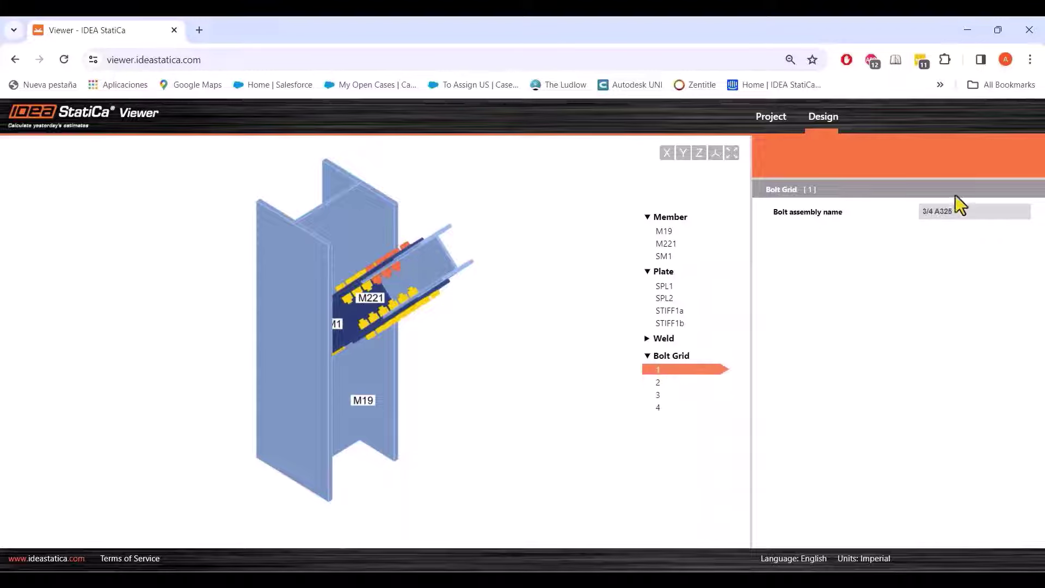
Step: Return to the project overview and download the connection model as an IFC file
left_click(773, 118)
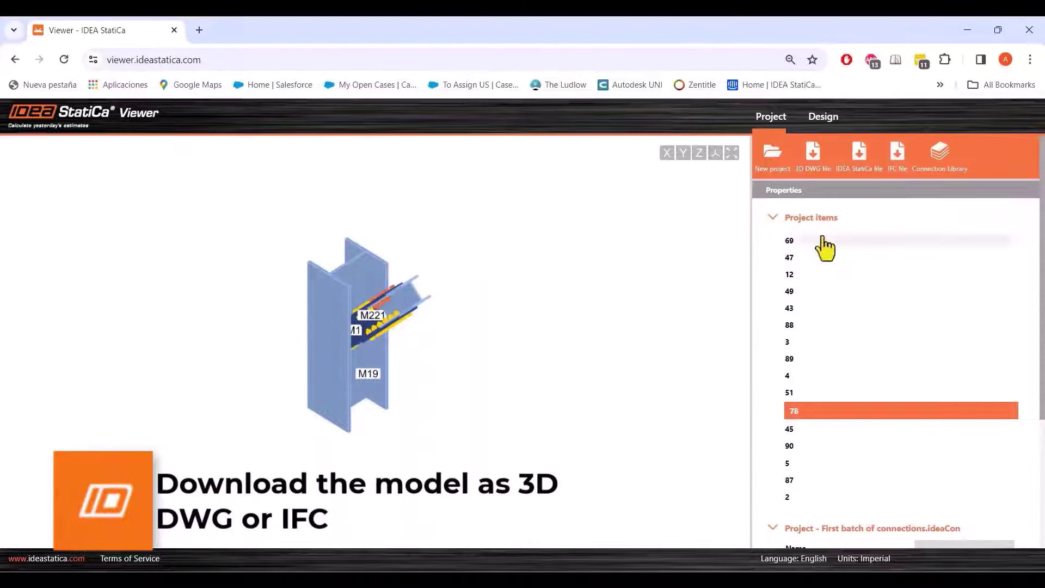
left_click(898, 173)
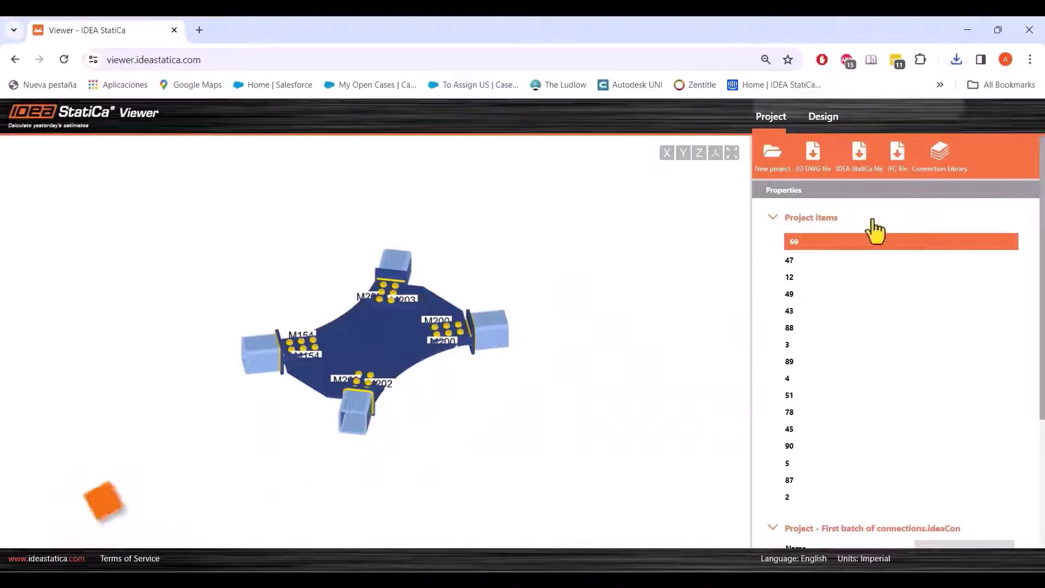
Step: Export project items 47 and 12 each as an IFC file
left_click(801, 262)
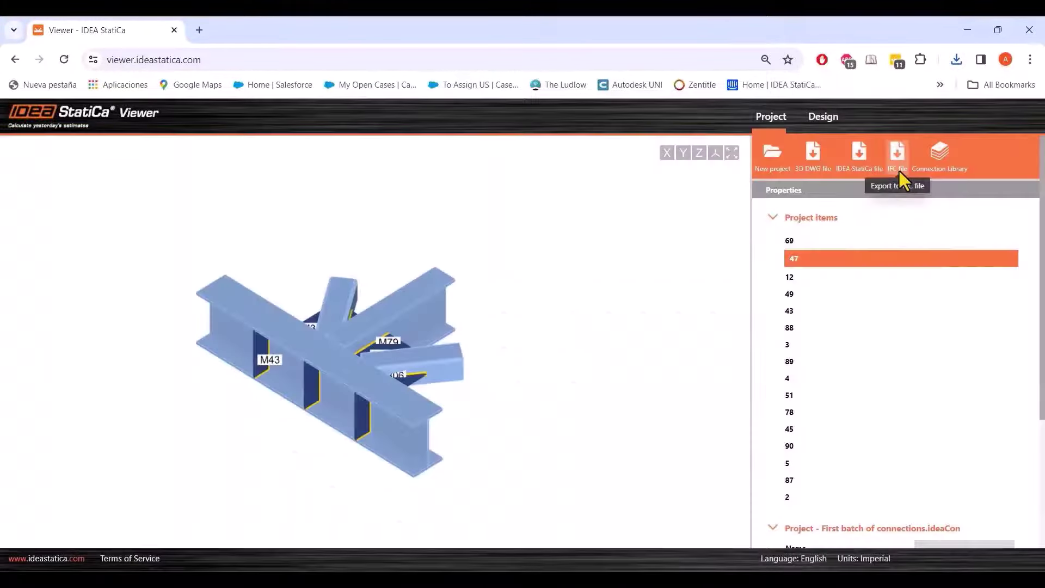
left_click(899, 174)
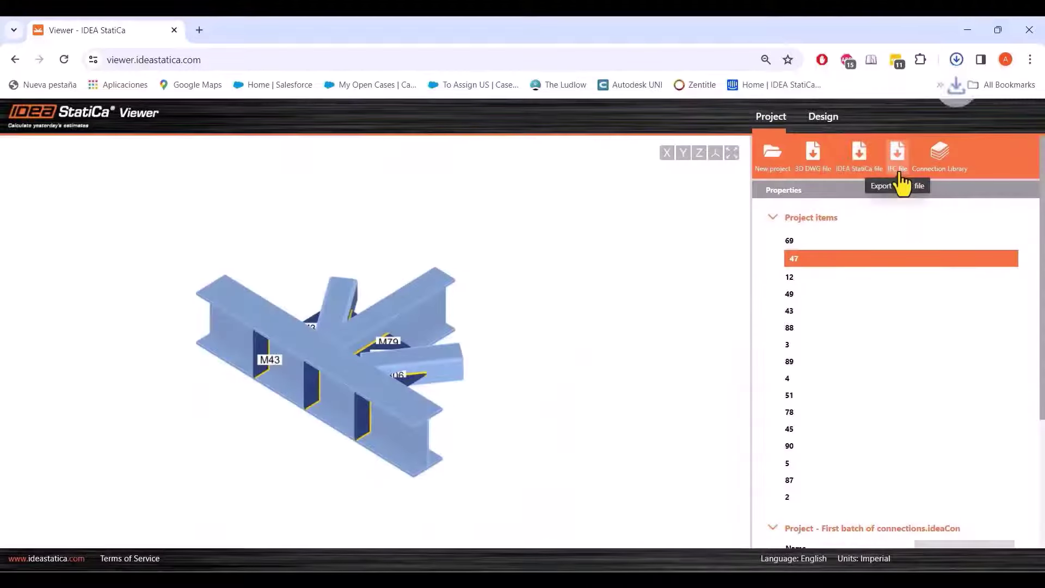
left_click(820, 280)
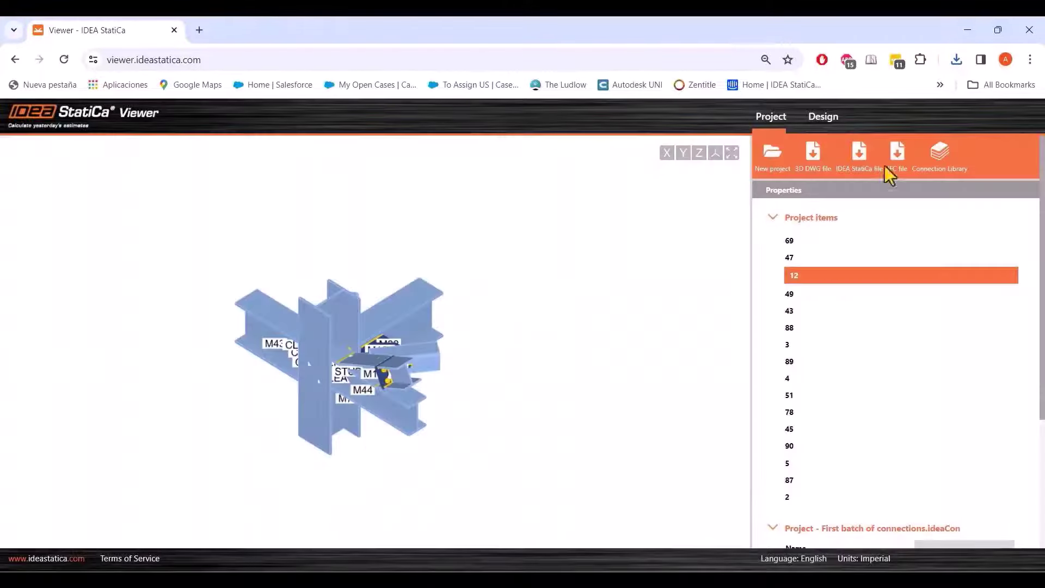
left_click(887, 168)
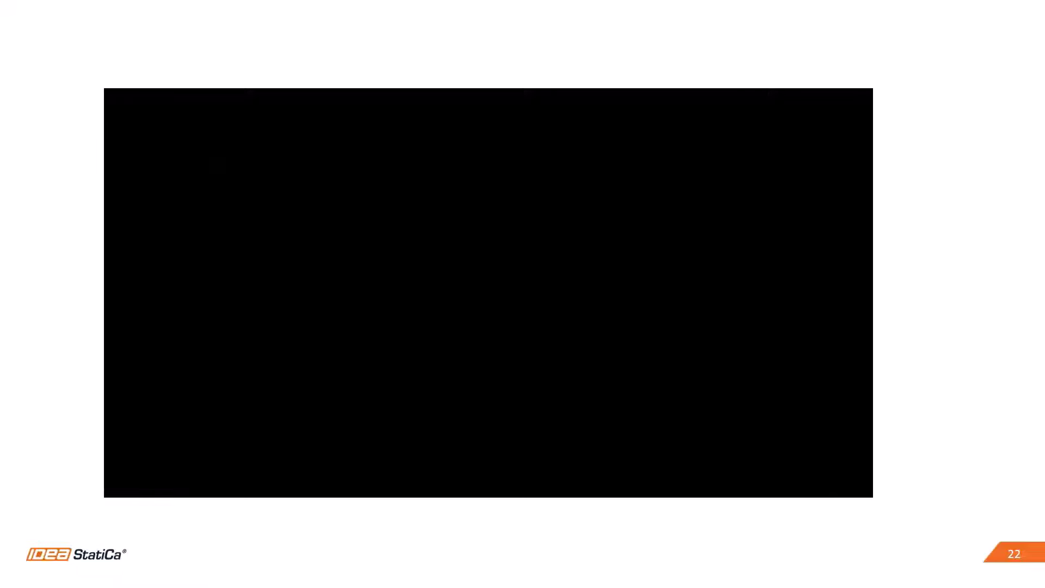
key("Right")
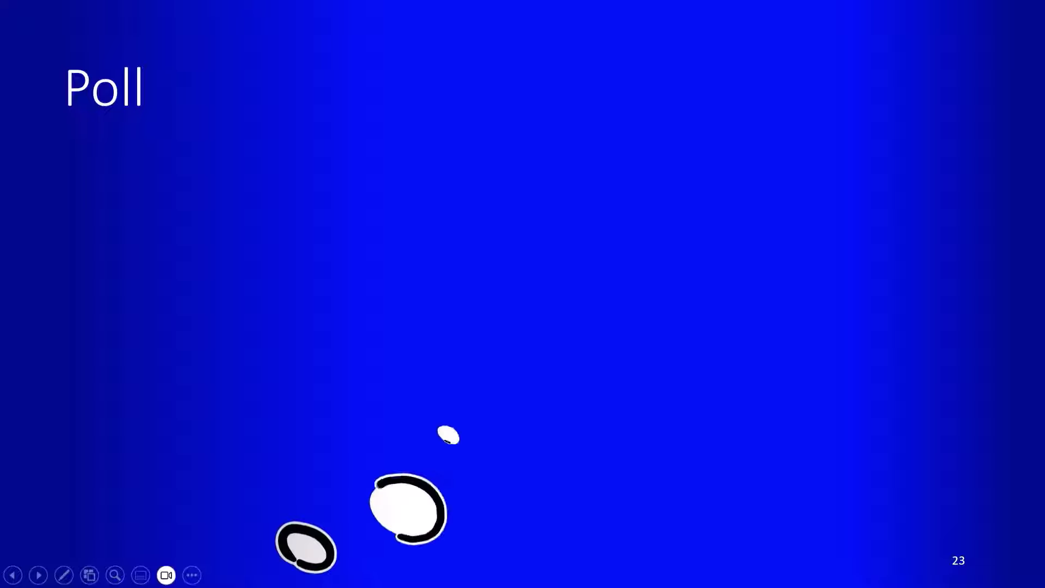
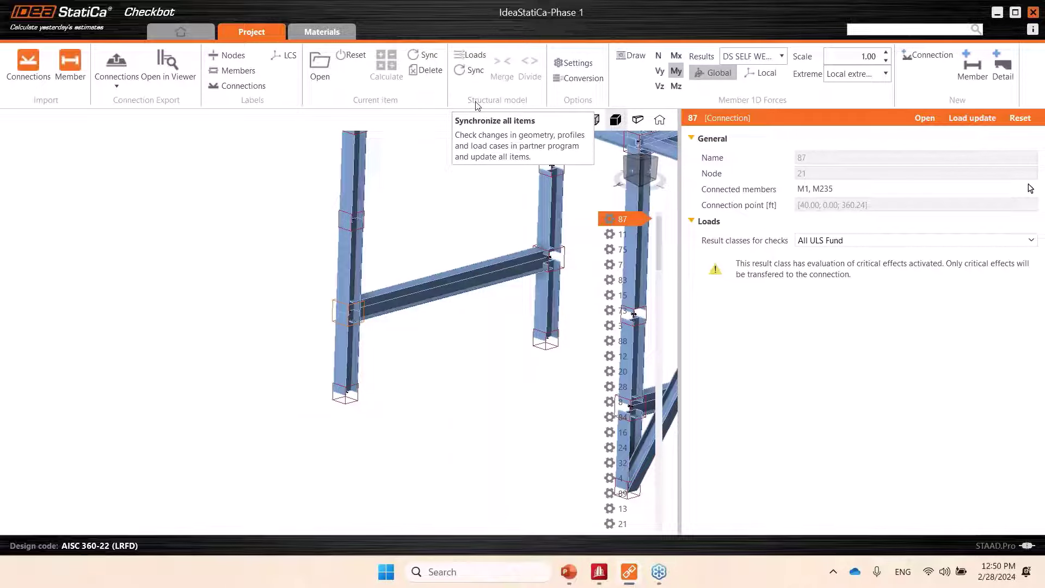
scroll(30, 315, "down", 5)
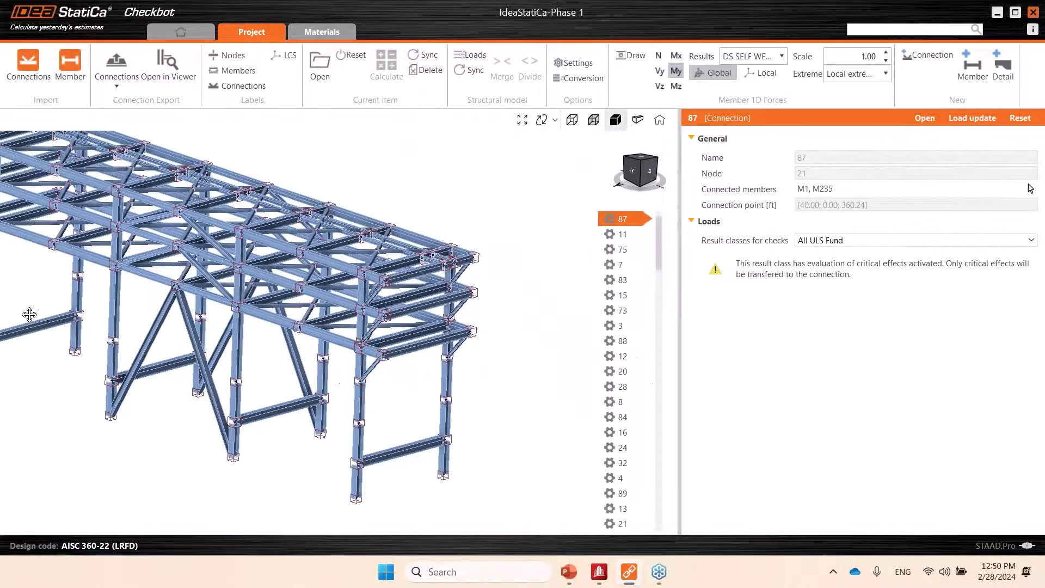
left_click(476, 71)
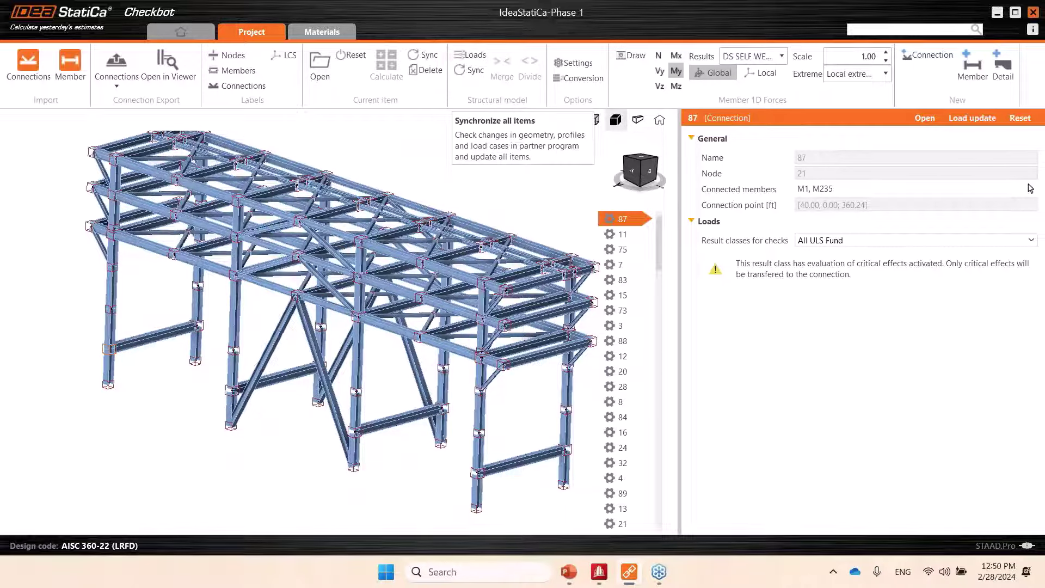
scroll(327, 389, "down", 3)
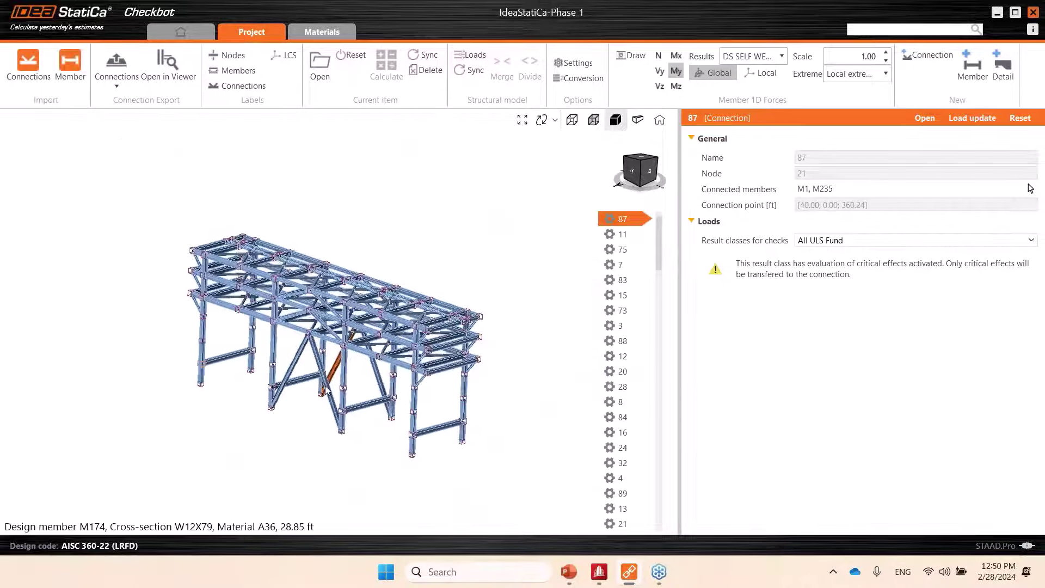
scroll(327, 387, "up", 4)
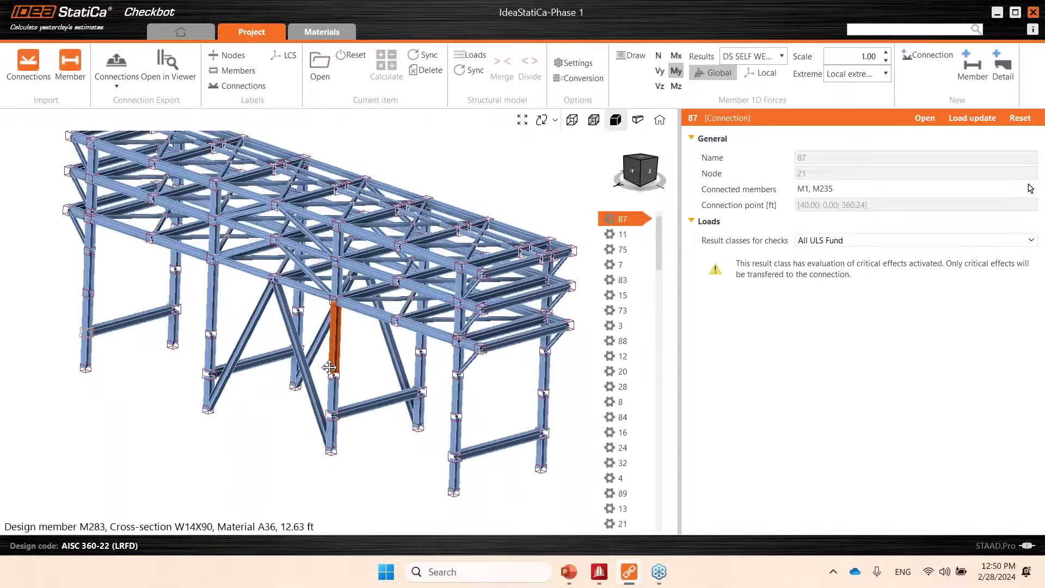
middle_click_drag(292, 443, 306, 454)
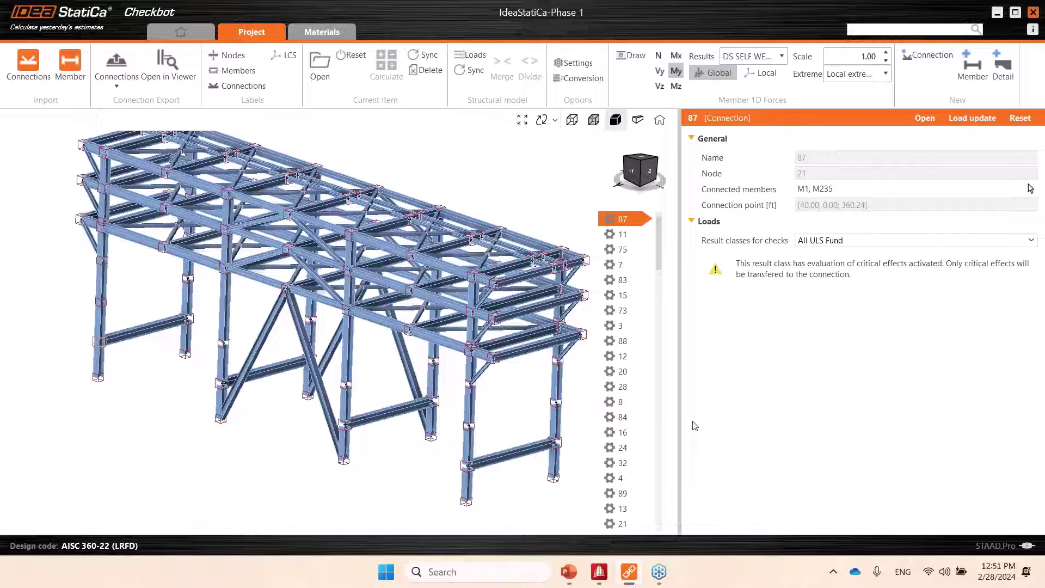
middle_click_drag(351, 463, 330, 468)
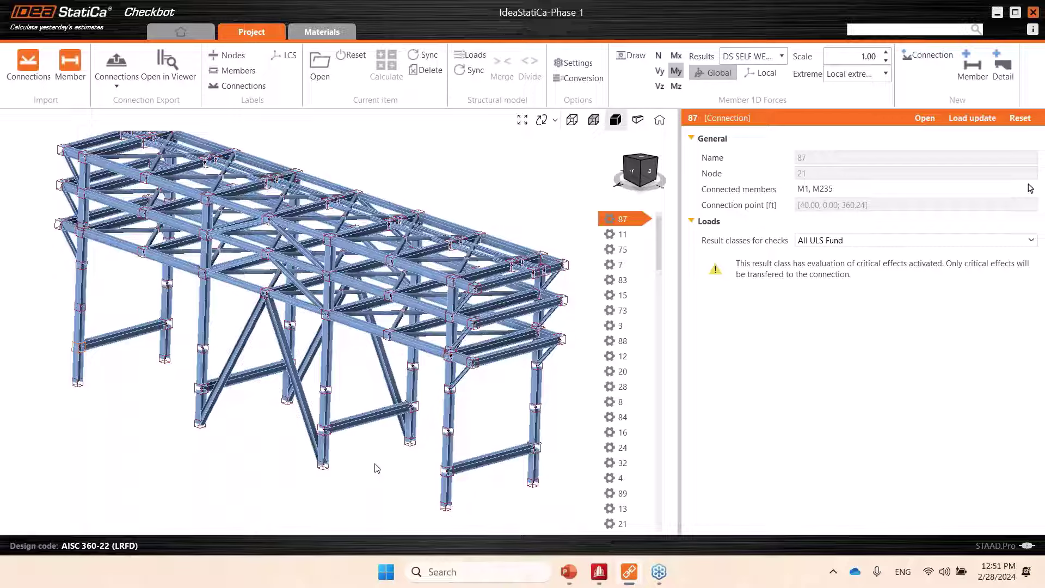
Step: Show the properties of member M36 and inspect the beams and joints at the end of the structure up close
left_click(484, 350)
scroll(497, 346, "up", 2)
scroll(498, 345, "up", 3)
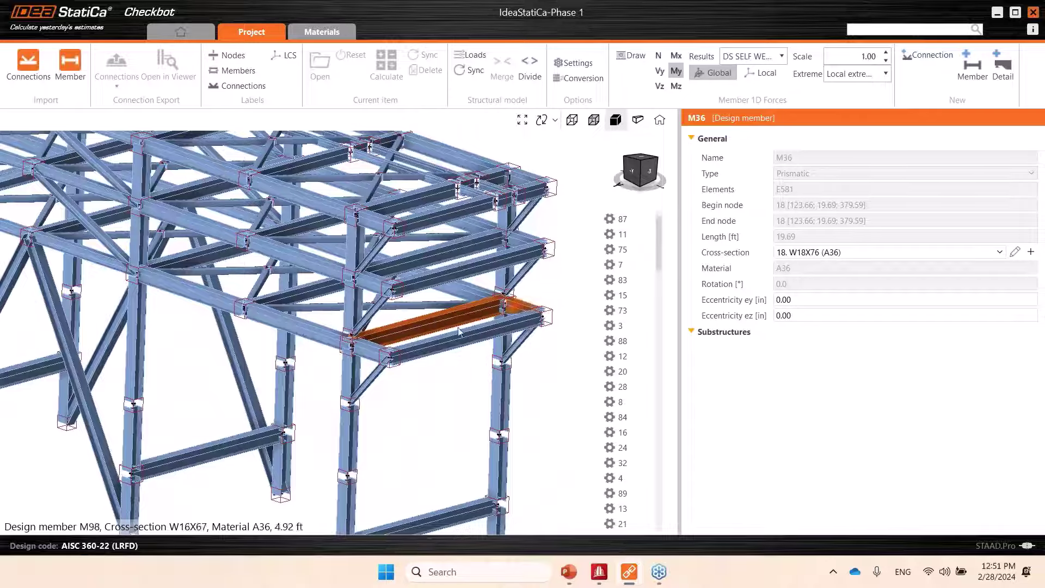
scroll(490, 348, "up", 3)
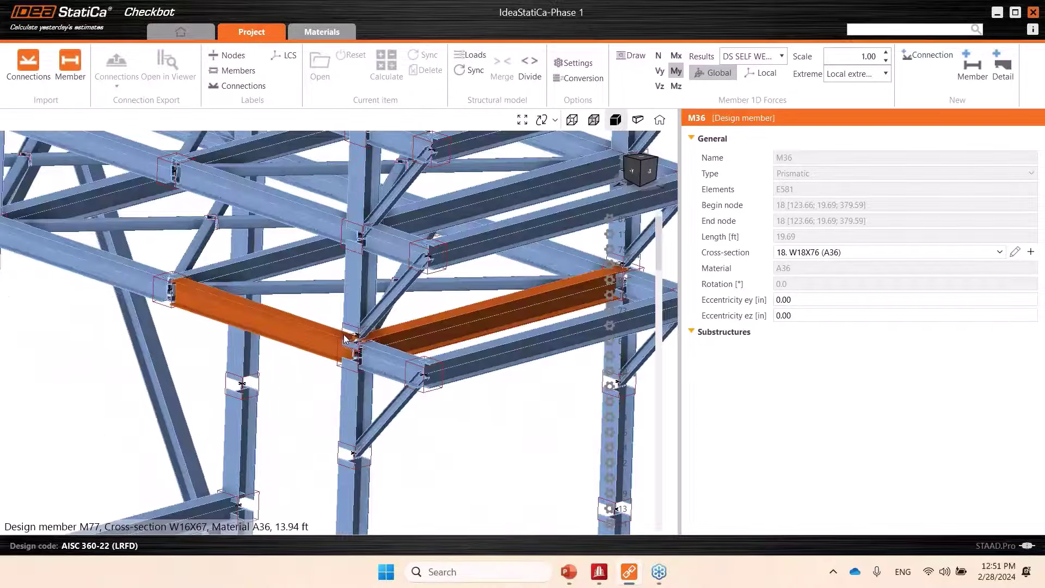
scroll(326, 356, "up", 3)
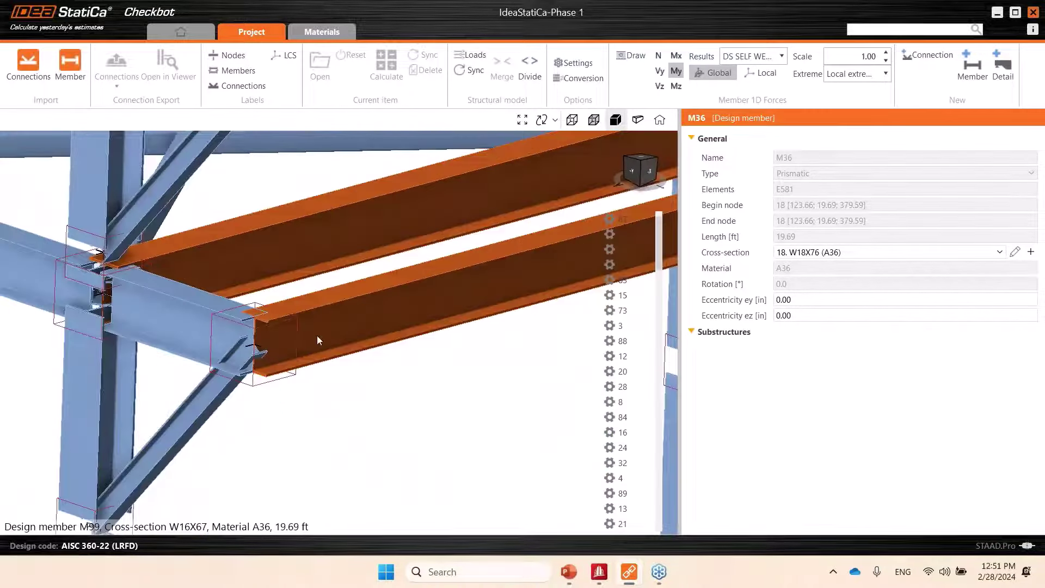
Step: Set the eccentricity ez of member M99, the outer W16X67 end beam, to -2 in
left_click(319, 340)
left_click(800, 315)
left_click_drag(800, 315, 754, 321)
scroll(349, 408, "down", 5)
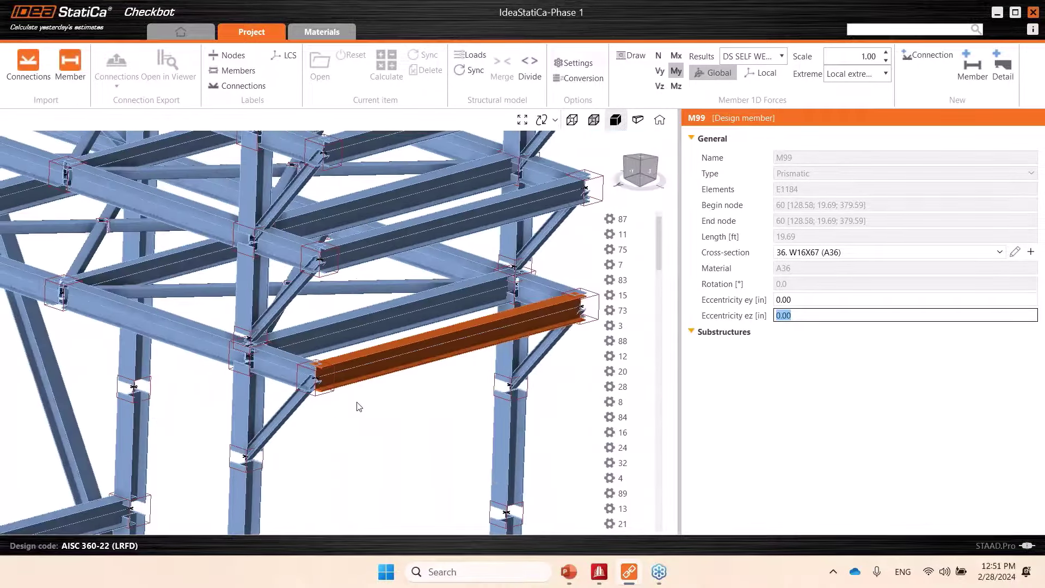
scroll(358, 407, "down", 1)
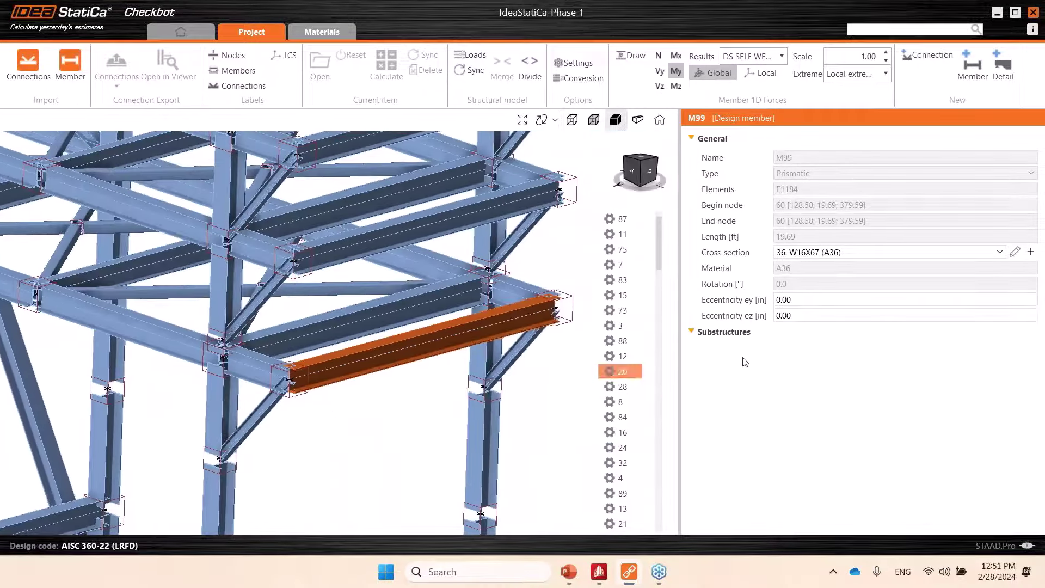
left_click(768, 319)
type("-2")
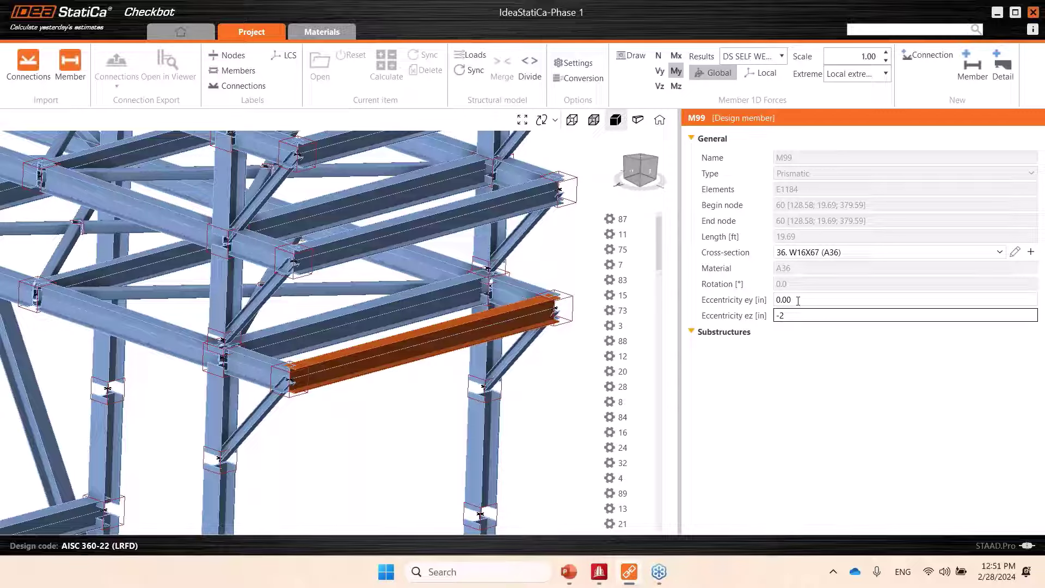
key("Return")
left_click(784, 299)
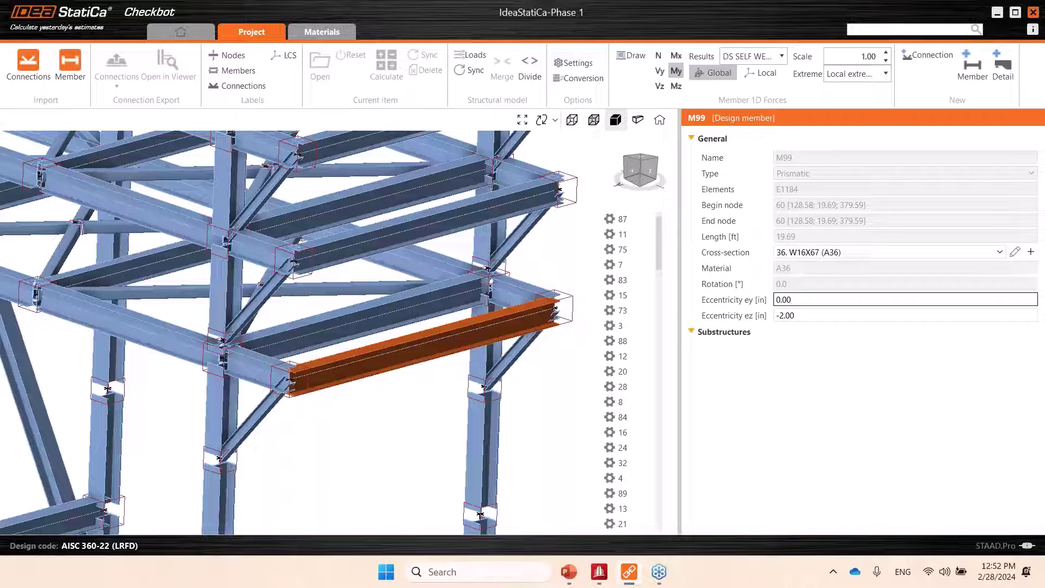
left_click(302, 469)
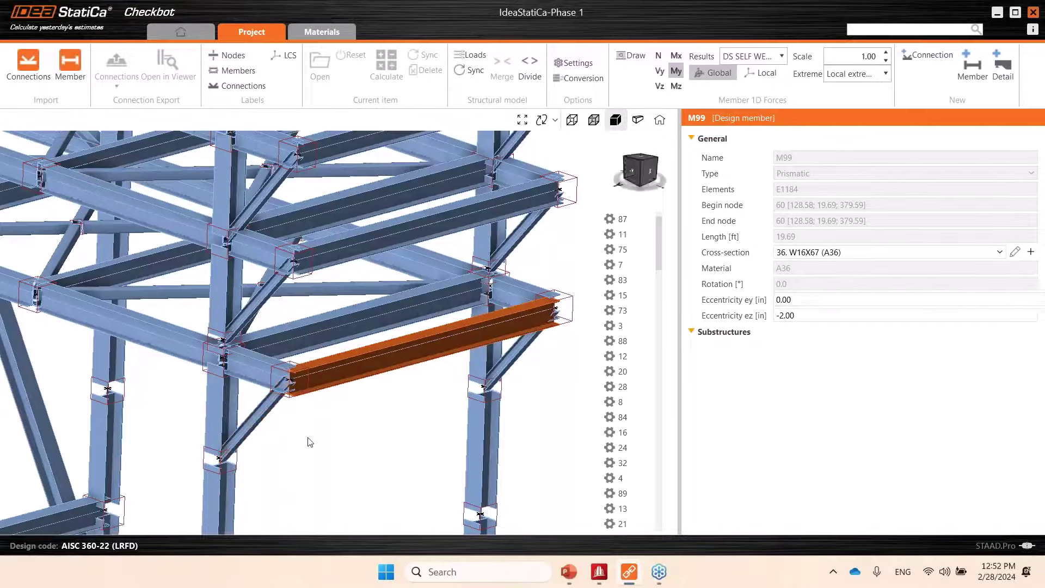
Step: Examine the whole structural model, including its columns, diagonal bracing and the joints between them
scroll(307, 441, "down", 2)
middle_click_drag(307, 440, 389, 438)
scroll(389, 438, "down", 5)
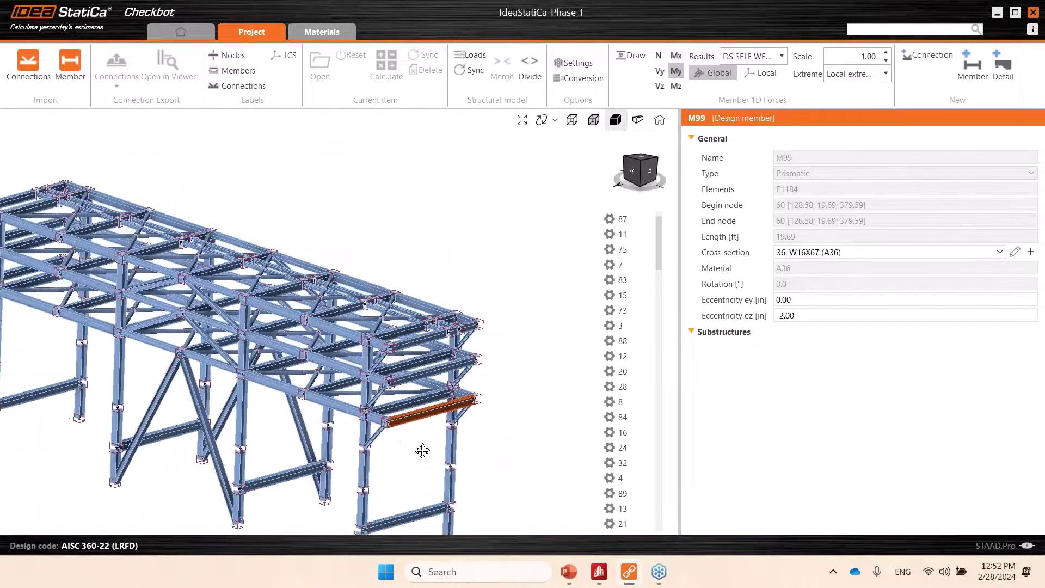
middle_click_drag(309, 460, 357, 431)
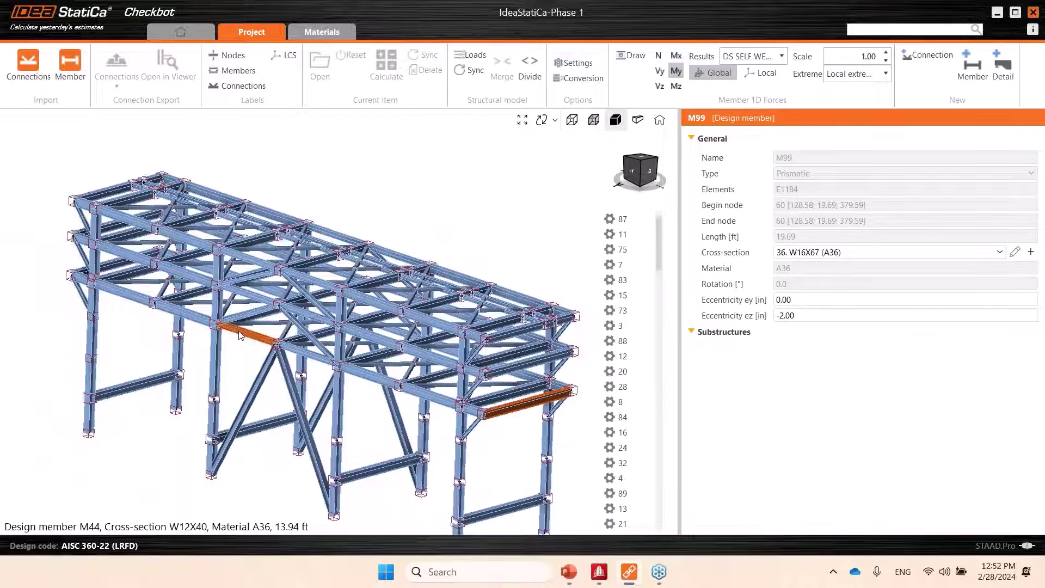
middle_click_drag(240, 336, 233, 324)
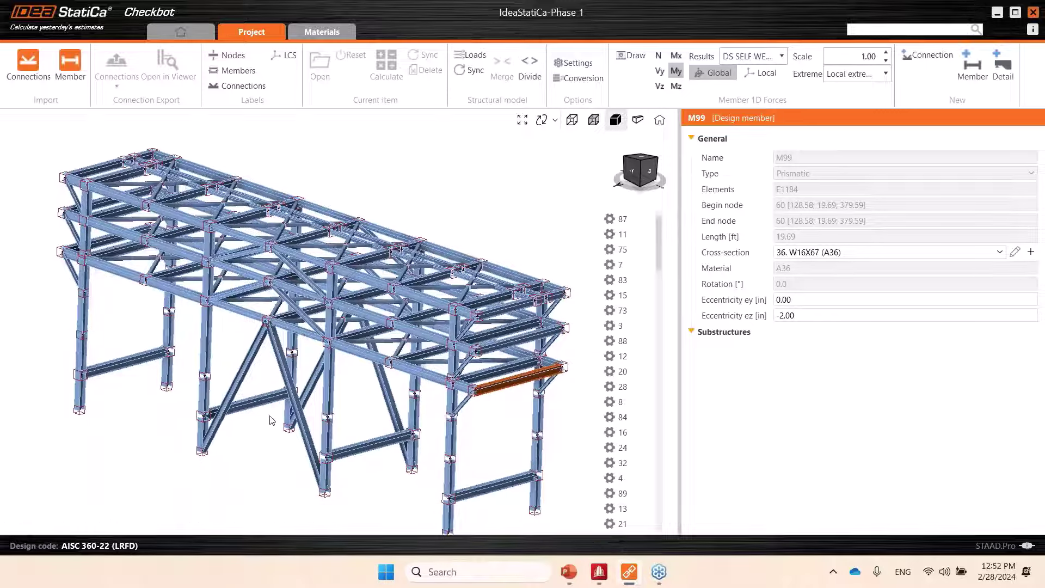
middle_click_drag(270, 422, 262, 390)
mouse_move(600, 584)
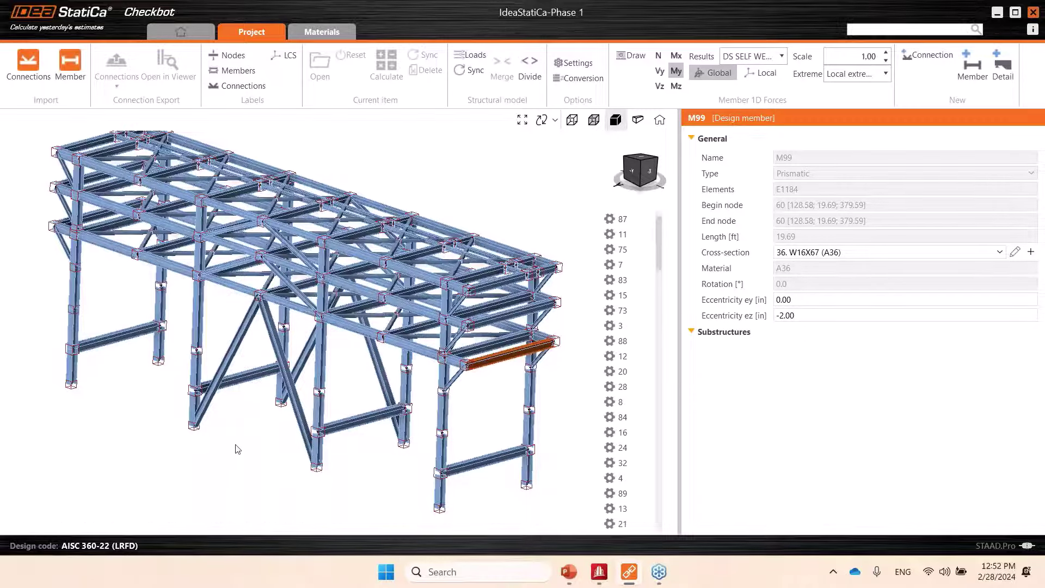
middle_click_drag(167, 404, 180, 402)
scroll(180, 403, "up", 5)
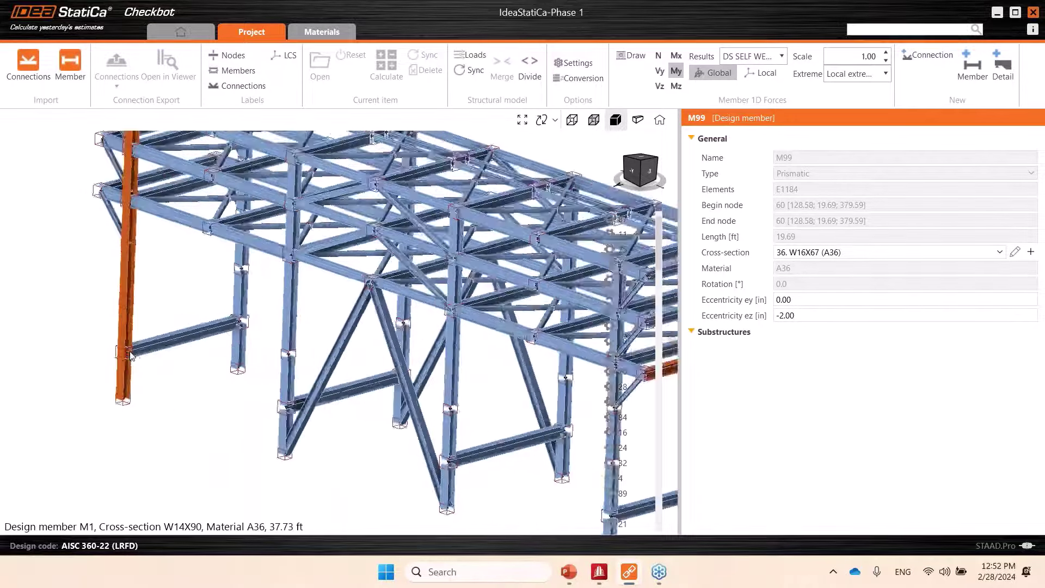
scroll(218, 425, "down", 4)
scroll(218, 425, "up", 2)
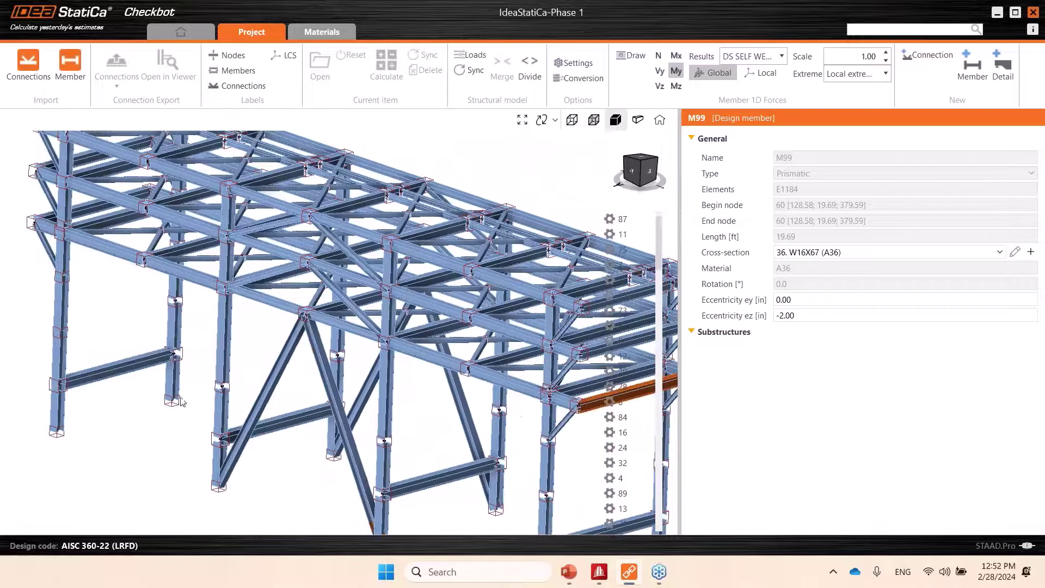
middle_click_drag(297, 364, 269, 348)
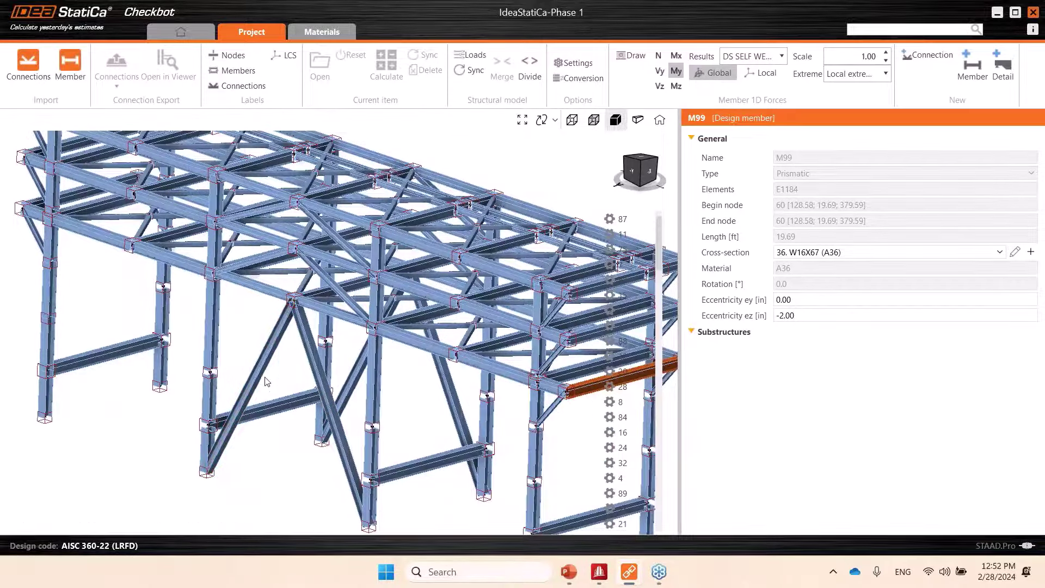
scroll(250, 359, "down", 3)
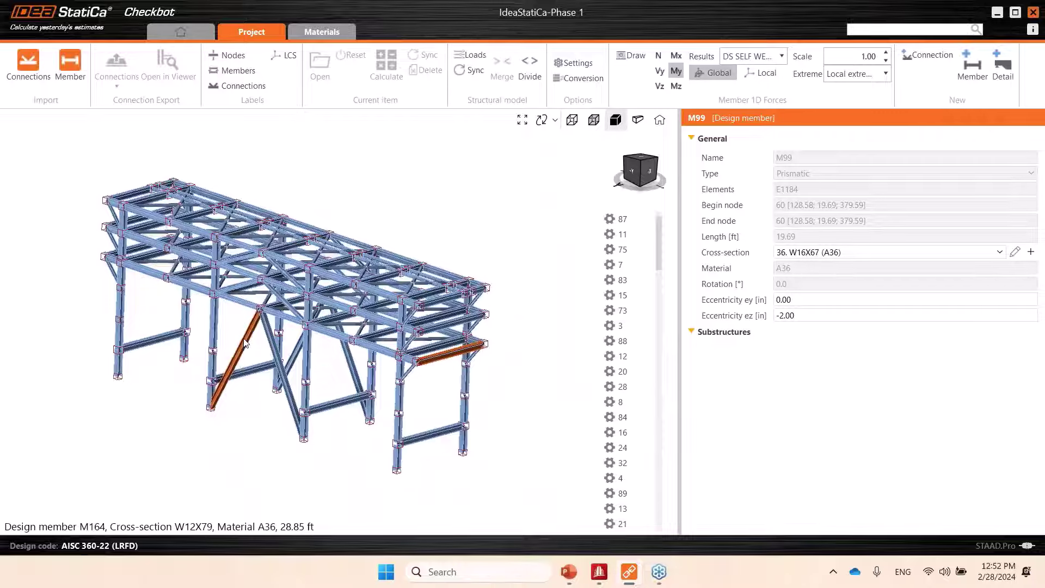
Step: Switch to STAAD.Pro and view the beam release and offset specifications of the Phase 1.STD model
left_click(600, 577)
middle_click_drag(431, 349, 461, 352)
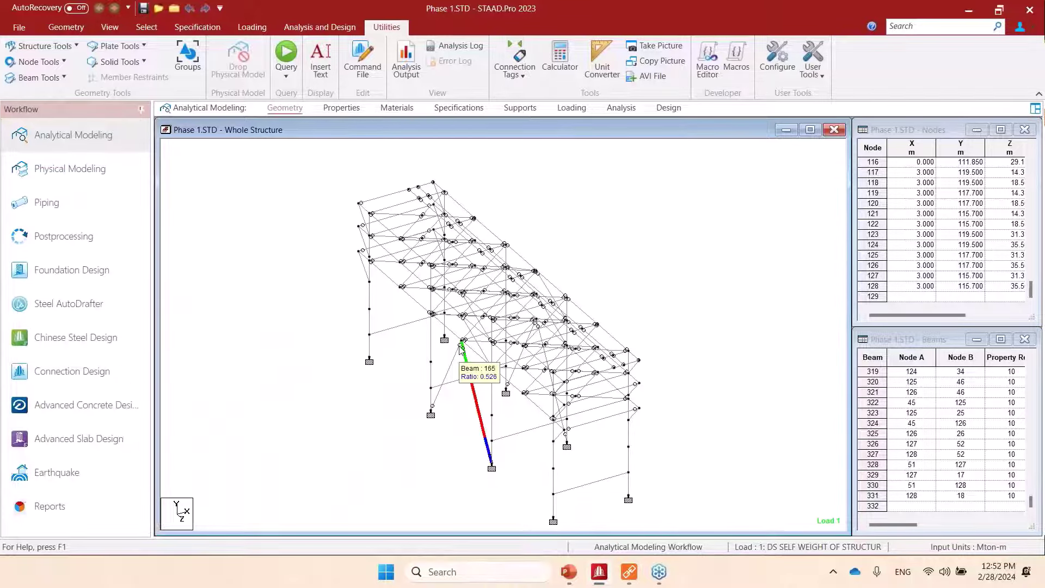
middle_click_drag(461, 351, 456, 351)
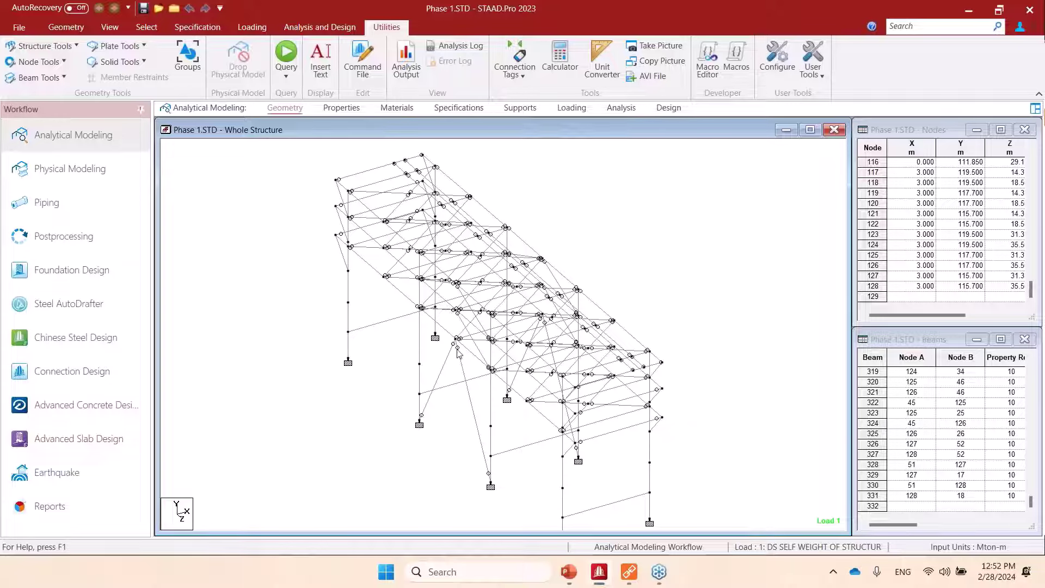
left_click(458, 107)
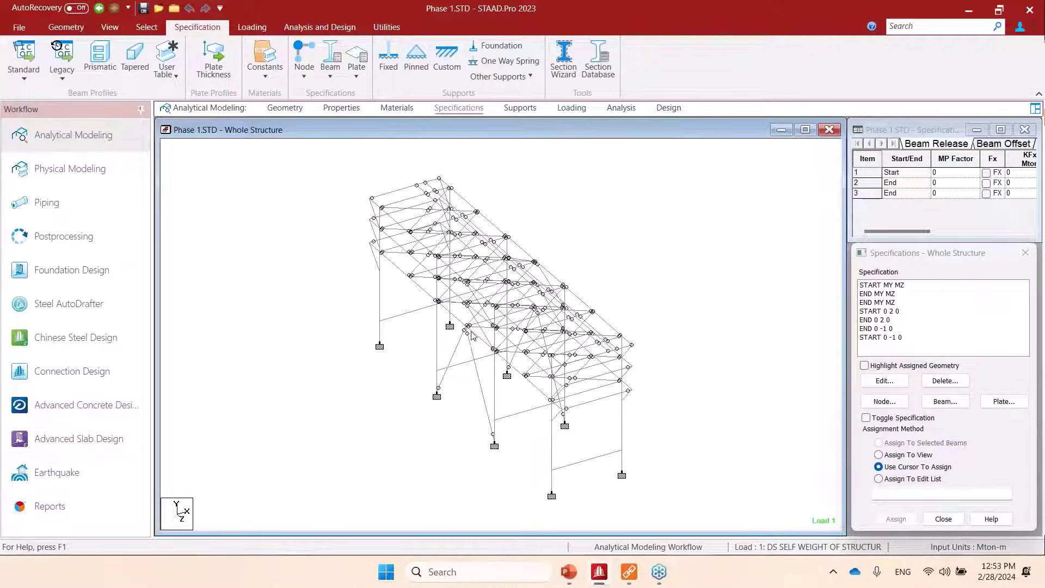
Step: Return to Checkbot and view the properties of diagonal brace M164
left_click(629, 572)
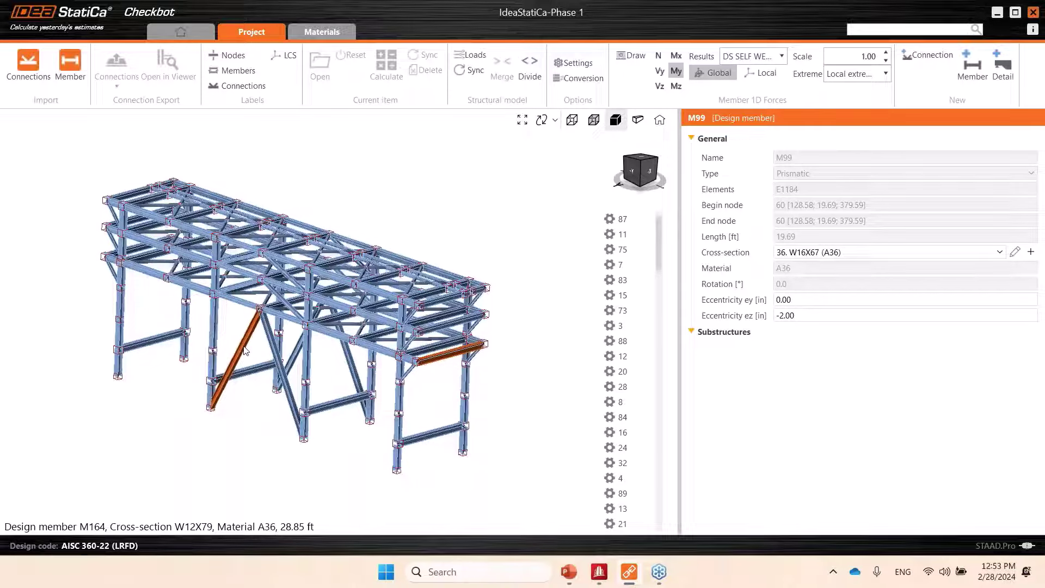
left_click(260, 322)
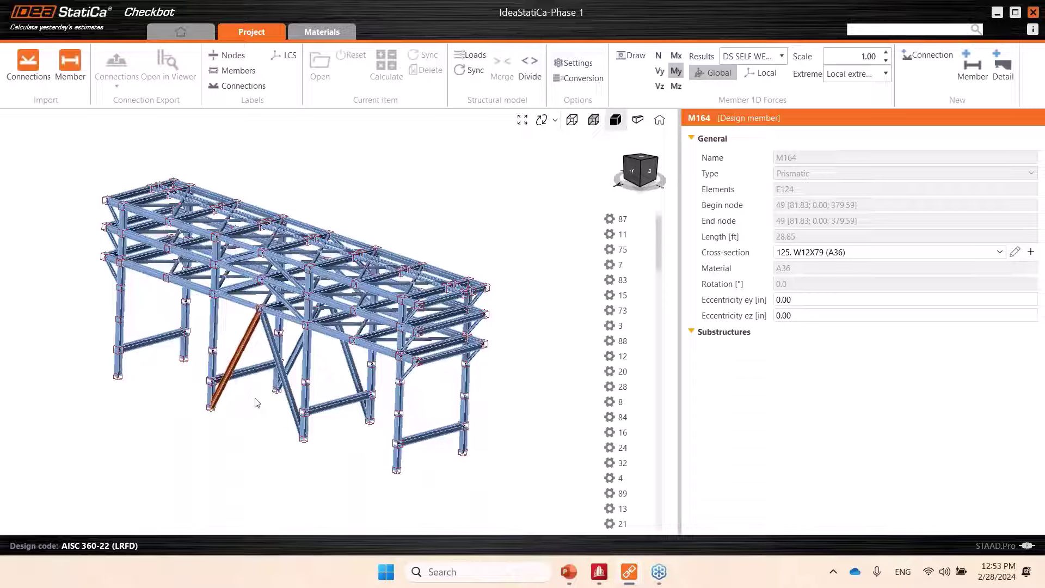
middle_click_drag(273, 474, 291, 473)
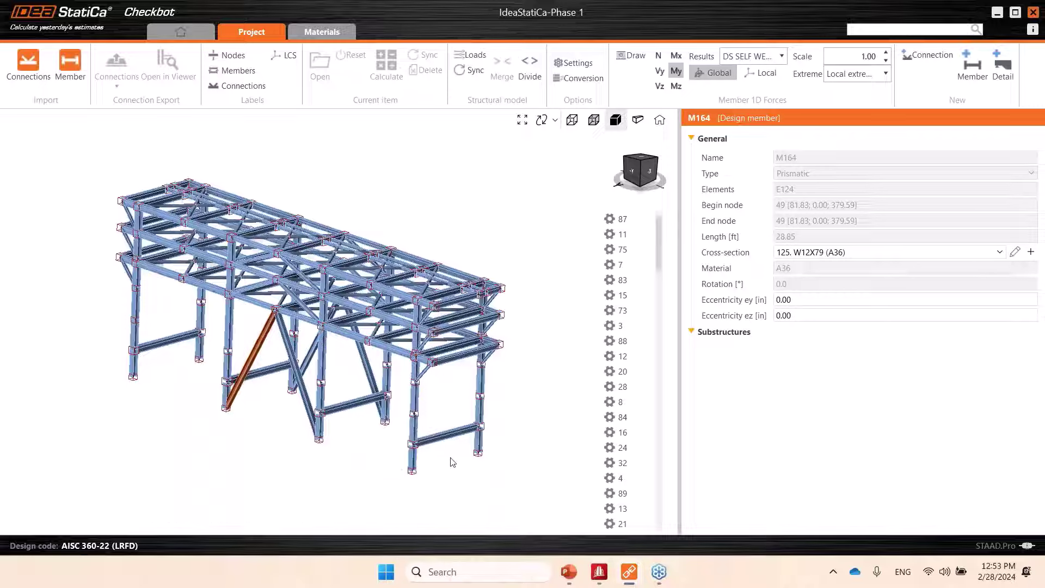
middle_click_drag(457, 472, 453, 461)
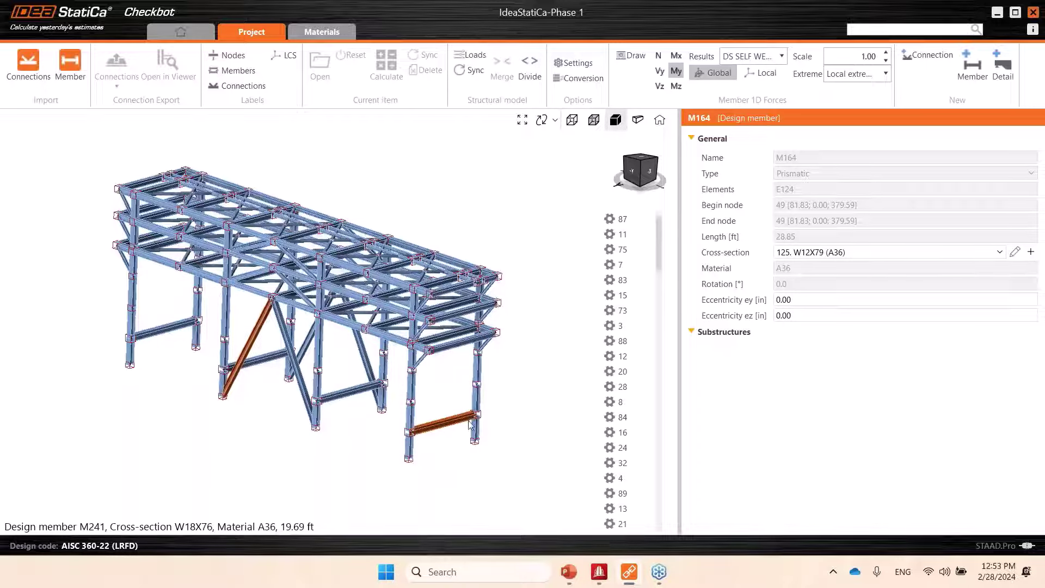
Step: View the properties of lower W18X76 beam M241 and open connection 87 in the Connection application
left_click(438, 430)
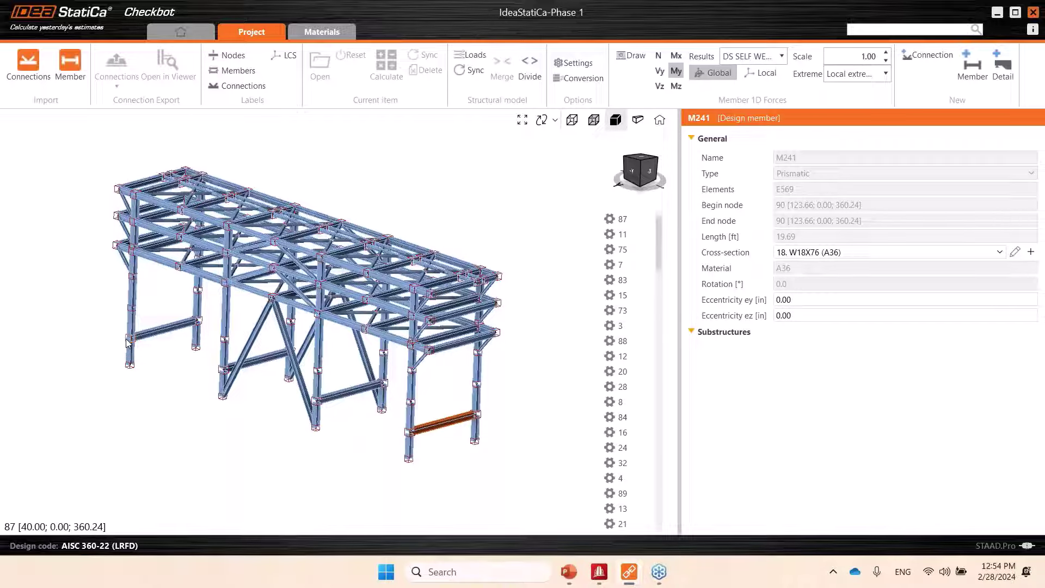
left_click(620, 219)
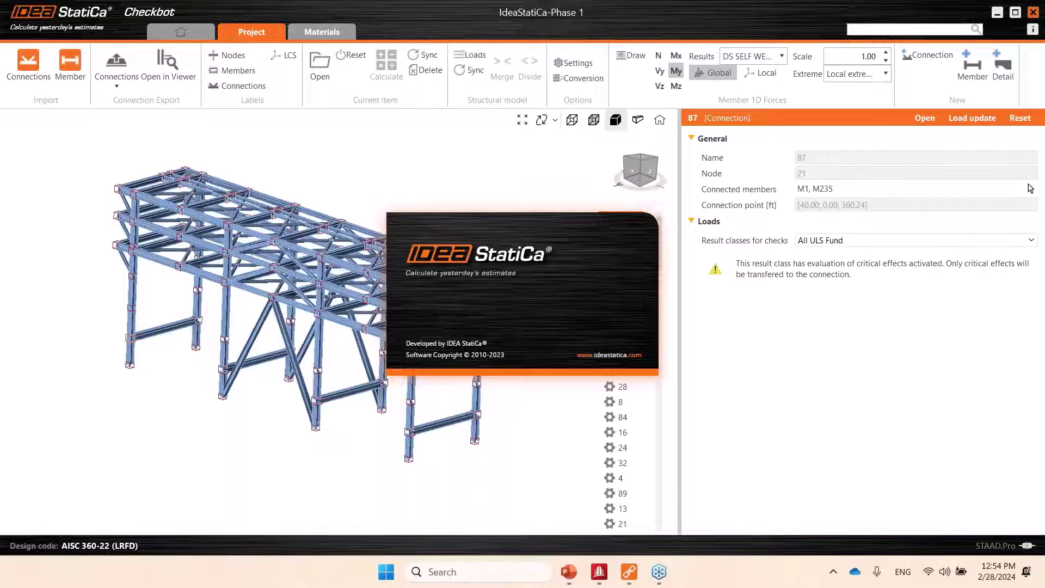
mouse_move(599, 571)
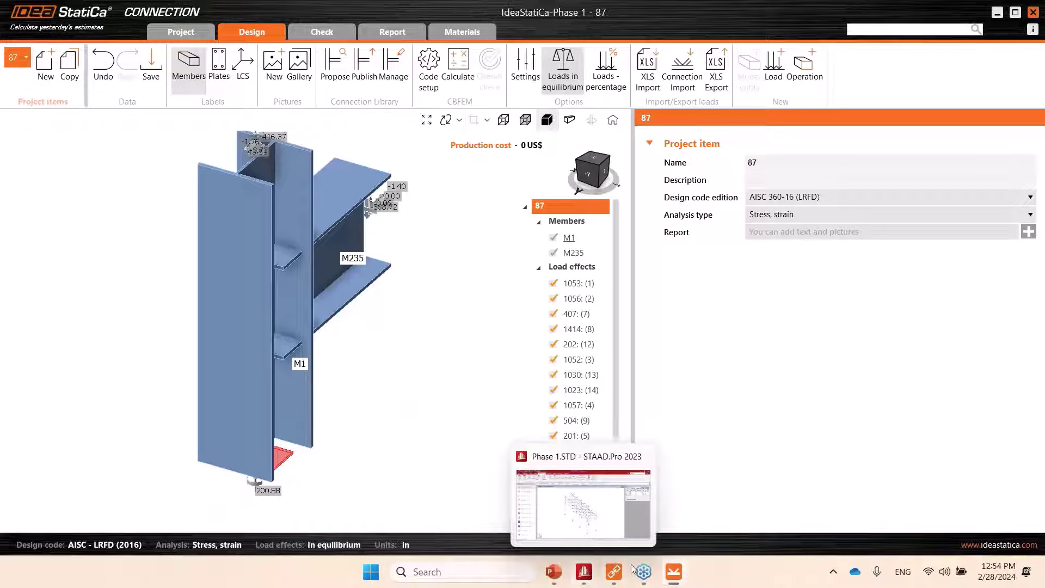
Step: Switch back to Checkbot and view the rolled and welded replacement shapes offered for imported cross-section 26K5 in the conversion table
left_click(607, 575)
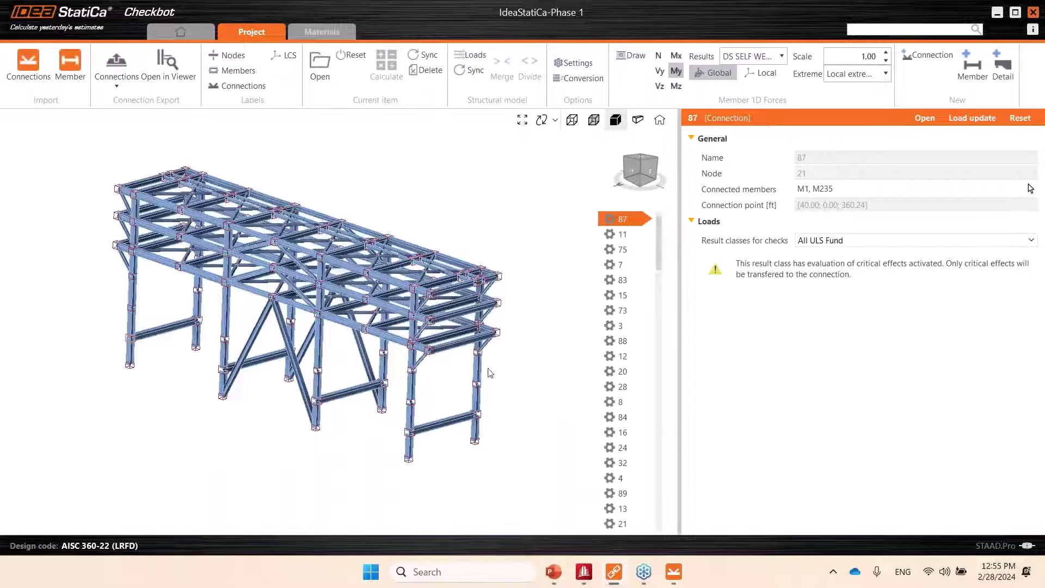
middle_click_drag(421, 406, 432, 399)
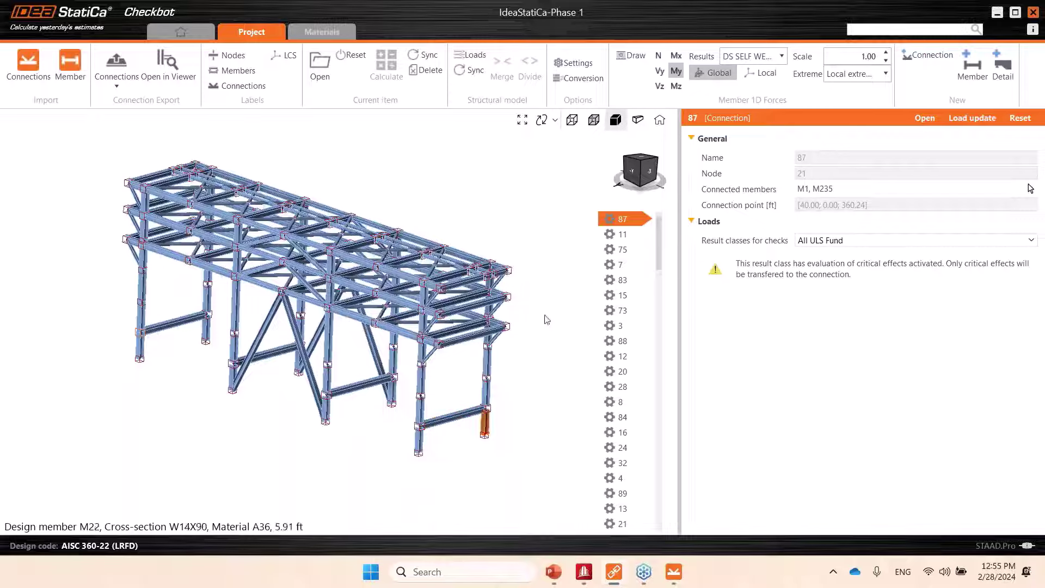
left_click(574, 77)
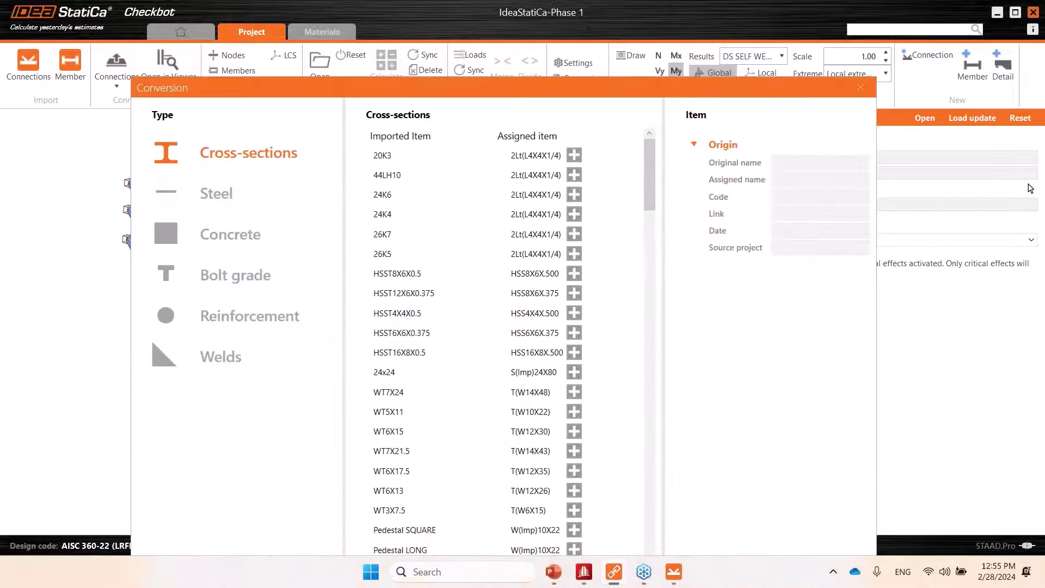
left_click_drag(518, 80, 512, 59)
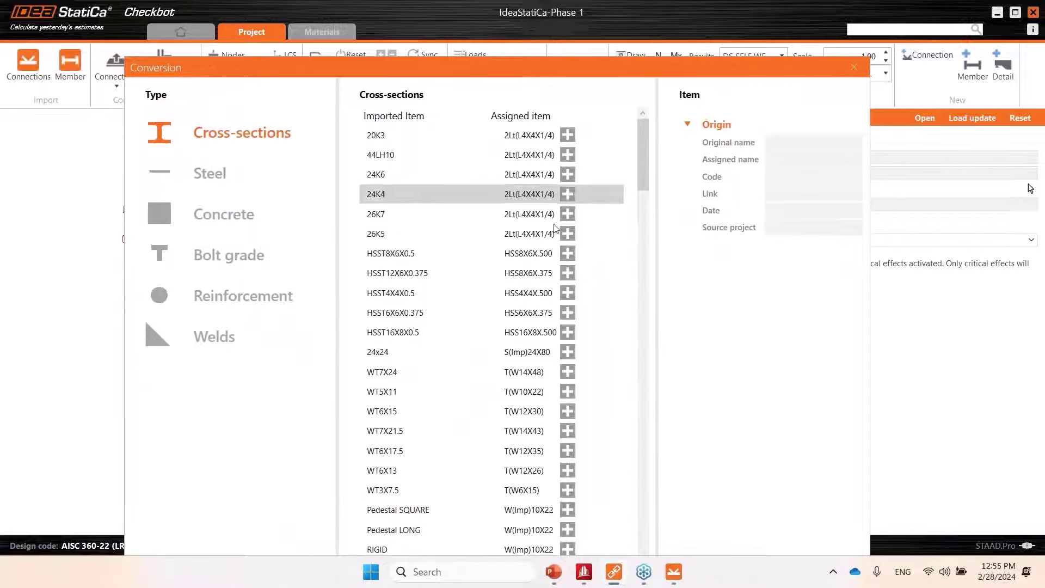
left_click(392, 235)
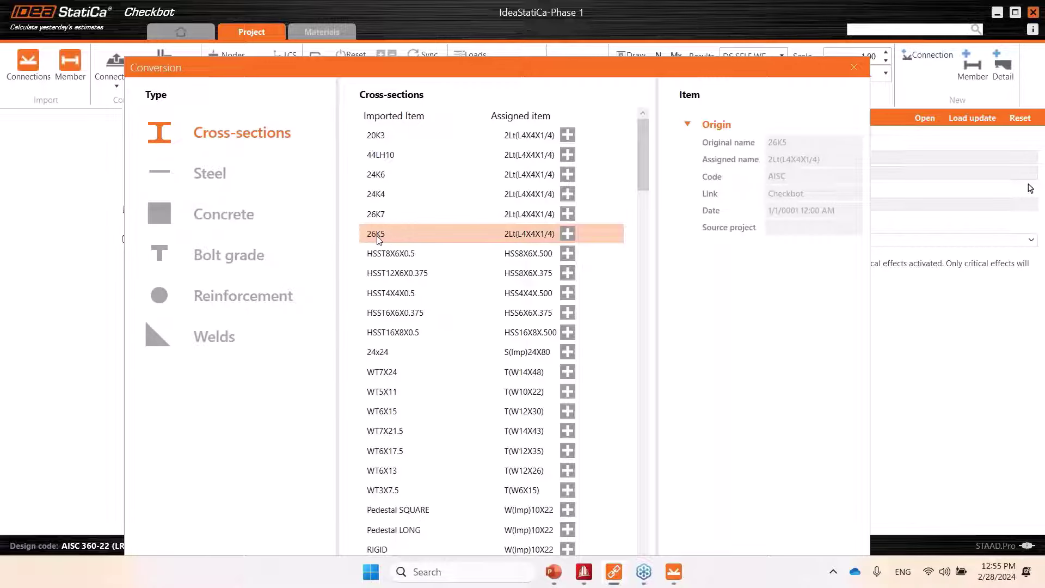
left_click(563, 238)
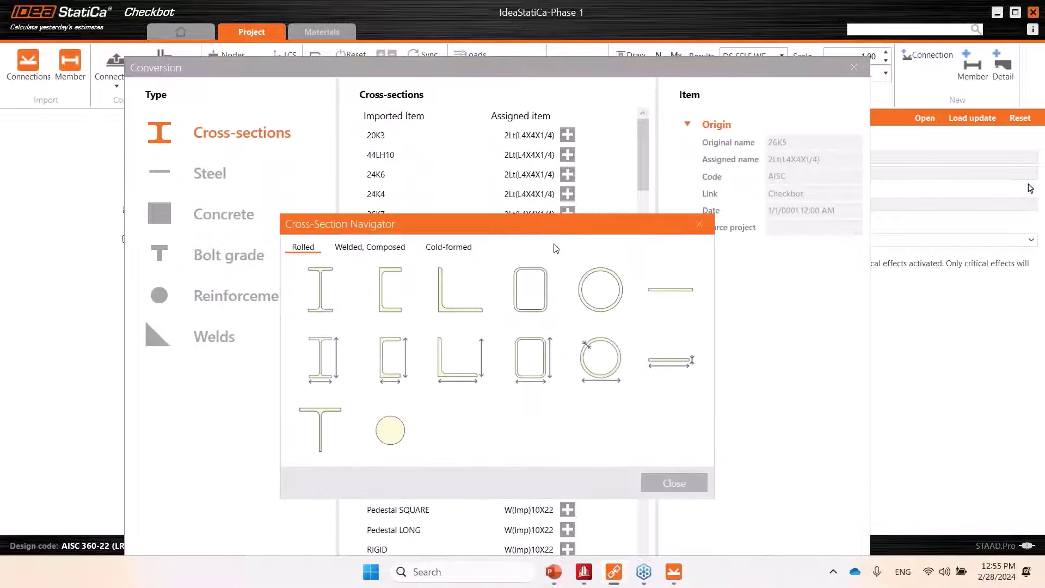
left_click(384, 249)
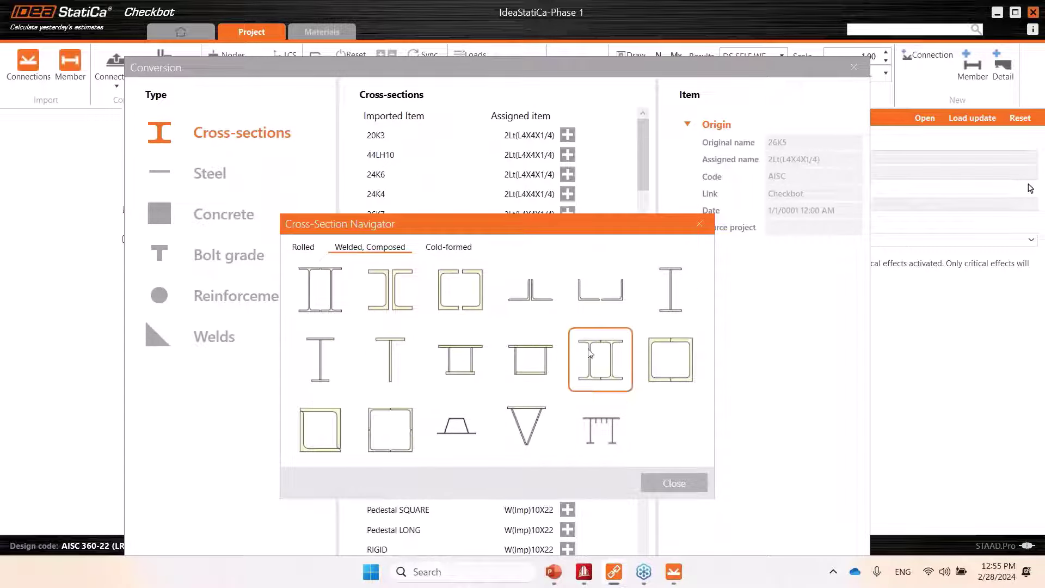
left_click(303, 249)
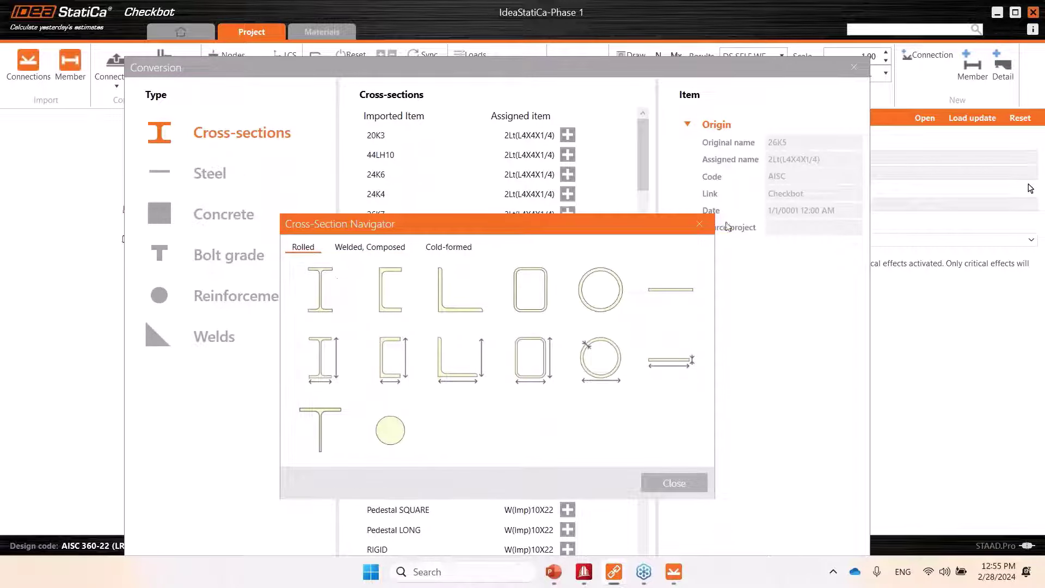
left_click(700, 225)
left_click(854, 67)
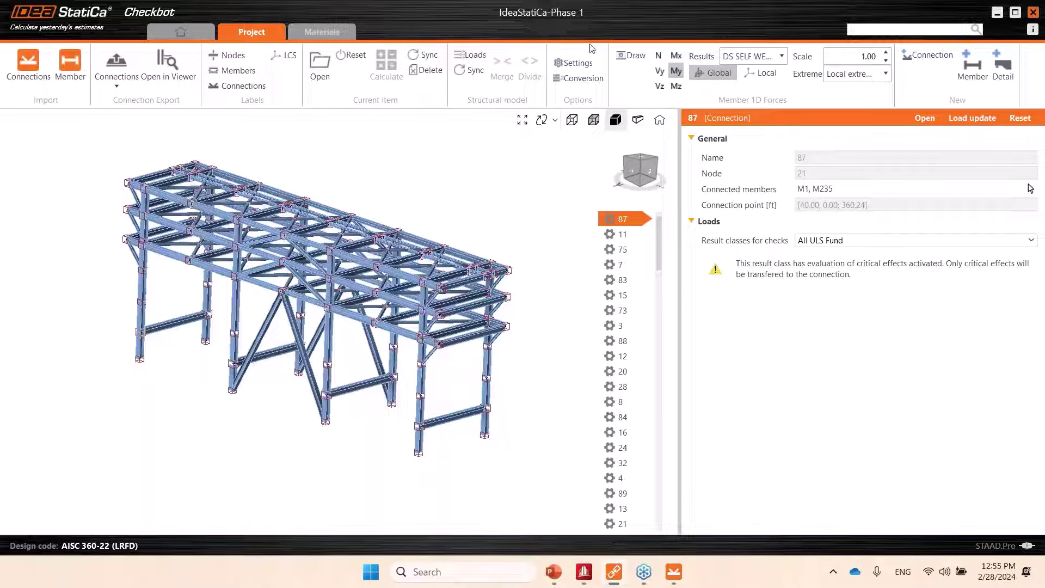
Step: View the welded and composed shapes available for imported cross-section 20K3 in the conversion table, leaving its assignment as is
left_click(578, 78)
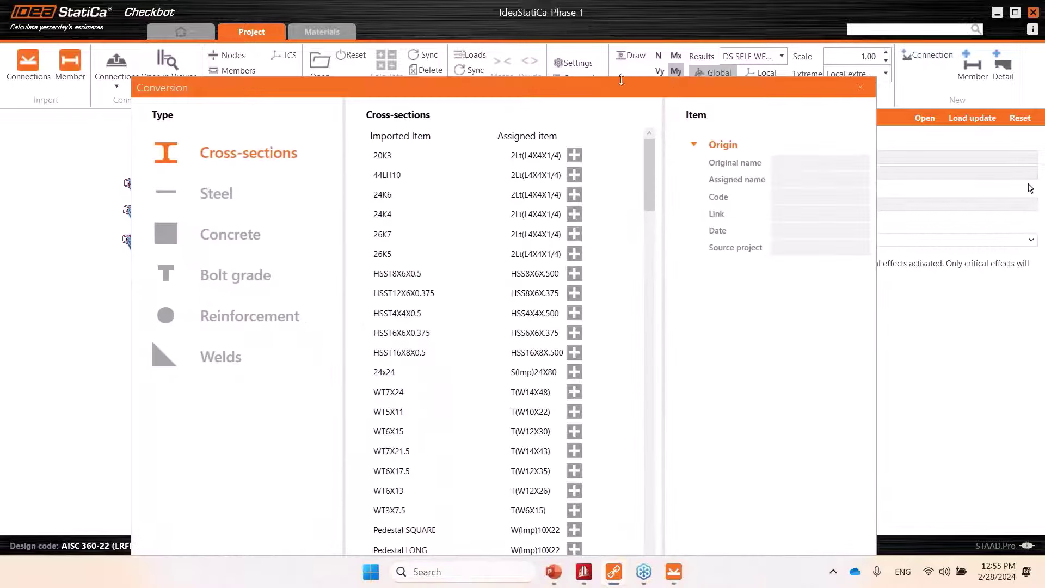
left_click(574, 155)
left_click(383, 267)
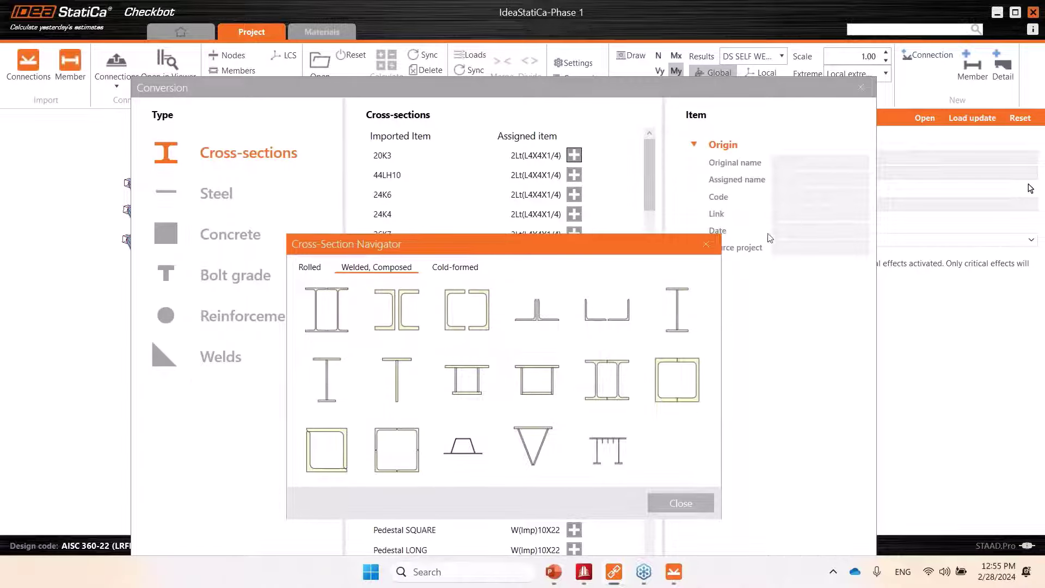
left_click(706, 244)
left_click(861, 87)
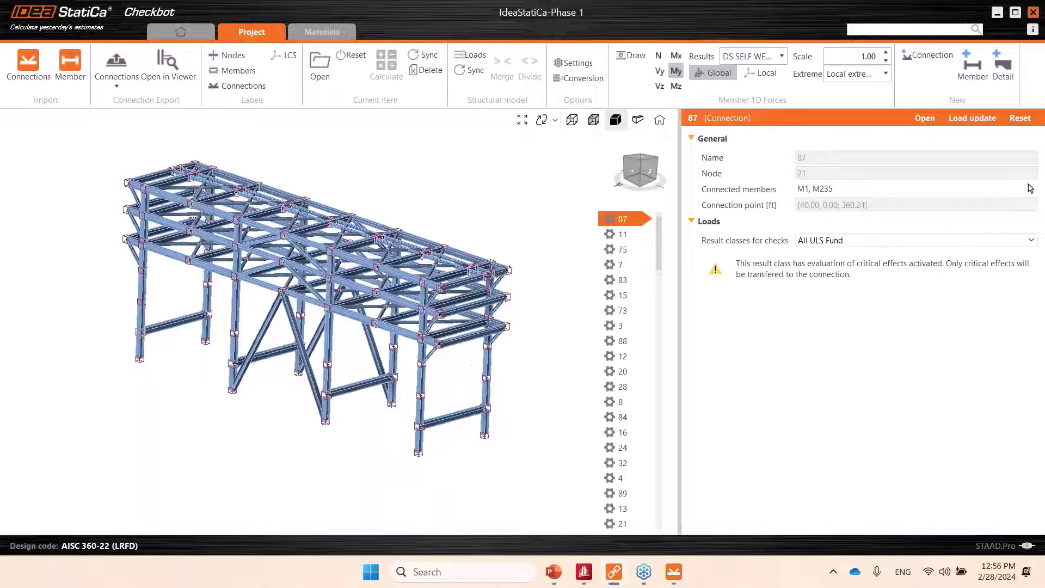
Step: Launch IDEA StatiCa 23.1 and open its list of BIM links for activation
left_click(430, 578)
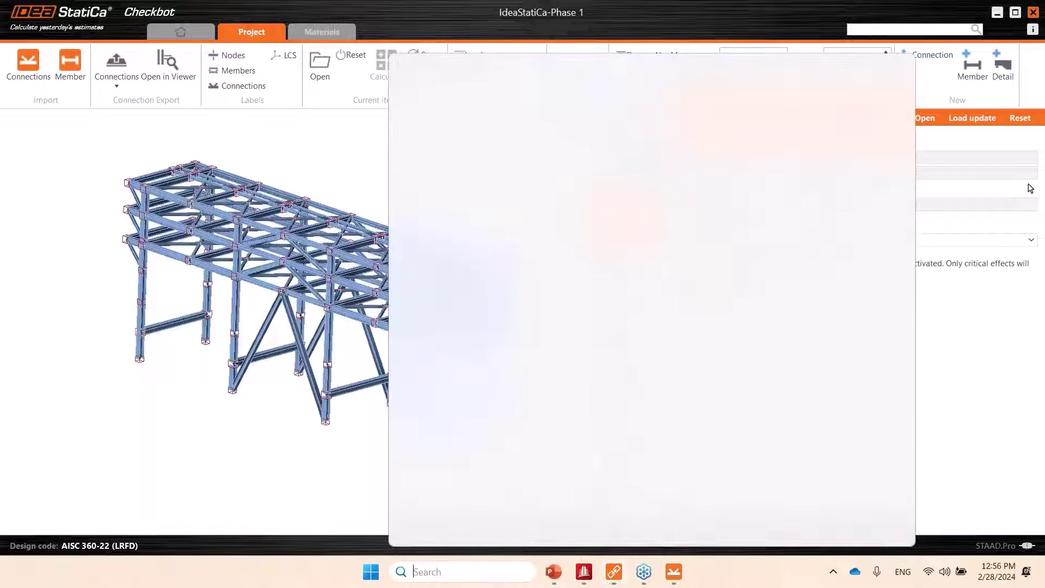
type("idea")
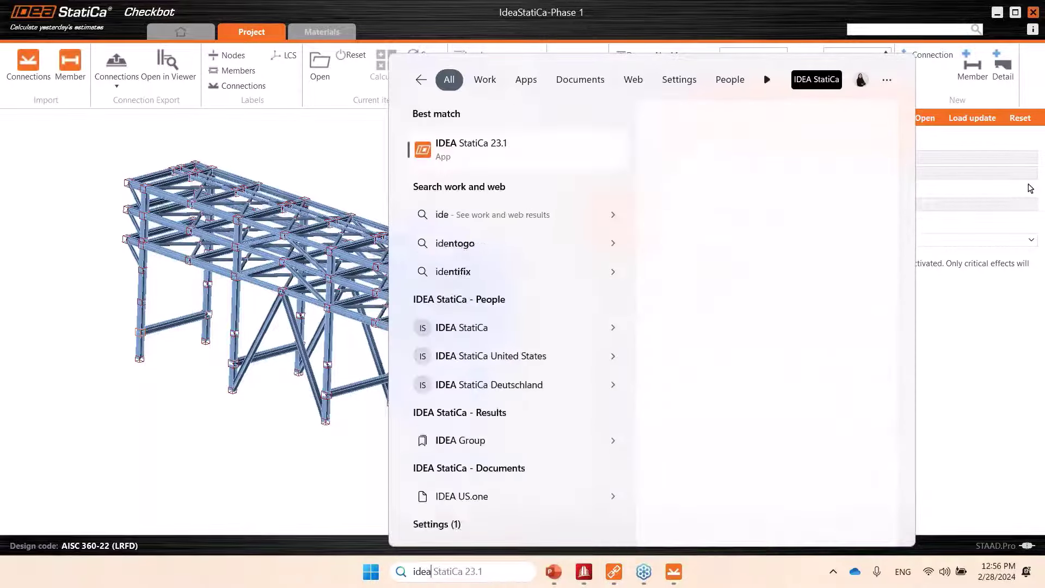
left_click(482, 146)
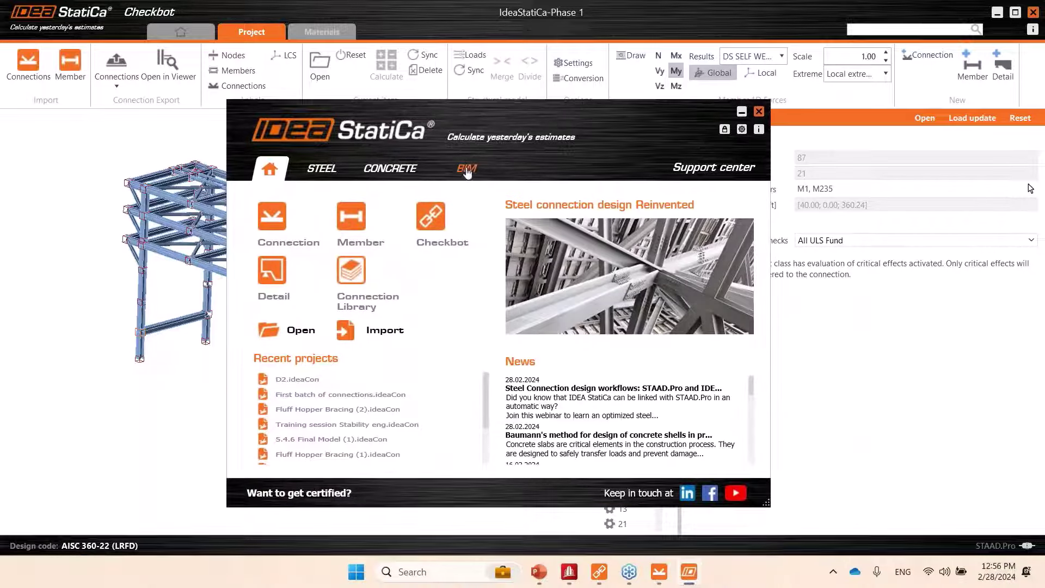
left_click(466, 171)
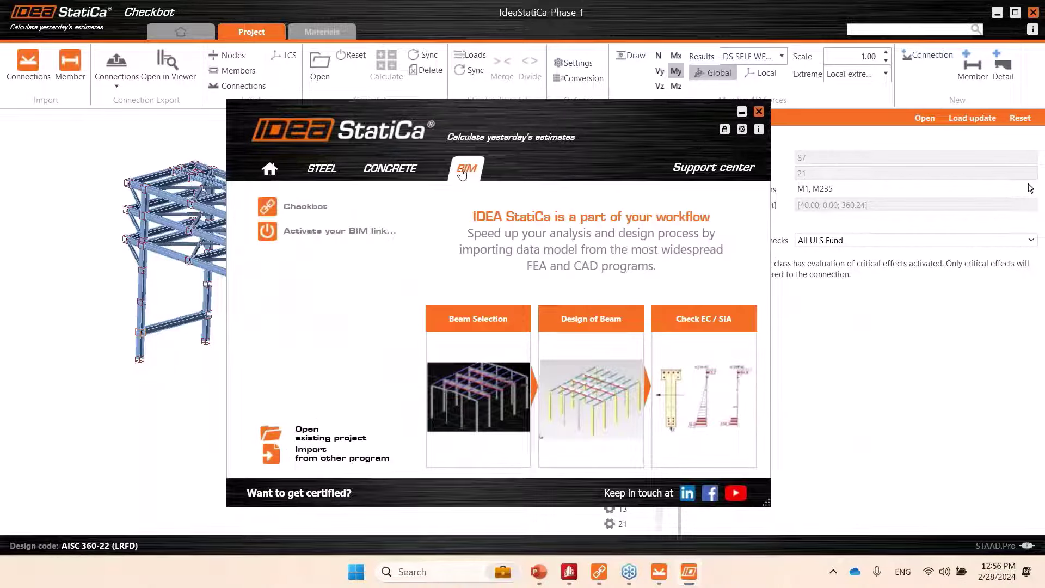
left_click(321, 233)
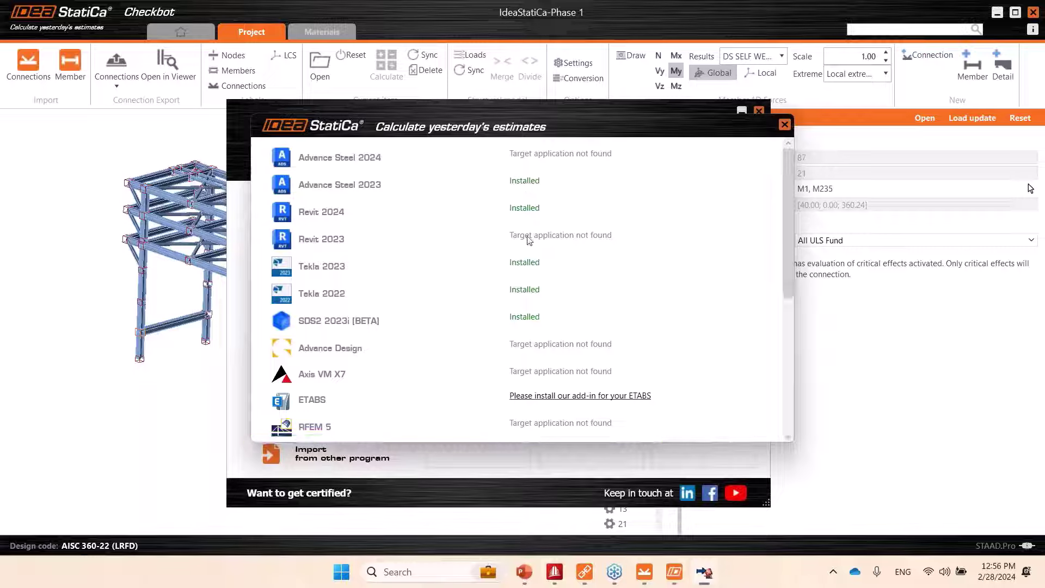
Step: Check the installation status of the STAAD.Pro 2023 link in the BIM link list
scroll(532, 232, "down", 2)
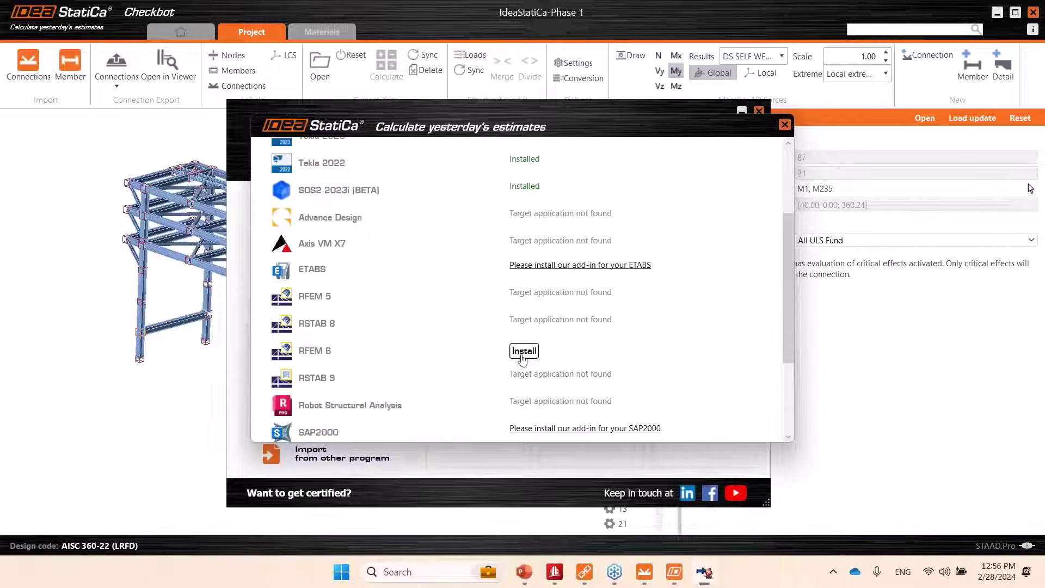
left_click(523, 354)
scroll(613, 350, "down", 2)
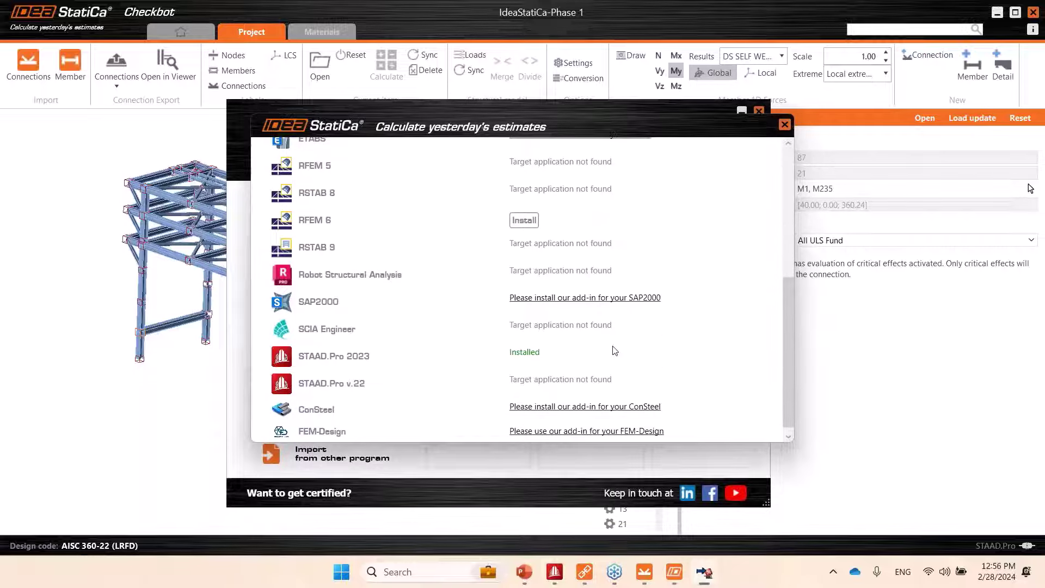
scroll(614, 351, "down", 1)
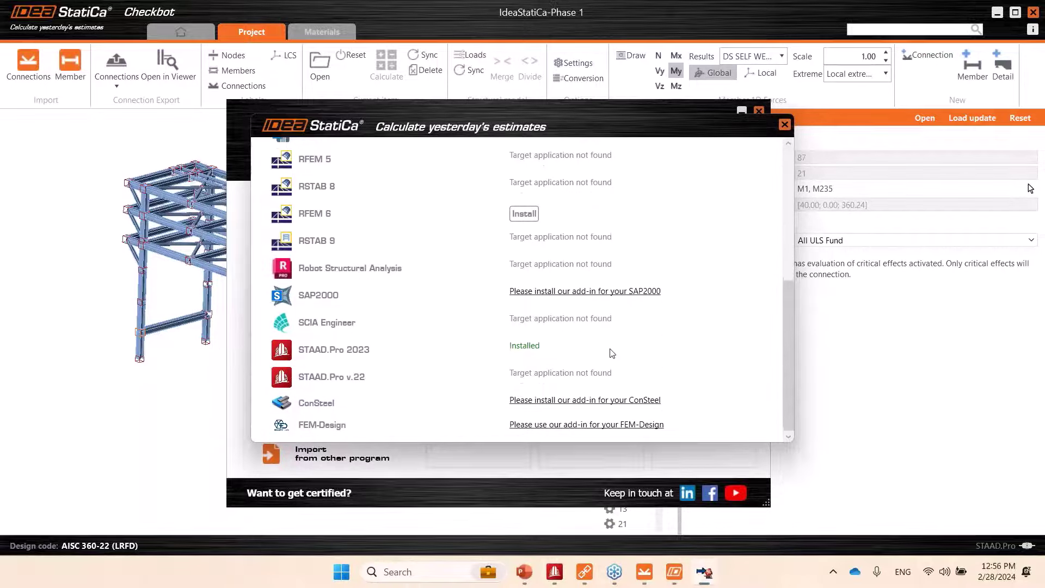
left_click(516, 354)
left_click(516, 354)
Step: Switch to STAAD.Pro and locate the IDEA StatiCa Checkbot 23.1 entry among the user tools
left_click(556, 571)
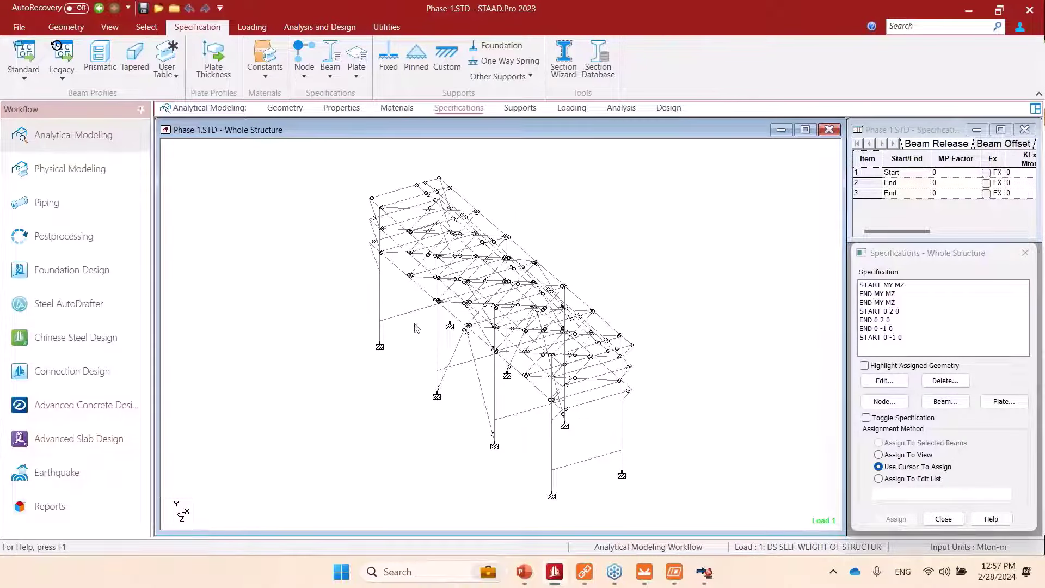
left_click(386, 28)
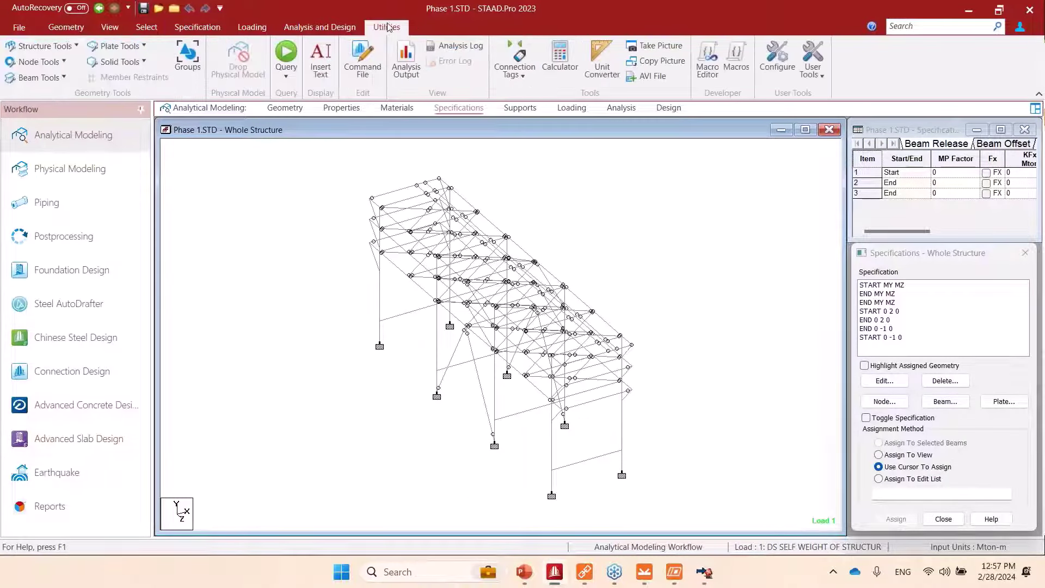
left_click(815, 77)
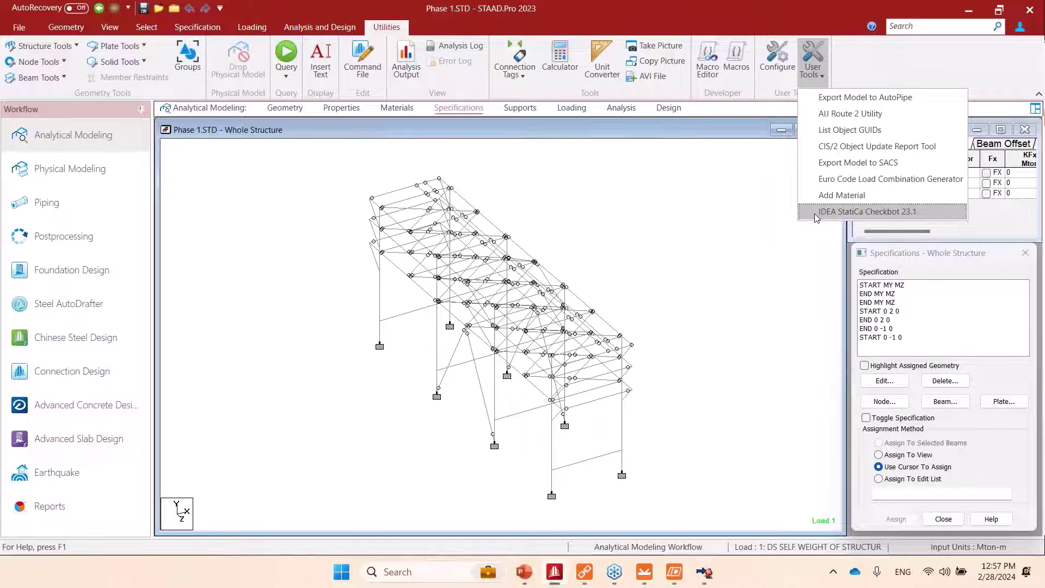
left_click(749, 387)
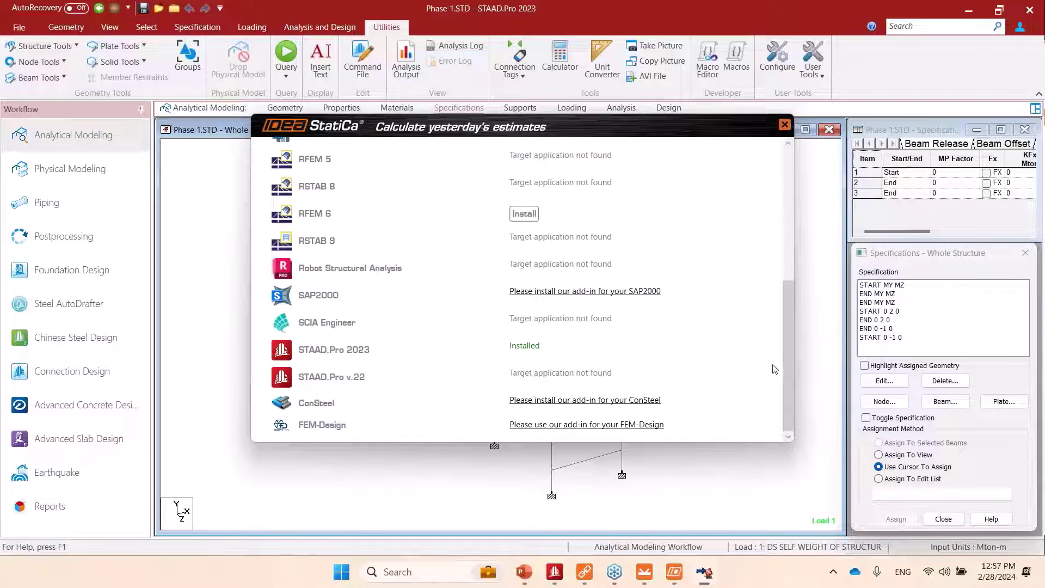
Step: Review the BIM link list from its beginning and close the activation window
left_click_drag(786, 377, 786, 185)
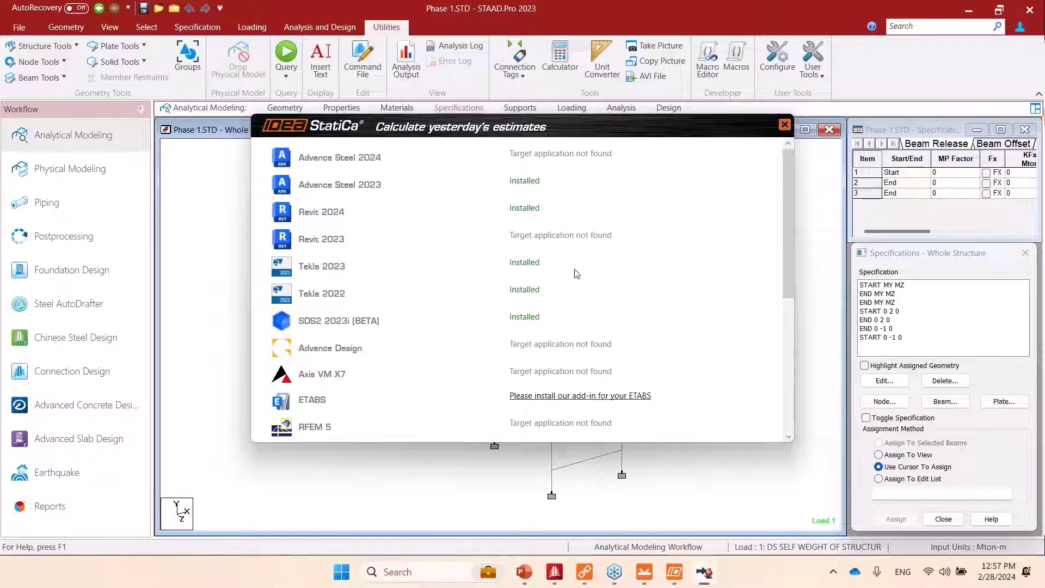
left_click_drag(673, 132, 696, 164)
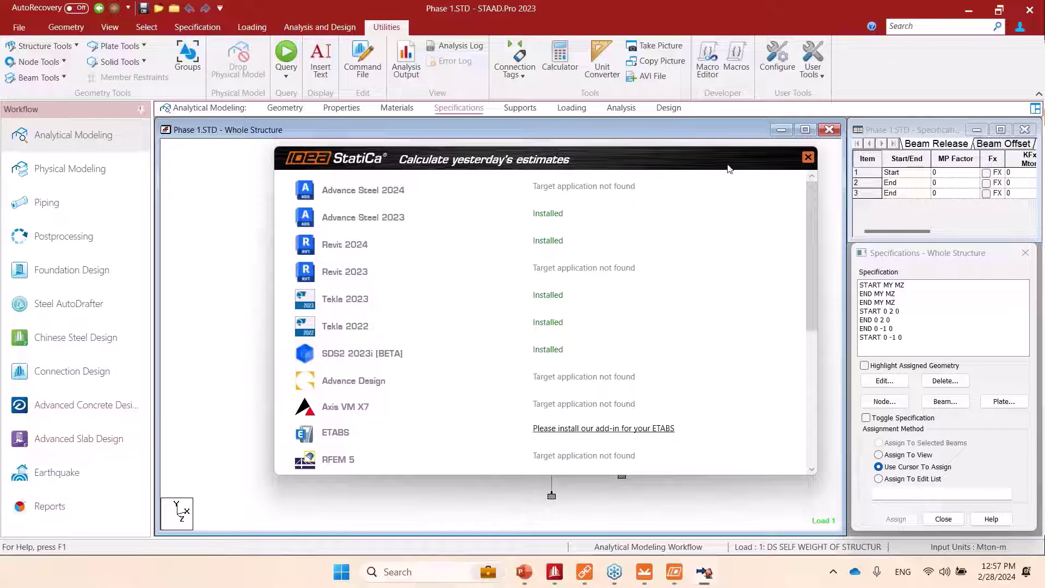
mouse_move(812, 223)
left_mouse_down()
mouse_move(806, 360)
mouse_move(804, 190)
left_mouse_up()
left_click(808, 157)
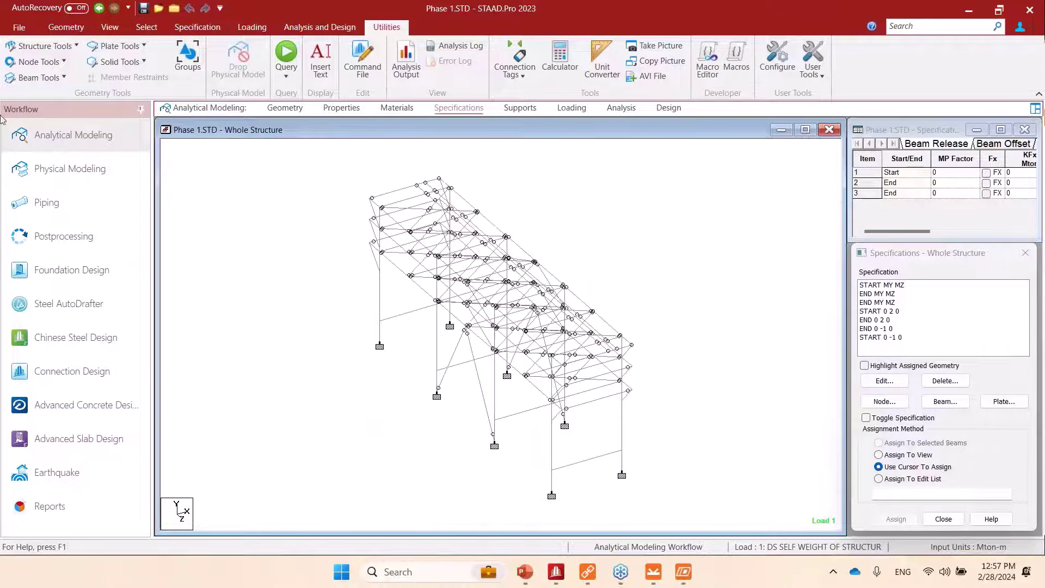
Step: Switch to Google Chrome and open the Checkbot page of the IDEA StatiCa website
left_click(419, 570)
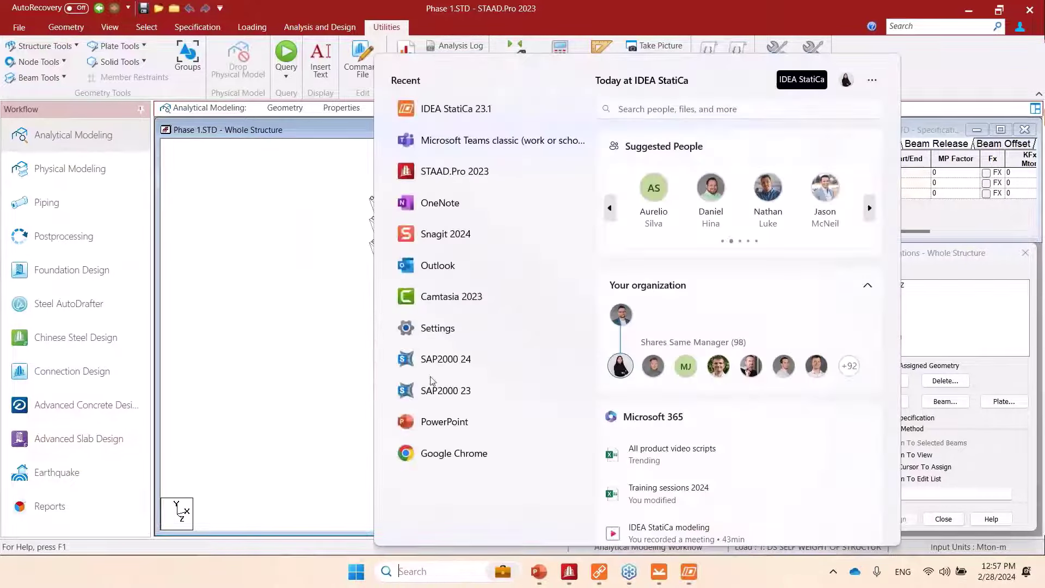
left_click(442, 463)
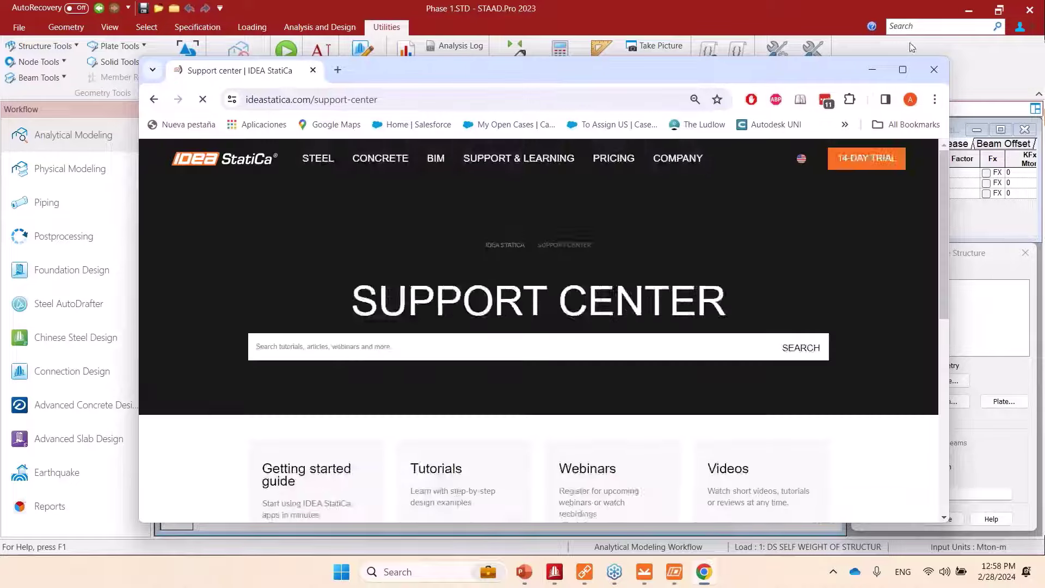
left_click(903, 69)
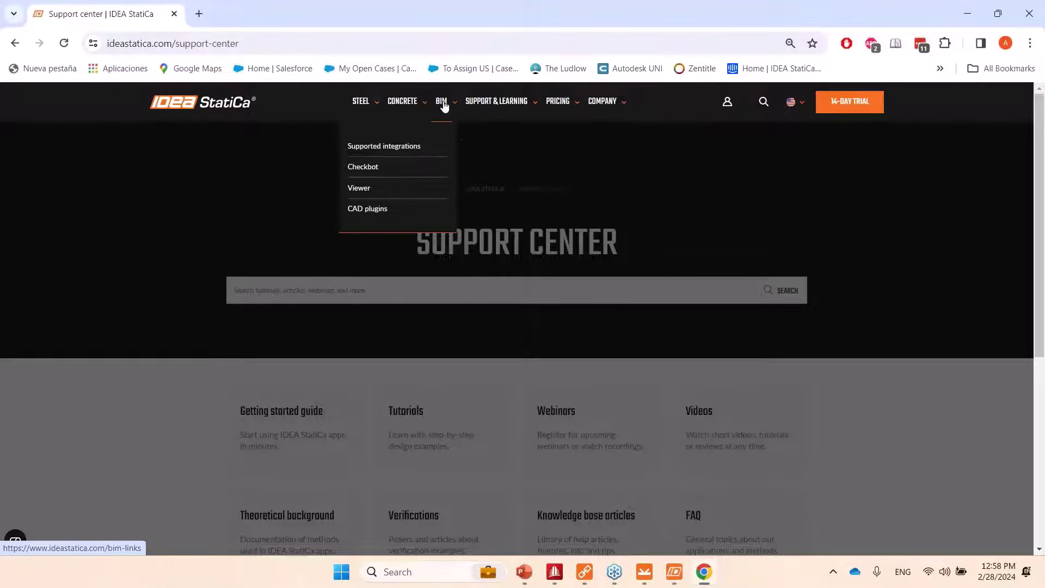
left_click(443, 102)
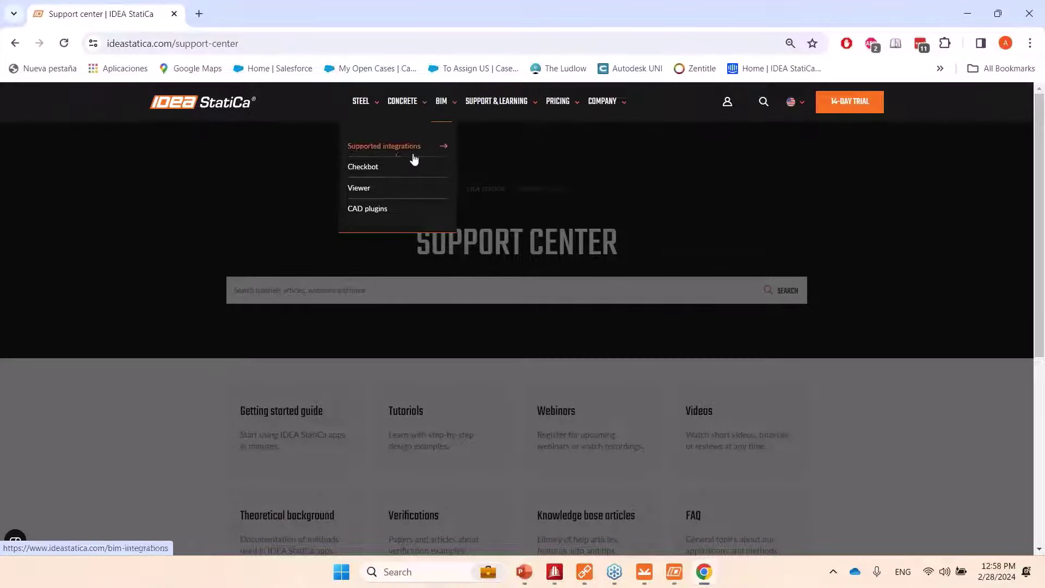
left_click(399, 172)
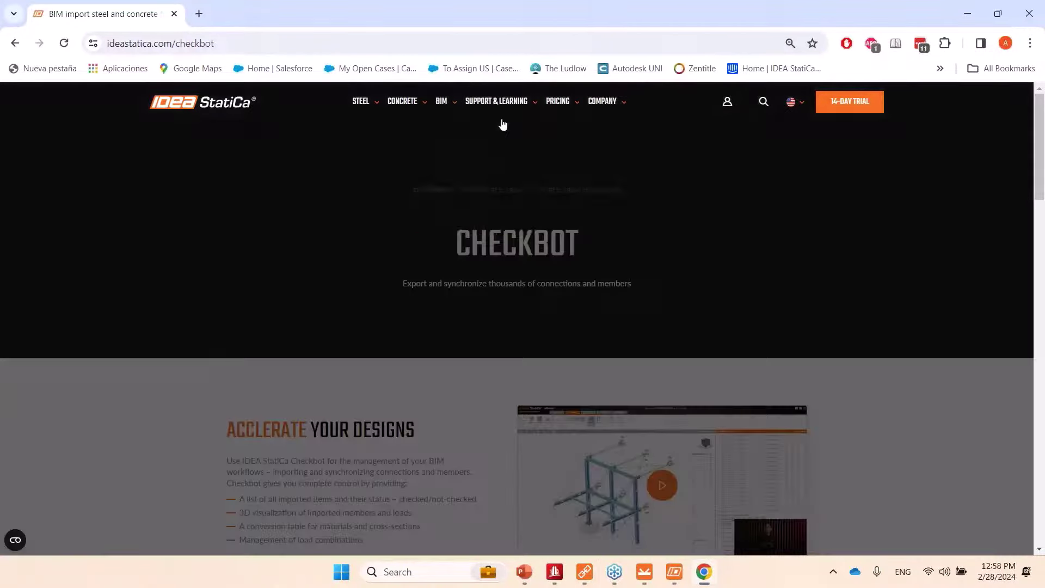
Step: Open the Supported integrations page from the website's BIM section
mouse_move(479, 109)
mouse_move(432, 105)
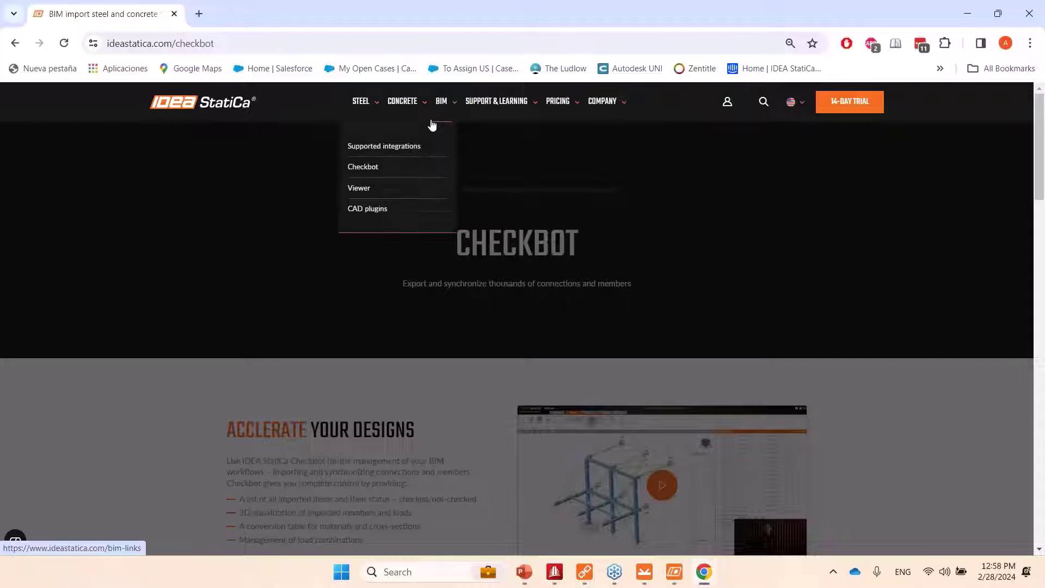
left_click(417, 157)
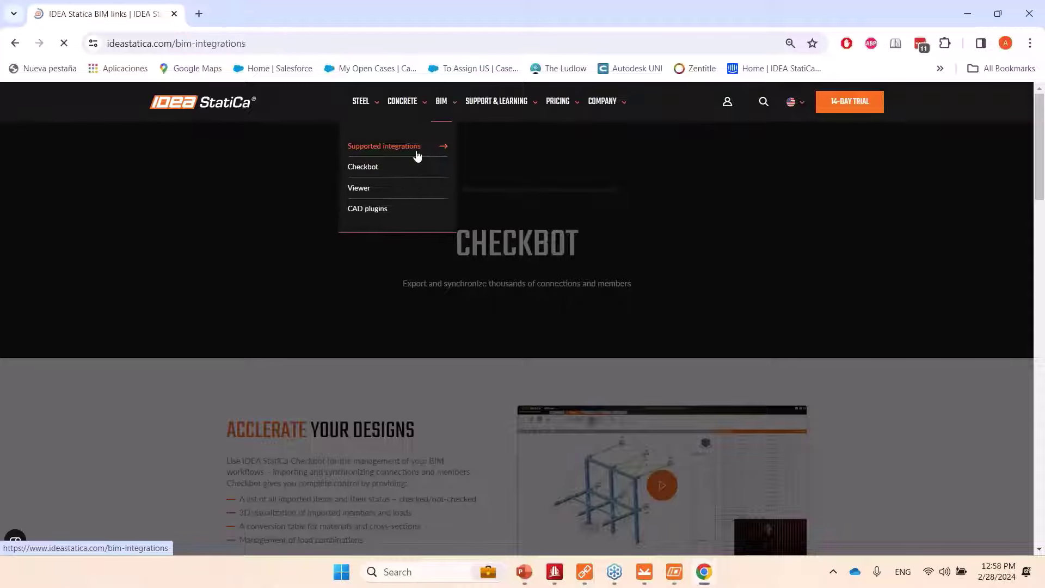
Step: Examine the list of supported CAD and FEA integrations for steel and concrete, and locate the STAAD.Pro entry
scroll(713, 357, "down", 2)
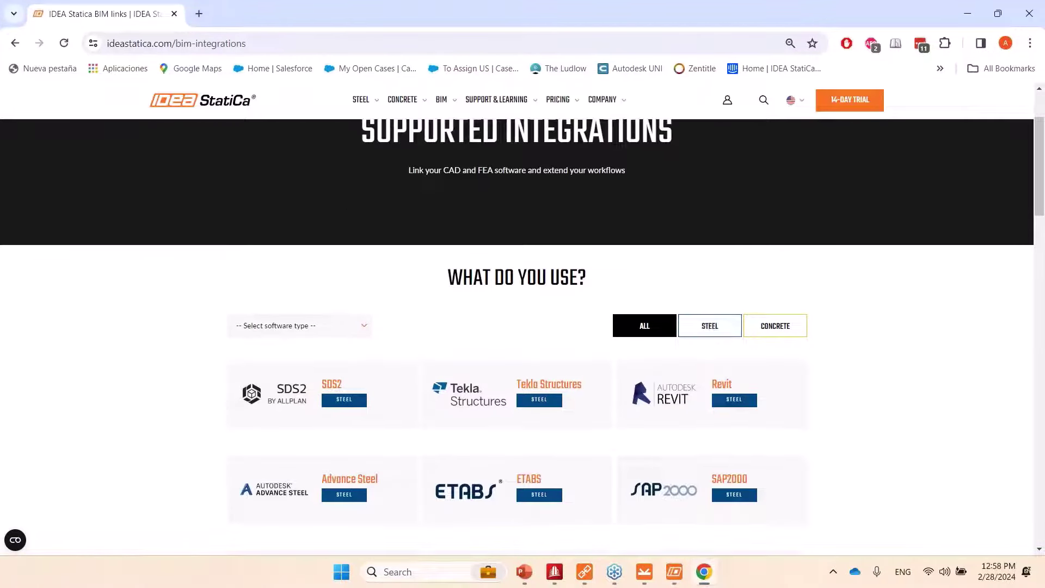
mouse_move(441, 101)
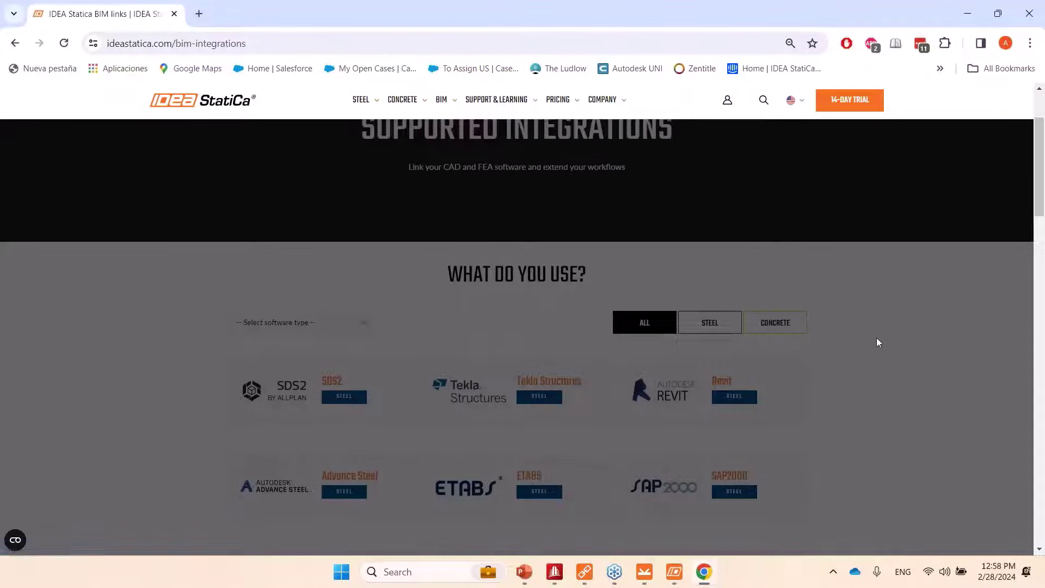
scroll(876, 341, "down", 2)
scroll(863, 352, "down", 1)
scroll(868, 352, "down", 2)
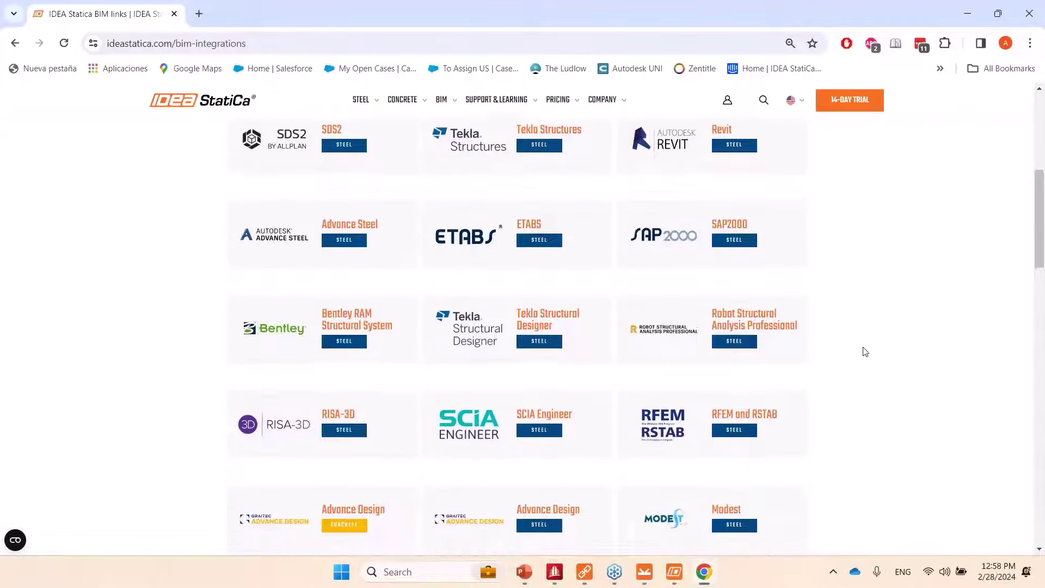
scroll(865, 352, "down", 5)
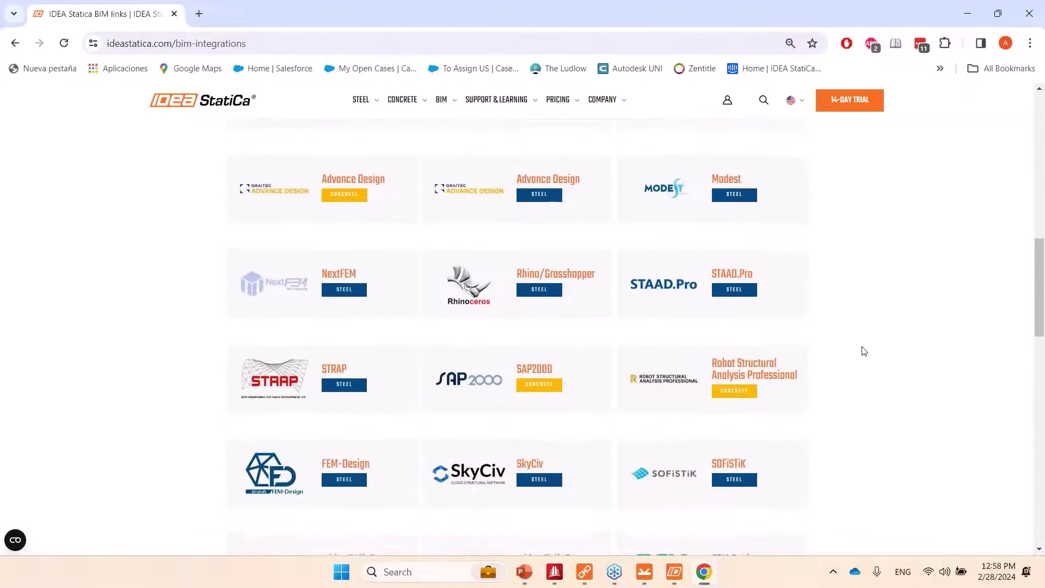
scroll(864, 351, "up", 4)
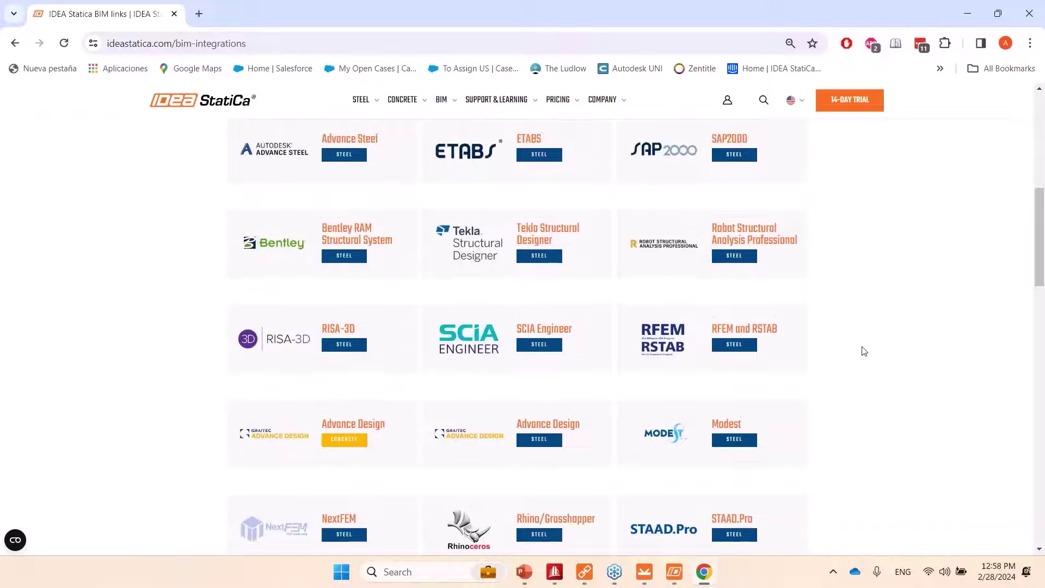
scroll(864, 351, "up", 4)
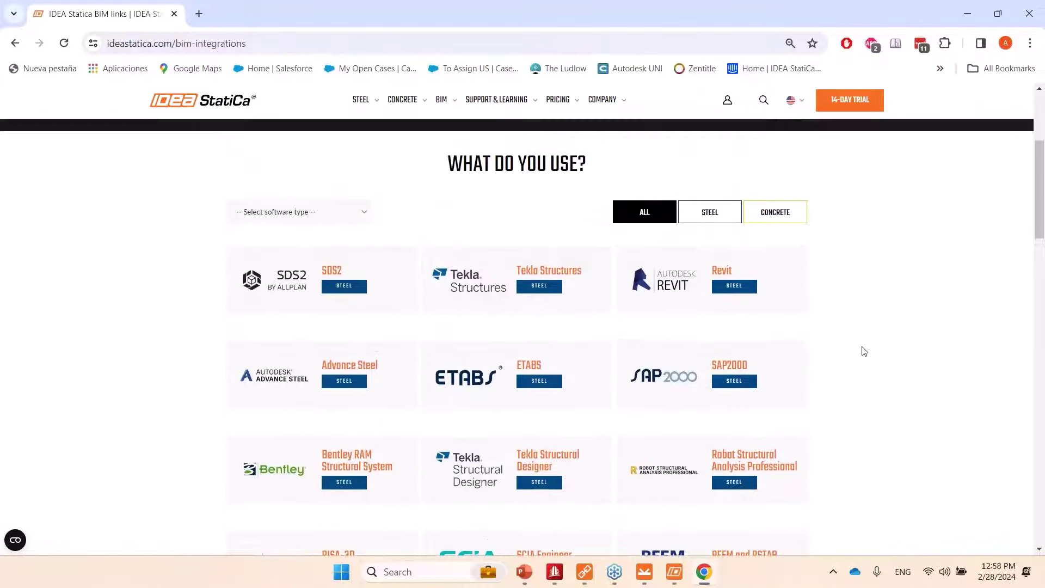
scroll(864, 351, "up", 1)
scroll(865, 351, "down", 2)
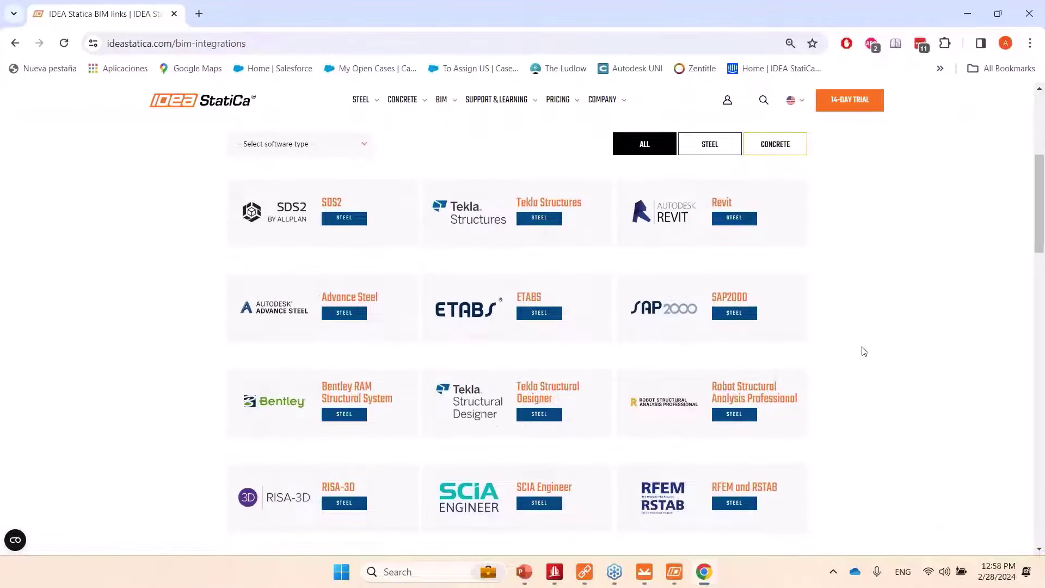
scroll(864, 351, "down", 5)
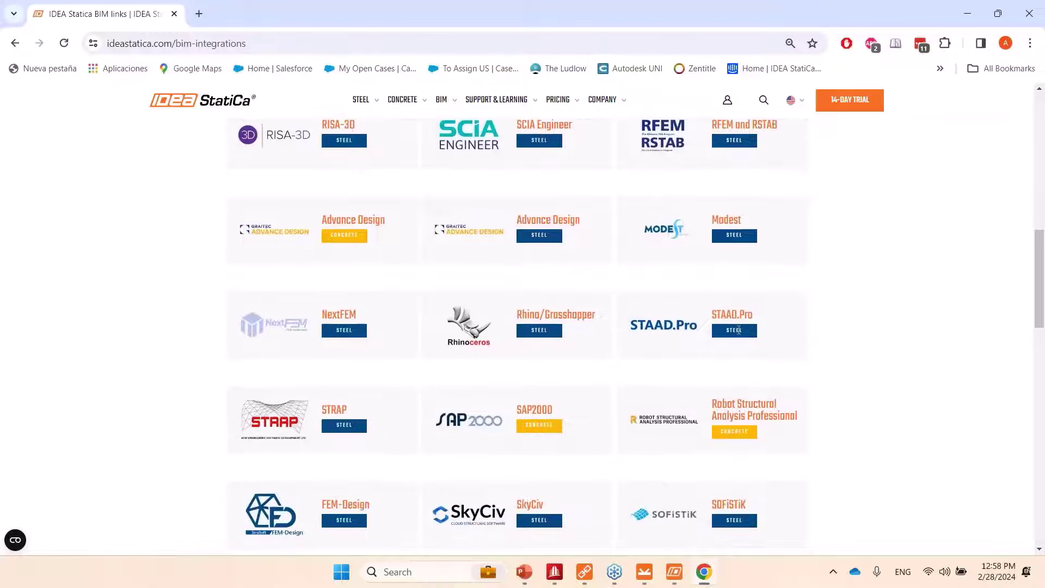
Step: Open the STAAD.Pro integration page and follow its essential link to the AISC steel connection design tutorial
left_click(651, 332)
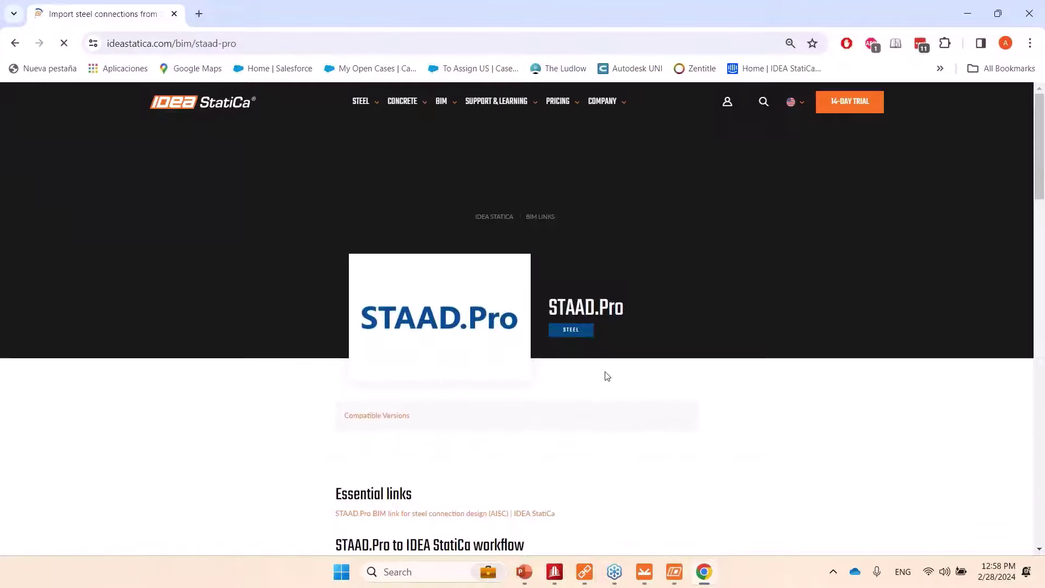
scroll(608, 376, "down", 2)
left_click(411, 381)
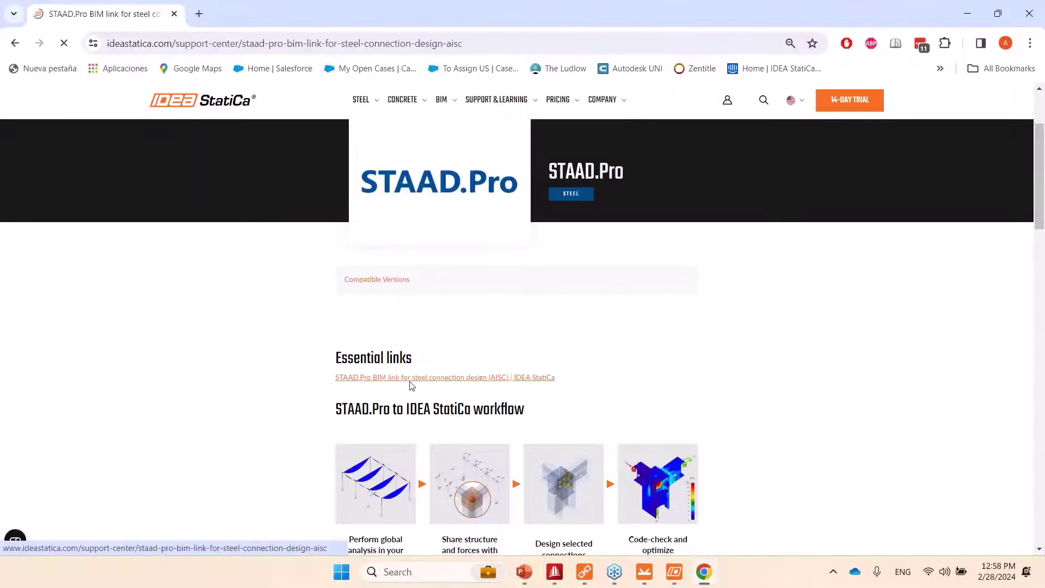
Step: Read the tutorial's instructions for activating the STAAD.Pro BIM link and checking the plug-in path under User Tools
scroll(763, 371, "down", 6)
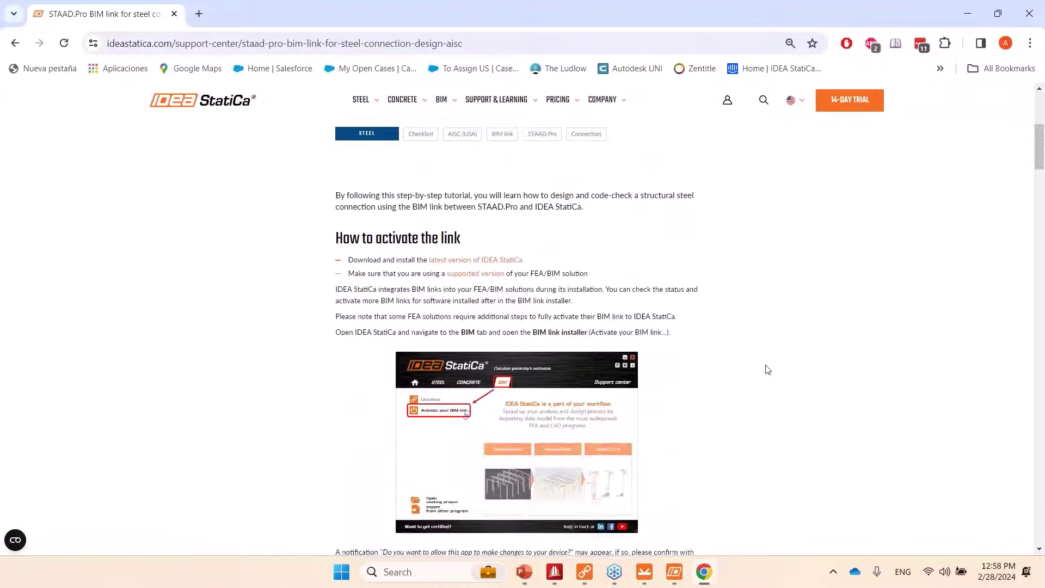
scroll(766, 370, "down", 7)
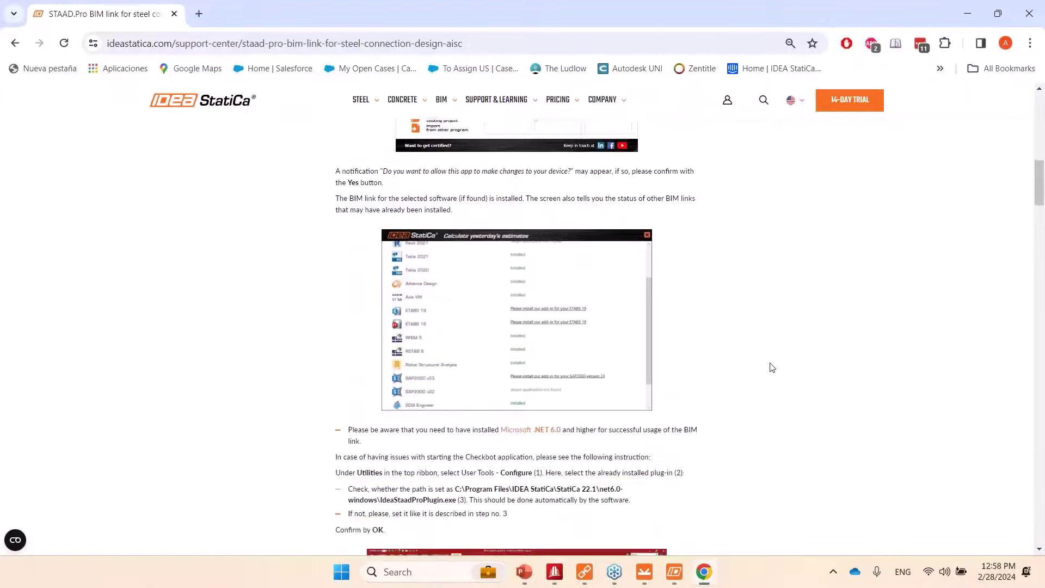
scroll(770, 365, "down", 3)
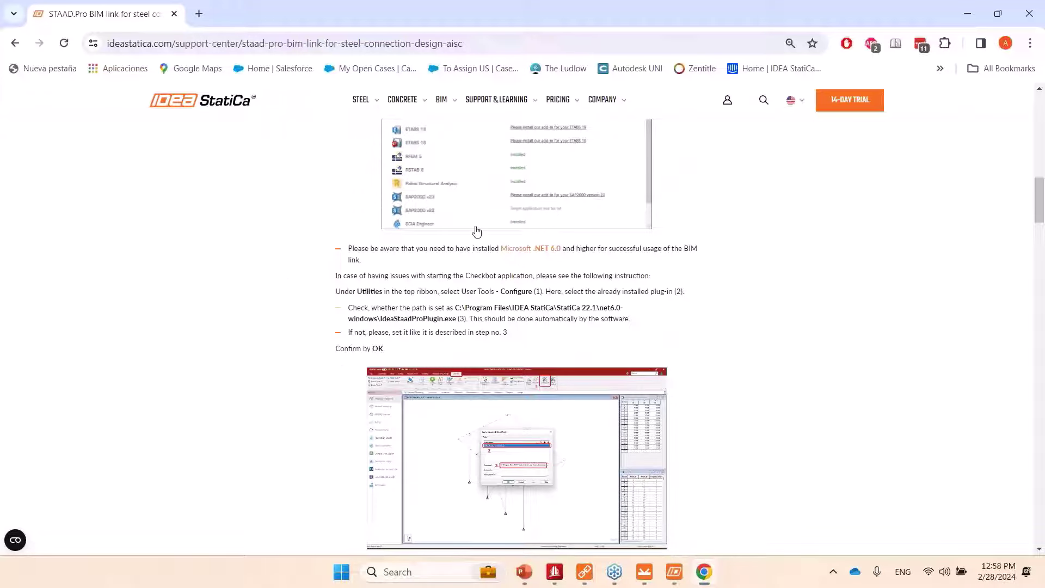
scroll(350, 322, "down", 5)
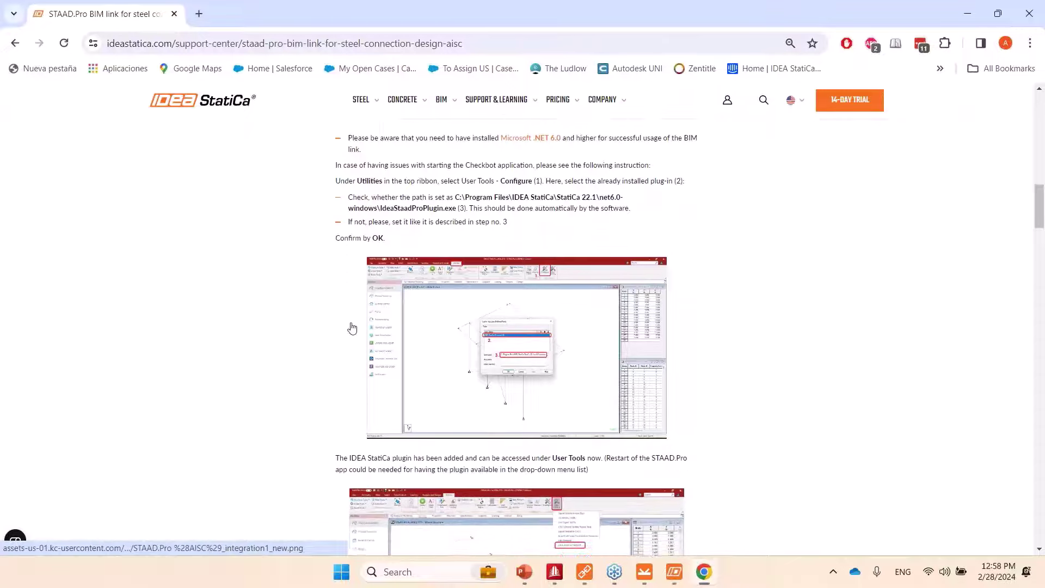
scroll(460, 256, "up", 1)
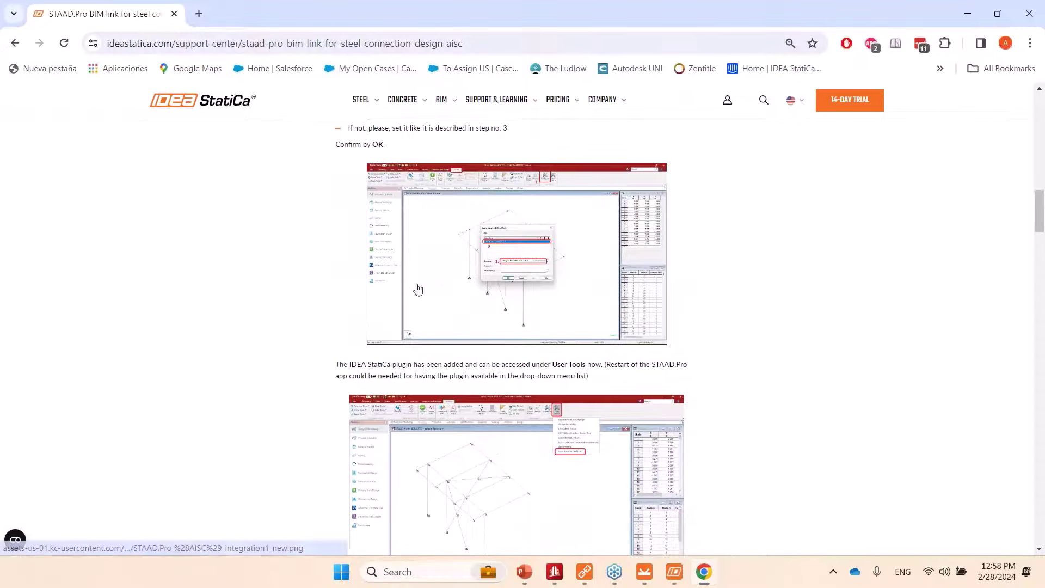
Step: View the Customize User Defined Tools screenshot enlarged, close it, and skim the tutorial through to the Checkbot import section
left_click(460, 255)
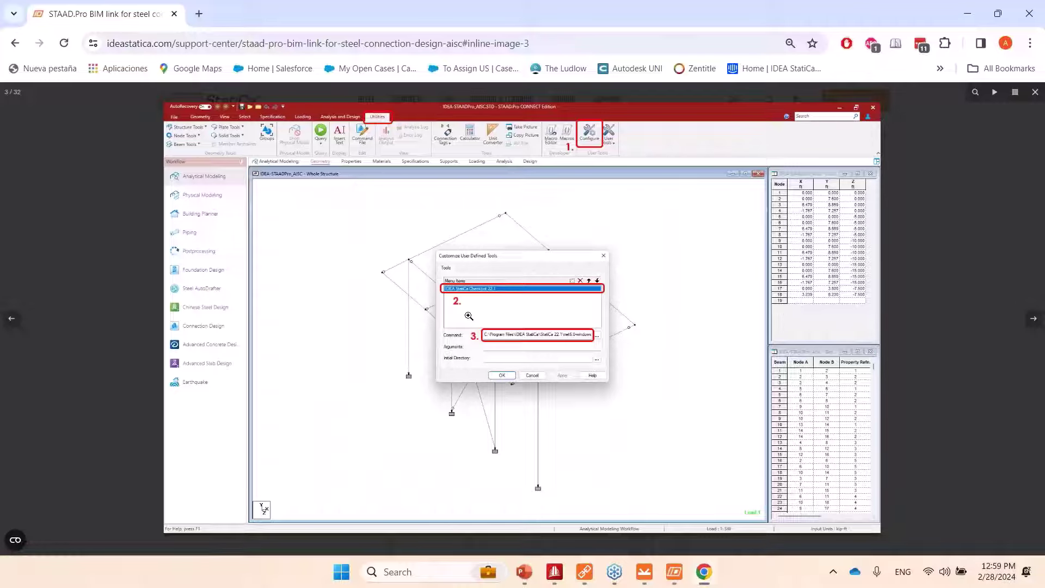
left_click(73, 406)
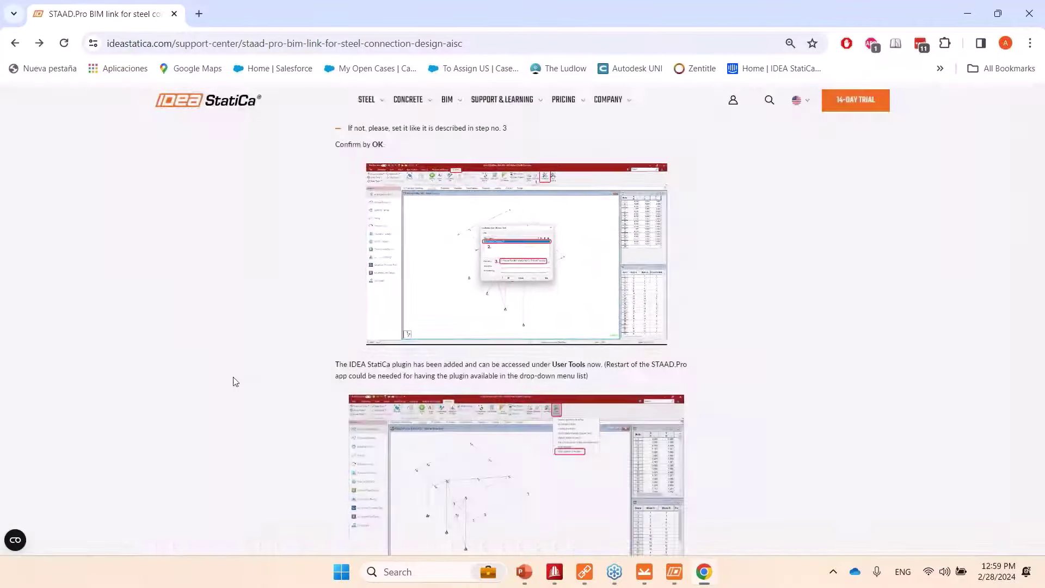
scroll(235, 381, "down", 3)
scroll(754, 289, "down", 15)
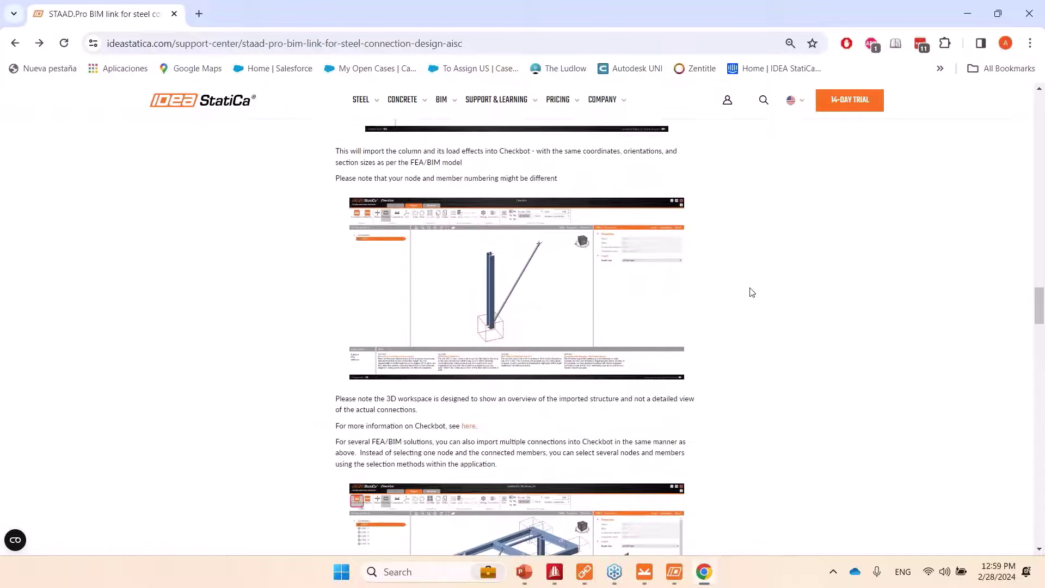
Step: Minimize the browser to return to the PowerPoint slideshow and go back from Q&A to the Coming events slide
left_click(965, 11)
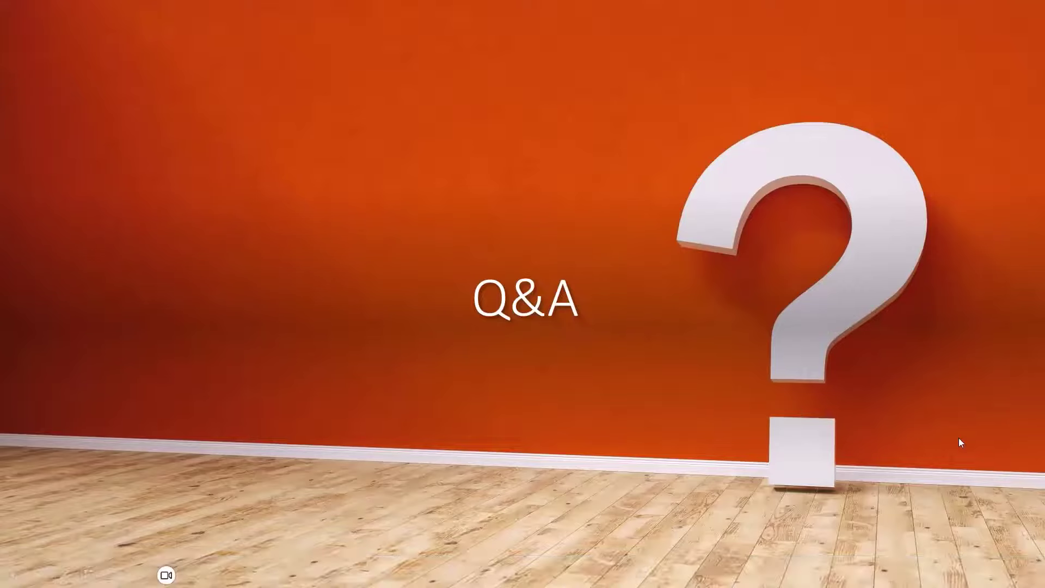
key("Left")
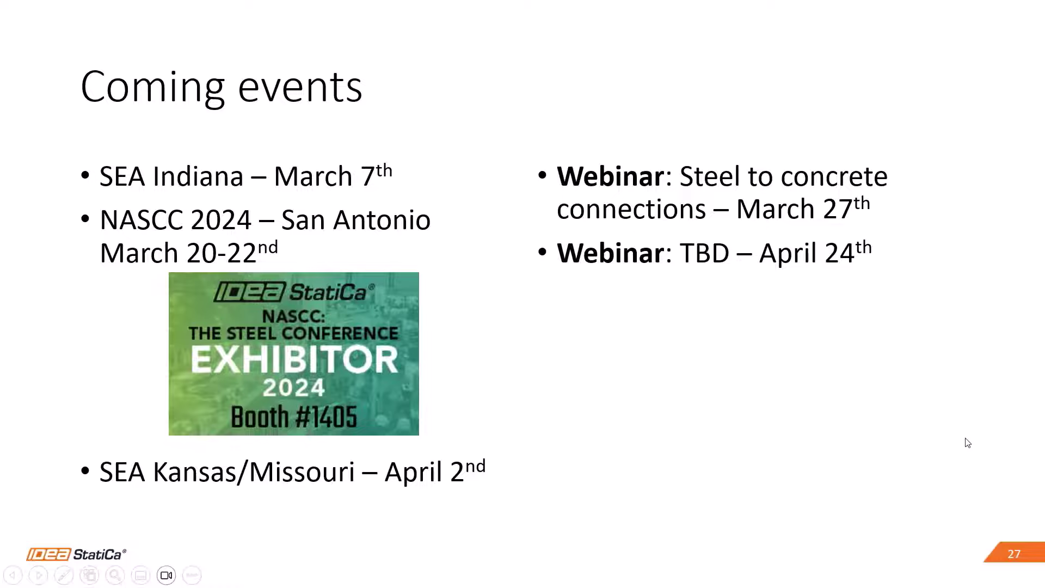